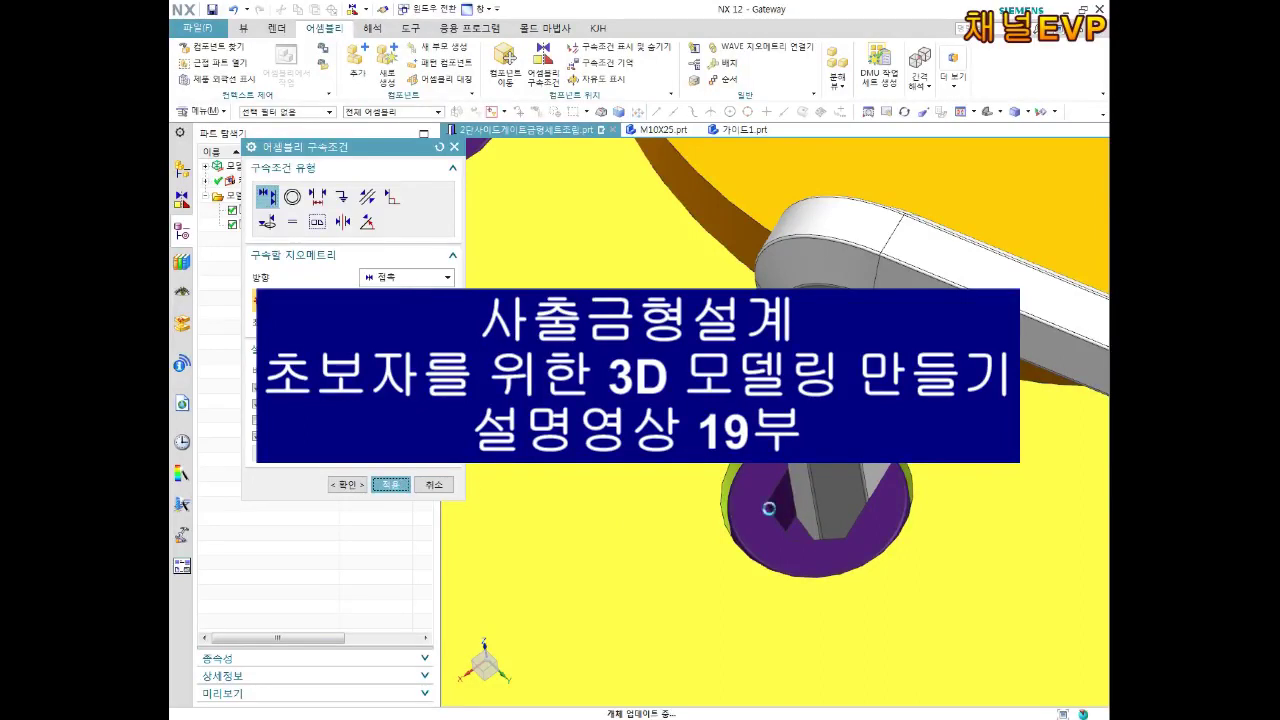
Orbit, zoom and pan the close-up until the purple disc face is in view.
middle_drag(797, 527, 785, 468)
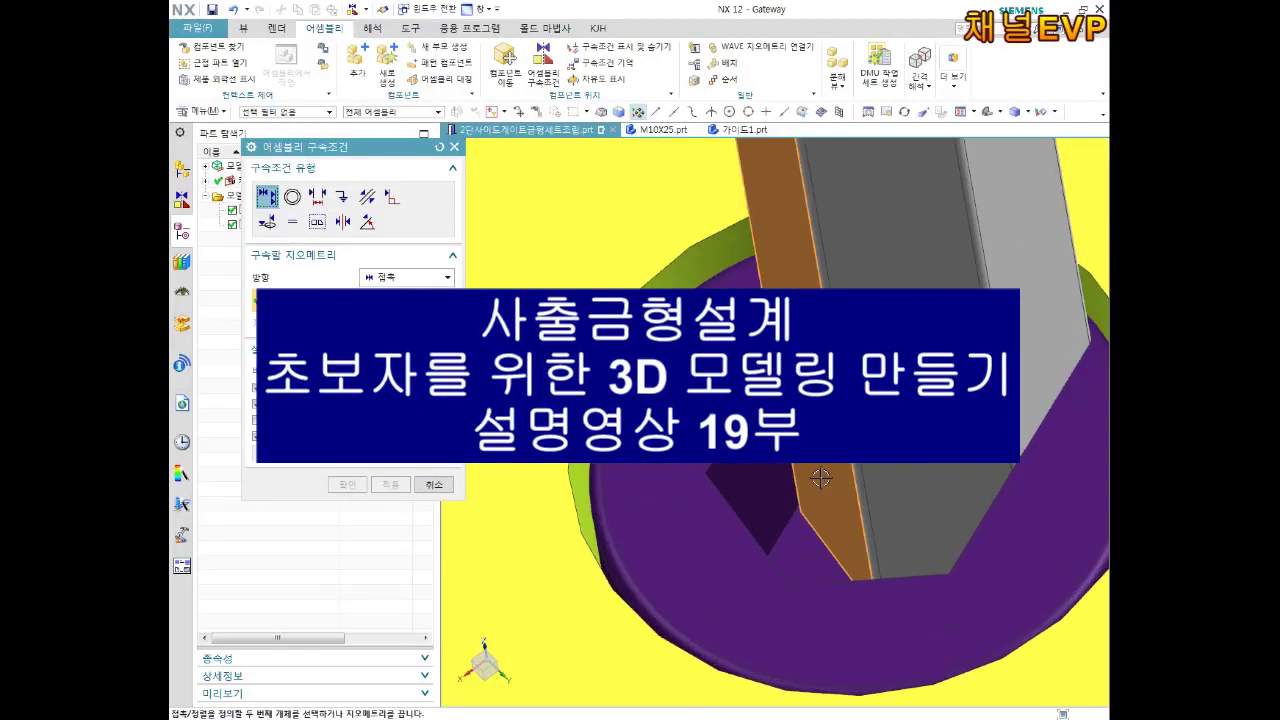
scroll(690, 500, up, 5)
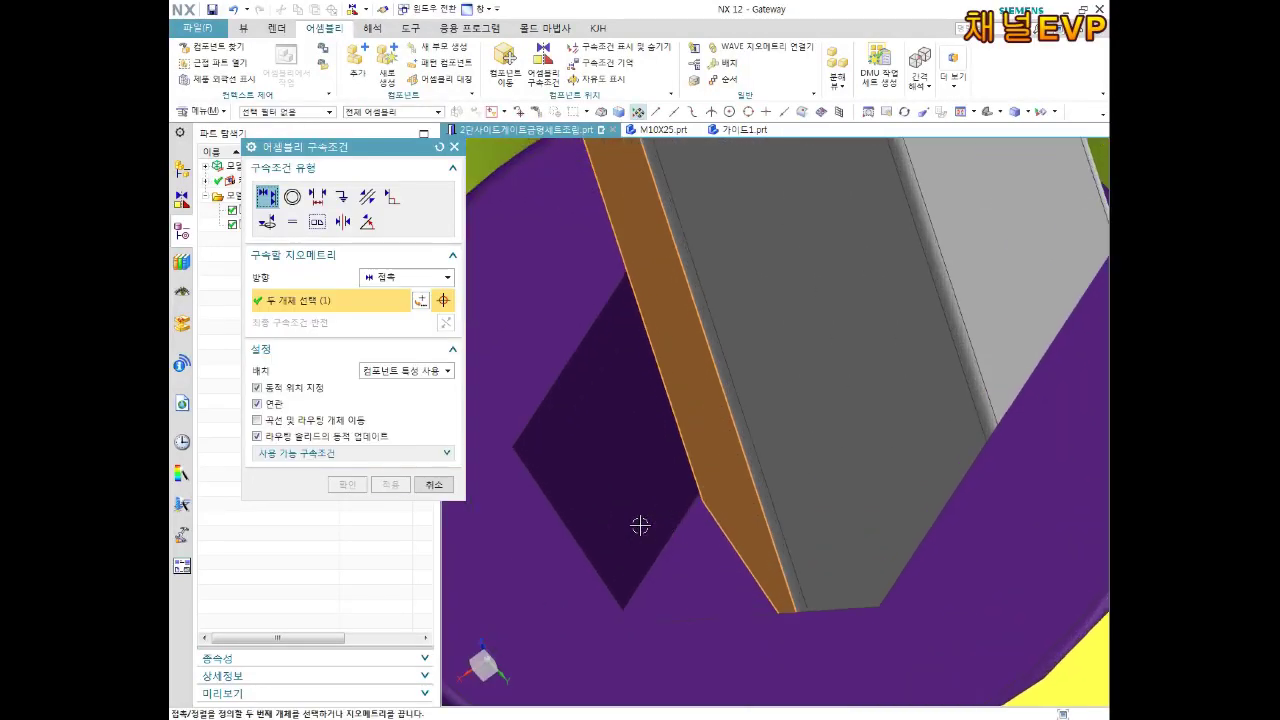
scroll(640, 528, up, 5)
mouse_move(640, 530)
shift+middle_down()
mouse_move(718, 529)
mouse_move(1000, 329)
mouse_move(763, 449)
mouse_move(942, 346)
shift+middle_up()
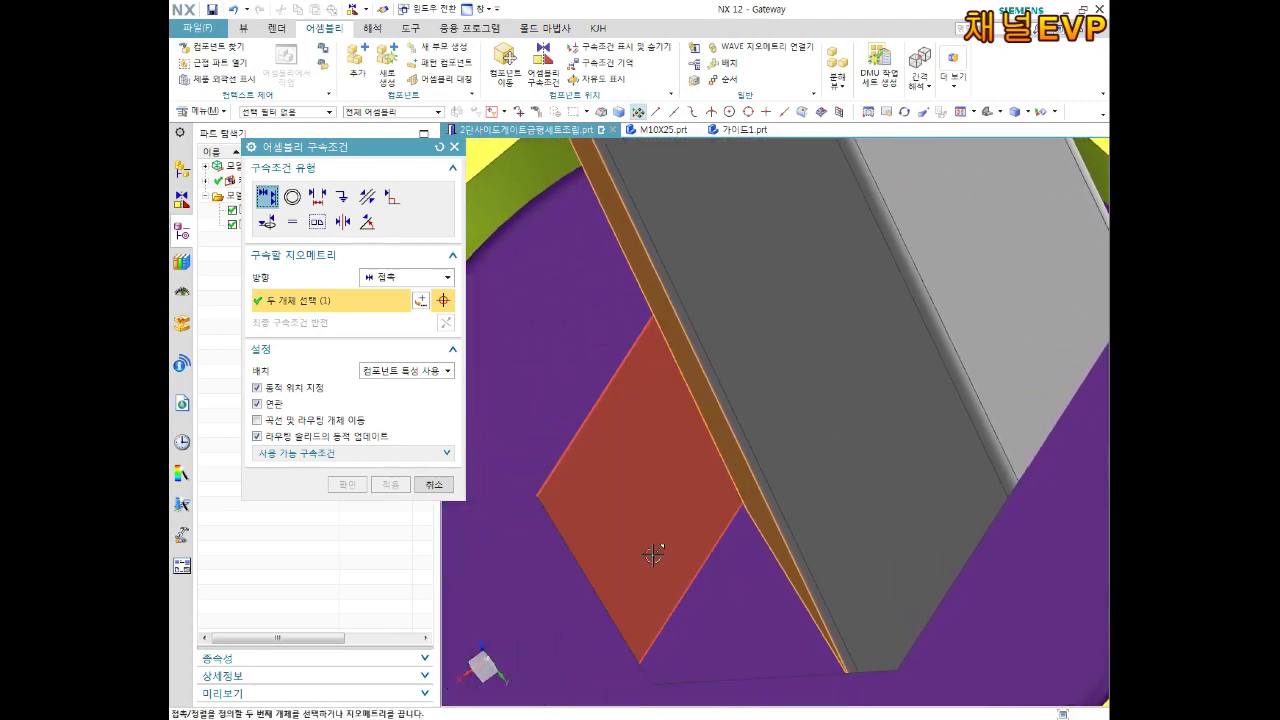
shift+middle_drag(692, 574, 753, 543)
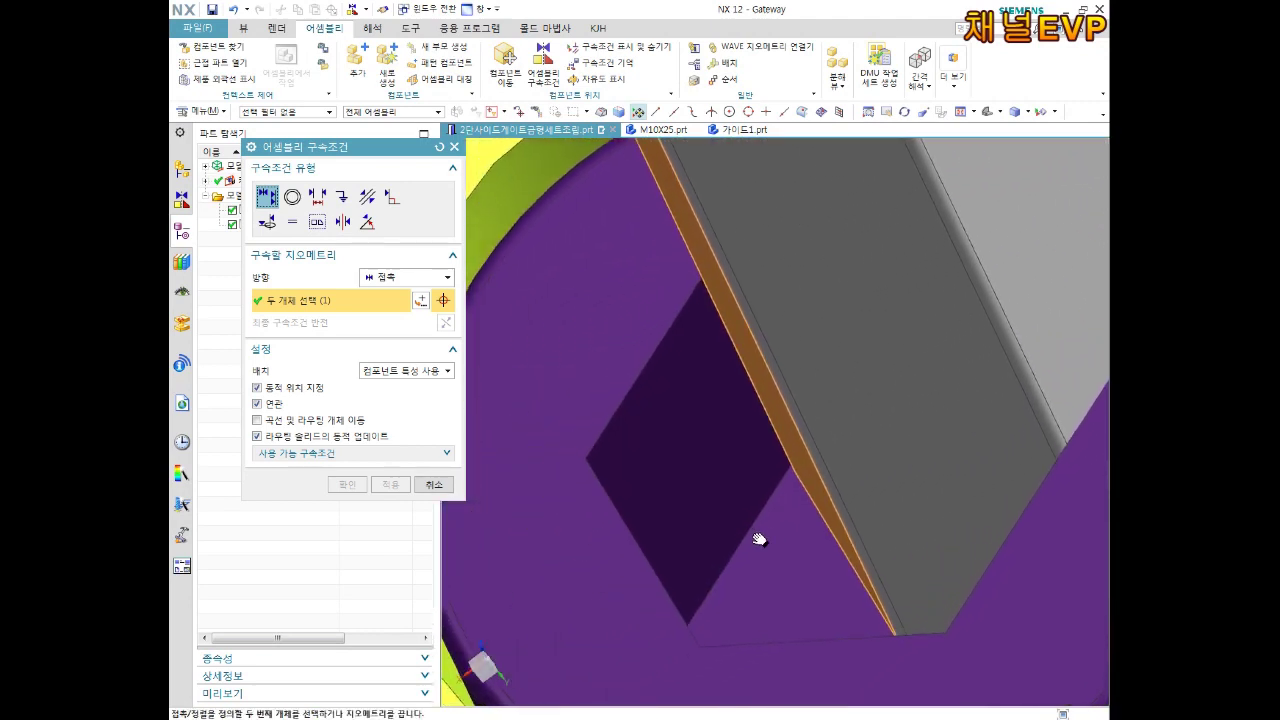
scroll(866, 449, down, 2)
scroll(866, 449, up, 2)
mouse_move(863, 451)
shift+middle_down()
mouse_move(737, 543)
mouse_move(1010, 359)
shift+middle_up()
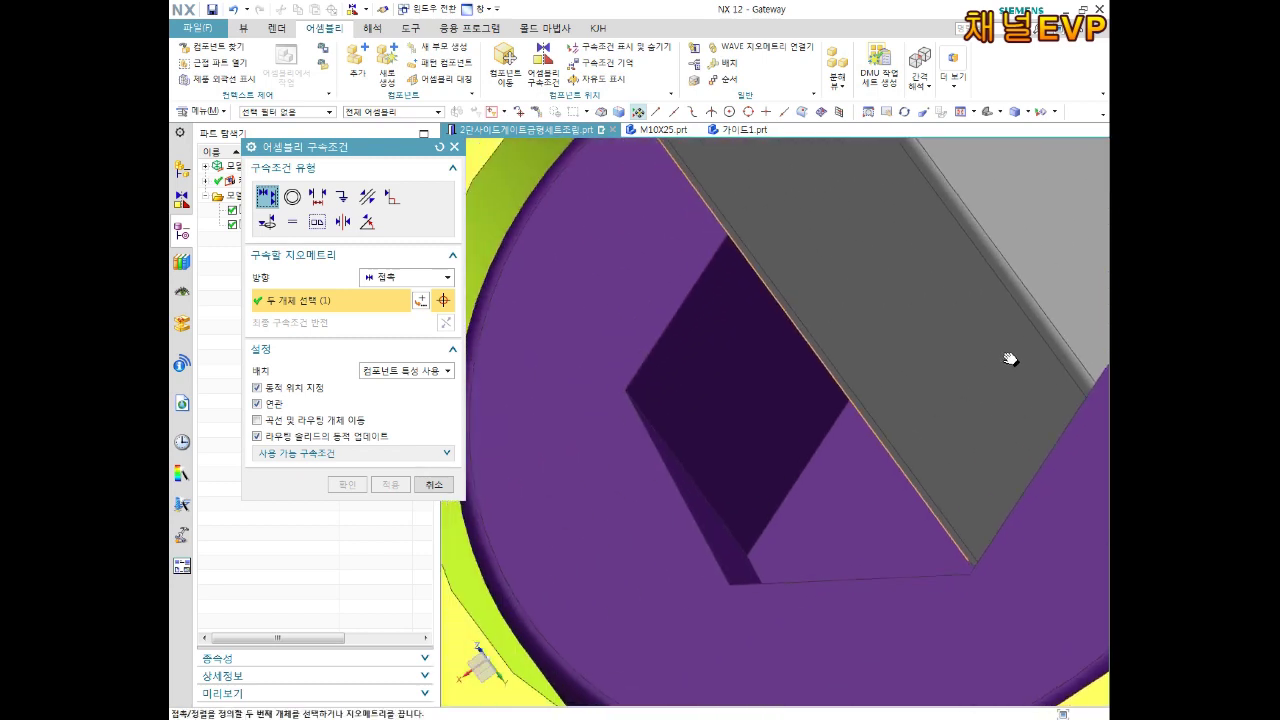
Touch-align the grey component against the purple disc face, then fit the whole assembly.
click(748, 510)
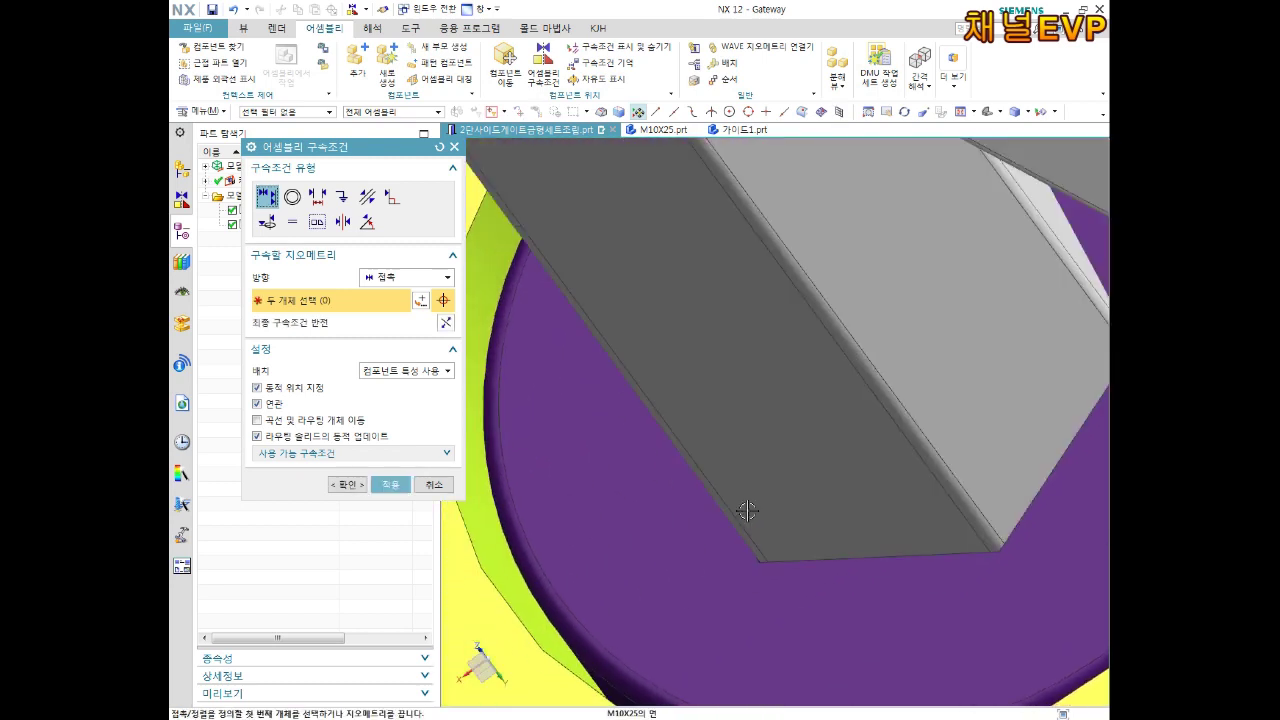
click(393, 487)
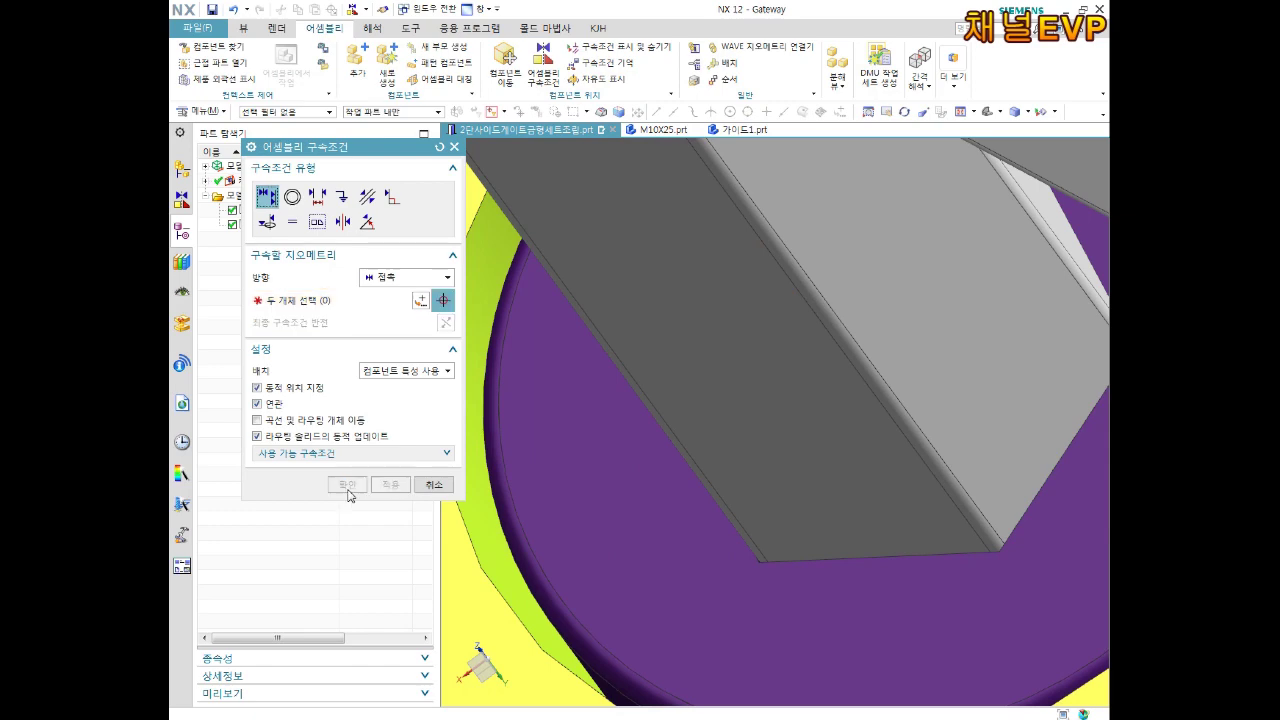
click(440, 486)
key(ctrl+f)
key(End)
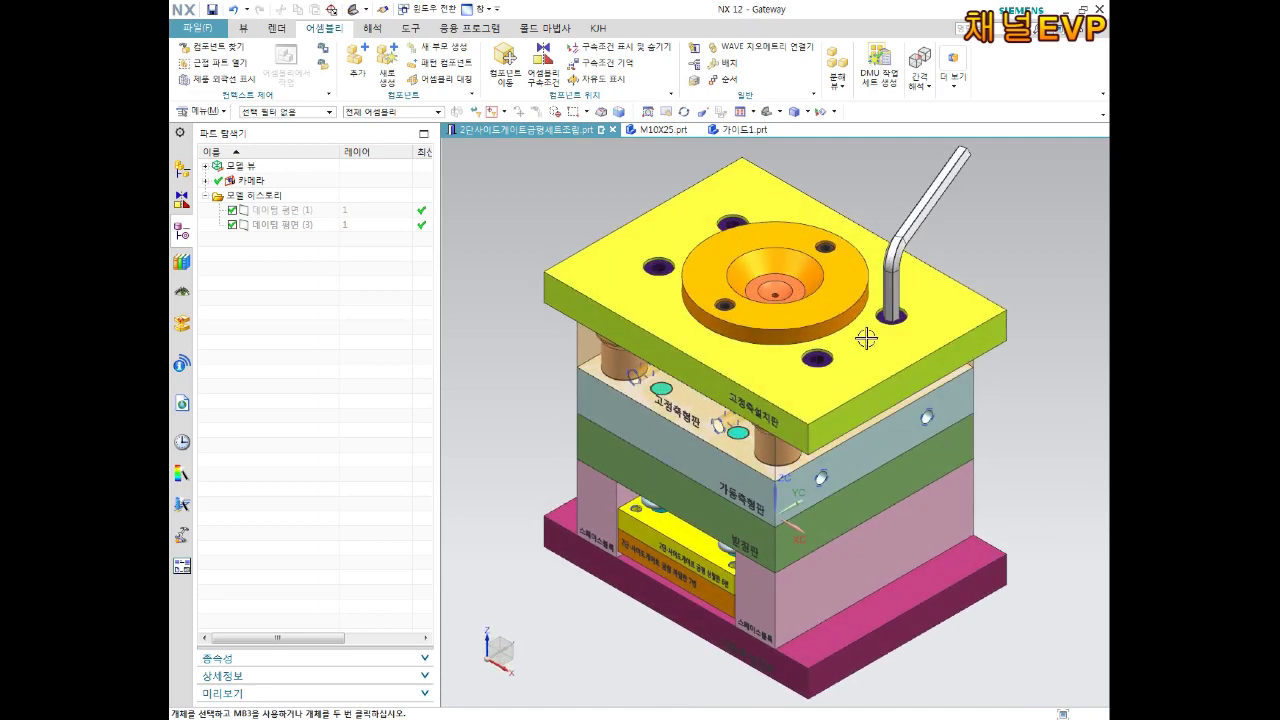
Save the mould assembly and tilt the view toward the plates.
mouse_move(866, 339)
shift+middle_down()
mouse_move(890, 395)
mouse_move(998, 415)
shift+middle_up()
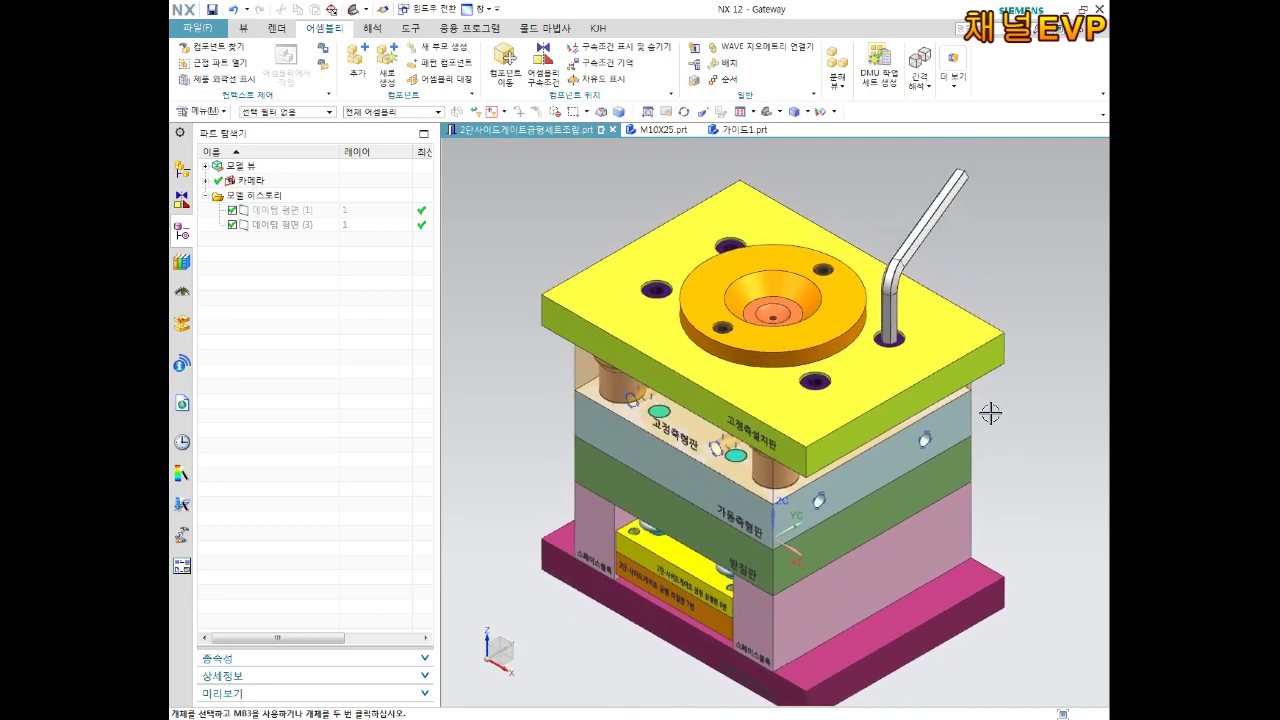
key(ctrl+s)
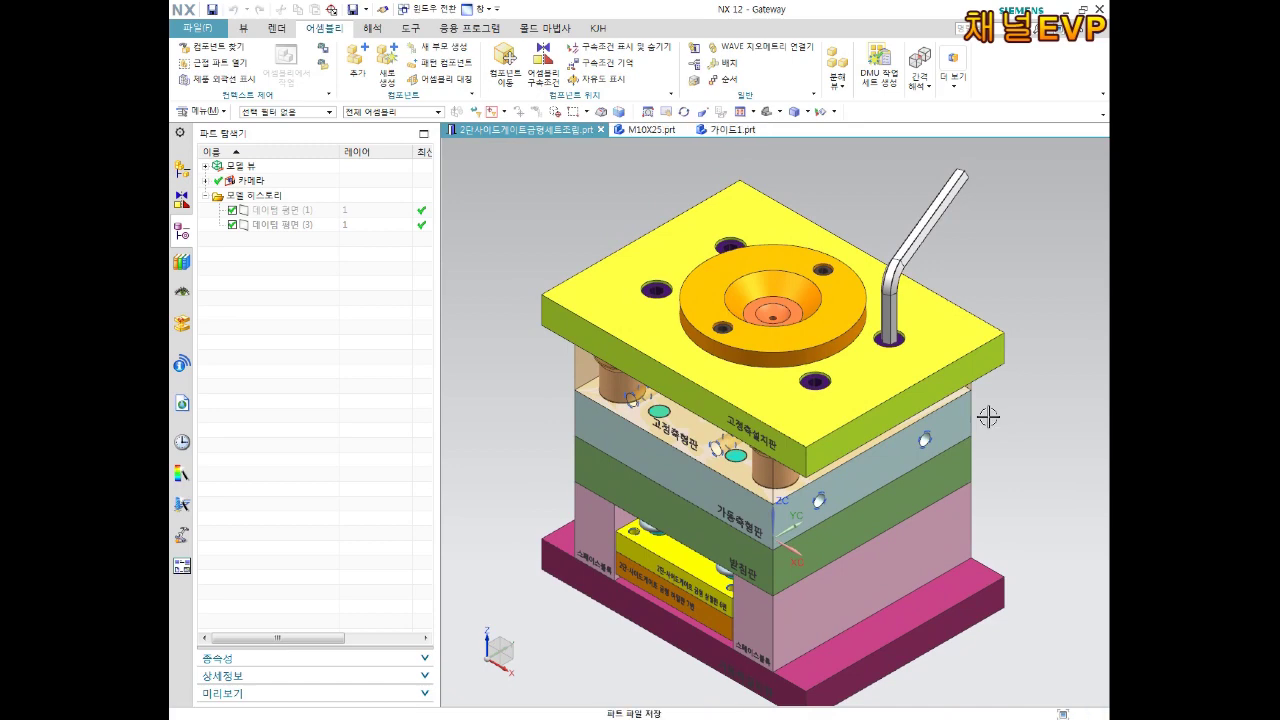
middle_drag(988, 416, 656, 332)
scroll(656, 332, up, 5)
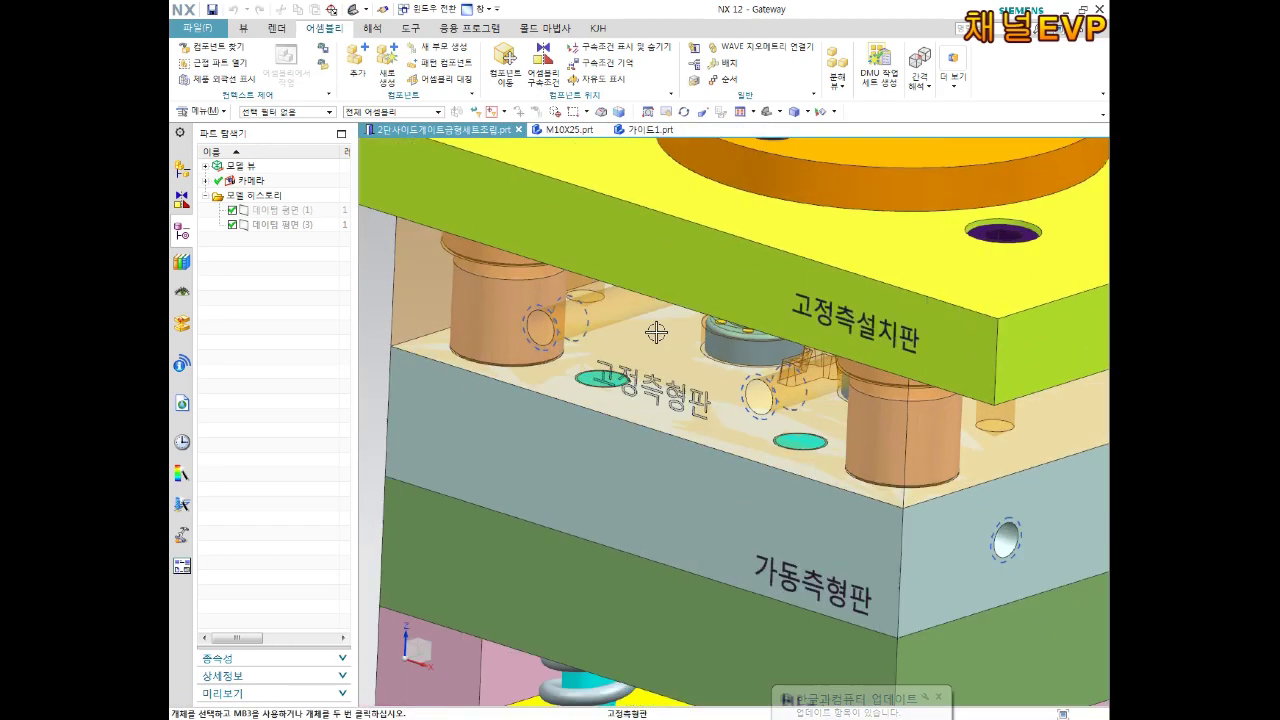
Open the 고정측형판 cavity plate in its own window in isometric view.
click(640, 353)
scroll(638, 350, down, 3)
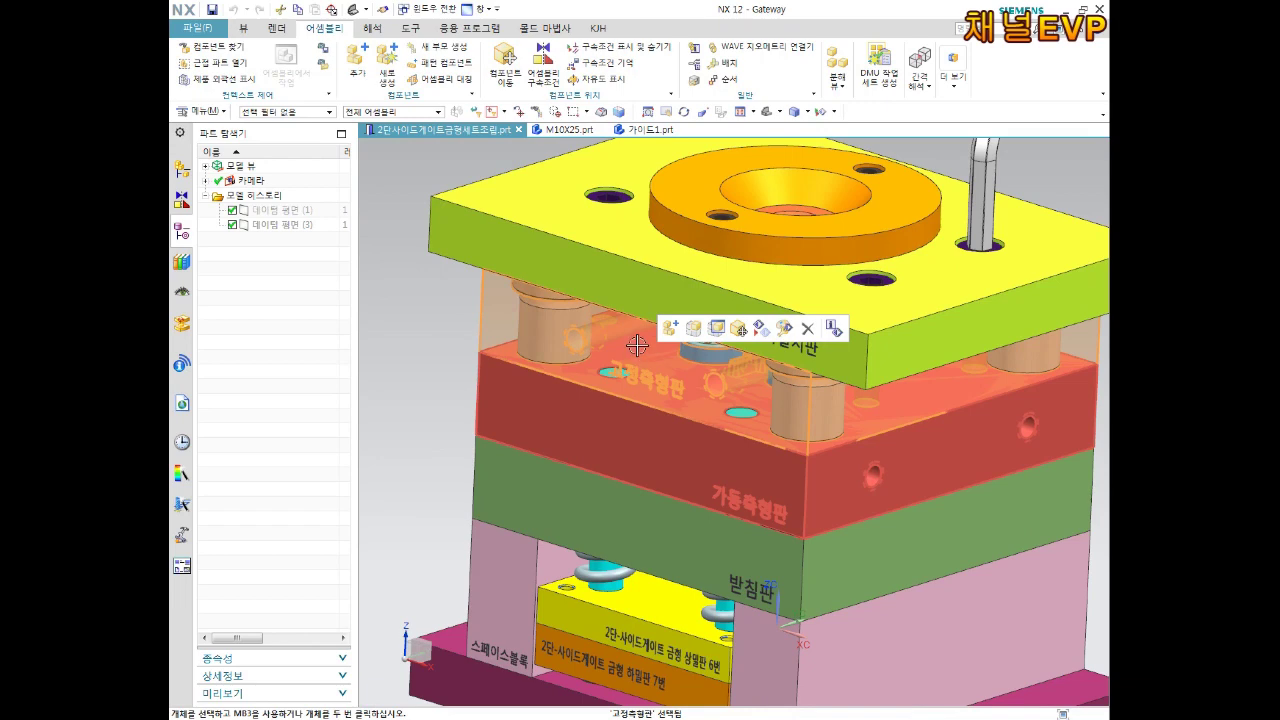
right_click(637, 346)
click(707, 318)
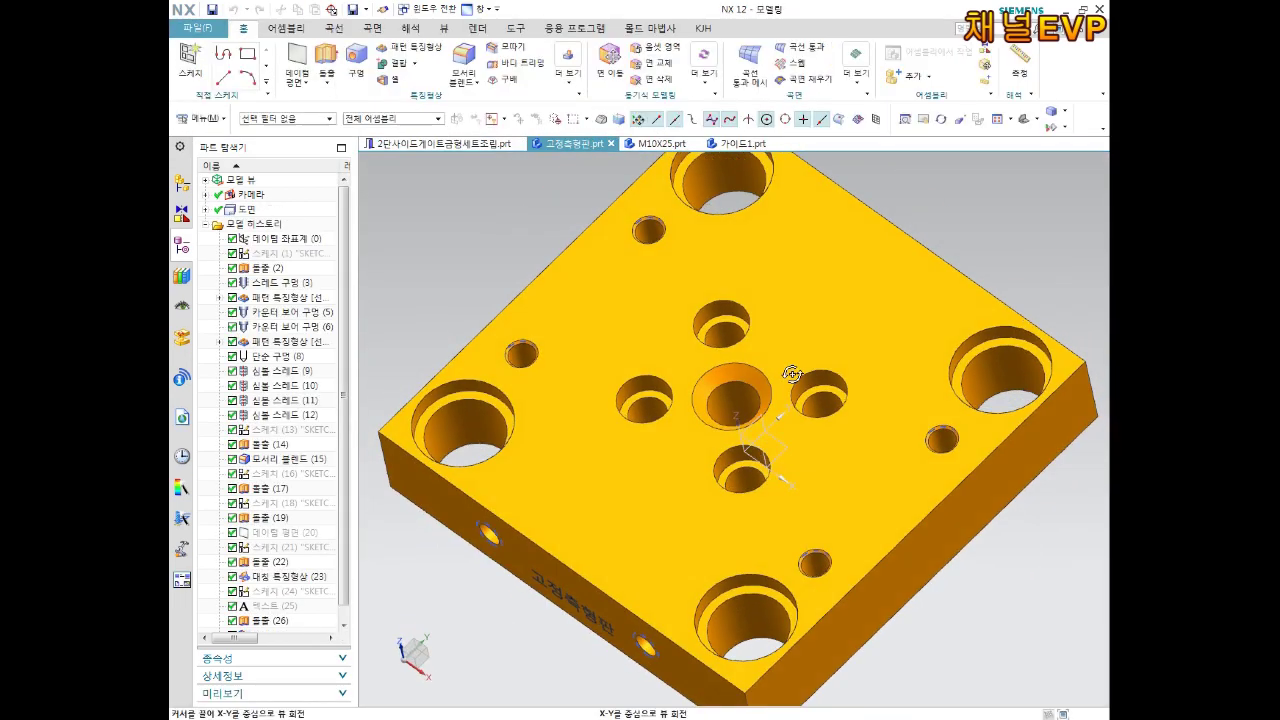
mouse_move(792, 374)
middle_down()
mouse_move(814, 443)
mouse_move(800, 509)
mouse_move(837, 386)
middle_up()
key(Home)
key(End)
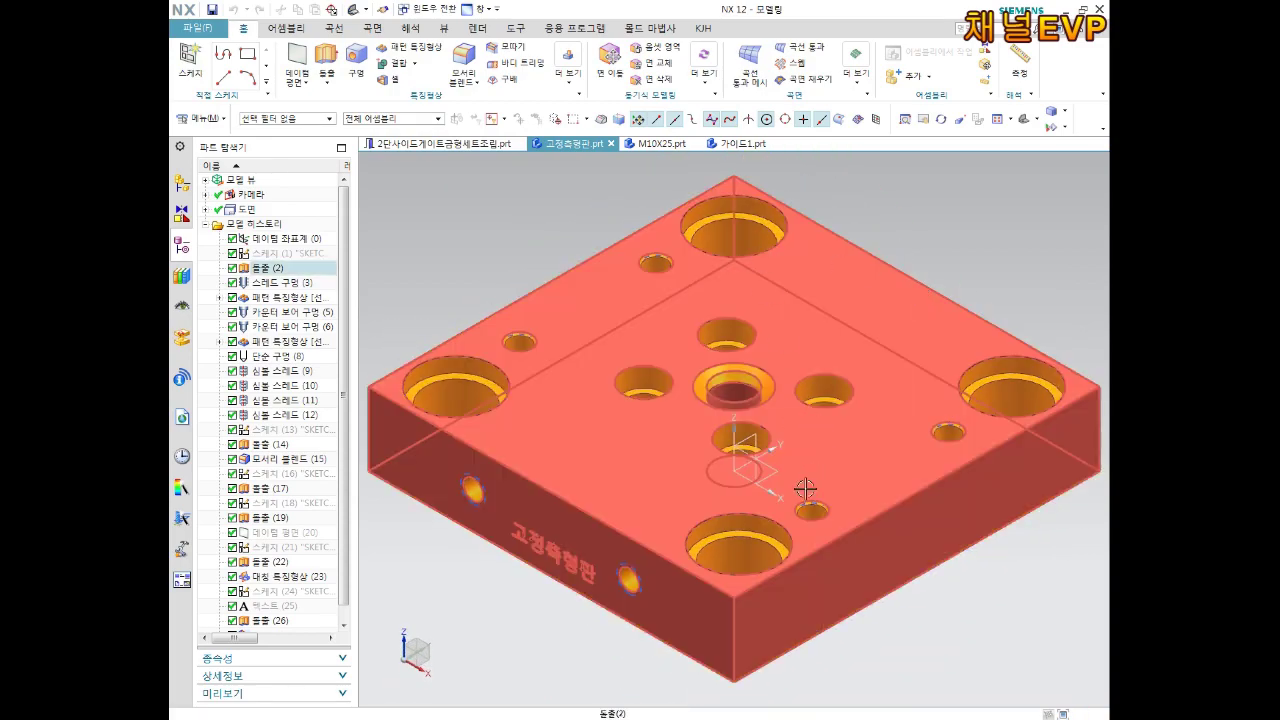
Edit Sketch (24), which positions the engraved 고정측형판 label.
middle_drag(529, 524, 695, 442)
scroll(605, 497, up, 3)
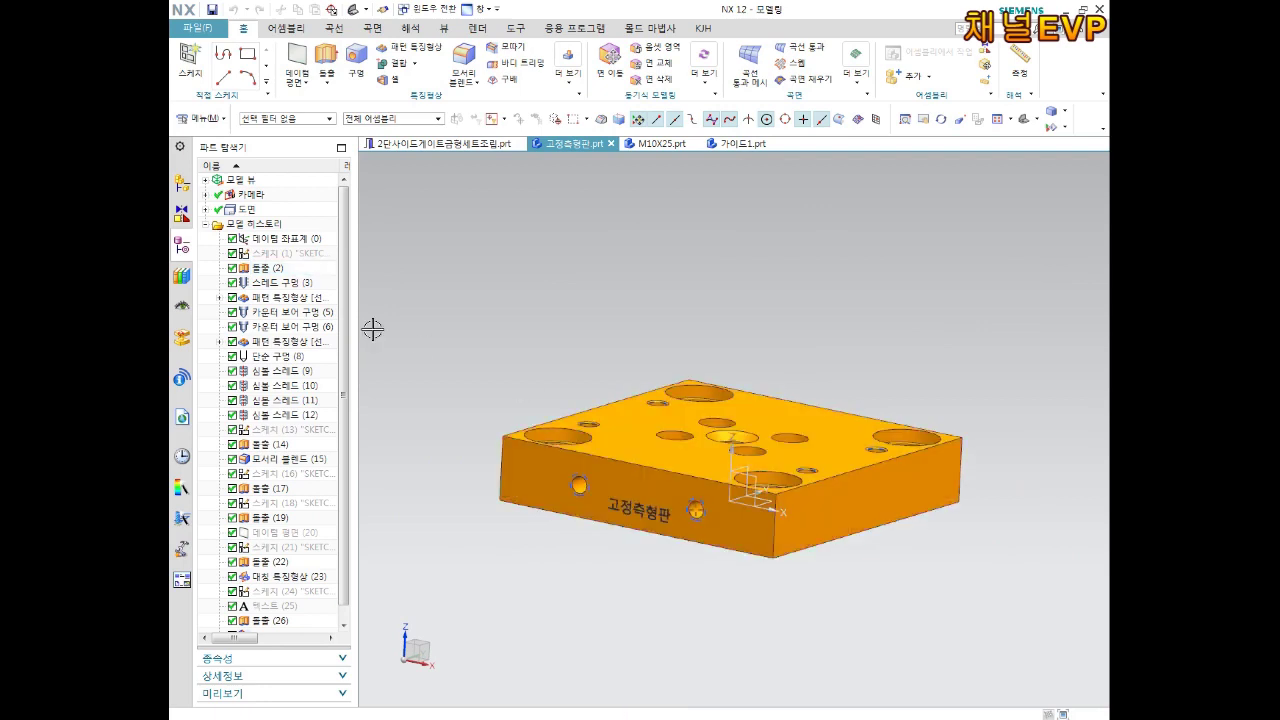
drag(346, 267, 366, 578)
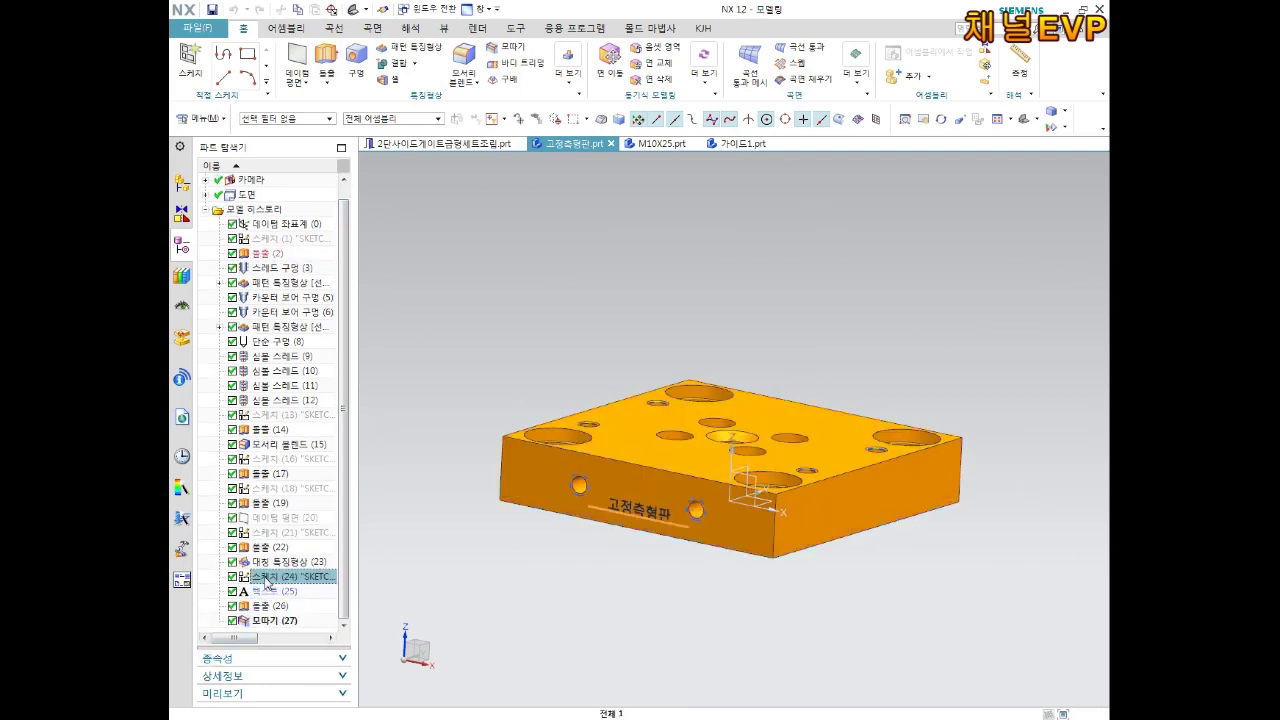
right_click(268, 583)
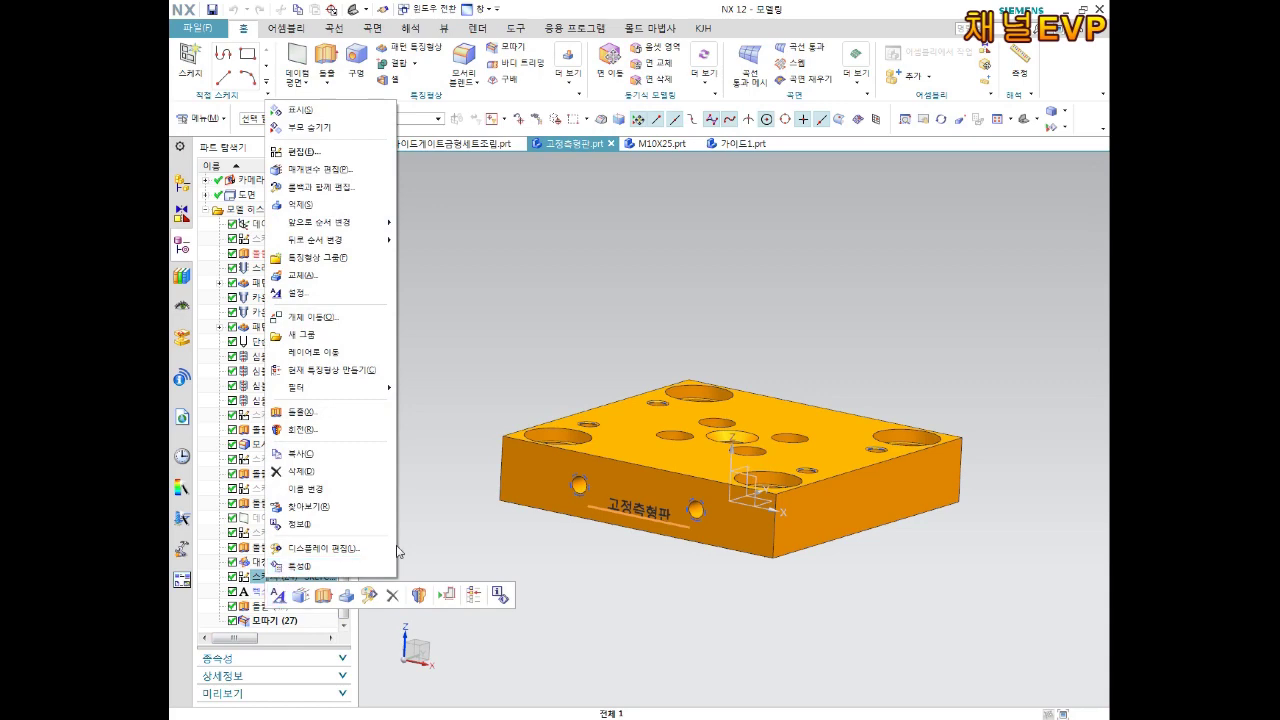
click(325, 585)
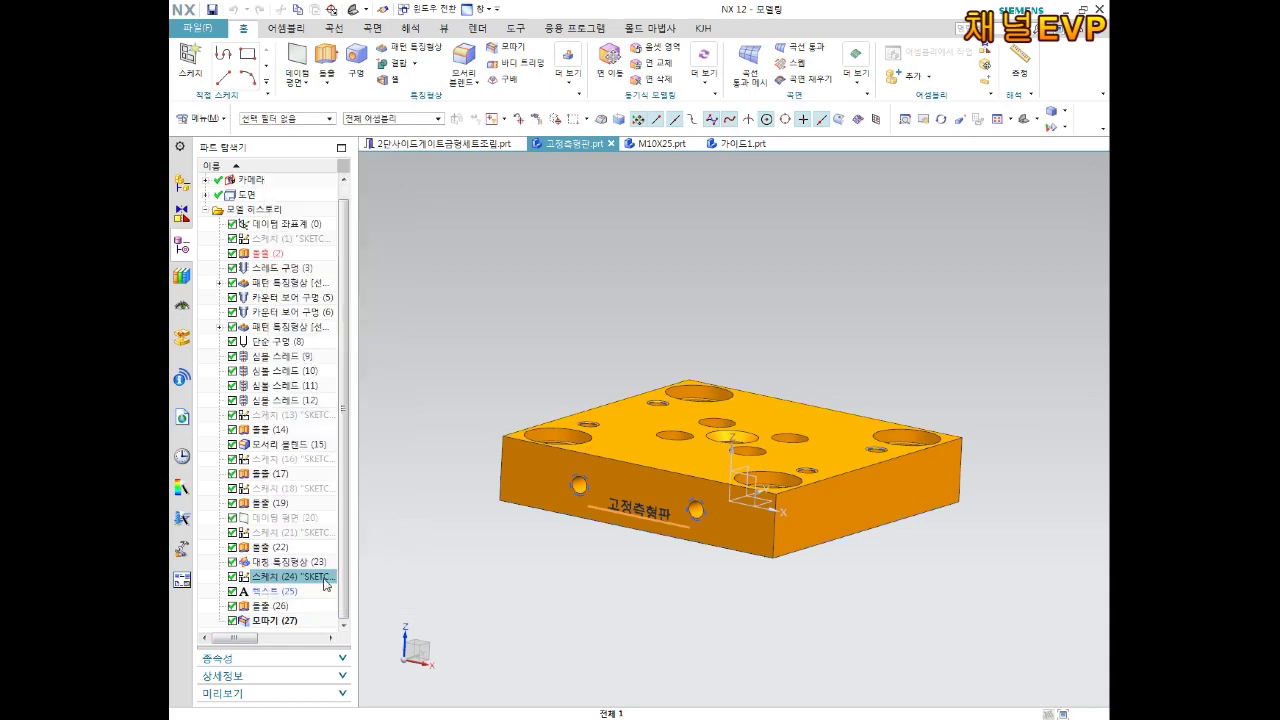
right_click(270, 580)
click(318, 155)
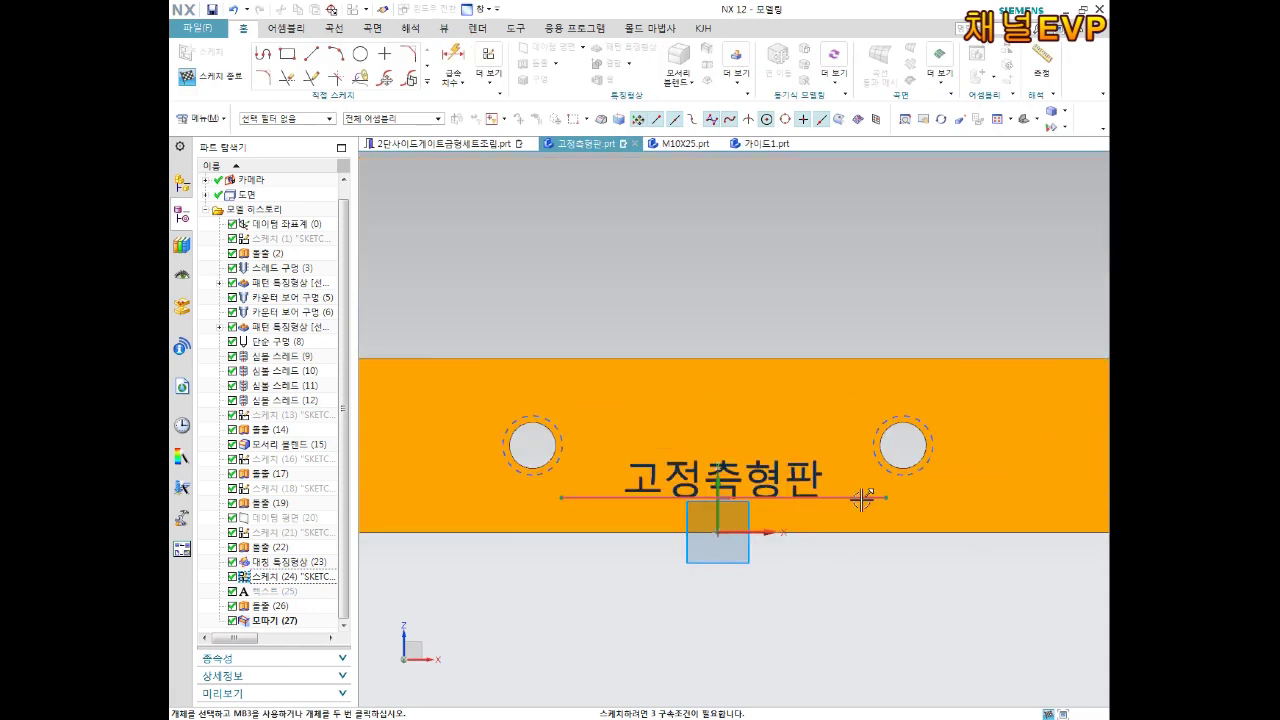
Drag the label's guide line toward the plate's lower-right corner.
shift+middle_drag(852, 517, 737, 543)
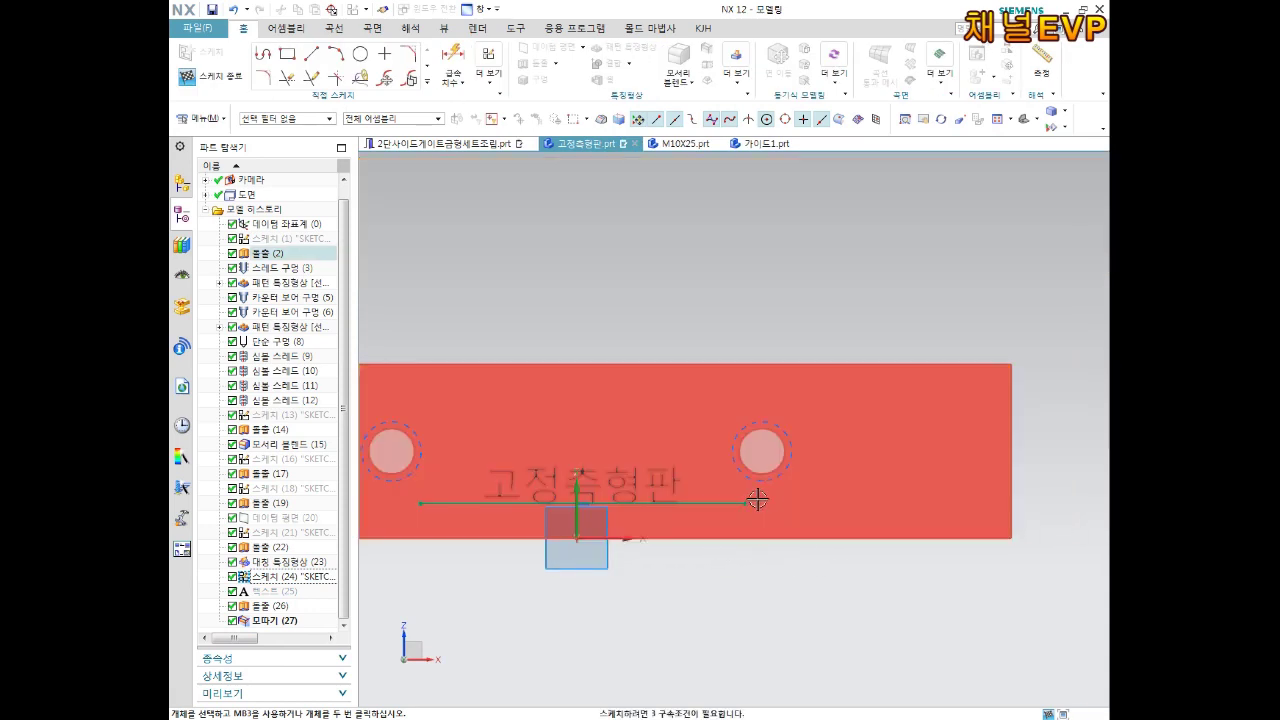
drag(746, 503, 991, 504)
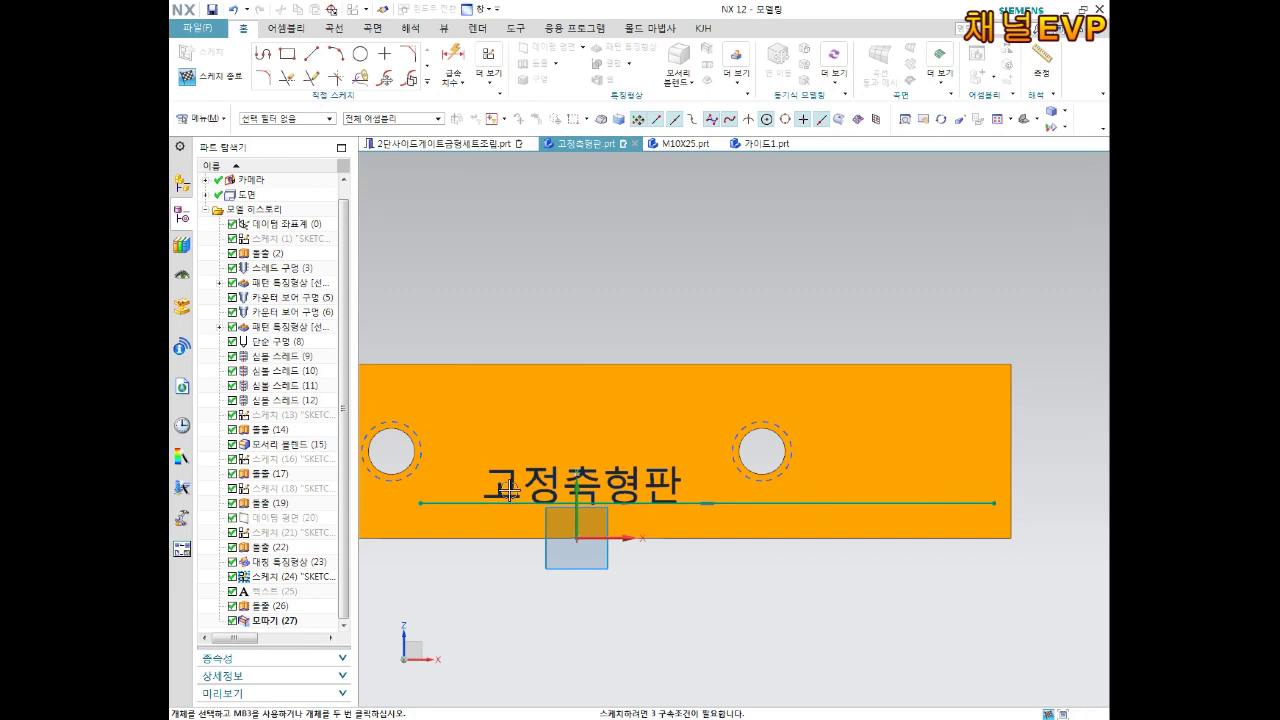
drag(411, 503, 684, 507)
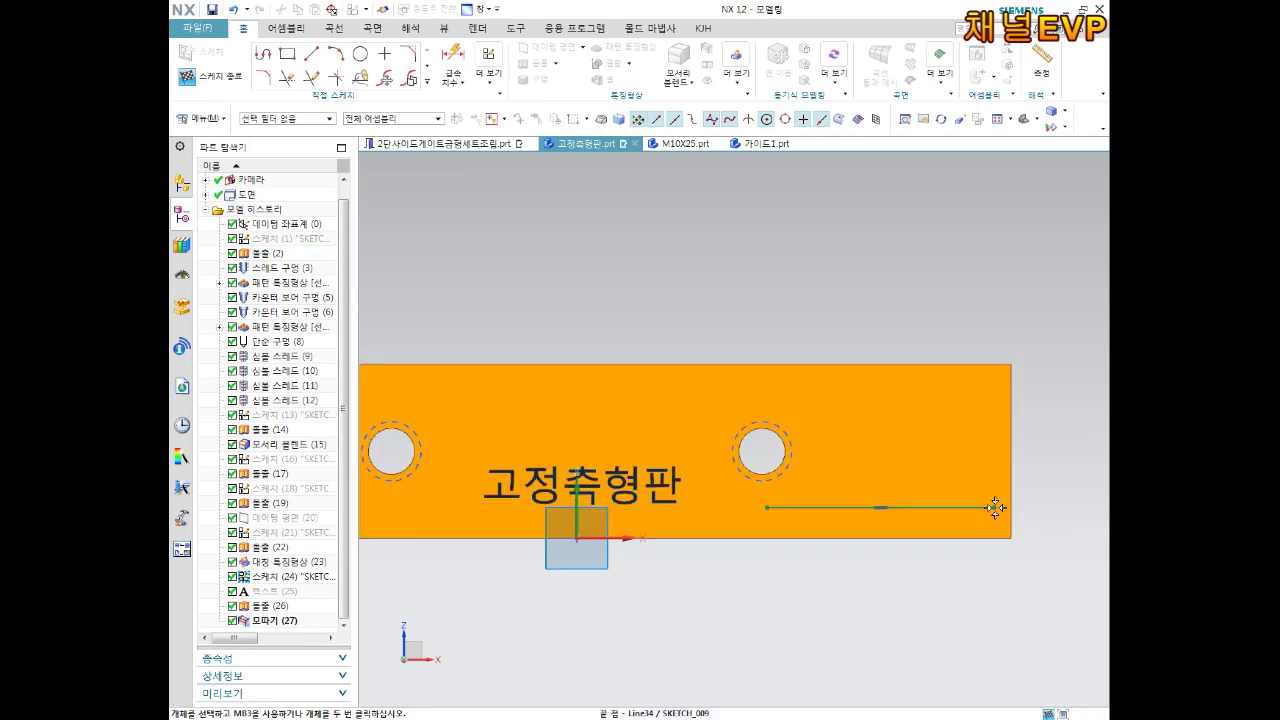
drag(1005, 519, 1001, 525)
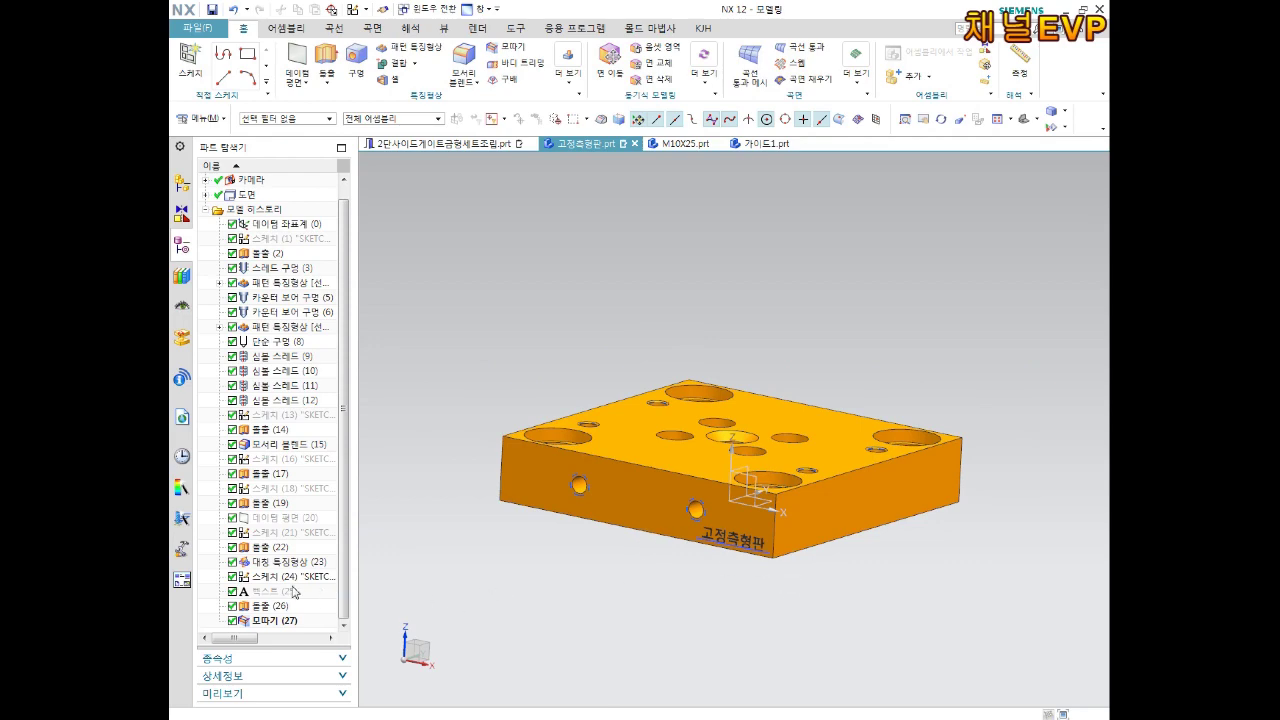
Select the label's sketch line, then orbit and zoom to inspect the cavity plate's top holes.
scroll(696, 545, up, 5)
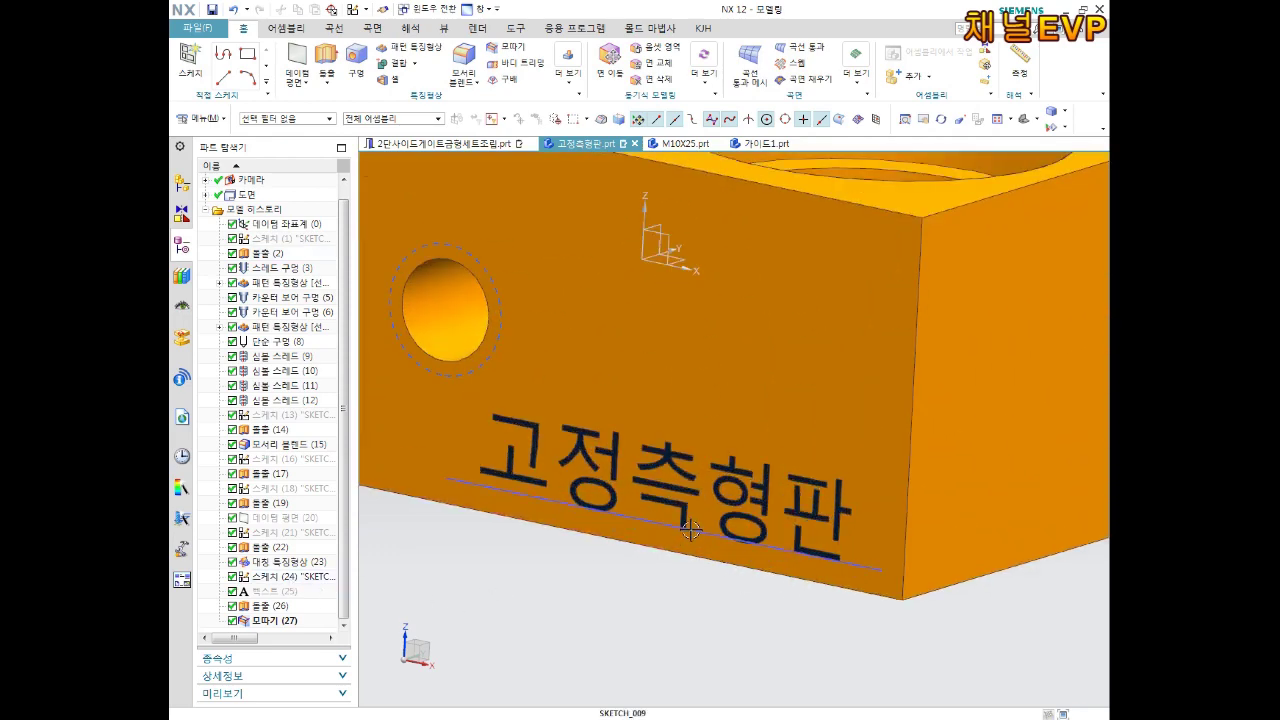
click(691, 531)
middle_drag(820, 500, 778, 509)
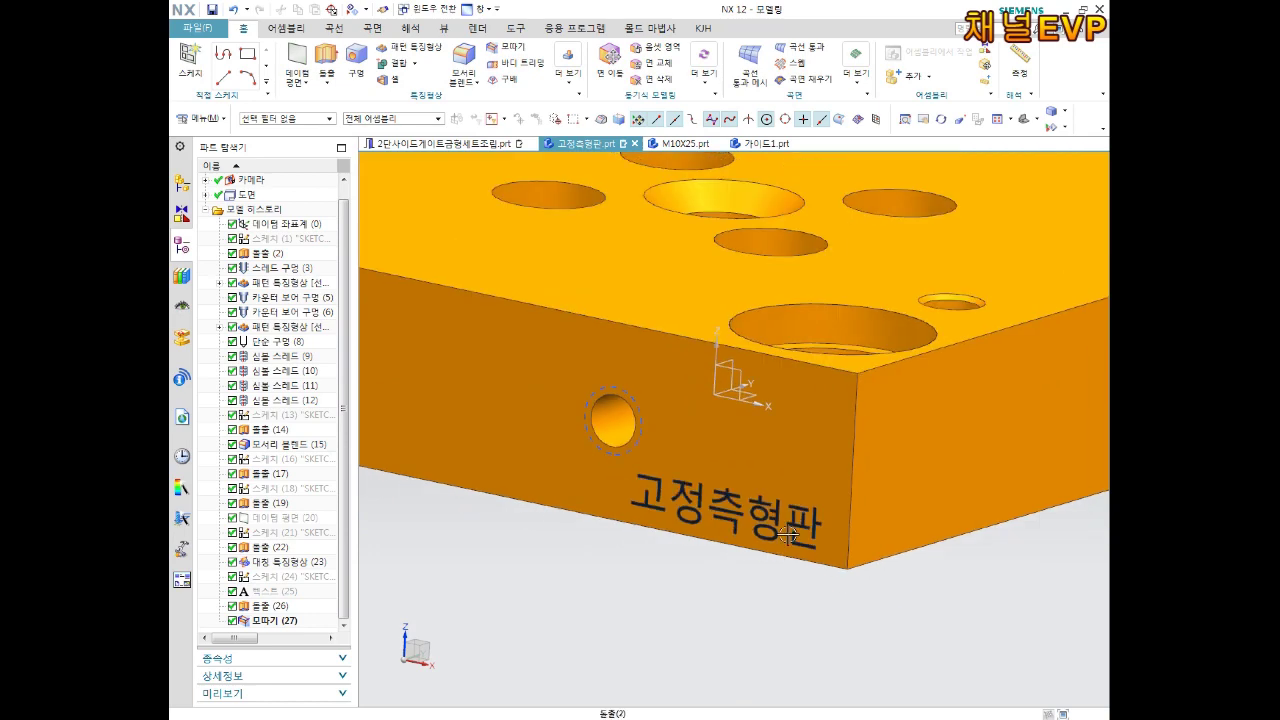
scroll(778, 509, down, 3)
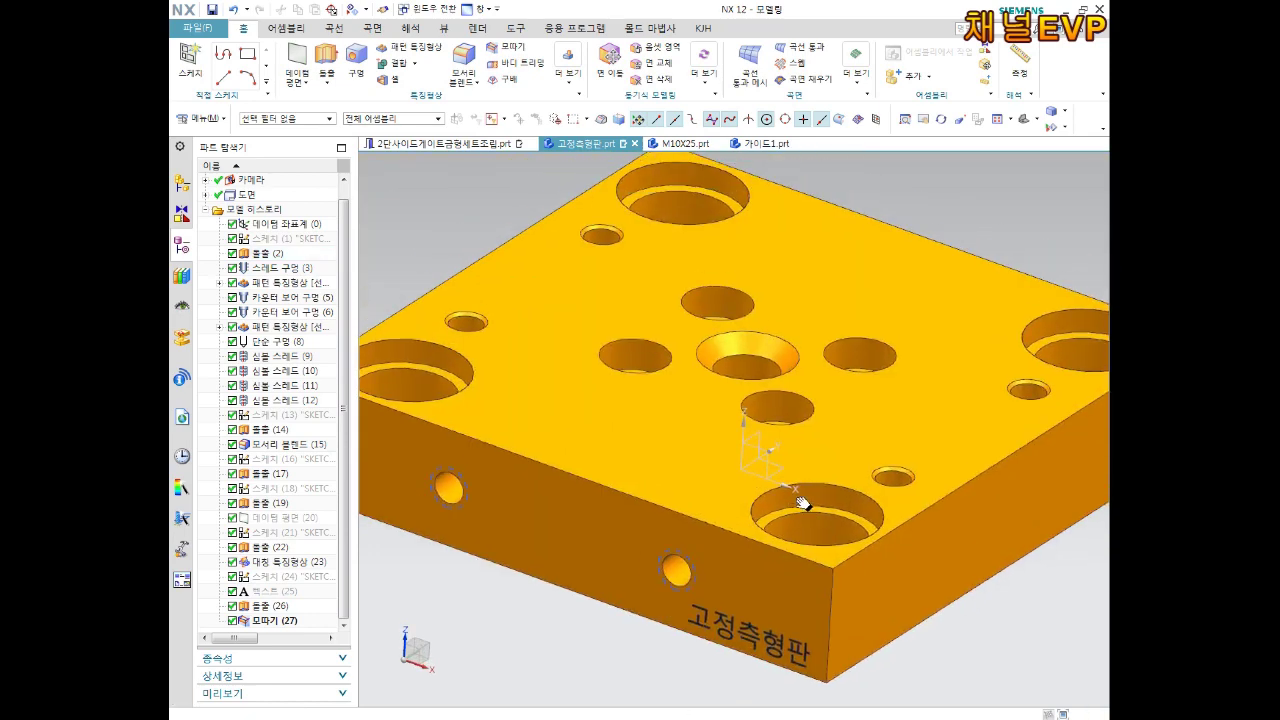
scroll(800, 500, down, 3)
scroll(790, 487, up, 1)
scroll(803, 480, up, 1)
scroll(789, 500, up, 1)
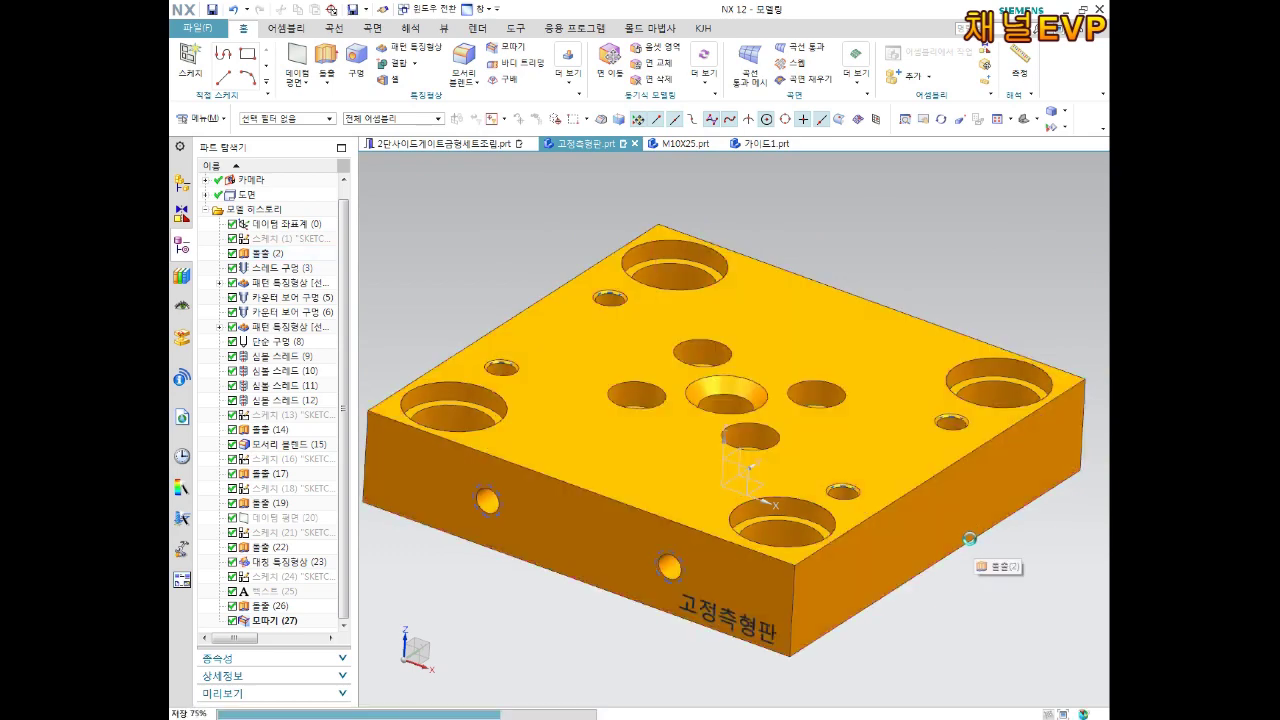
middle_drag(702, 409, 706, 388)
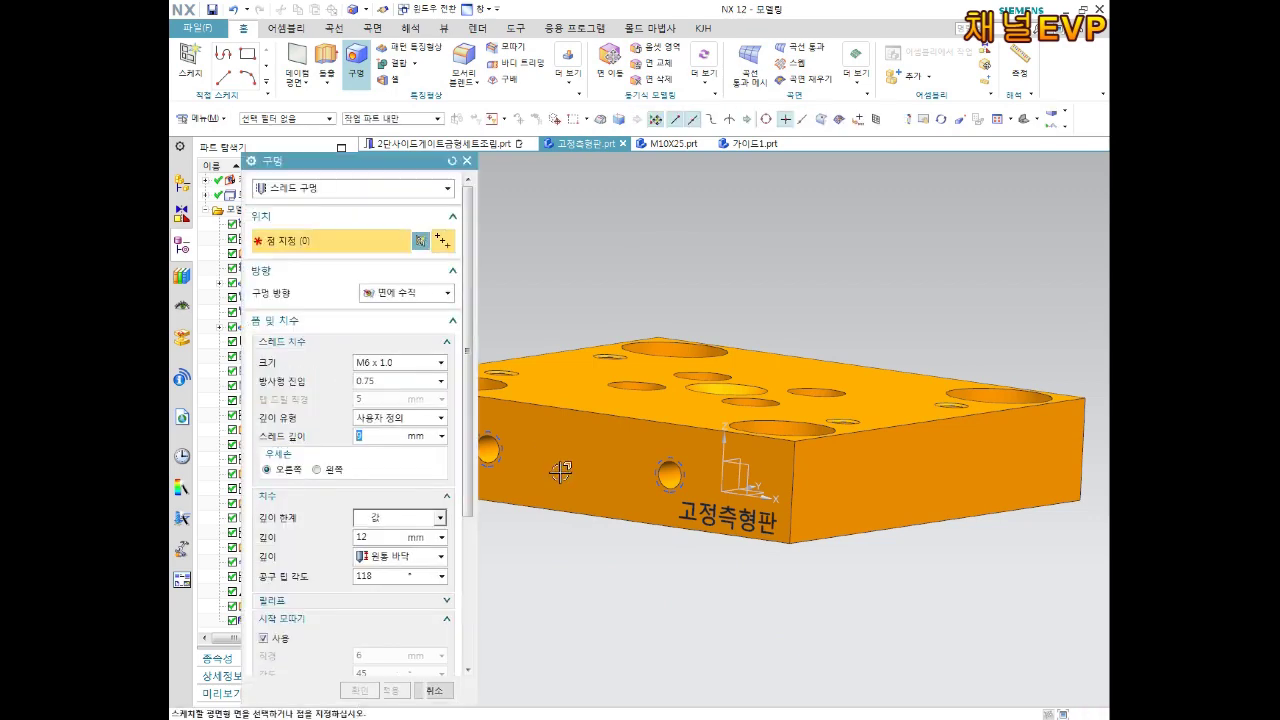
Place the hole point on the plate's side face, 75 from the left edge.
click(665, 485)
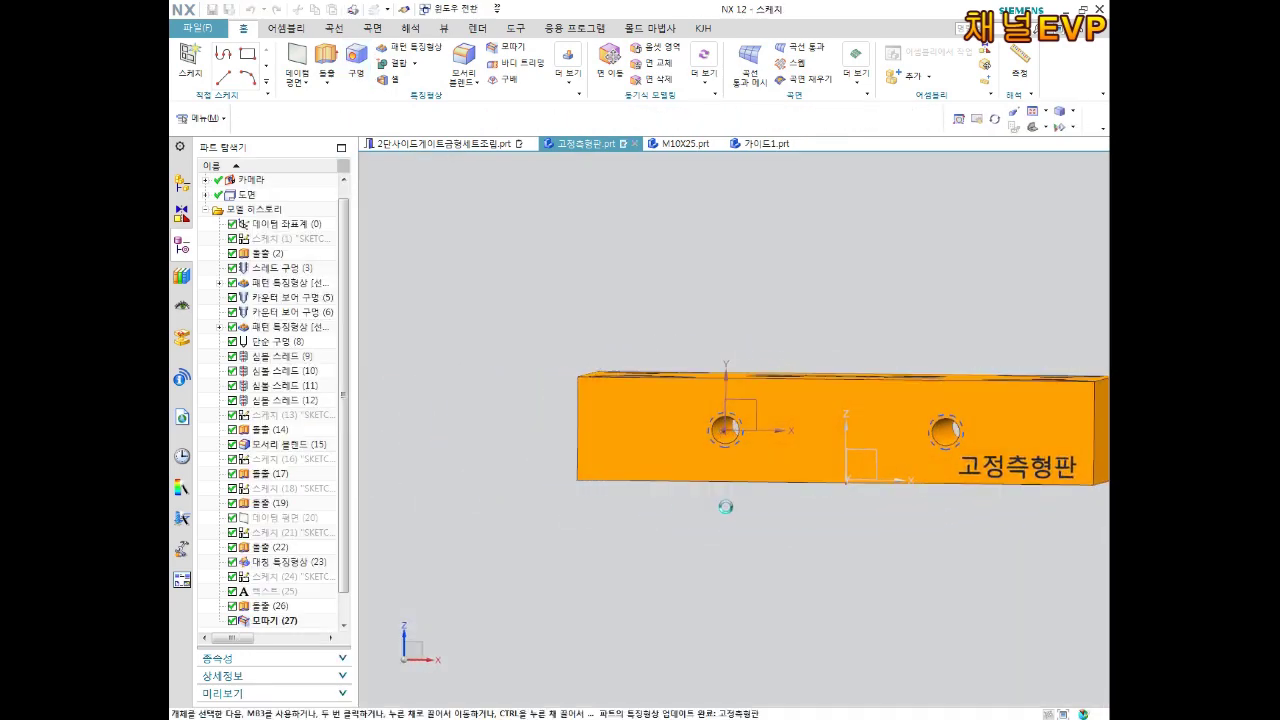
scroll(760, 430, up, 3)
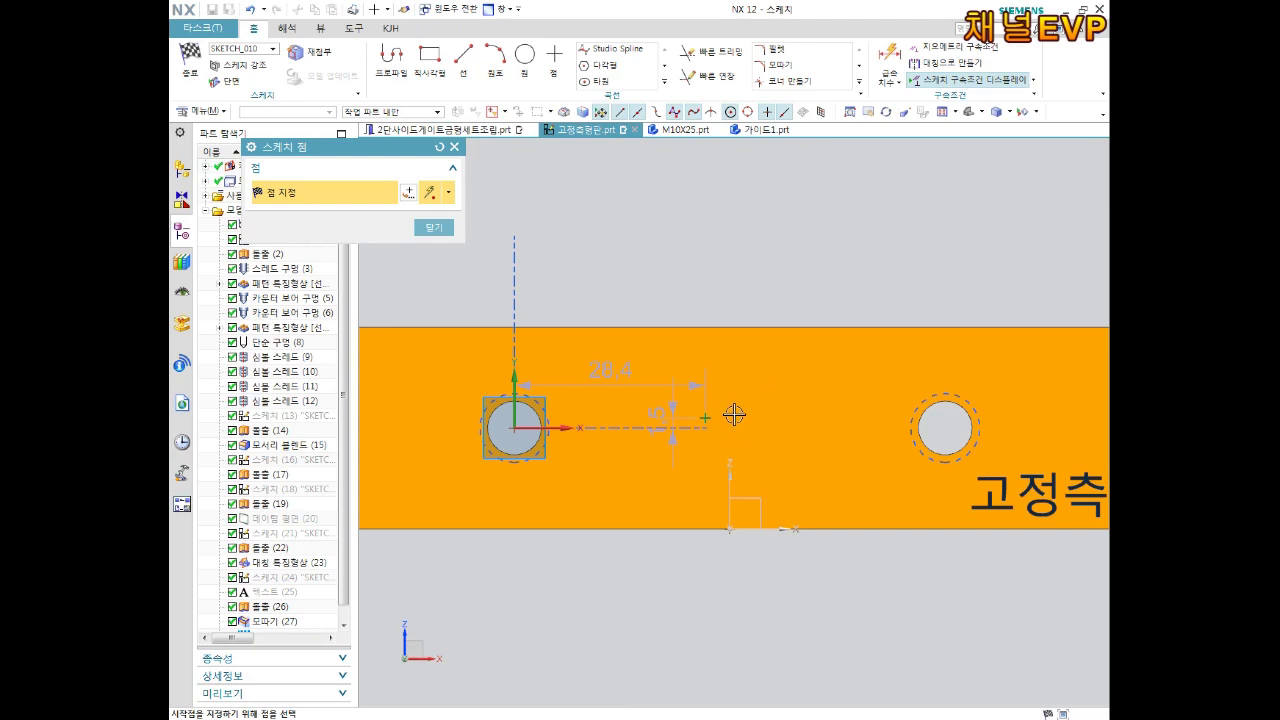
middle_click(803, 445)
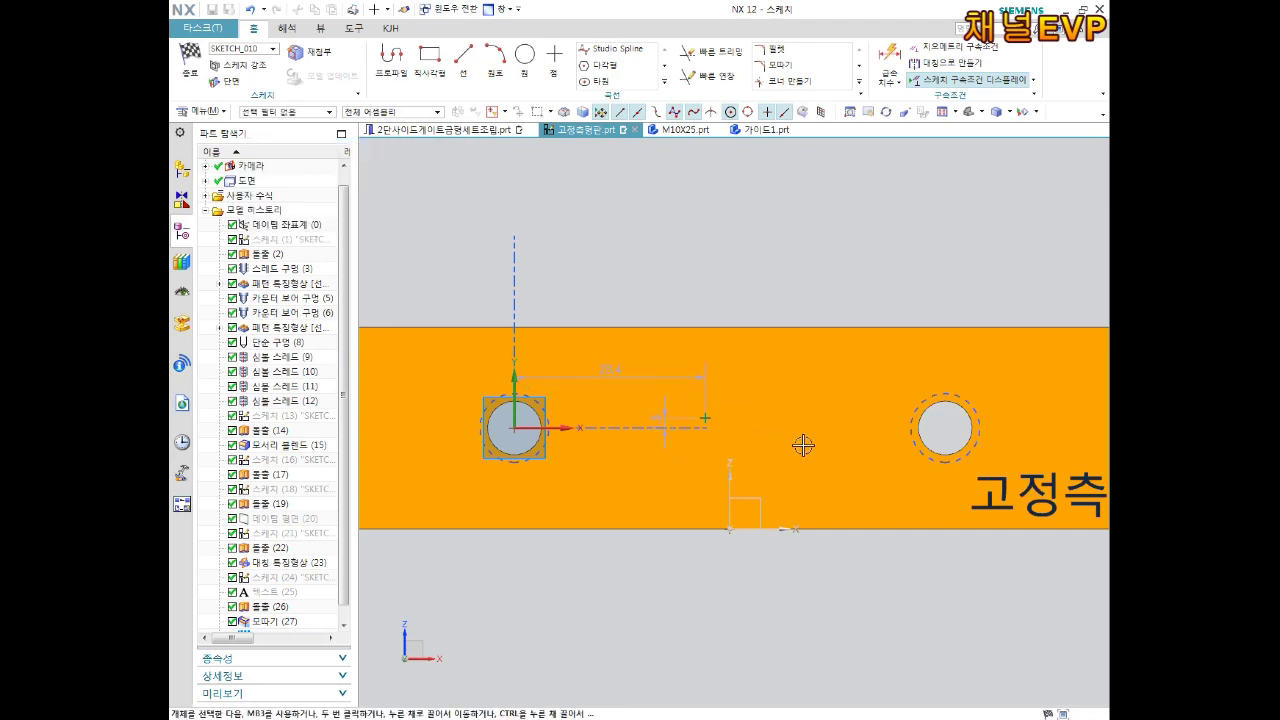
key(d)
scroll(760, 470, down, 4)
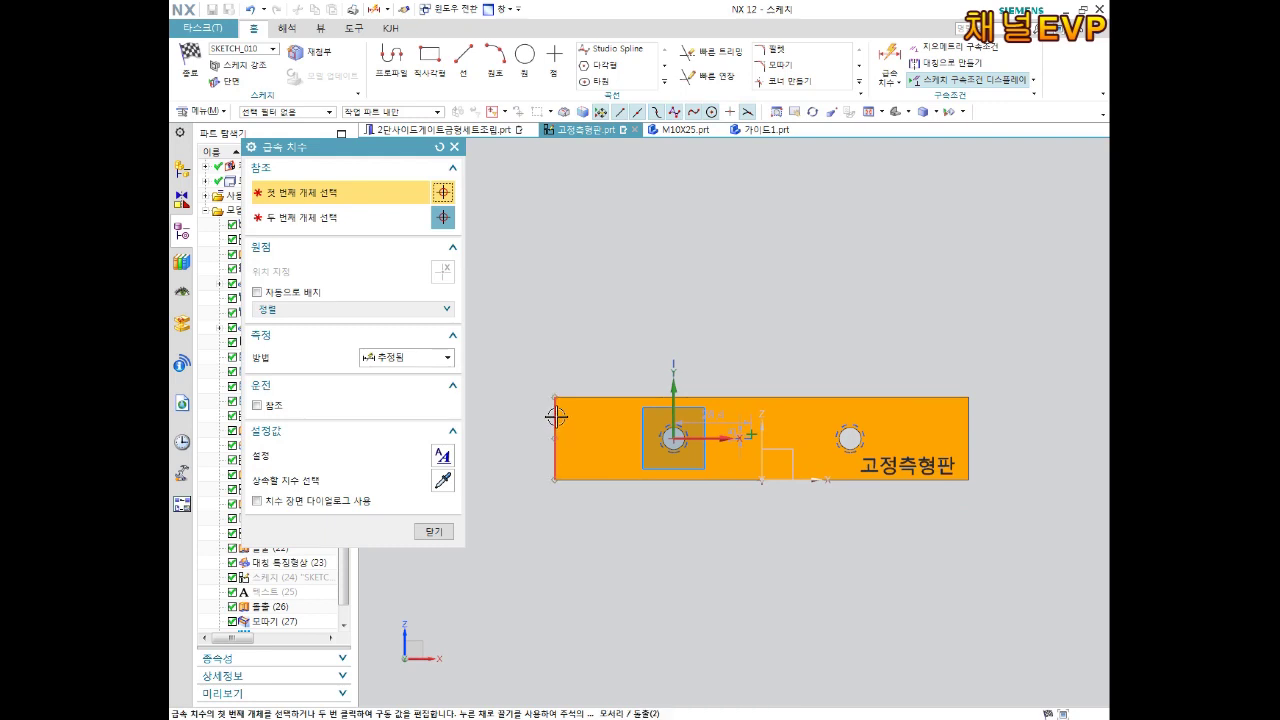
click(556, 416)
scroll(752, 461, up, 3)
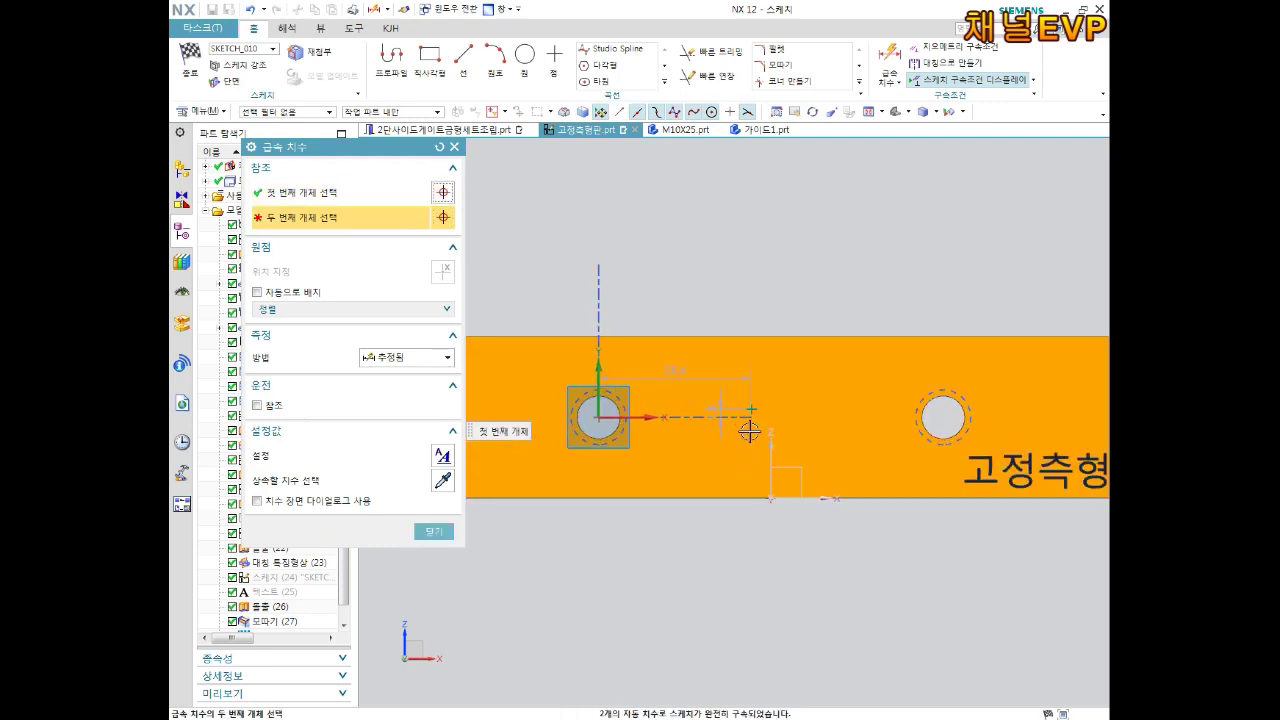
click(751, 409)
click(708, 556)
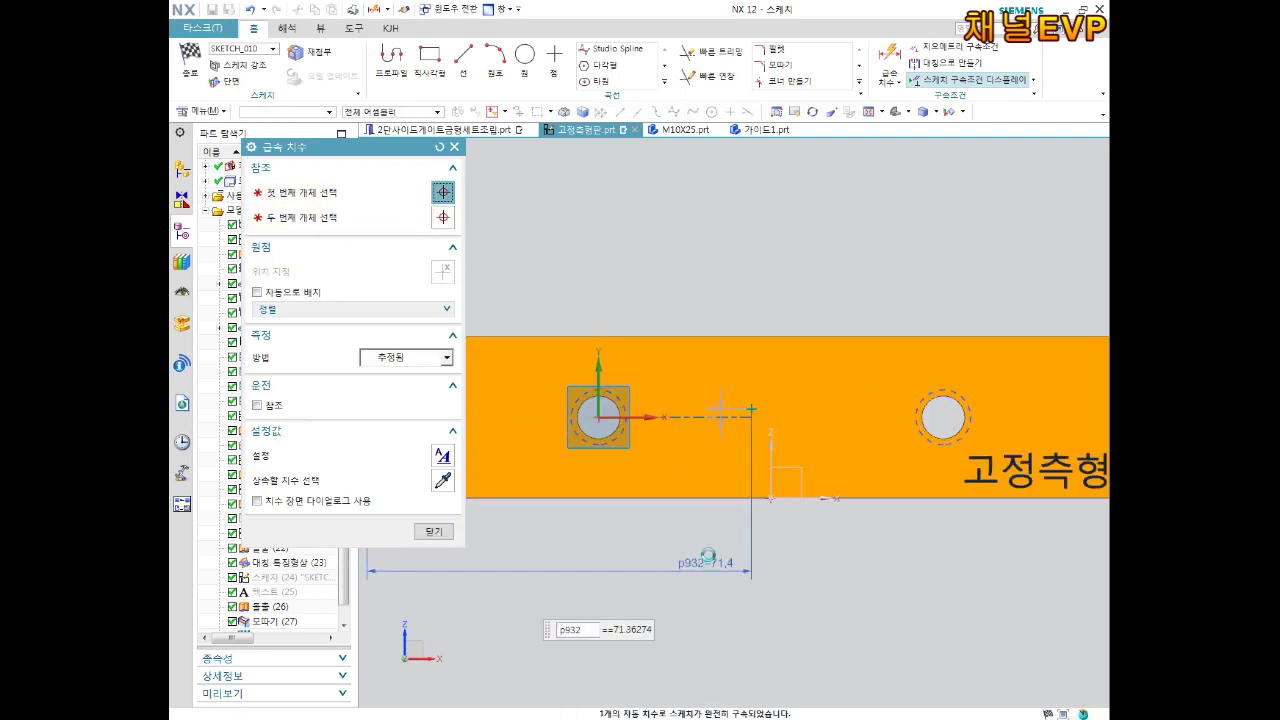
text(75)
key(Return)
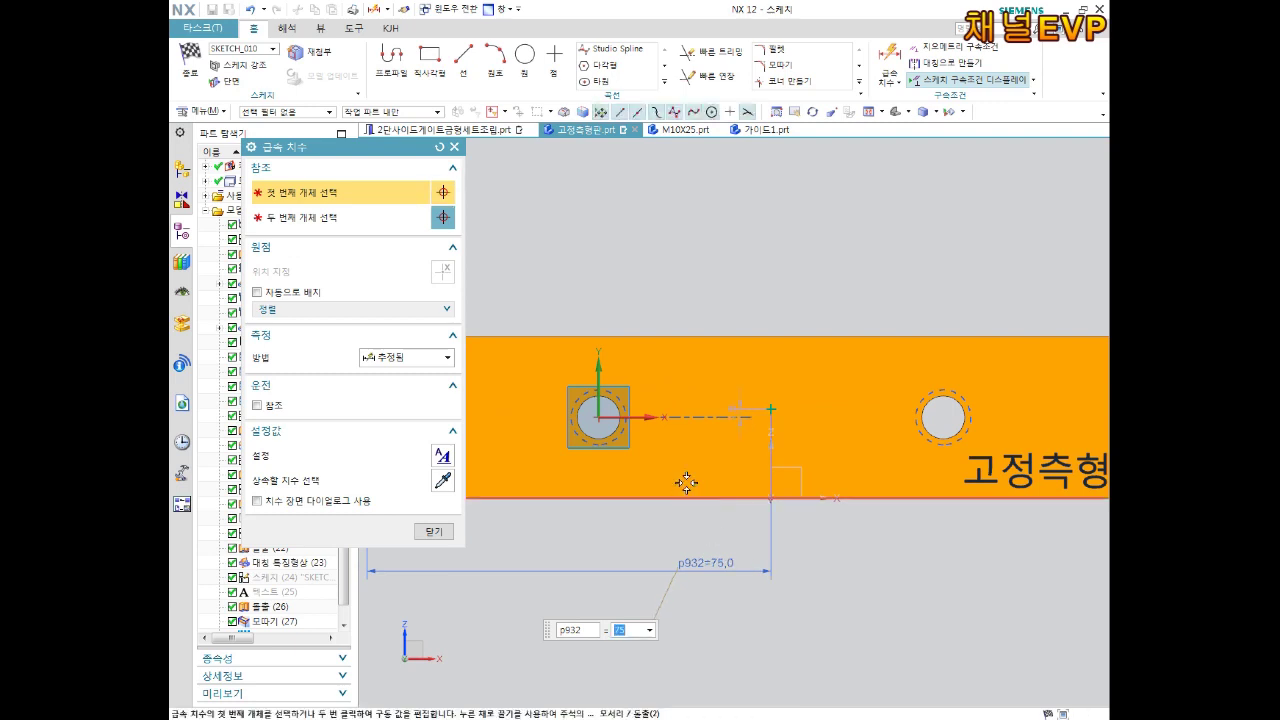
Dimension the hole point 15 below the top edge and finish the sketch.
click(769, 406)
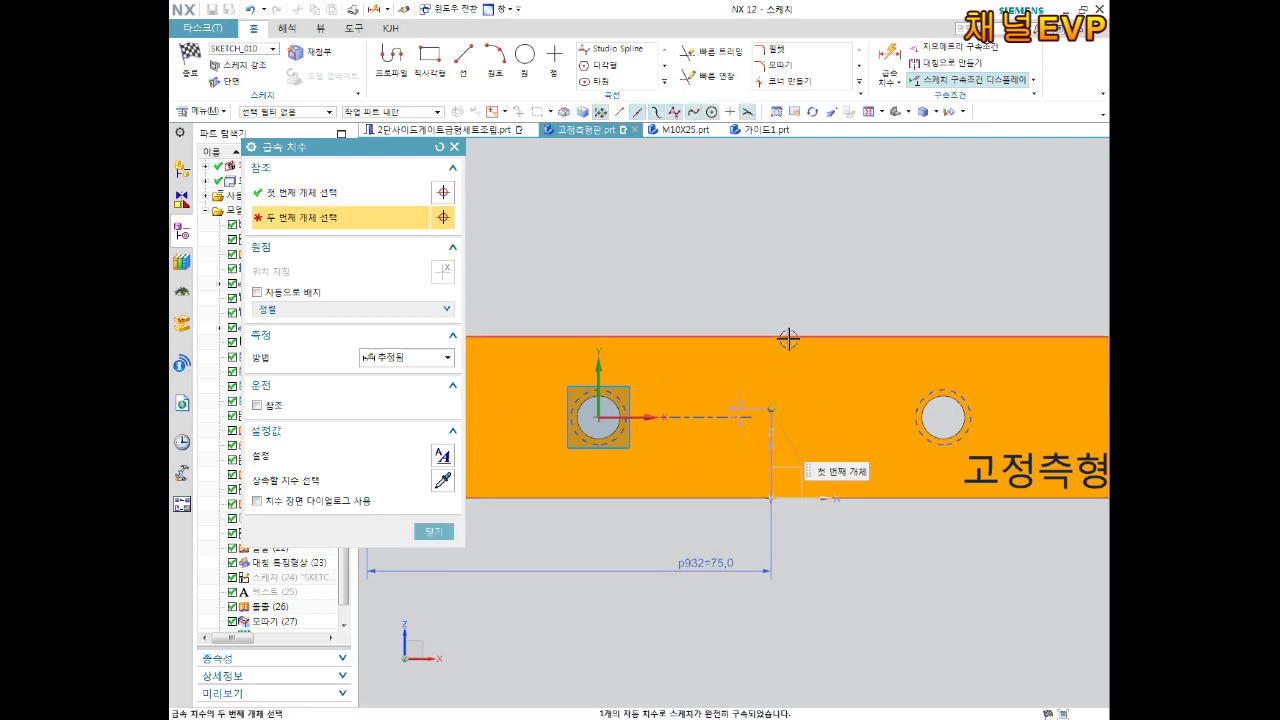
click(788, 340)
click(836, 380)
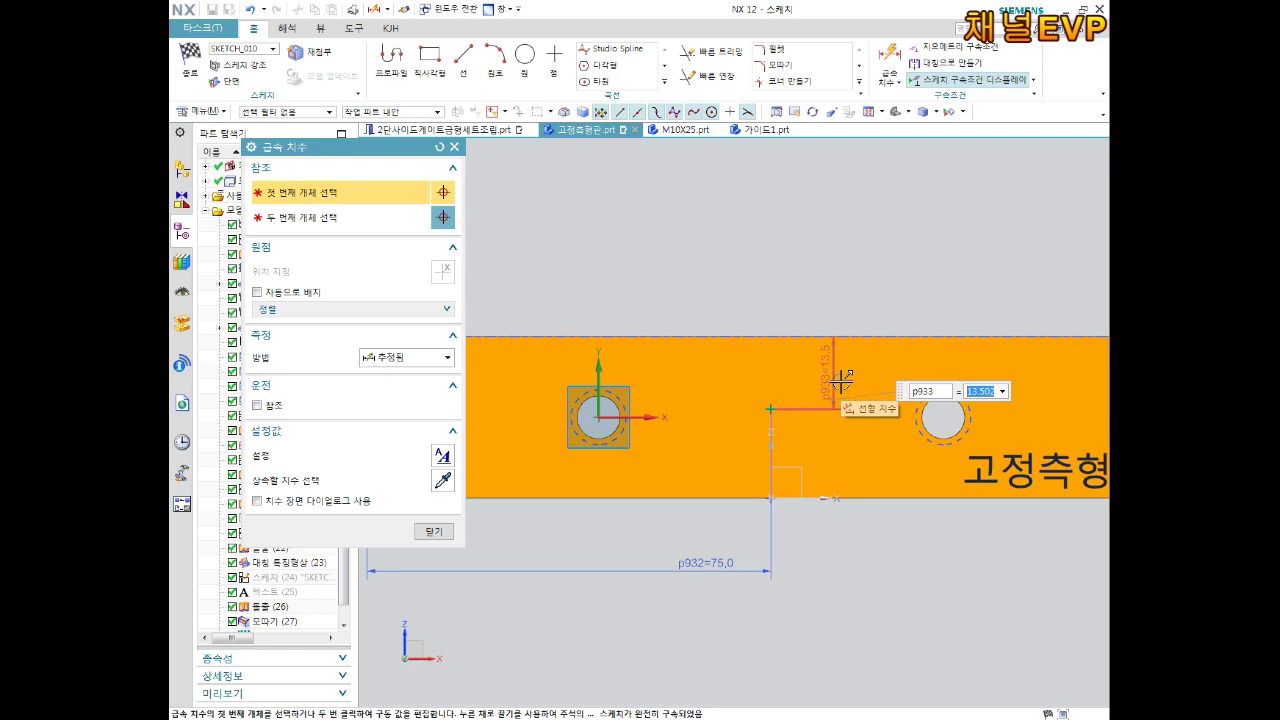
text(15)
key(Return)
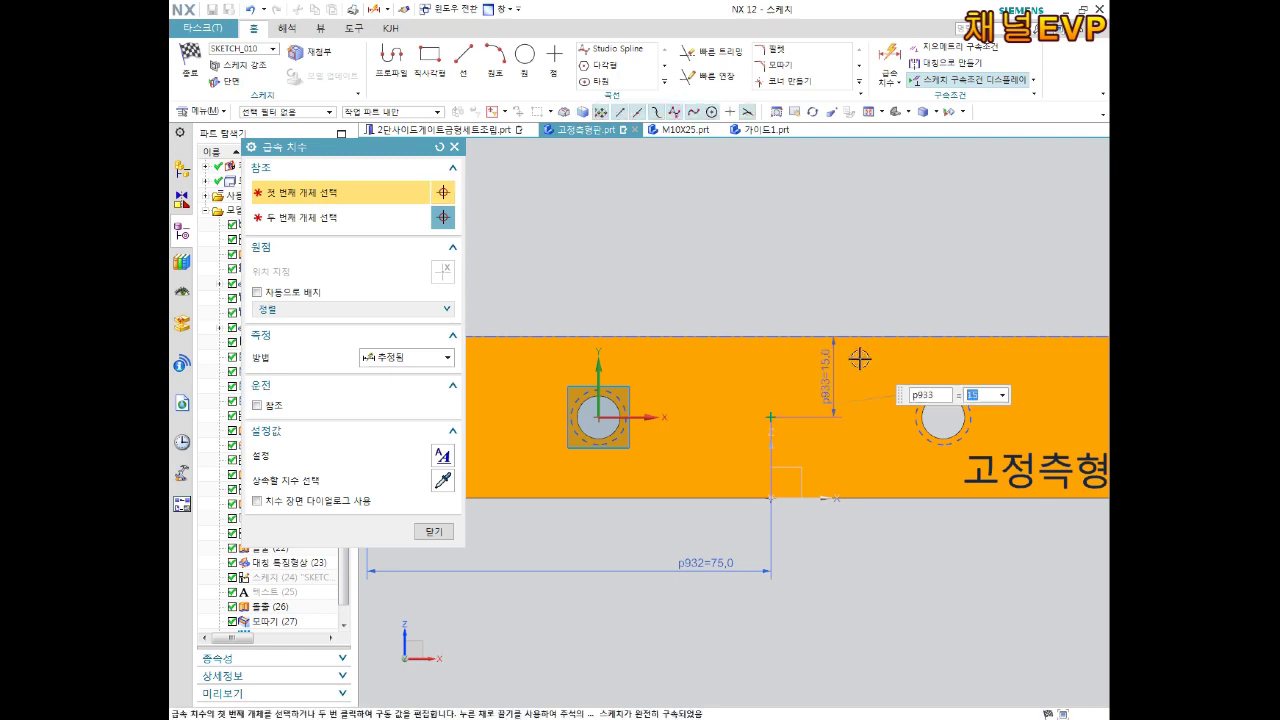
scroll(814, 440, down, 3)
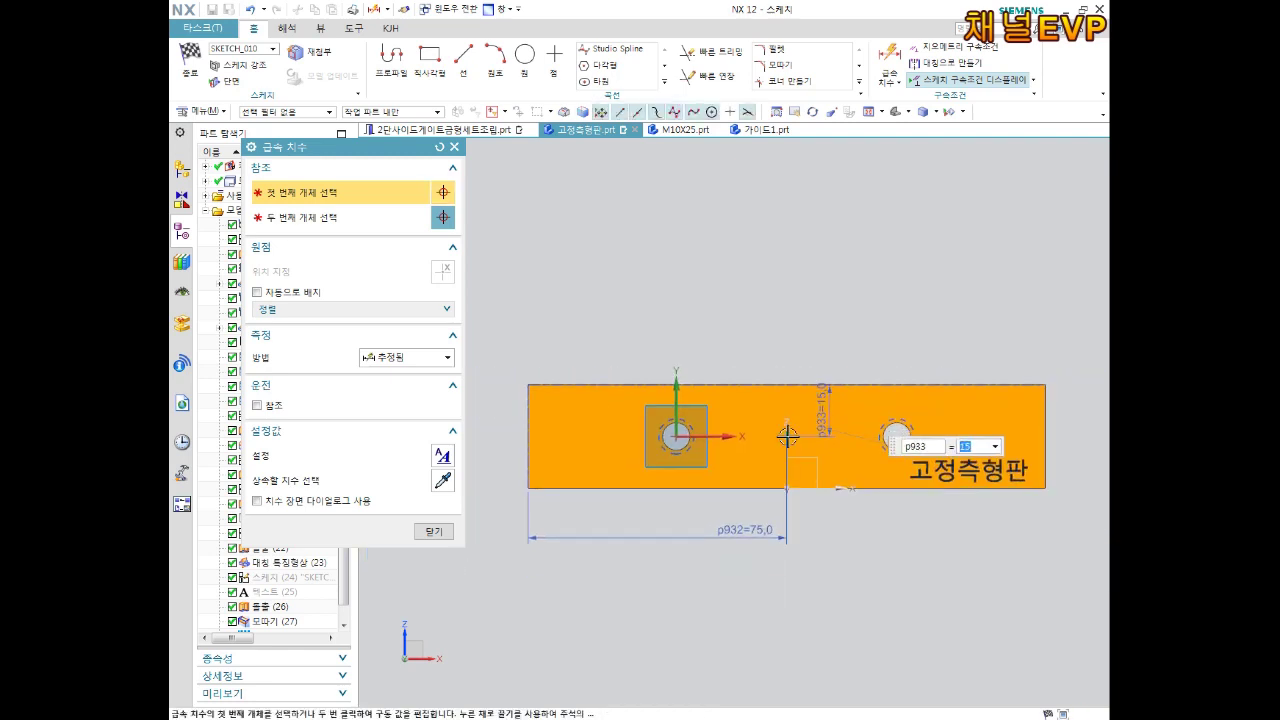
scroll(791, 437, up, 1)
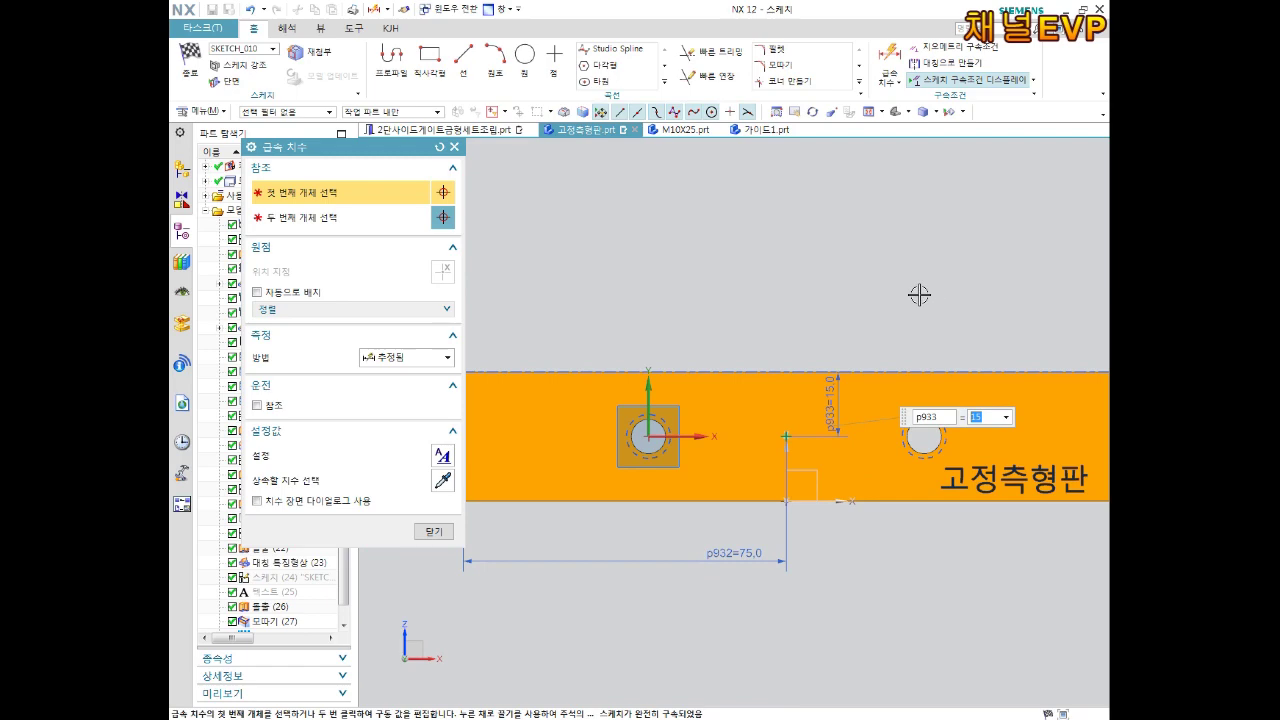
middle_drag(706, 430, 712, 520)
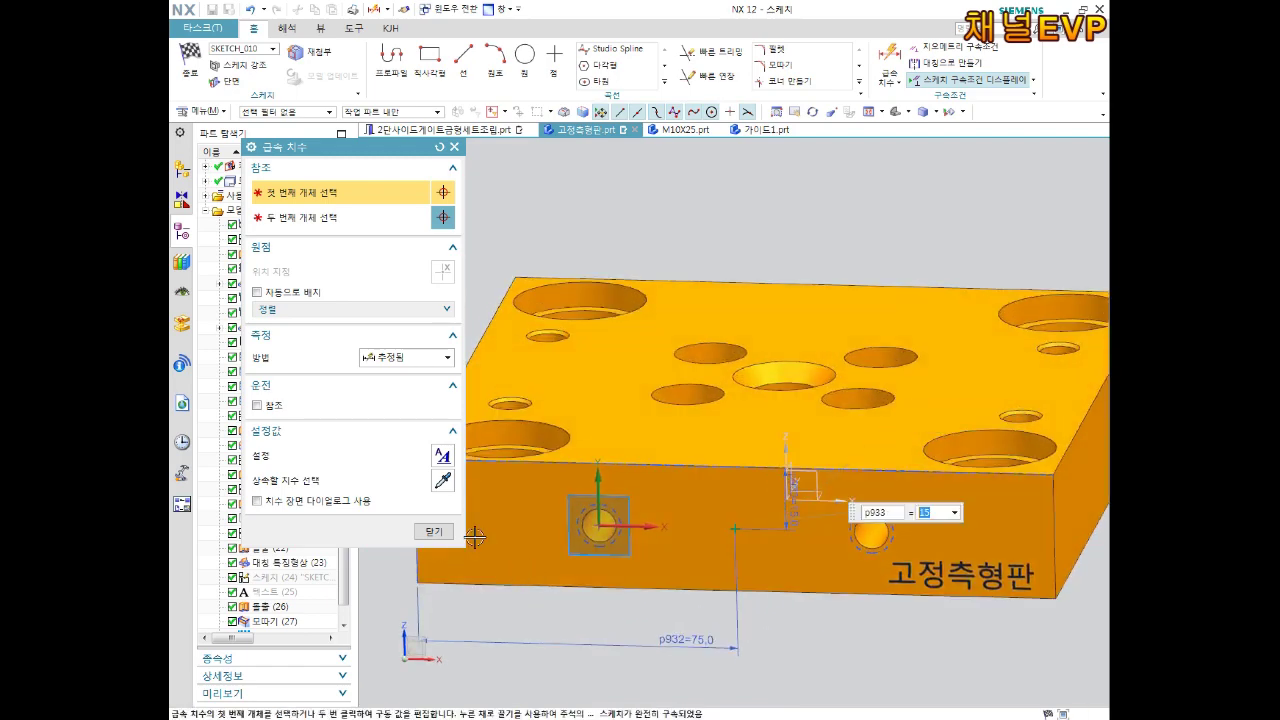
click(434, 531)
click(189, 62)
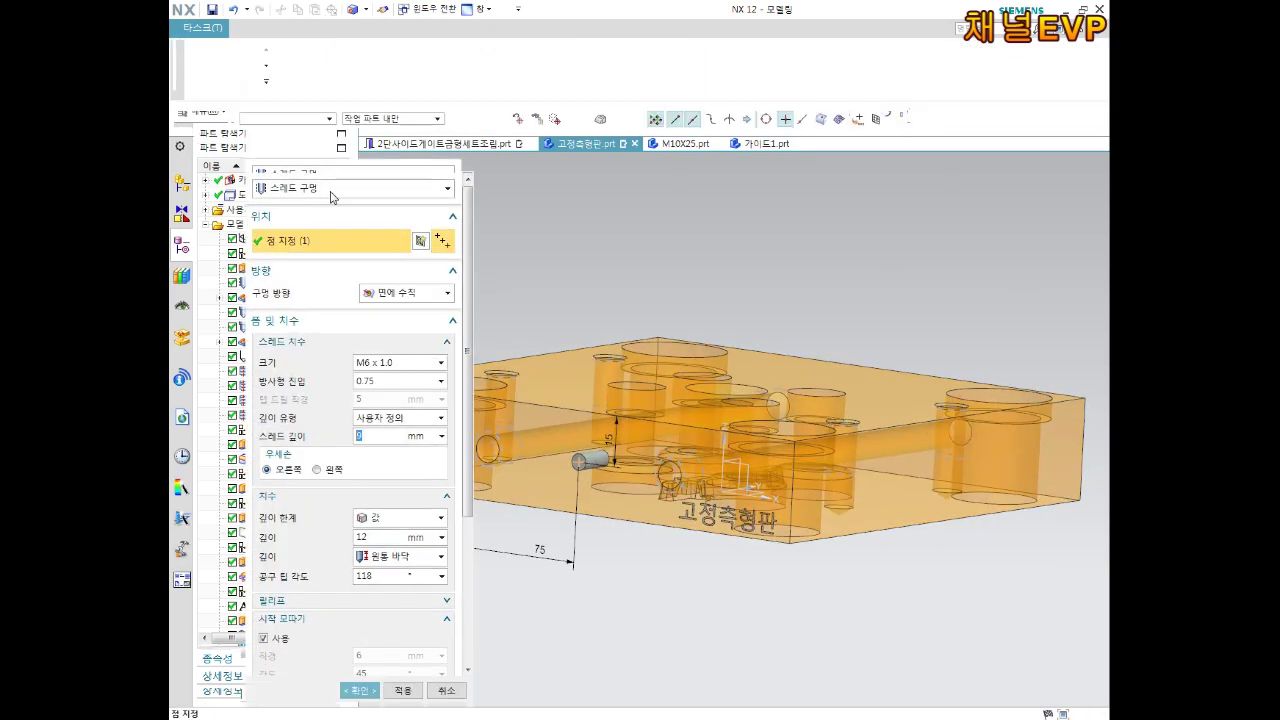
Set the threaded hole size to M12 x 1.75 and check it from the top.
drag(336, 174, 309, 119)
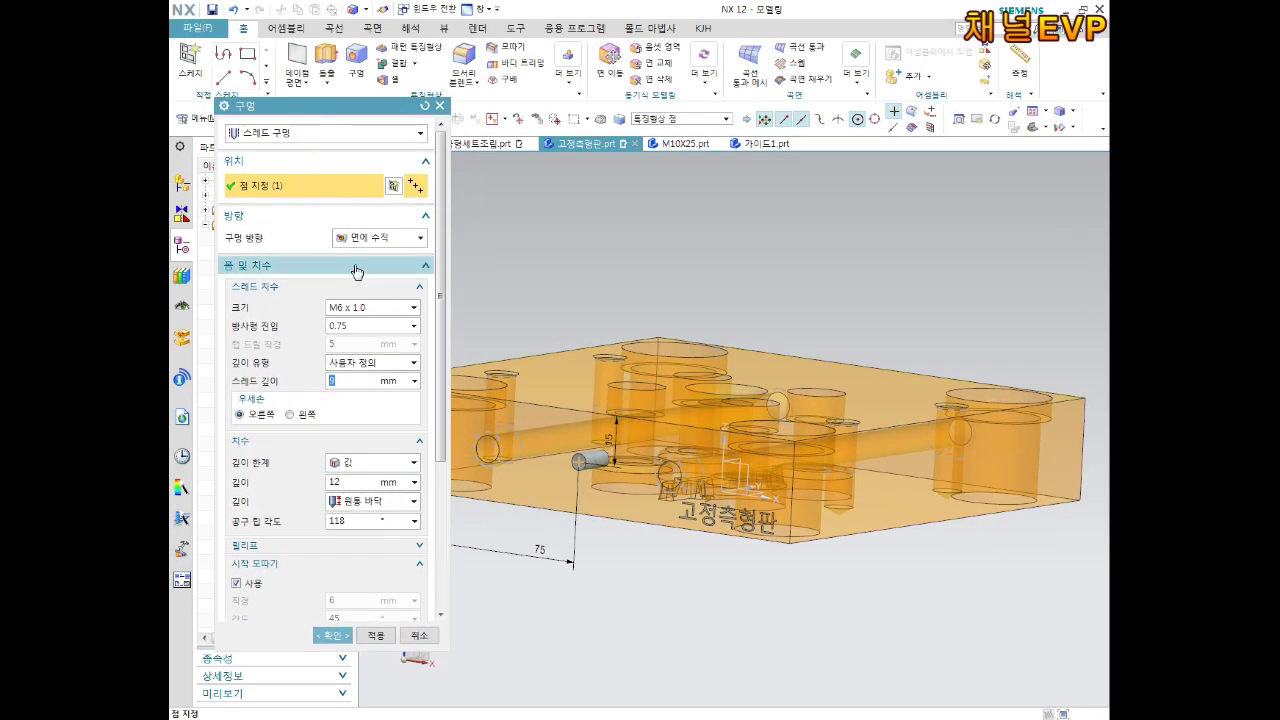
click(355, 308)
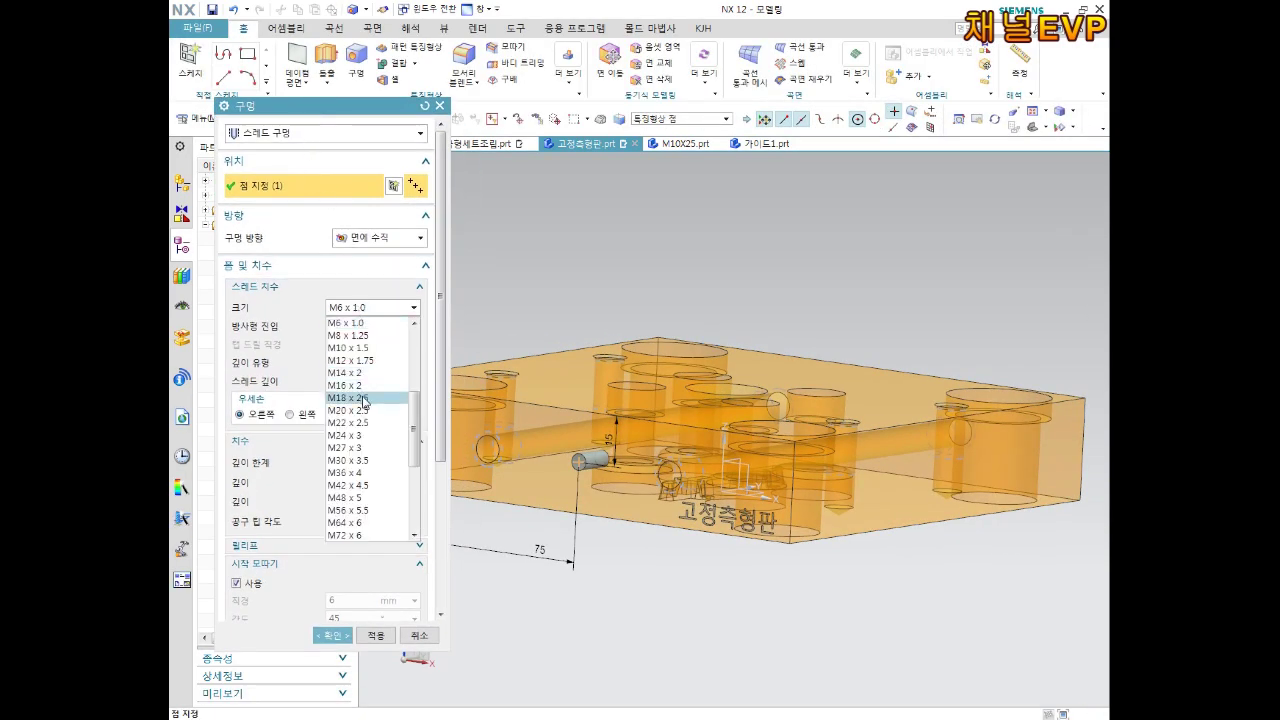
click(380, 360)
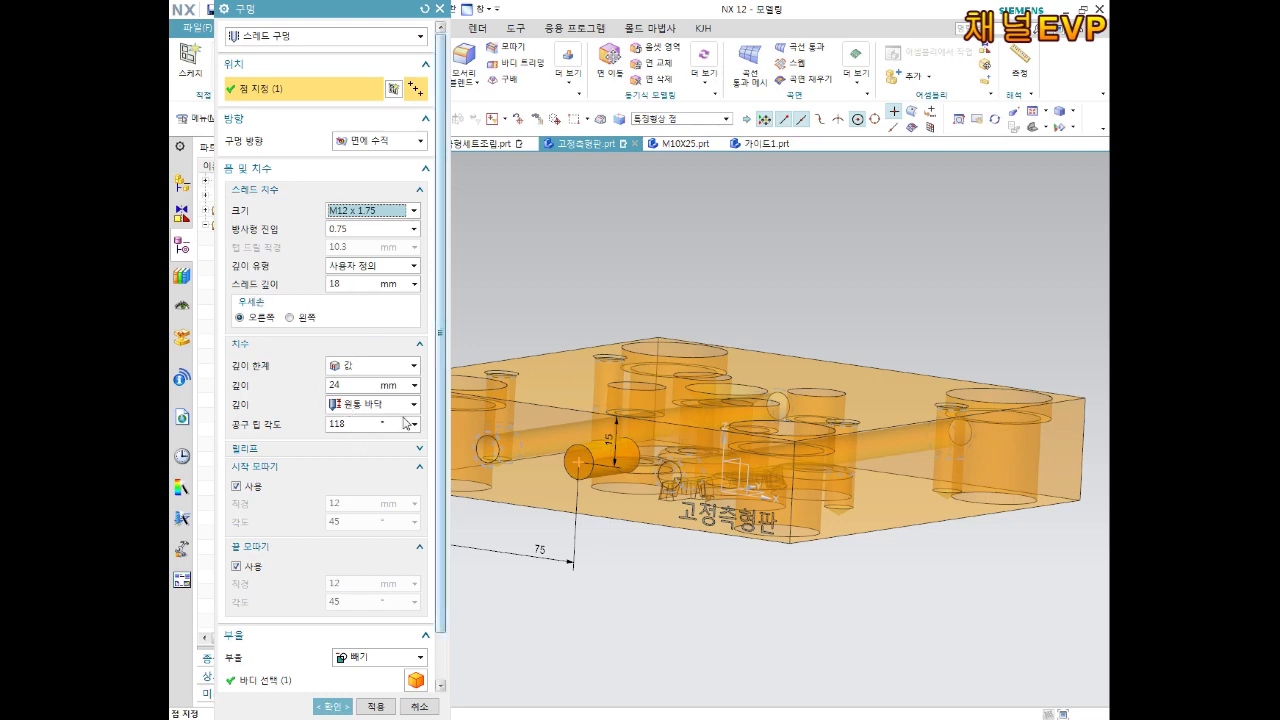
key(F8)
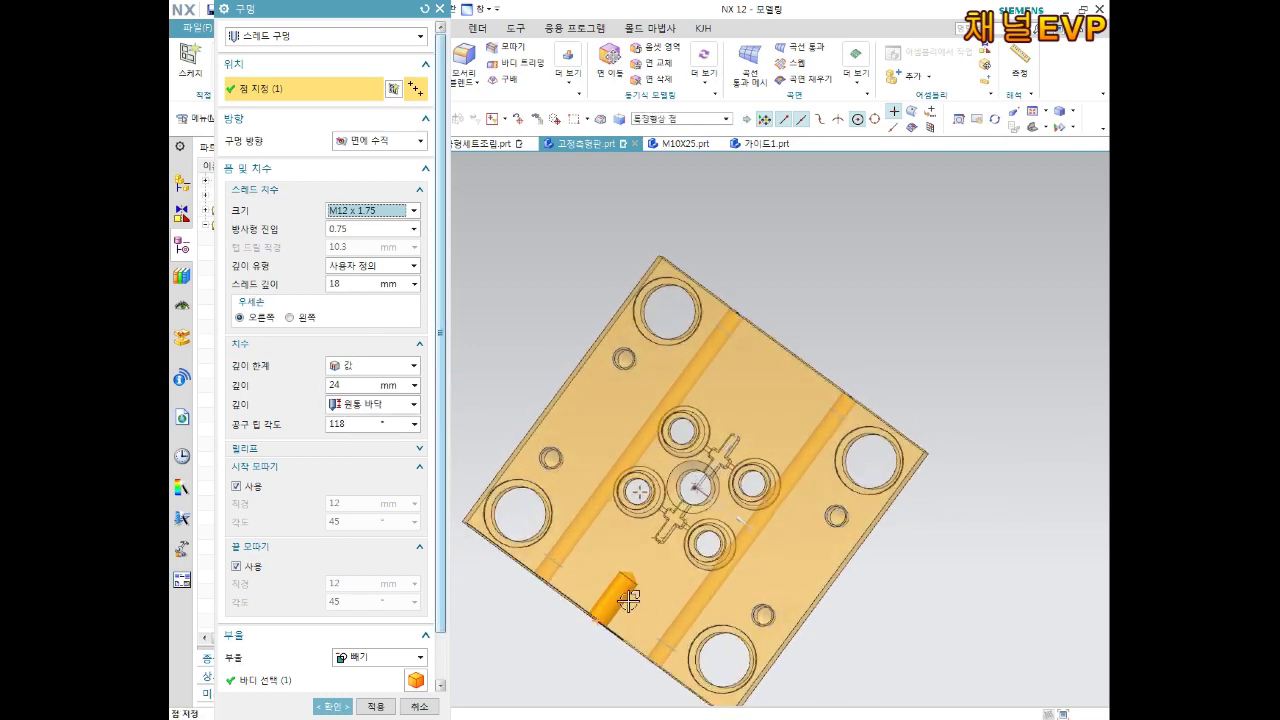
scroll(631, 601, up, 2)
key(End)
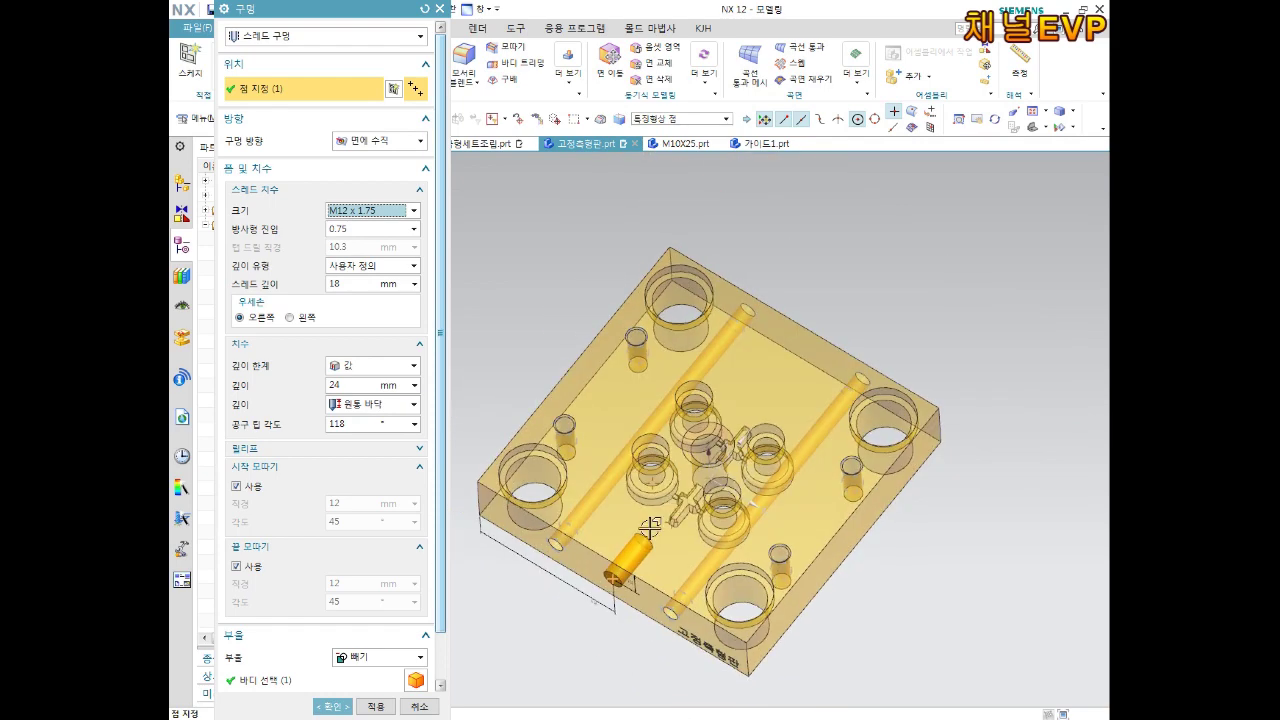
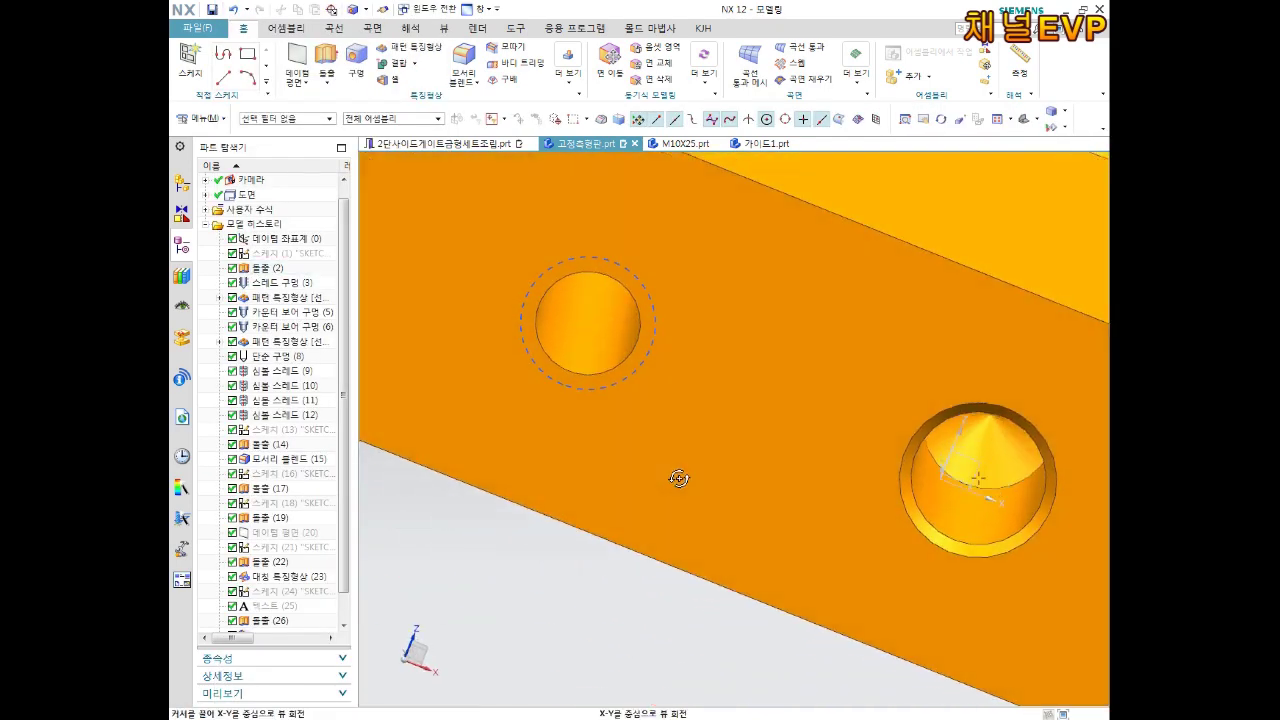
Inspect the yellow 고정측형판 plate's holes, fit it in view, and open the More feature gallery.
scroll(670, 477, down, 1)
scroll(700, 470, down, 2)
middle_drag(709, 463, 686, 486)
scroll(680, 494, up, 1)
scroll(677, 494, up, 2)
key(End)
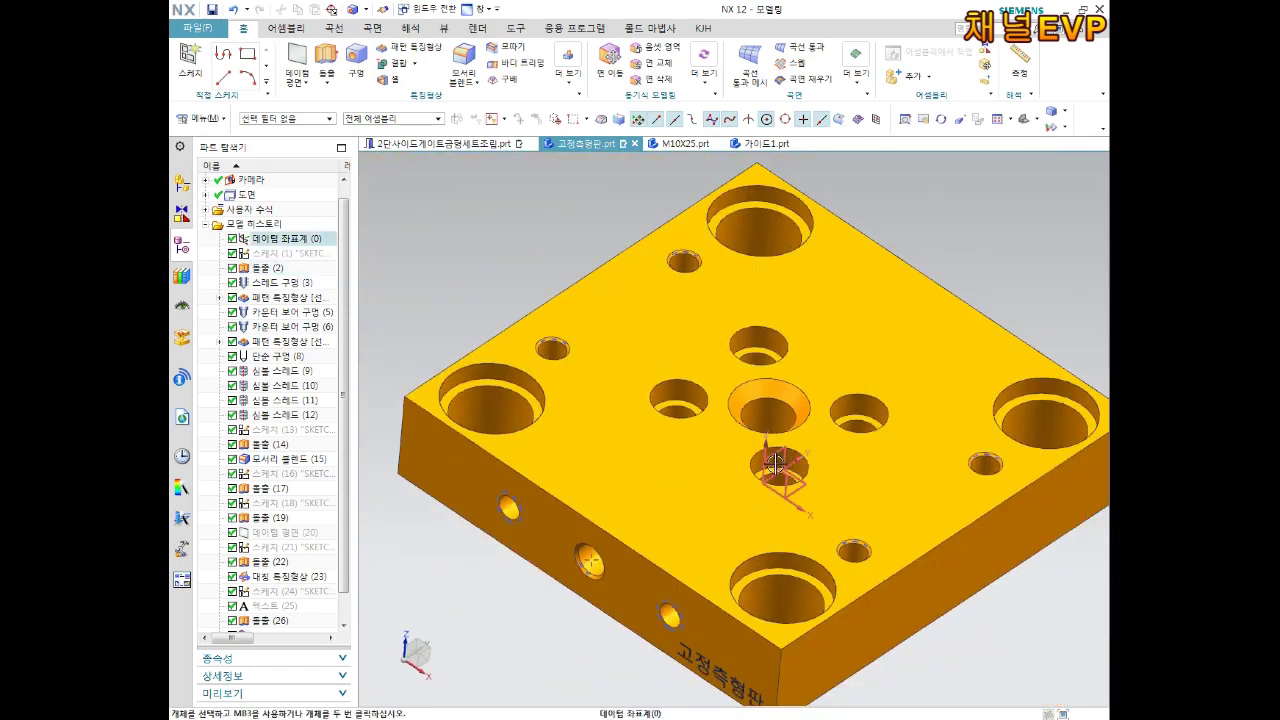
scroll(863, 466, down, 2)
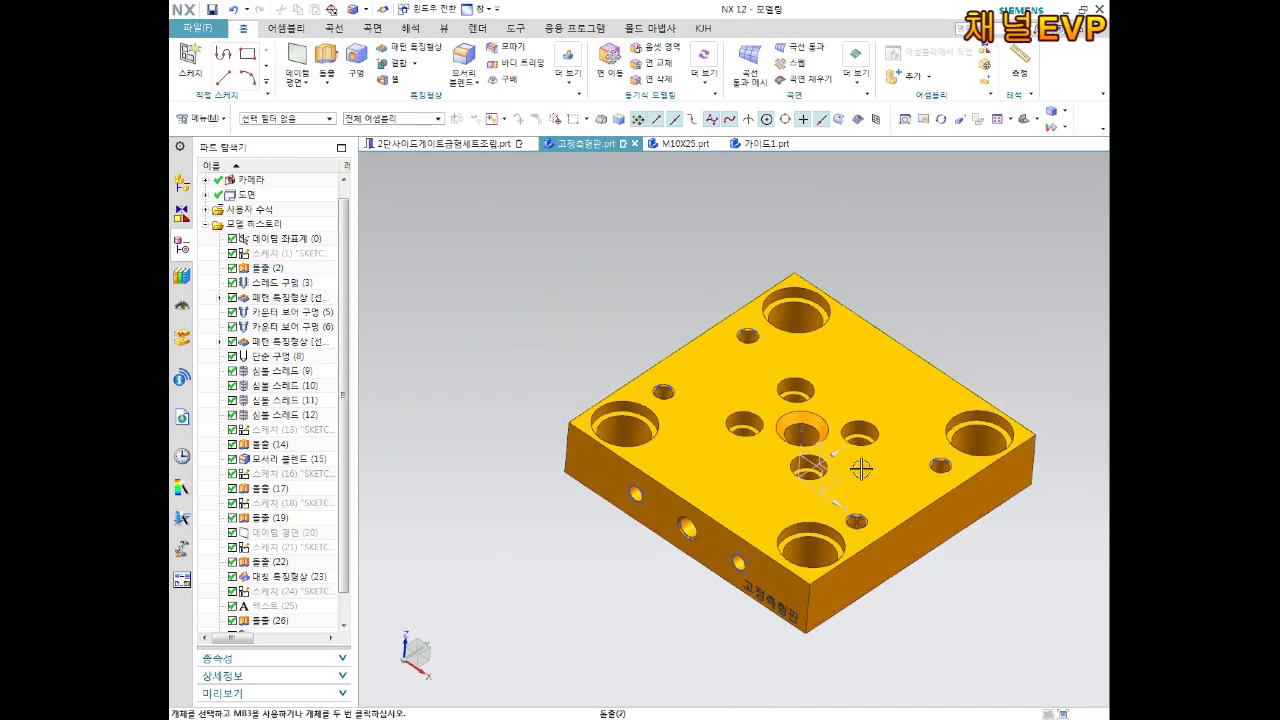
scroll(855, 485, down, 1)
shift+middle_drag(863, 477, 816, 447)
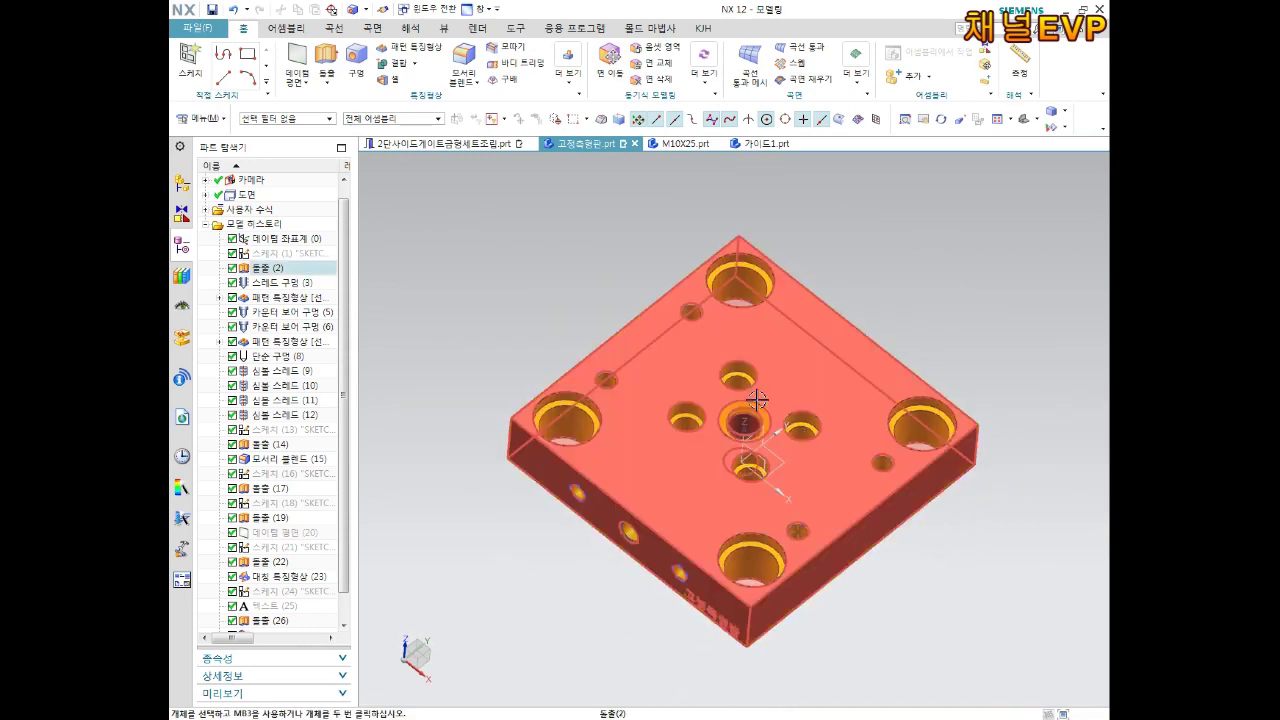
click(574, 74)
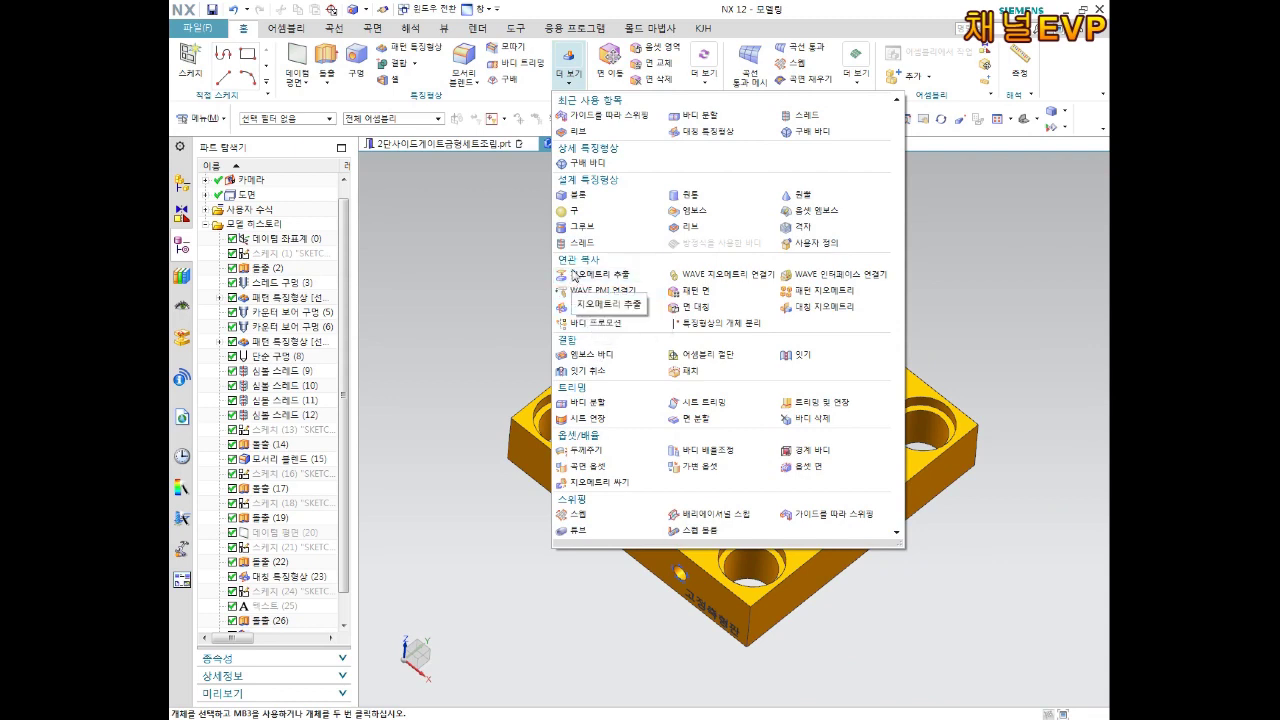
Start a Mirror Feature and select the plate's threaded side hole.
click(597, 307)
scroll(622, 531, up, 3)
scroll(622, 531, up, 2)
click(651, 531)
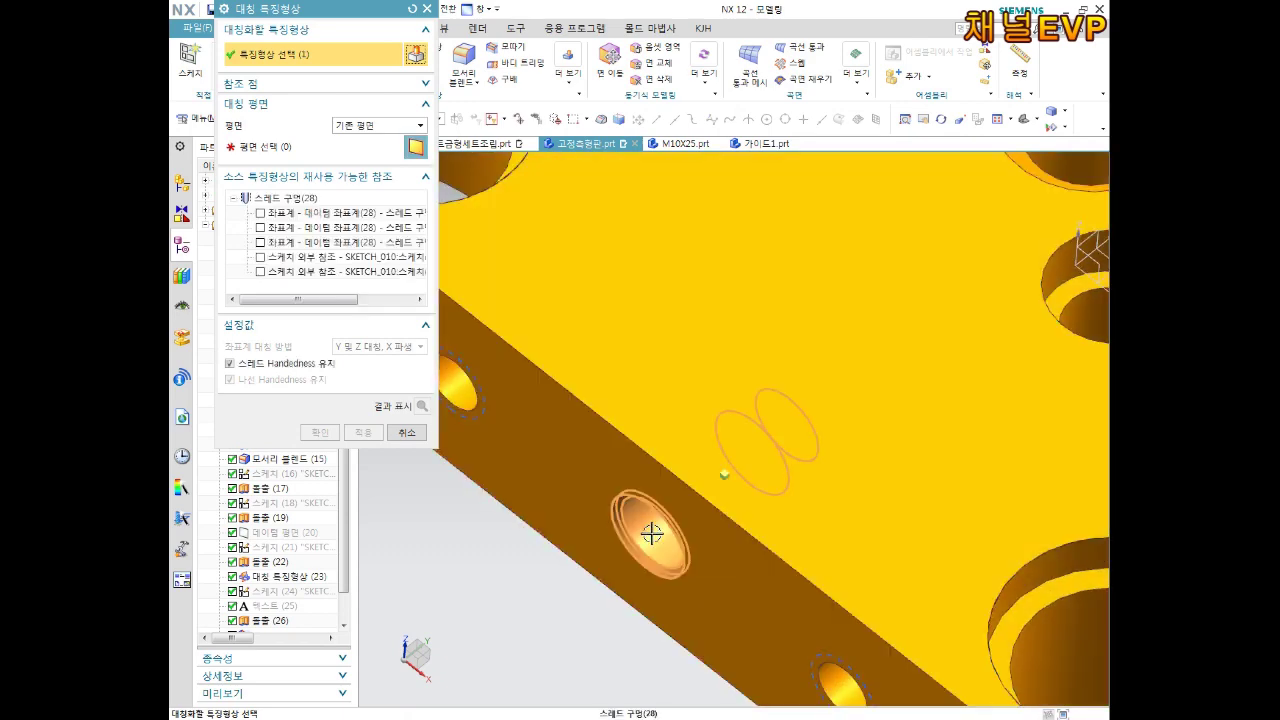
scroll(693, 484, down, 5)
Use the XZ datum plane as the mirror plane and confirm the mirror.
click(297, 150)
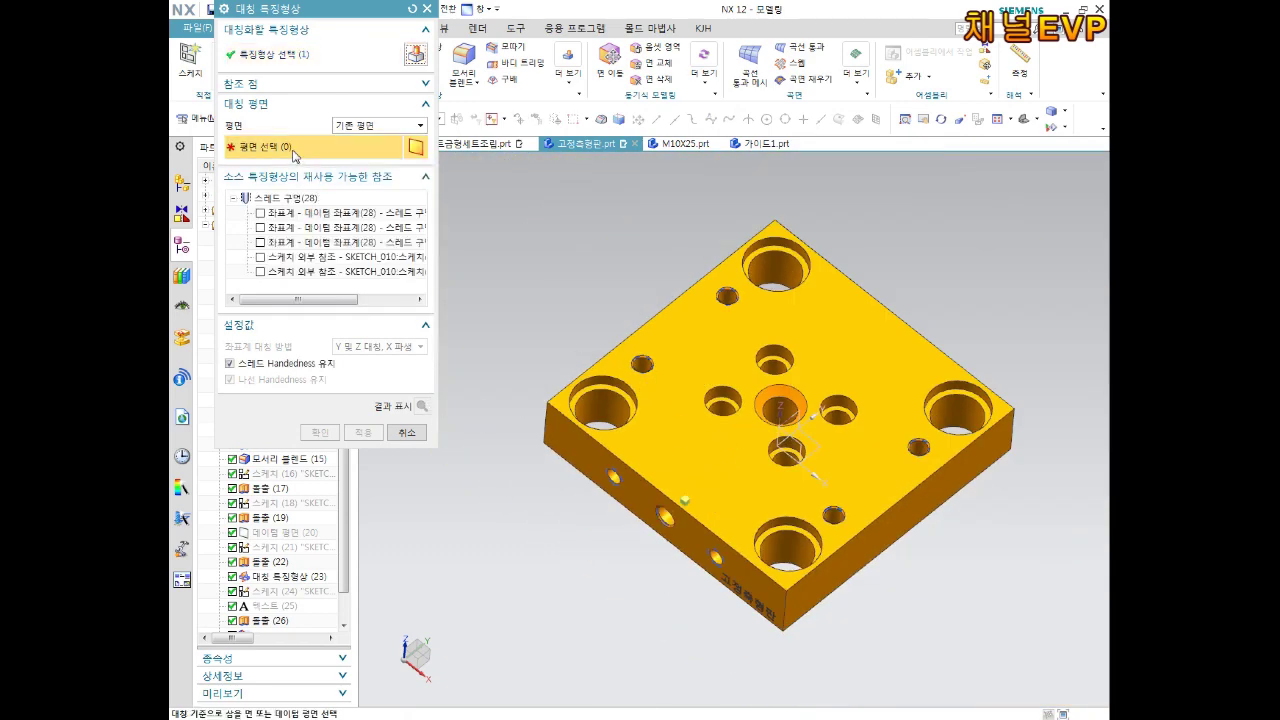
scroll(845, 448, up, 2)
scroll(769, 419, up, 3)
scroll(769, 419, up, 2)
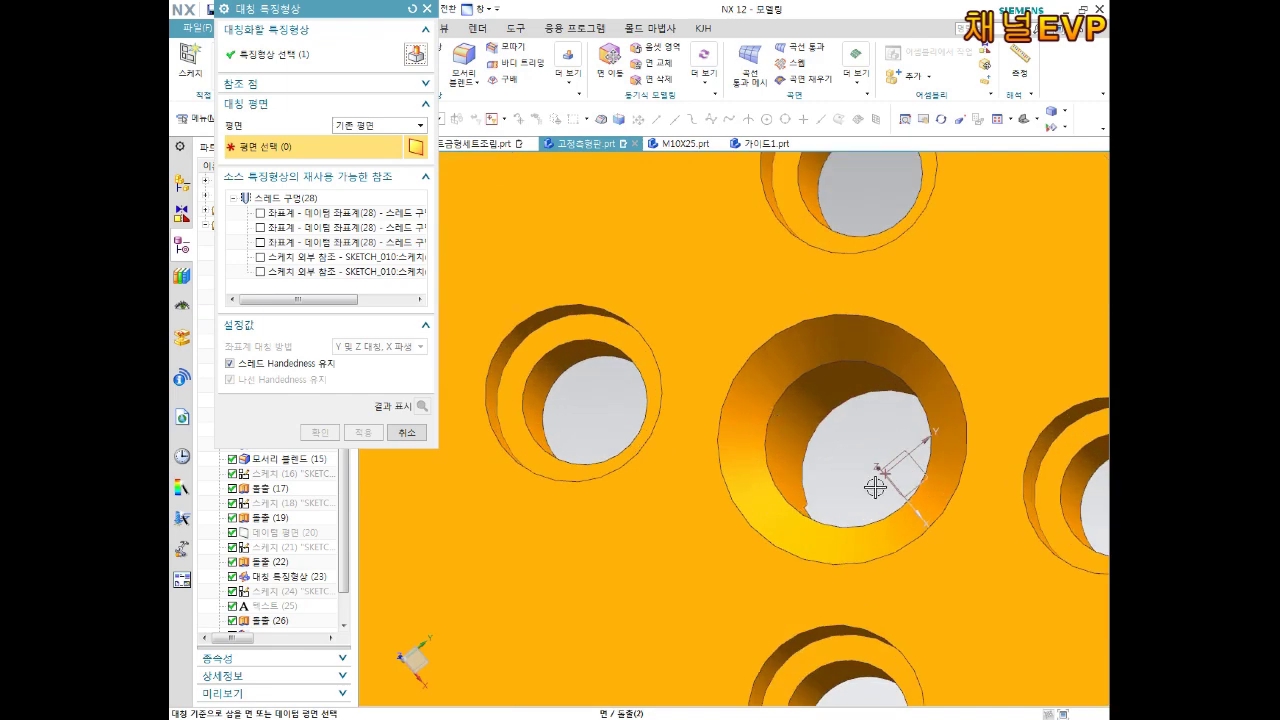
middle_drag(874, 486, 915, 484)
scroll(874, 481, up, 3)
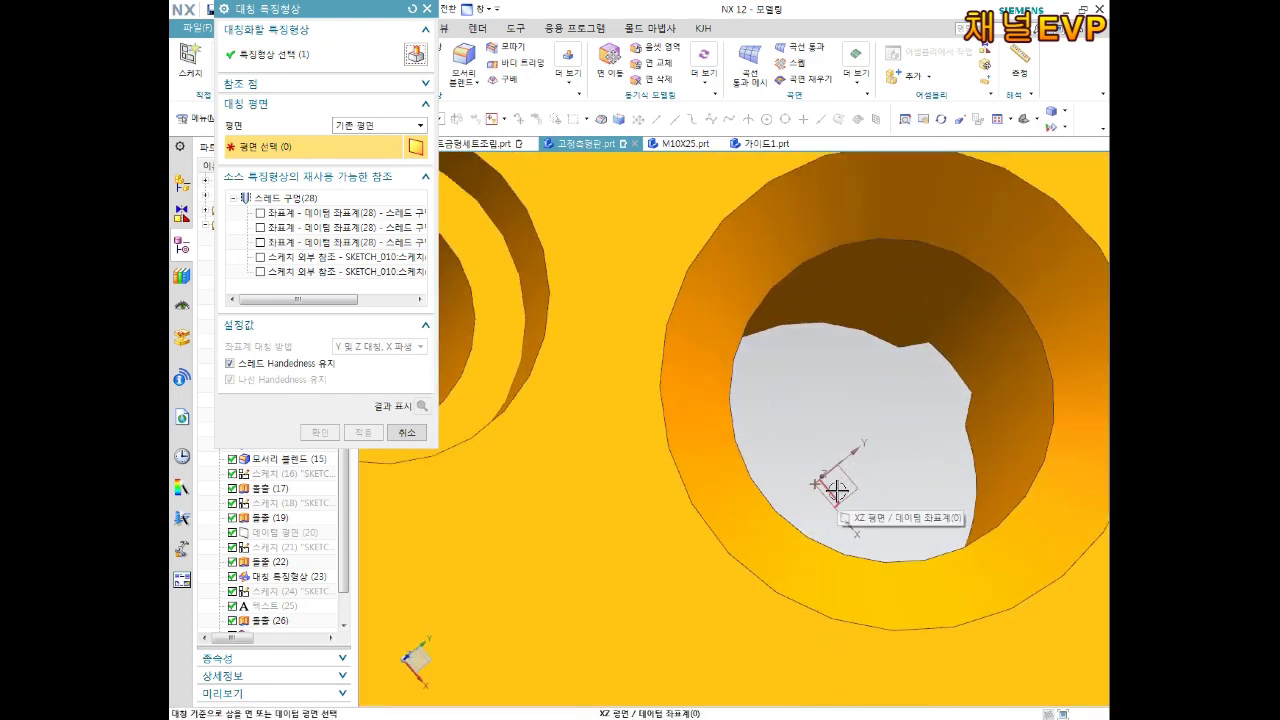
click(837, 490)
scroll(831, 486, down, 3)
scroll(820, 482, down, 3)
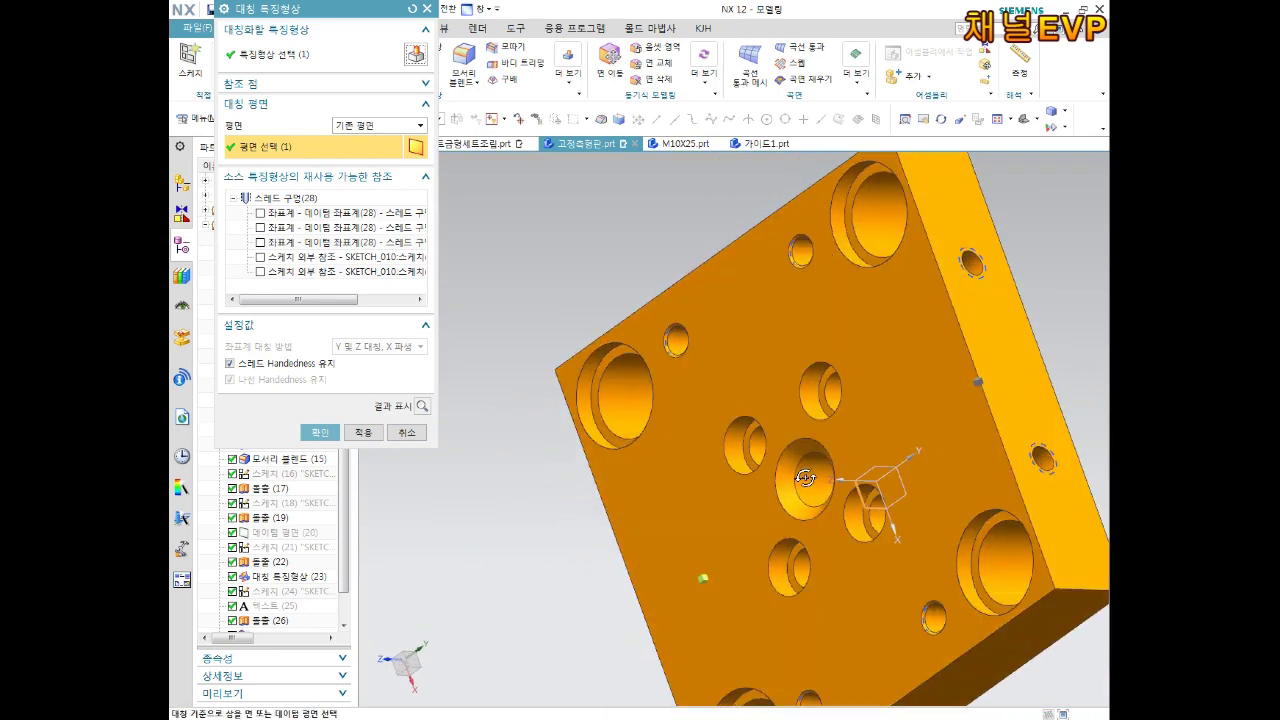
click(333, 438)
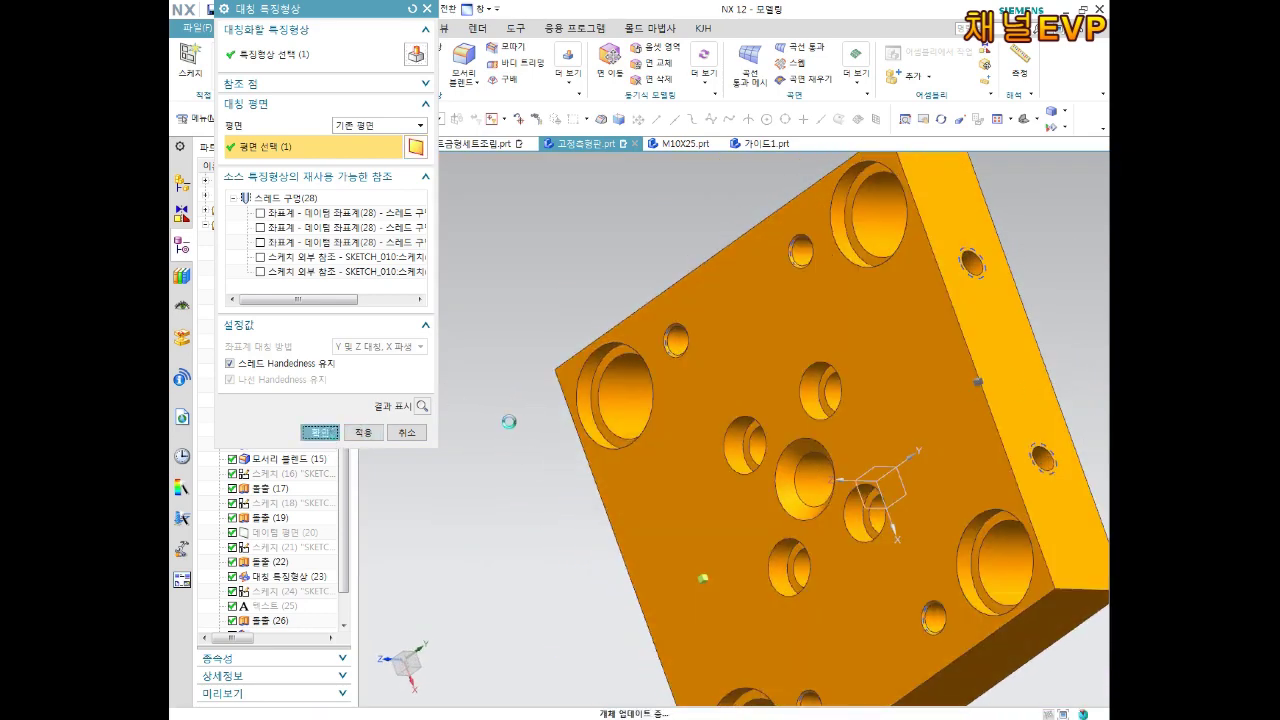
Check the mirrored hole, then switch back to the 2단사이드게이트금형세트조립 assembly.
mouse_move(931, 391)
middle_down()
mouse_move(901, 404)
mouse_move(898, 456)
mouse_move(900, 420)
mouse_move(986, 369)
mouse_move(1023, 322)
mouse_move(1049, 354)
mouse_move(1040, 383)
mouse_move(1000, 374)
middle_up()
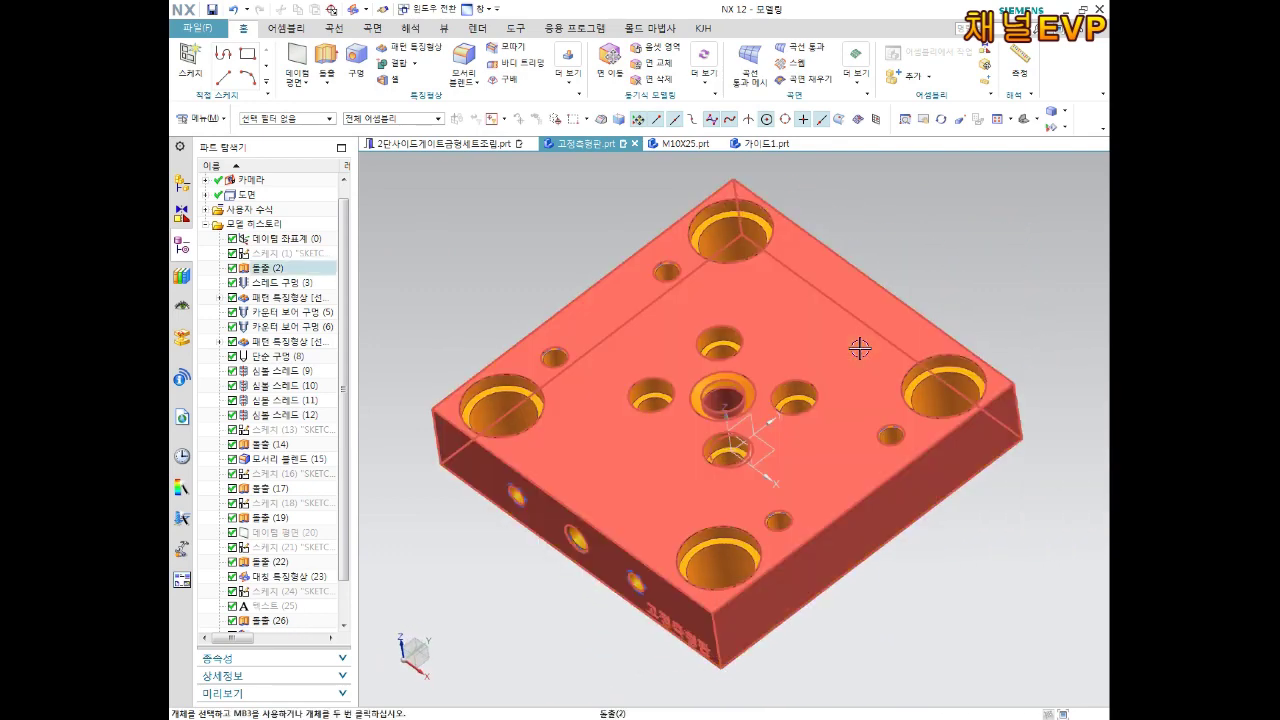
middle_drag(700, 371, 721, 367)
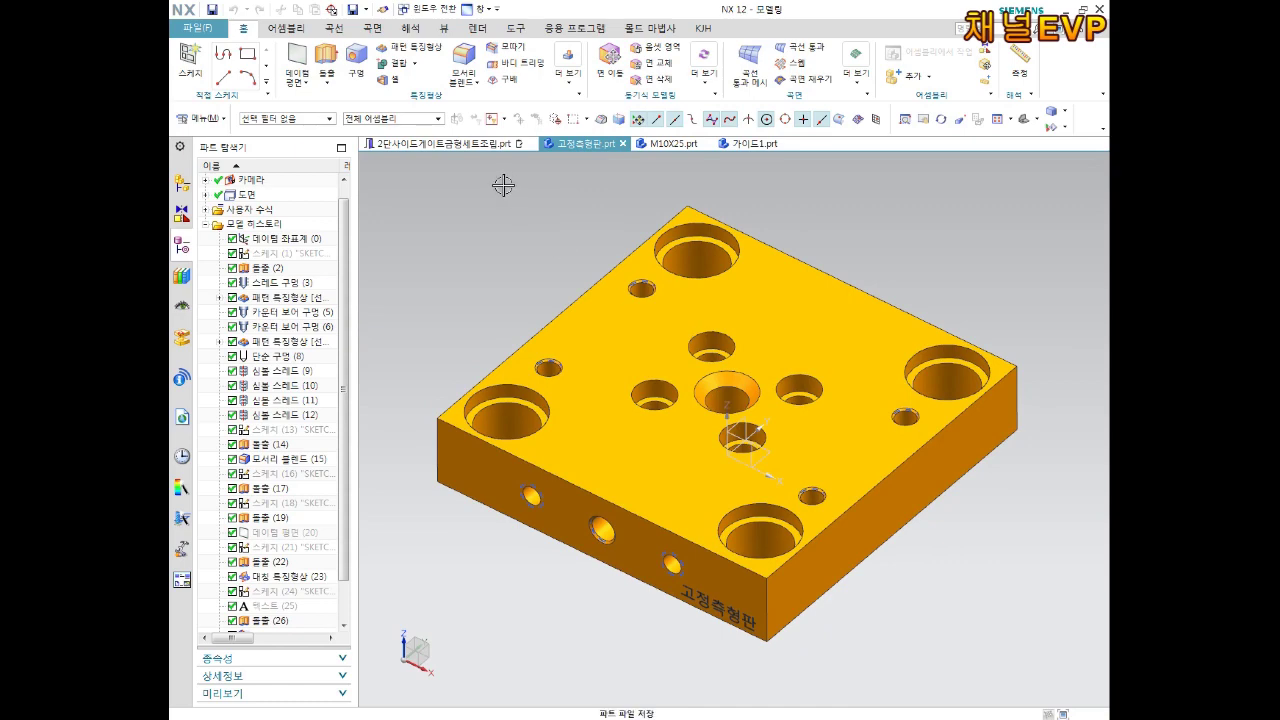
click(445, 143)
scroll(731, 310, down, 3)
mouse_move(731, 310)
middle_down()
mouse_move(809, 318)
mouse_move(735, 327)
middle_up()
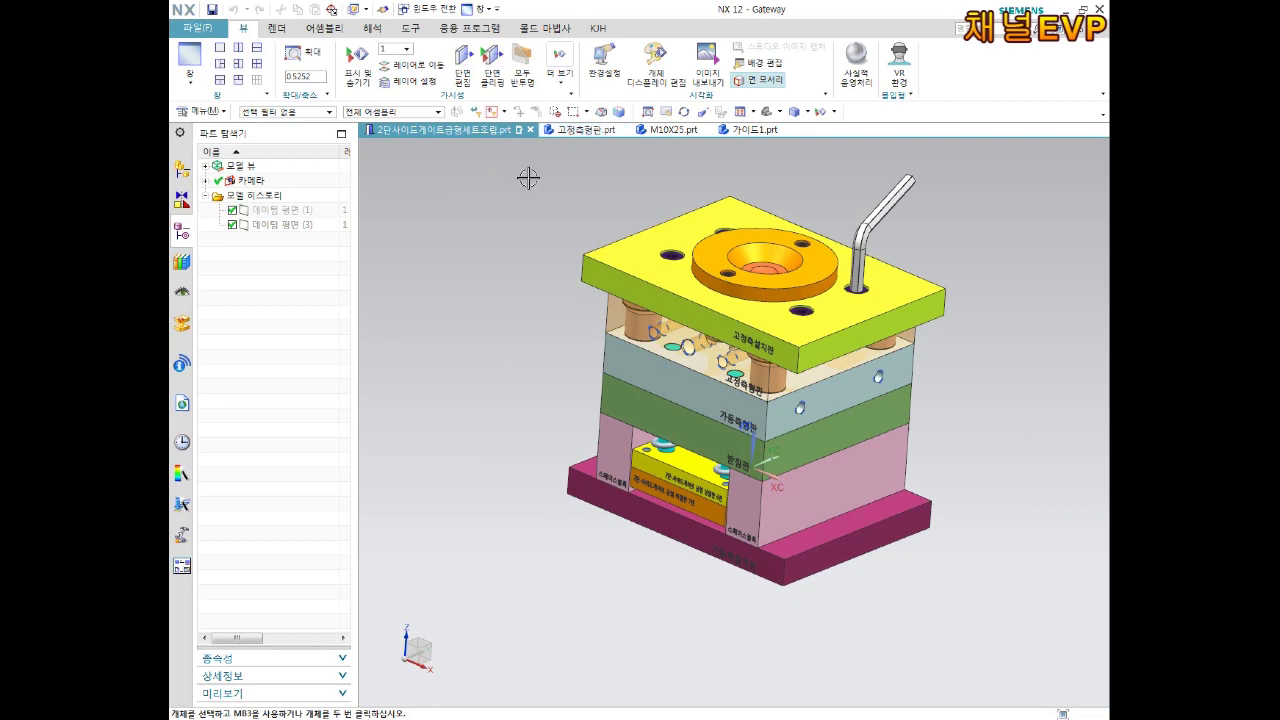
Browse the File and Assembly menus and the 고정측형판, M10X25 bolt and 가이드1 part tabs, returning to the assembly.
click(196, 30)
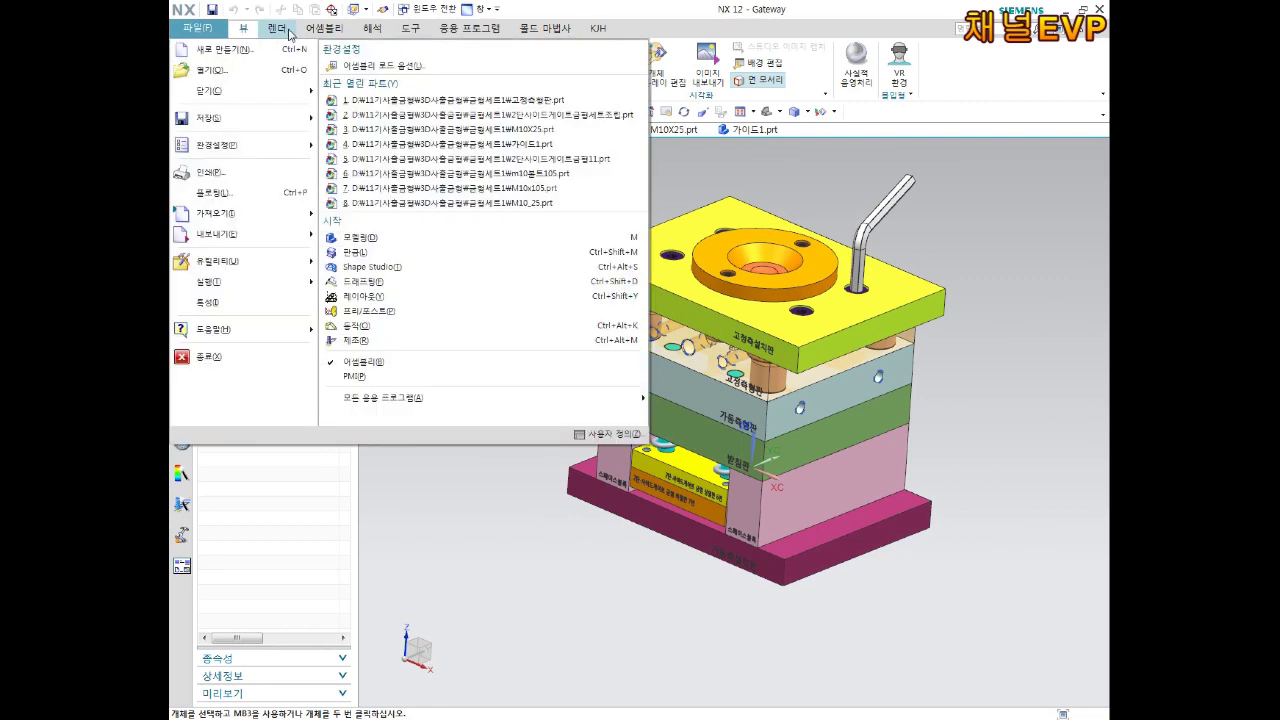
click(325, 30)
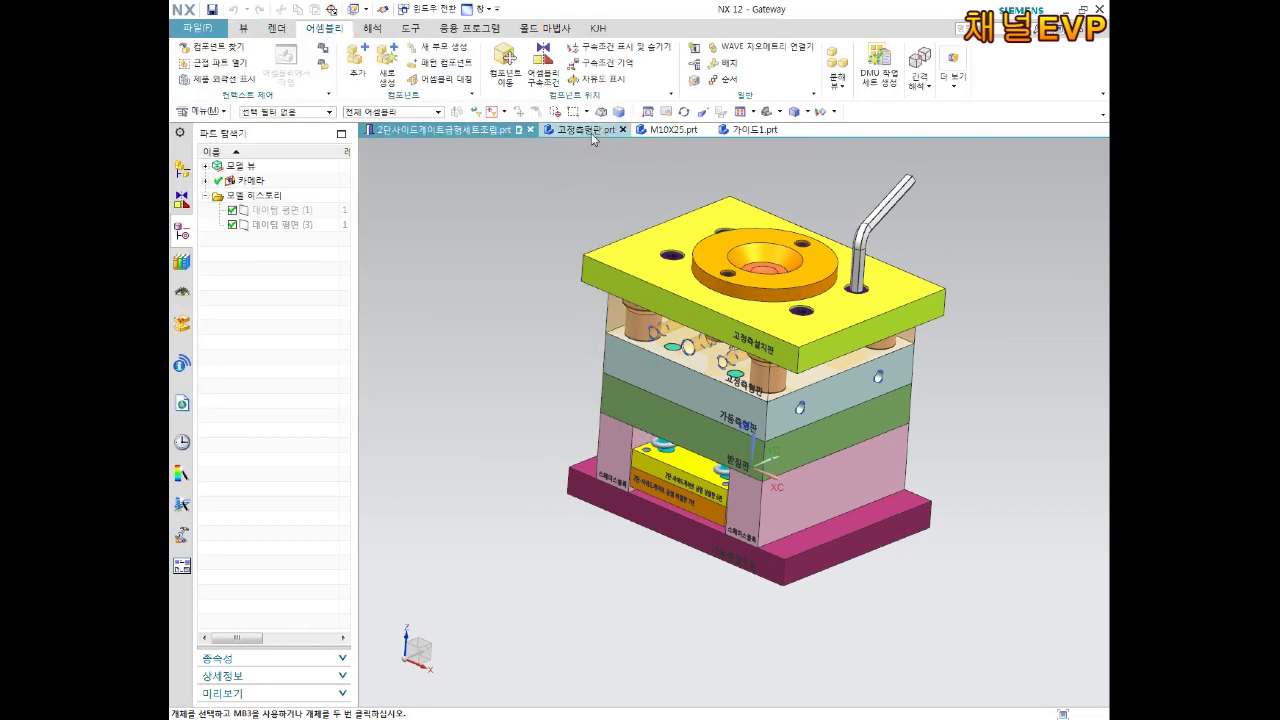
click(580, 129)
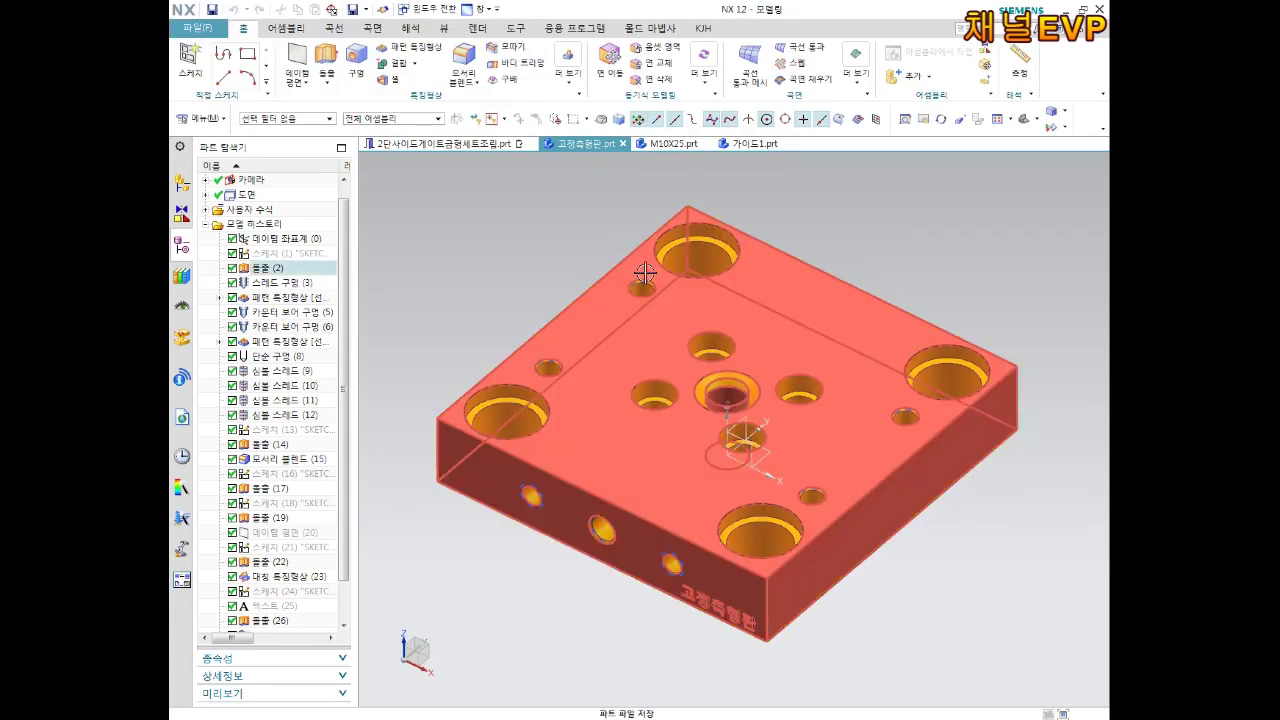
click(440, 143)
mouse_move(771, 407)
middle_down()
mouse_move(680, 338)
mouse_move(816, 324)
middle_up()
middle_drag(862, 306, 594, 135)
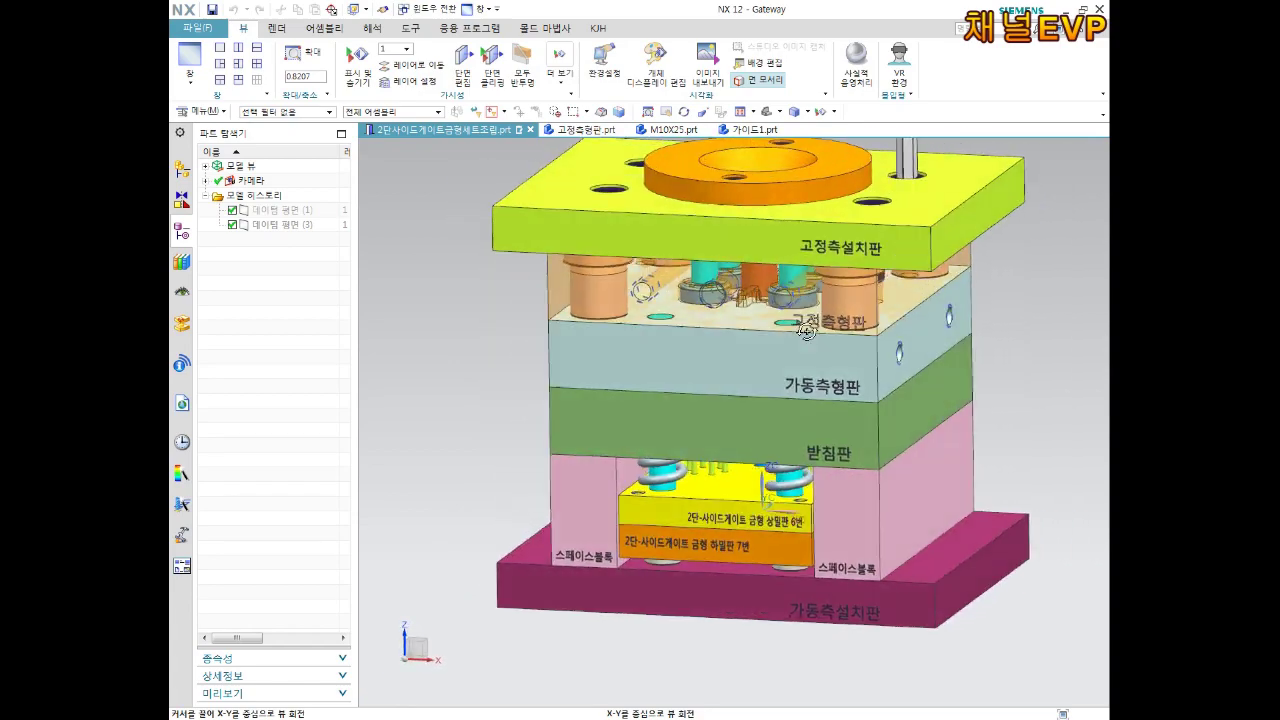
click(672, 129)
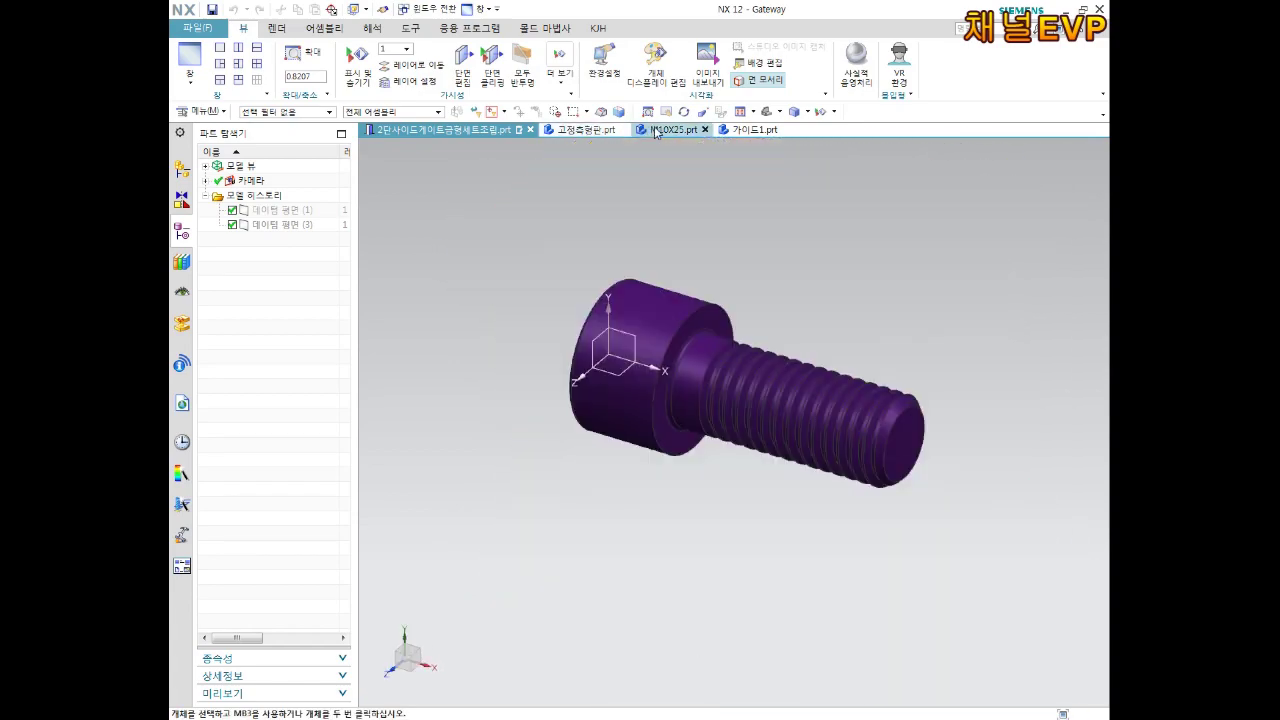
click(745, 145)
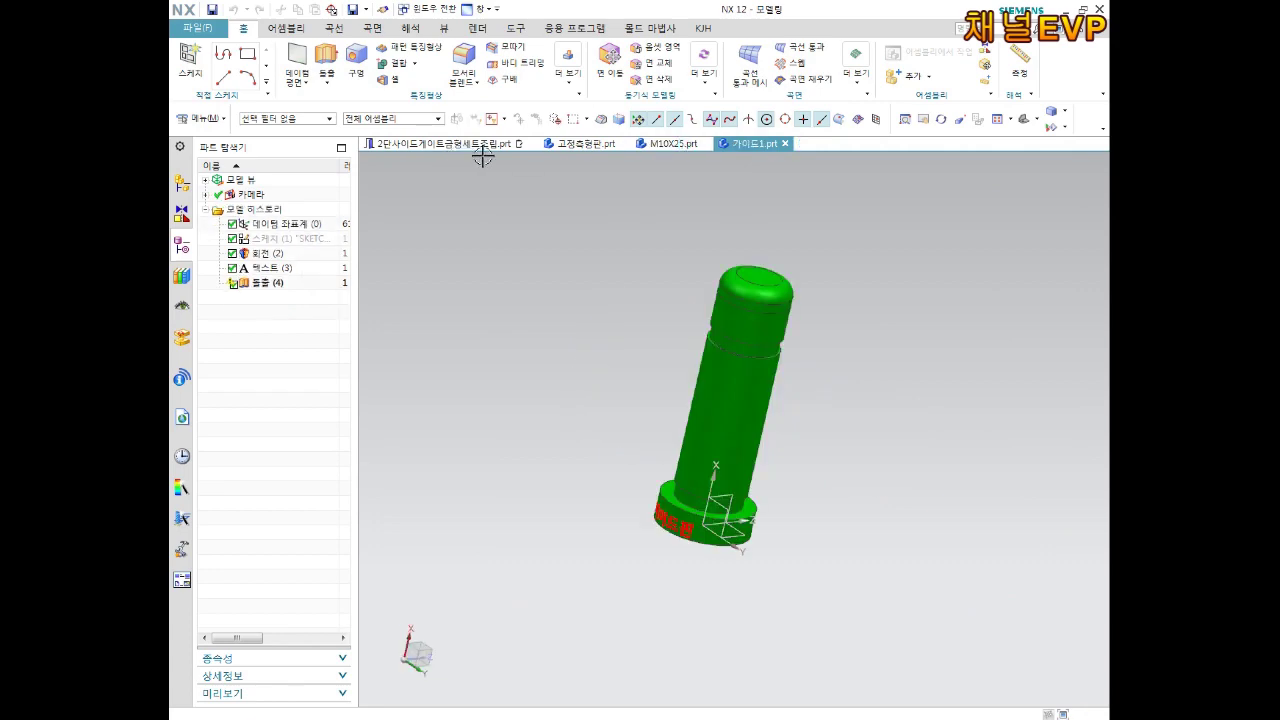
click(480, 145)
Open the 가동측형판 plate in its own window, then return to the assembly.
click(271, 38)
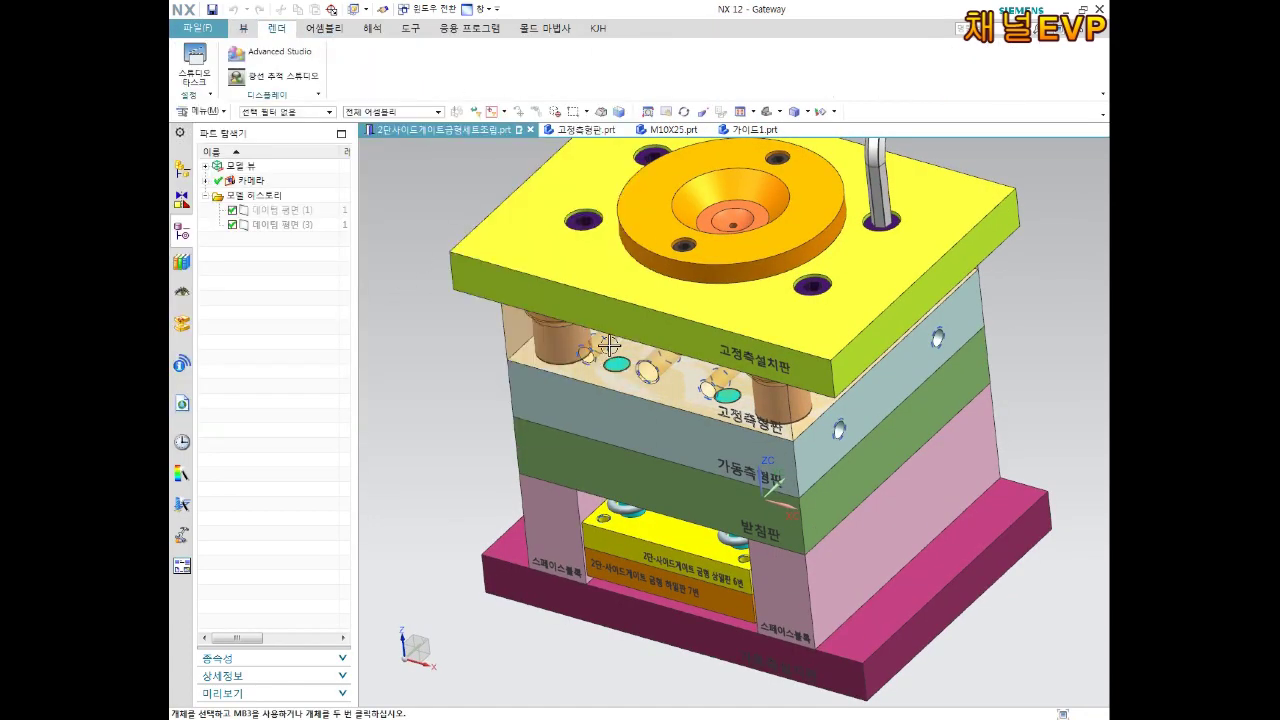
middle_drag(590, 343, 657, 375)
right_click(652, 395)
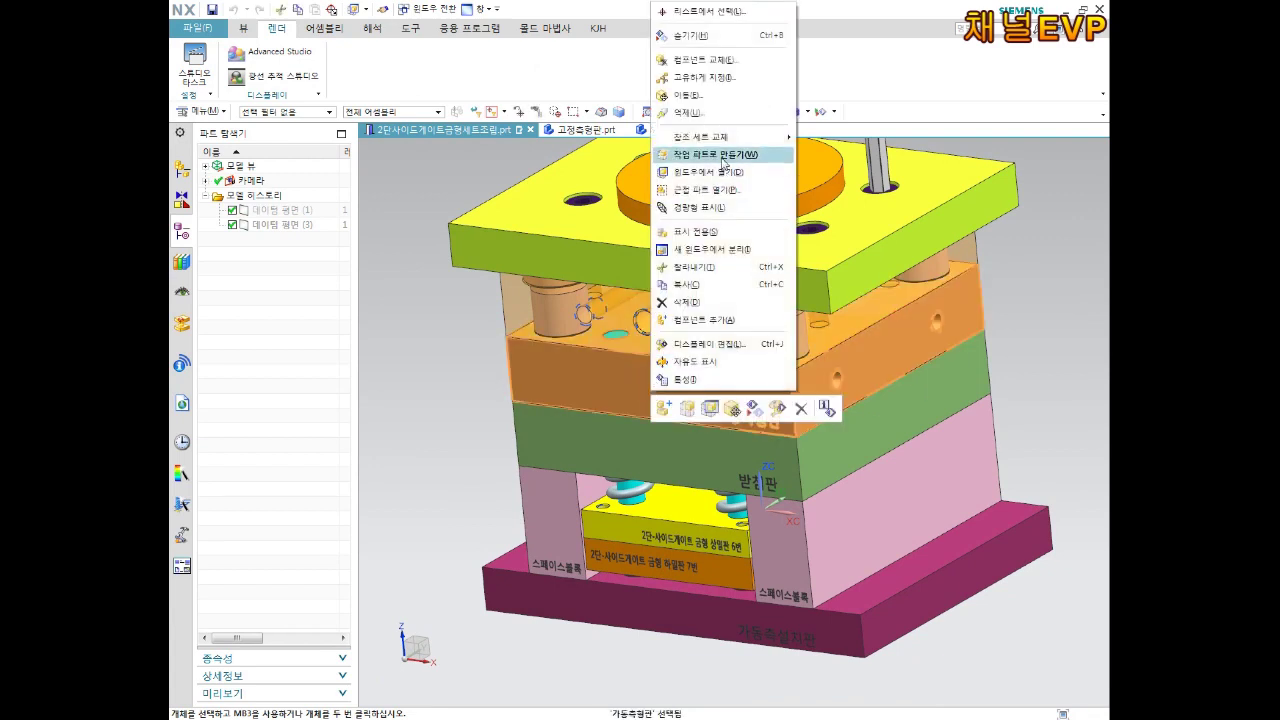
click(709, 408)
mouse_move(709, 408)
middle_down()
mouse_move(651, 312)
mouse_move(707, 245)
middle_up()
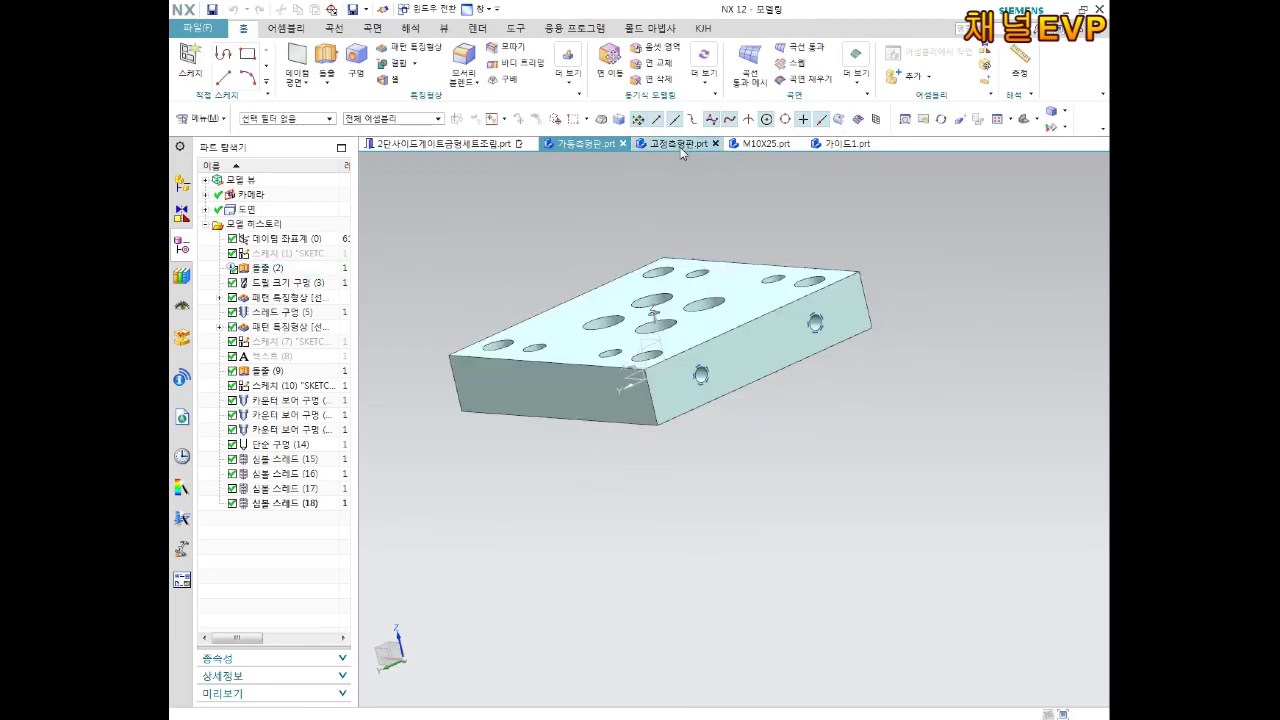
click(672, 144)
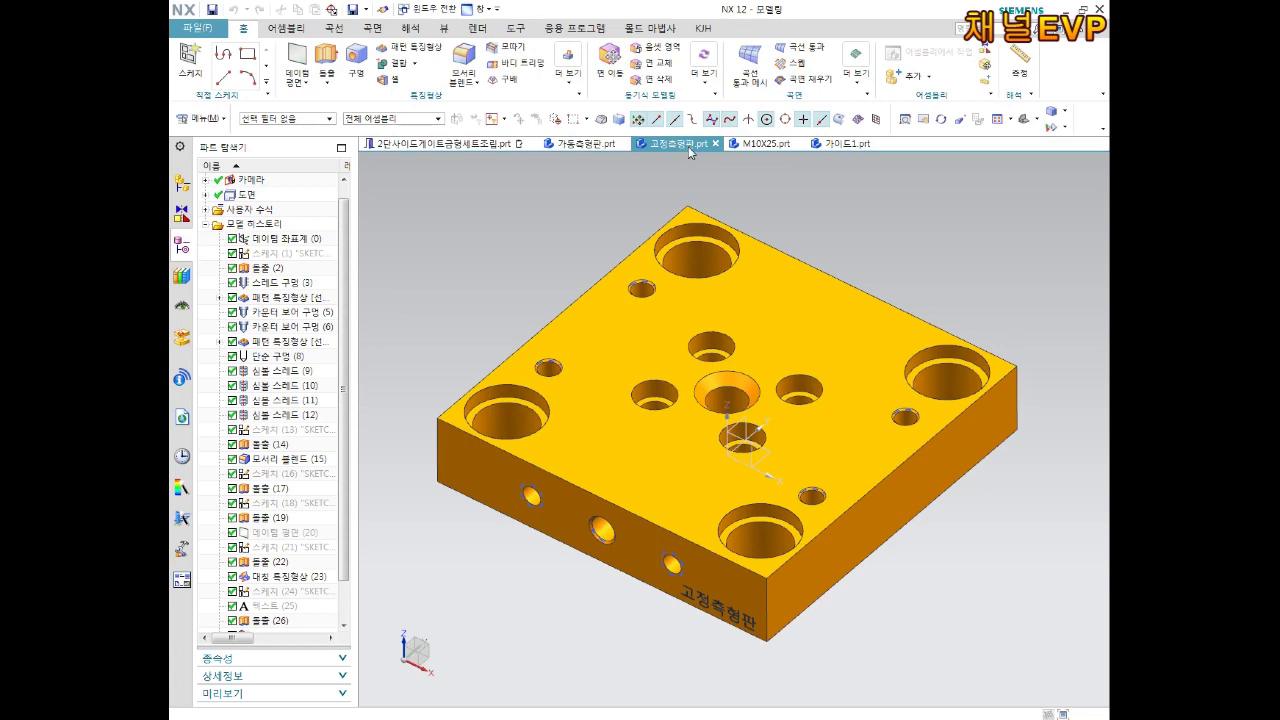
click(440, 144)
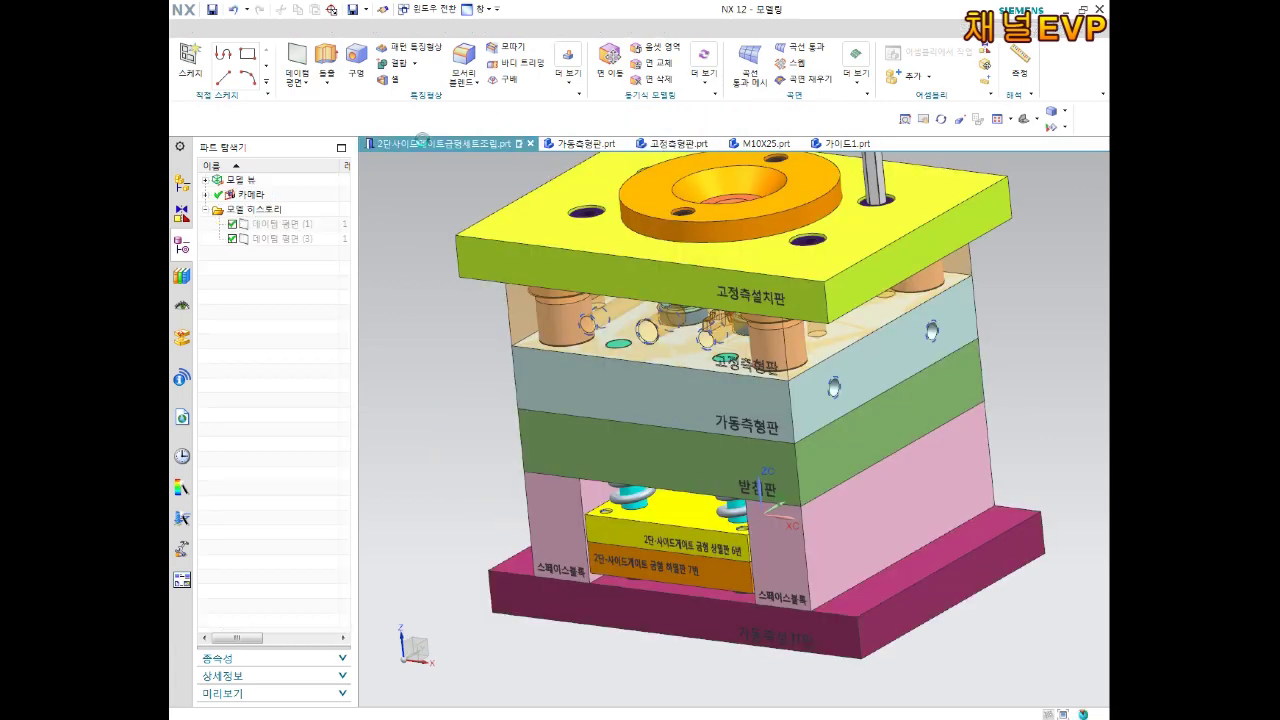
Orbit the mold assembly to an isometric view and close the 가동측형판.prt document.
middle_drag(694, 386, 716, 285)
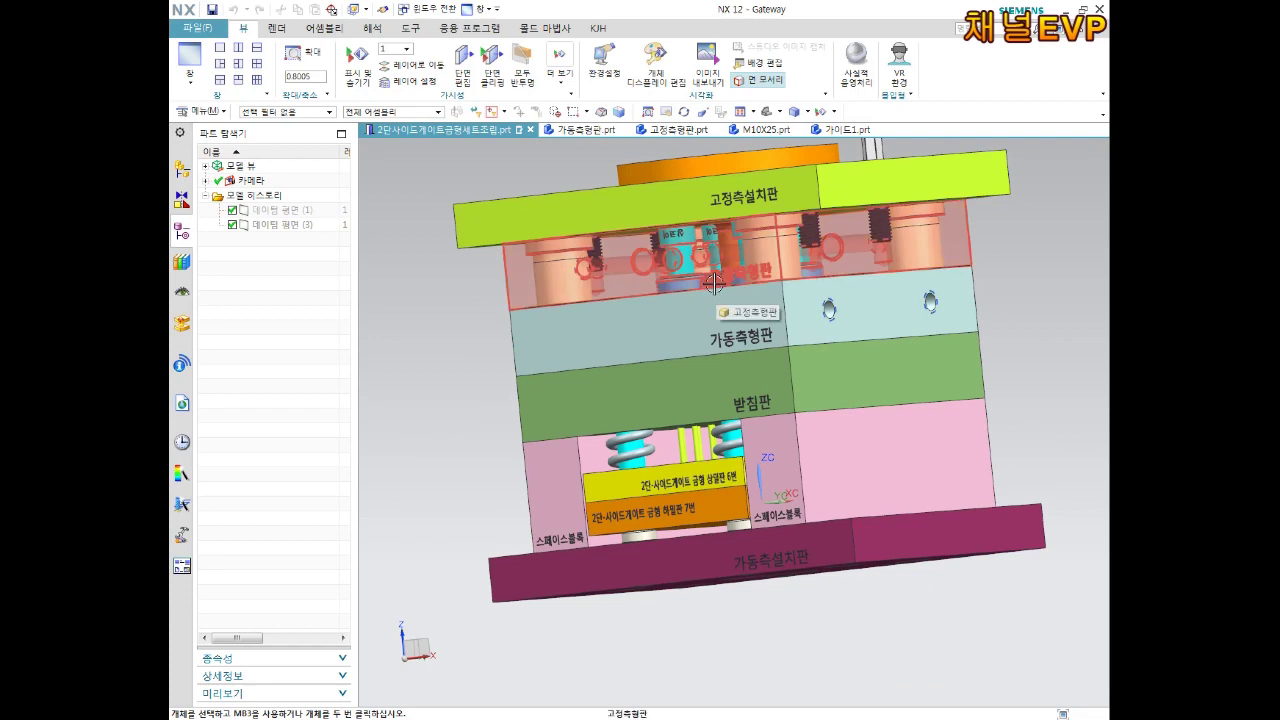
middle_drag(713, 325, 665, 398)
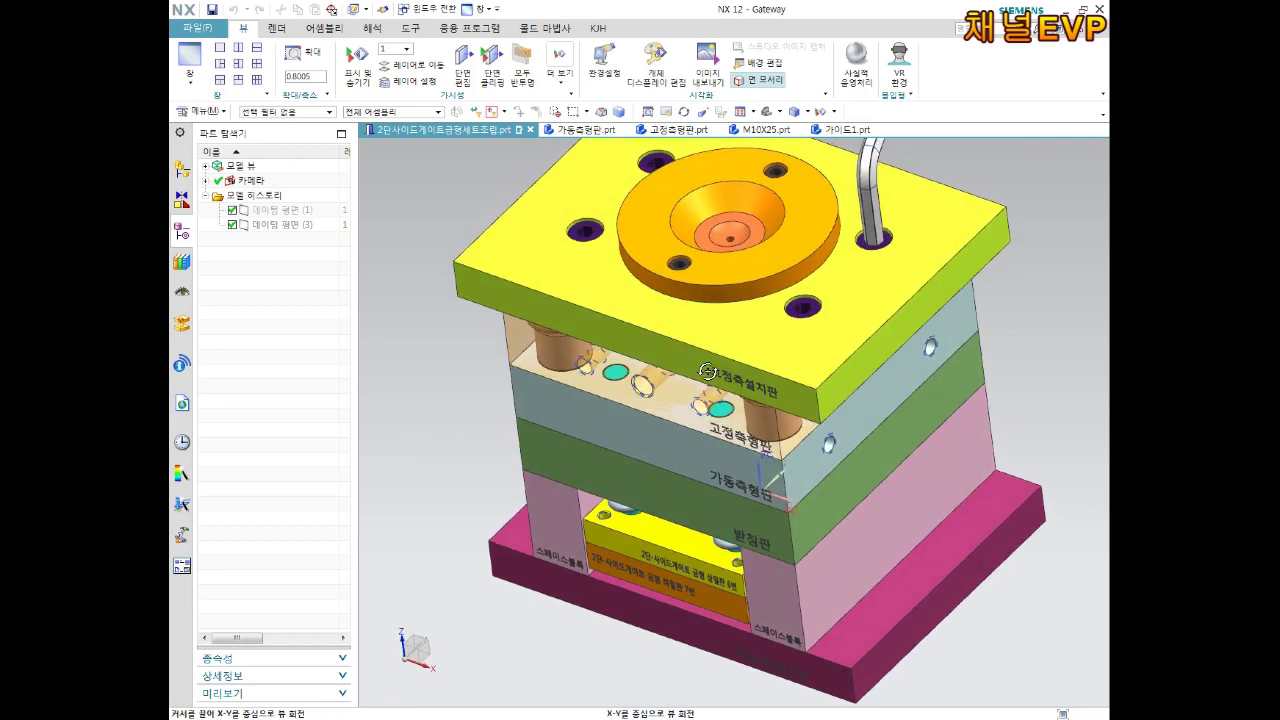
scroll(661, 401, up, 3)
scroll(661, 401, up, 2)
scroll(661, 401, down, 3)
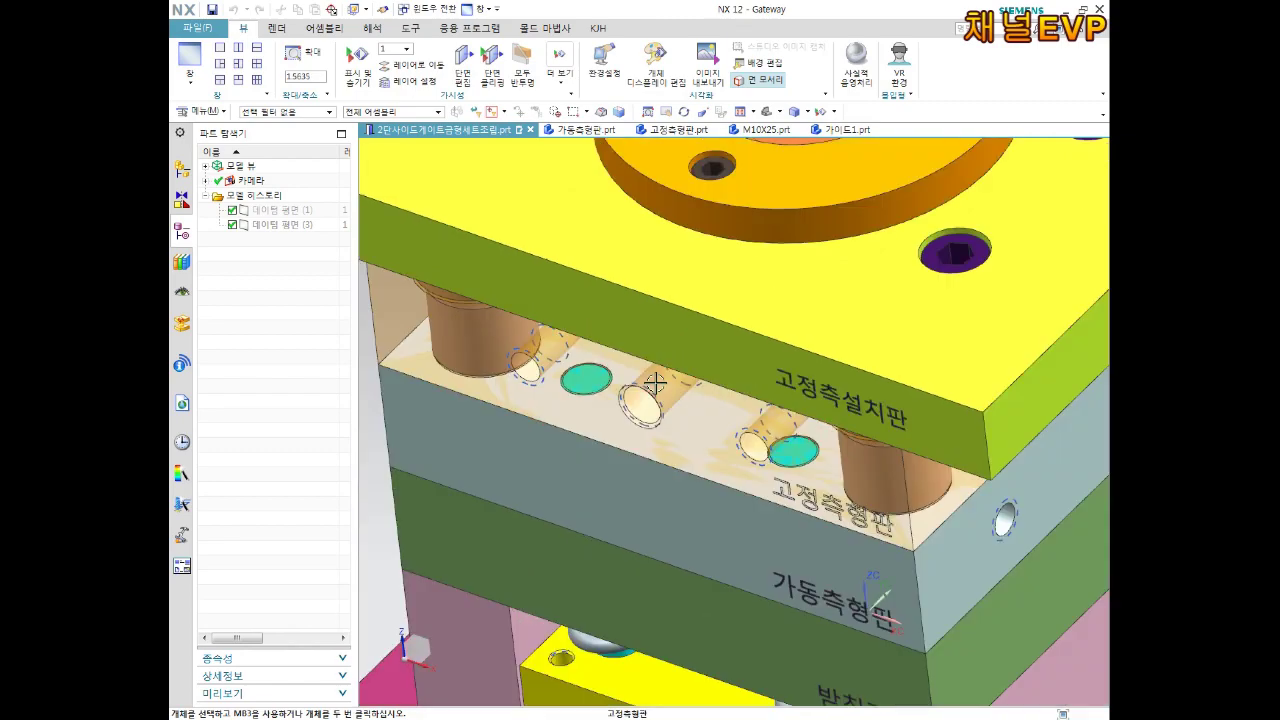
scroll(661, 401, down, 2)
middle_drag(661, 401, 606, 364)
scroll(606, 364, up, 1)
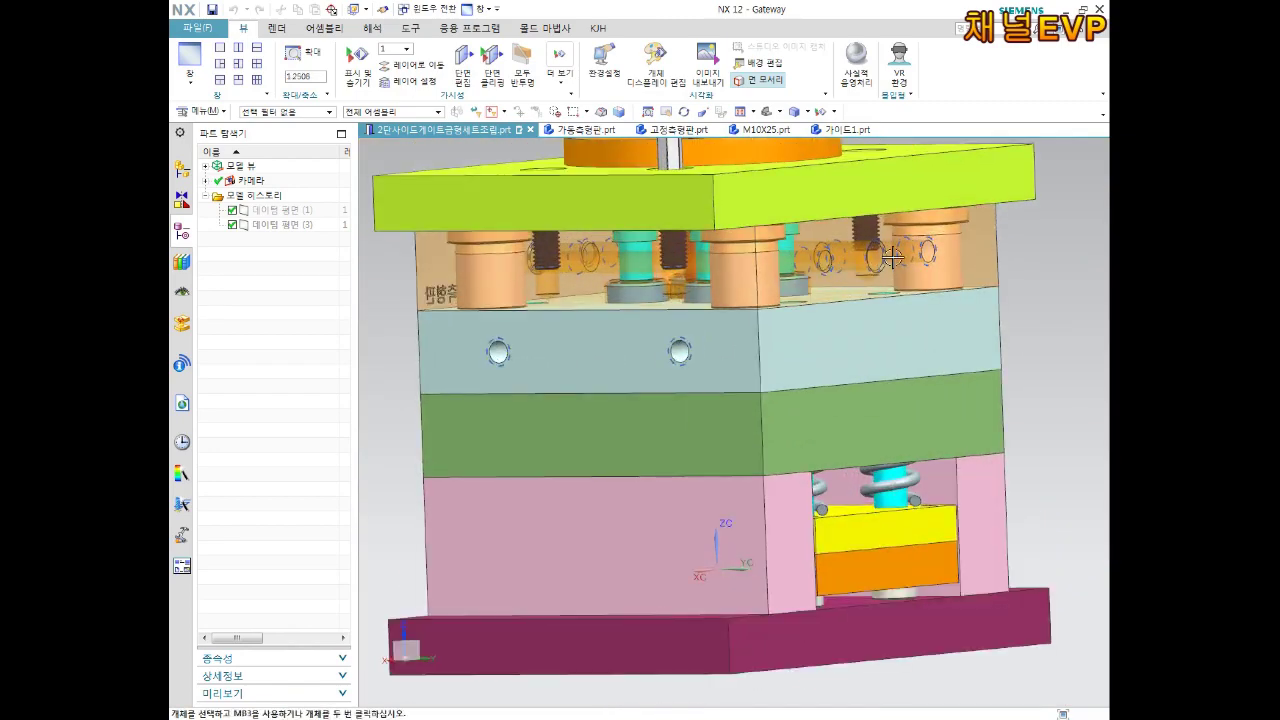
scroll(650, 330, up, 3)
scroll(720, 340, down, 2)
scroll(777, 346, down, 4)
middle_drag(777, 346, 714, 236)
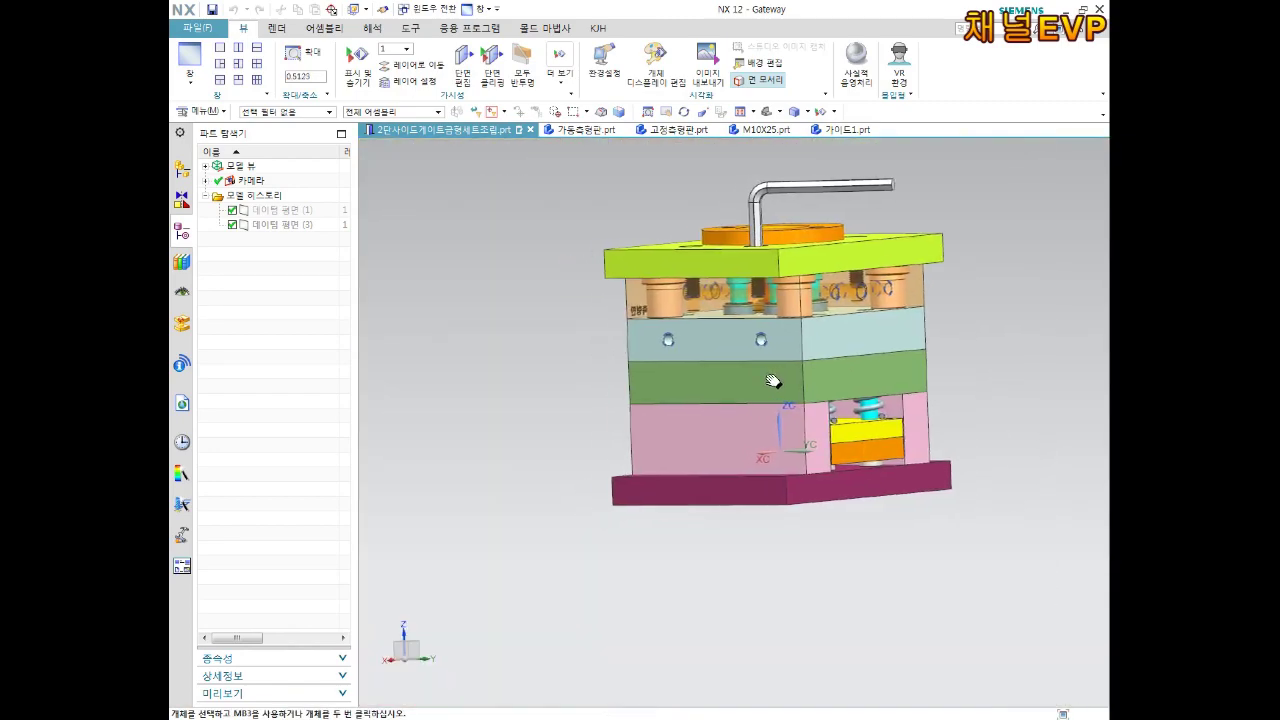
click(622, 130)
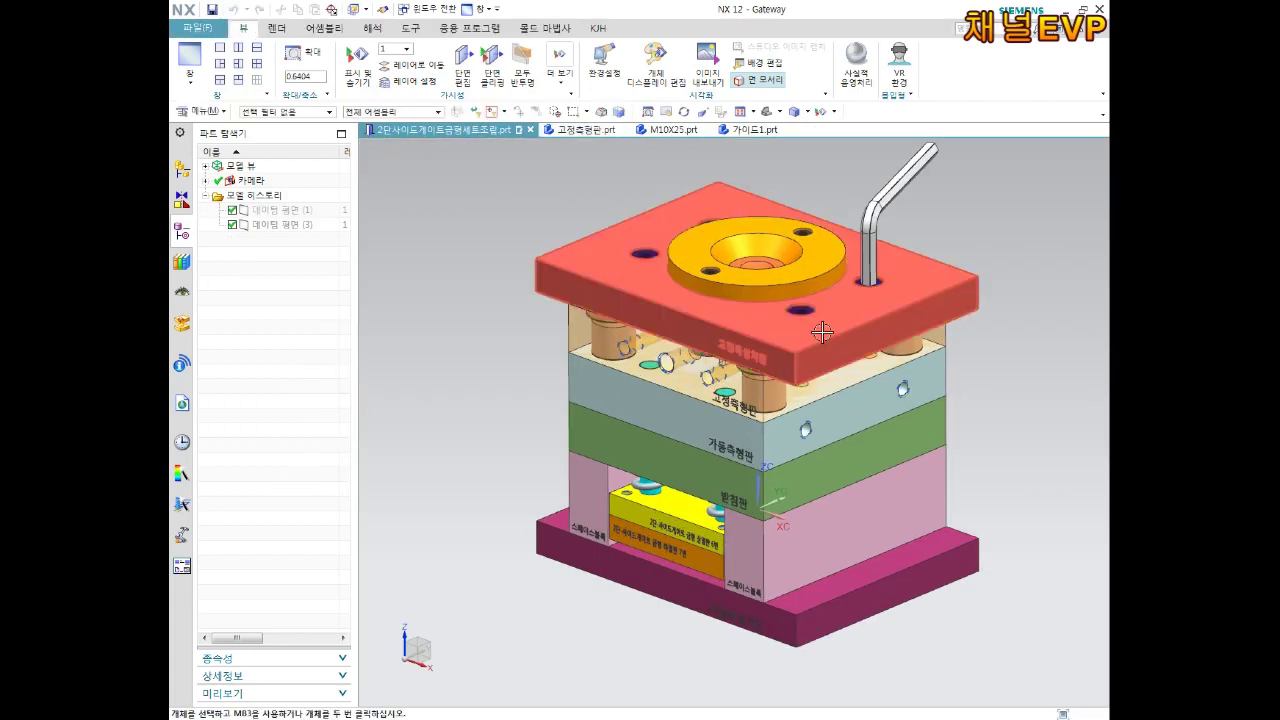
Bring up the context actions for the 고정측형판 plate in the assembly.
scroll(776, 424, up, 1)
middle_drag(776, 424, 912, 320)
right_click(912, 320)
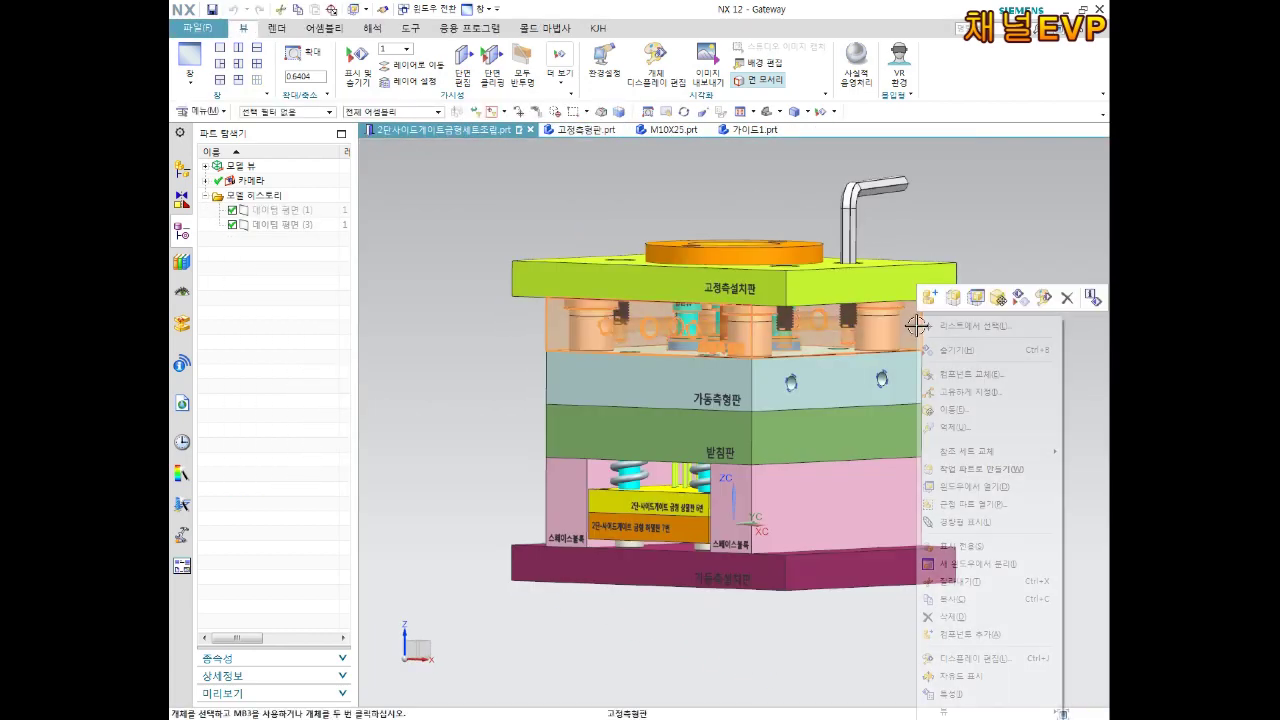
Set the 고정측형판 plate's translucency to 0 in Edit Object Display.
click(1040, 300)
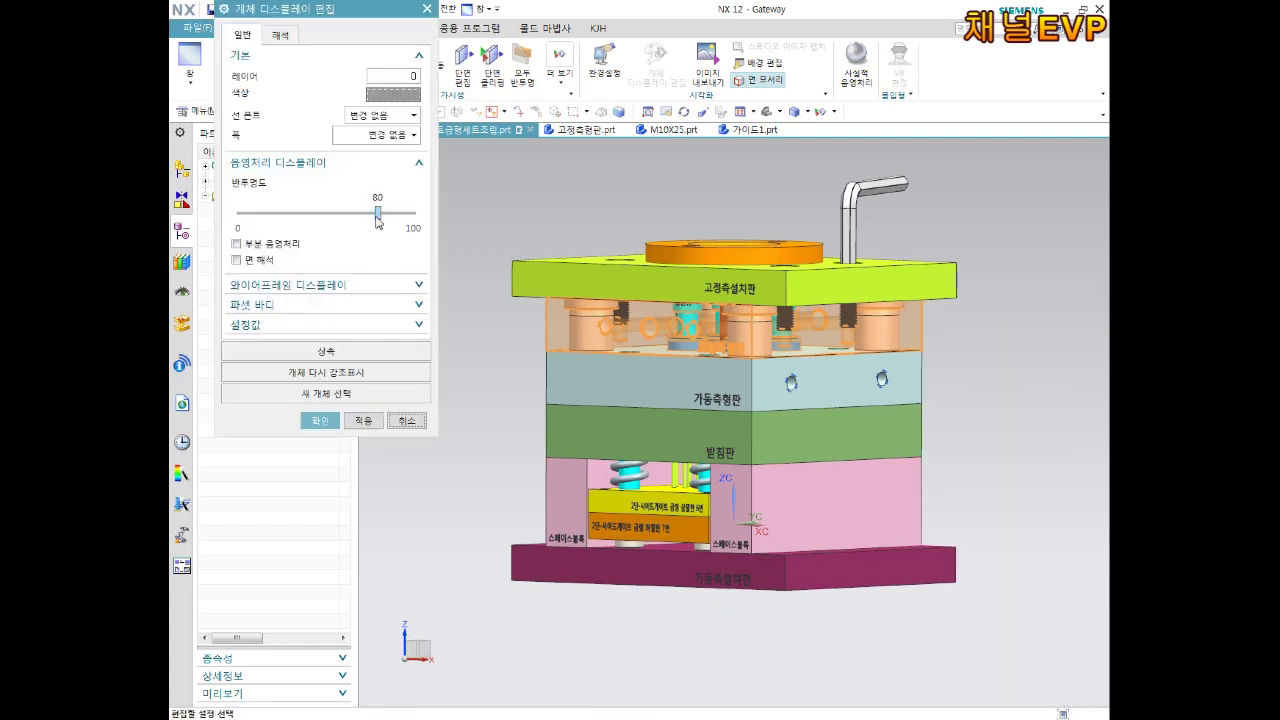
drag(238, 214, 254, 216)
click(320, 420)
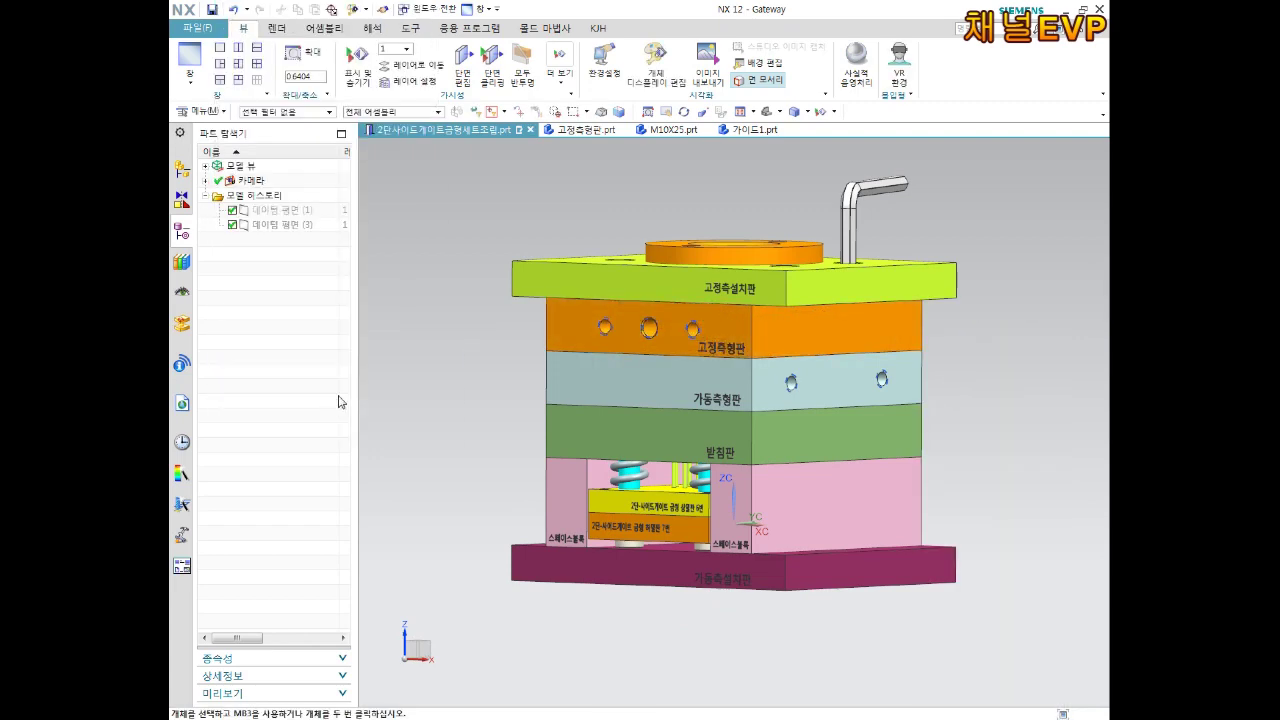
Orbit the assembly to an upright isometric view and bring up the 가동측형판 plate's actions.
scroll(691, 328, down, 2)
middle_drag(691, 328, 651, 323)
scroll(651, 323, up, 3)
scroll(686, 366, down, 2)
middle_drag(686, 366, 828, 371)
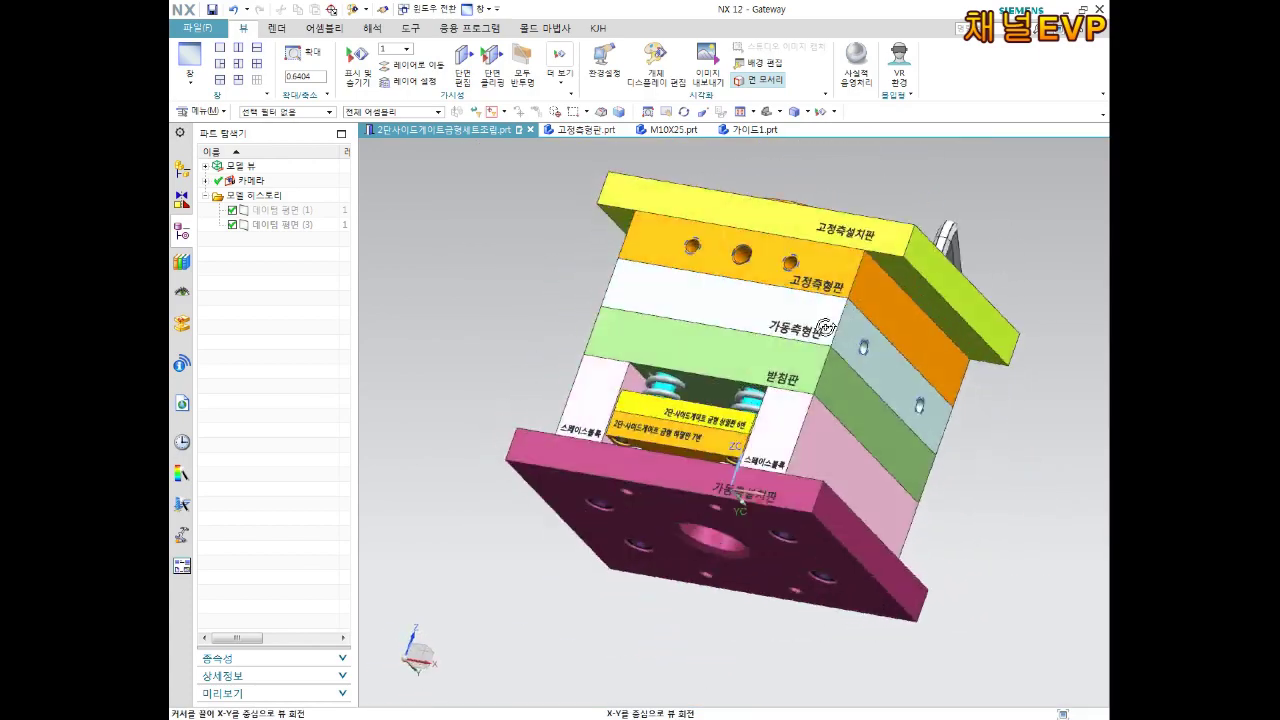
middle_drag(828, 371, 770, 380)
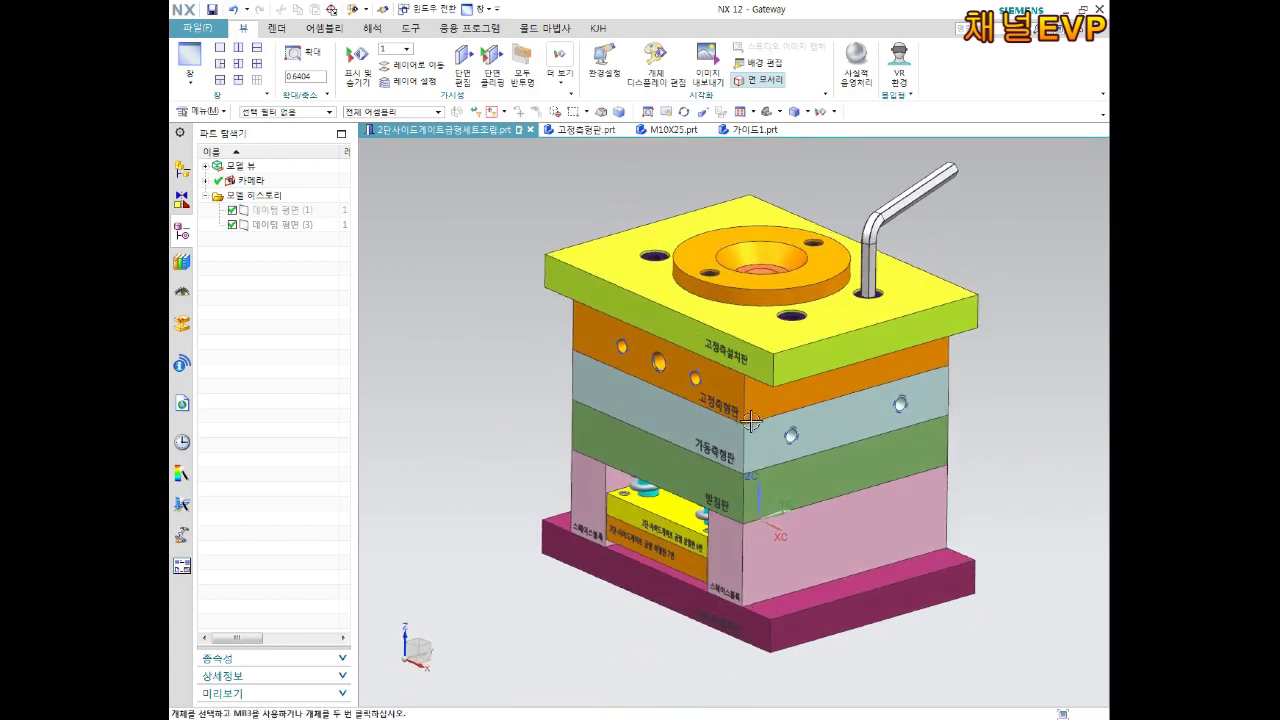
scroll(770, 380, up, 2)
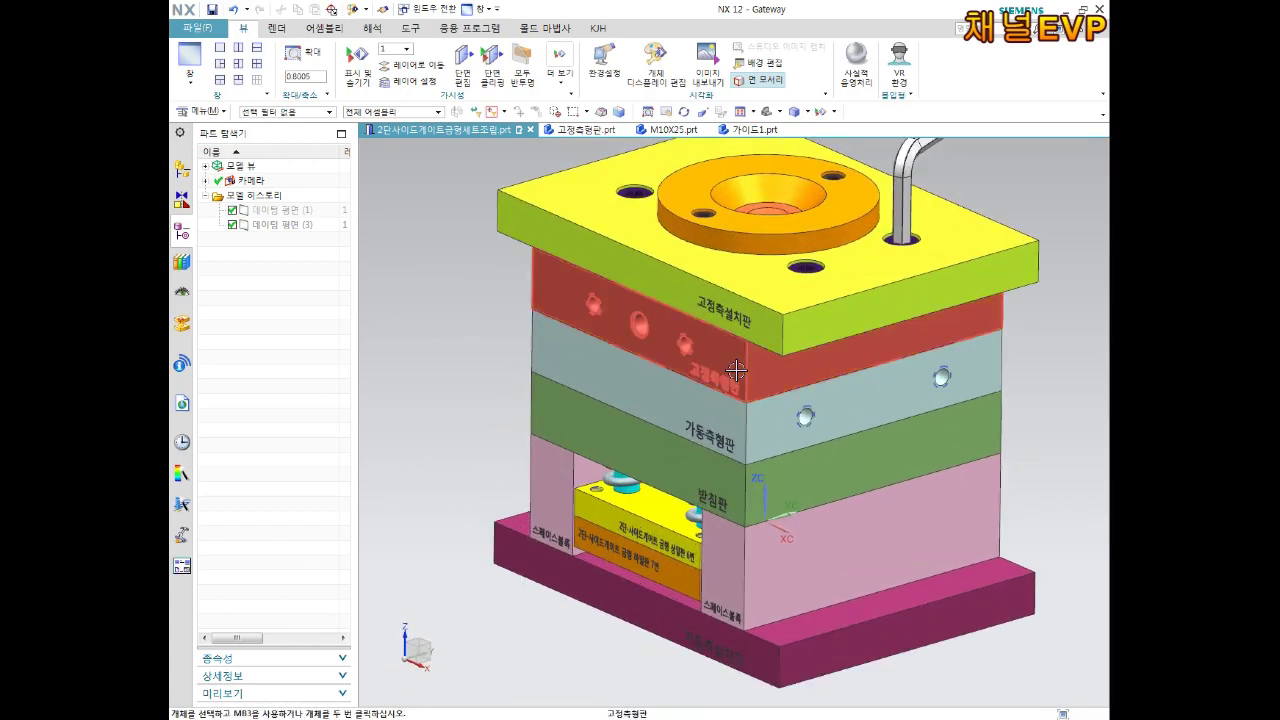
right_click(656, 399)
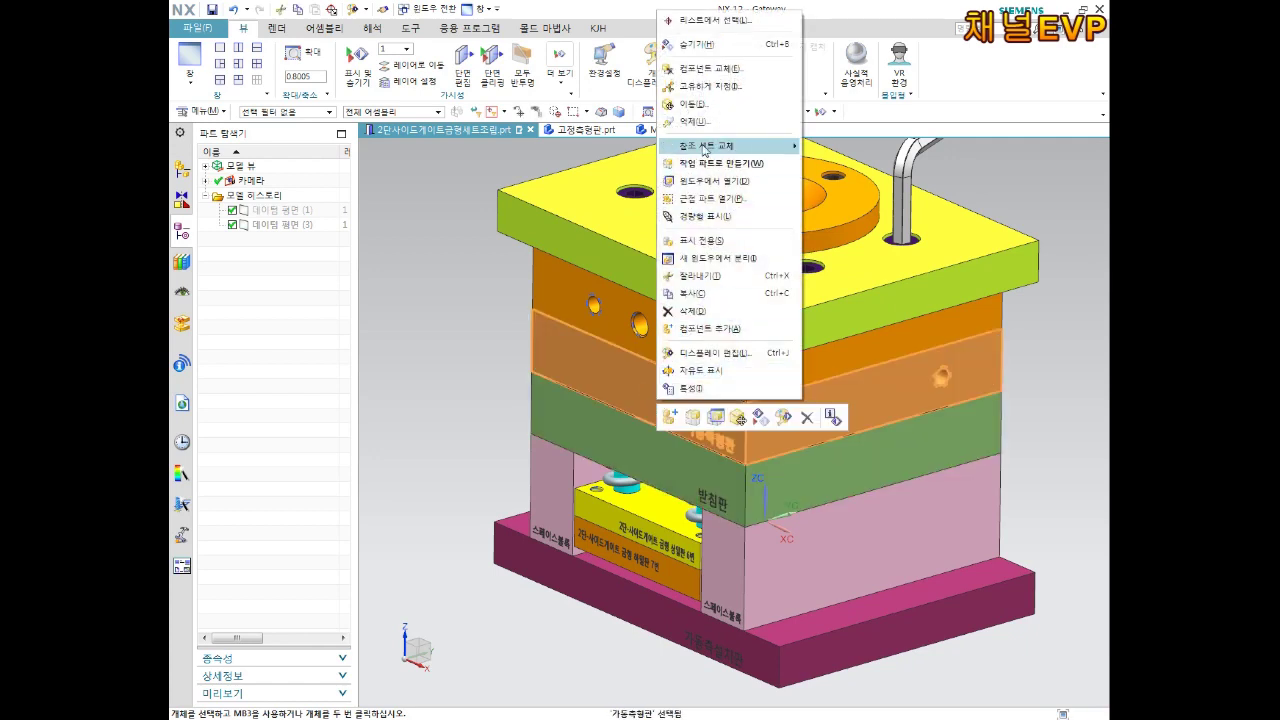
Open the 가동측형판 plate in its own window and fit it in isometric view.
click(716, 418)
mouse_move(730, 400)
middle_down()
mouse_move(752, 378)
mouse_move(757, 314)
mouse_move(843, 346)
middle_up()
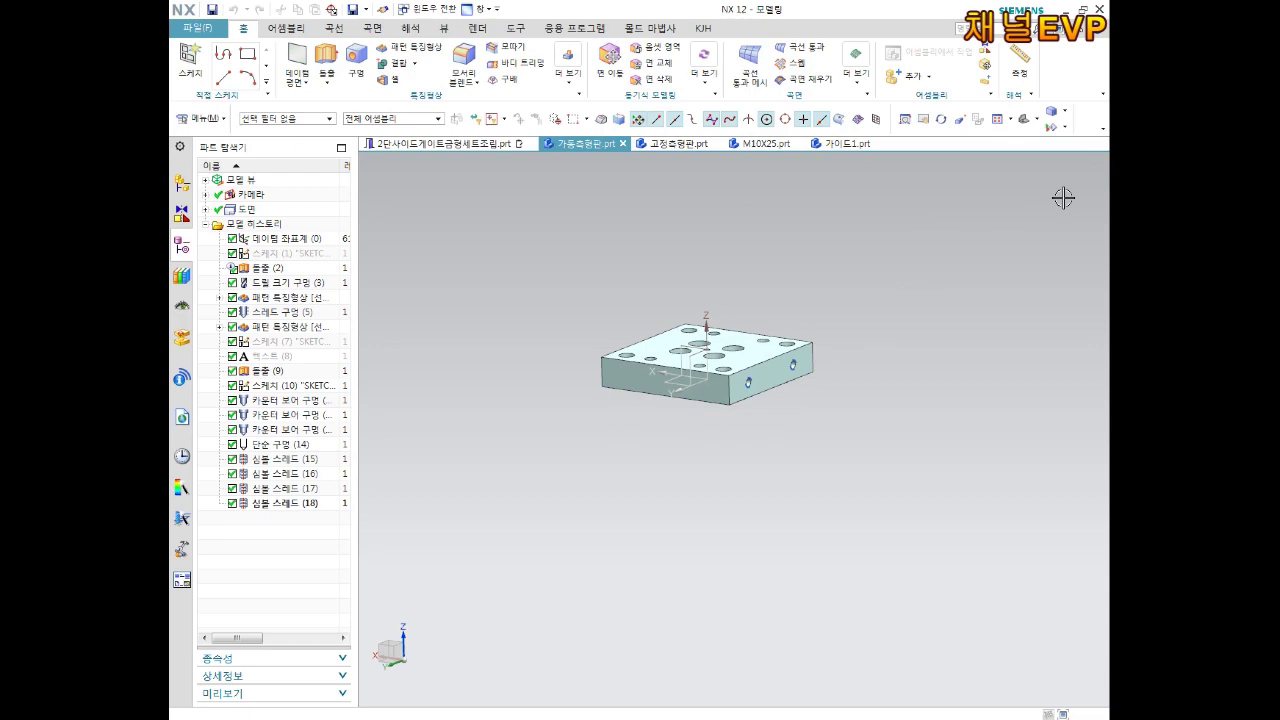
key(End)
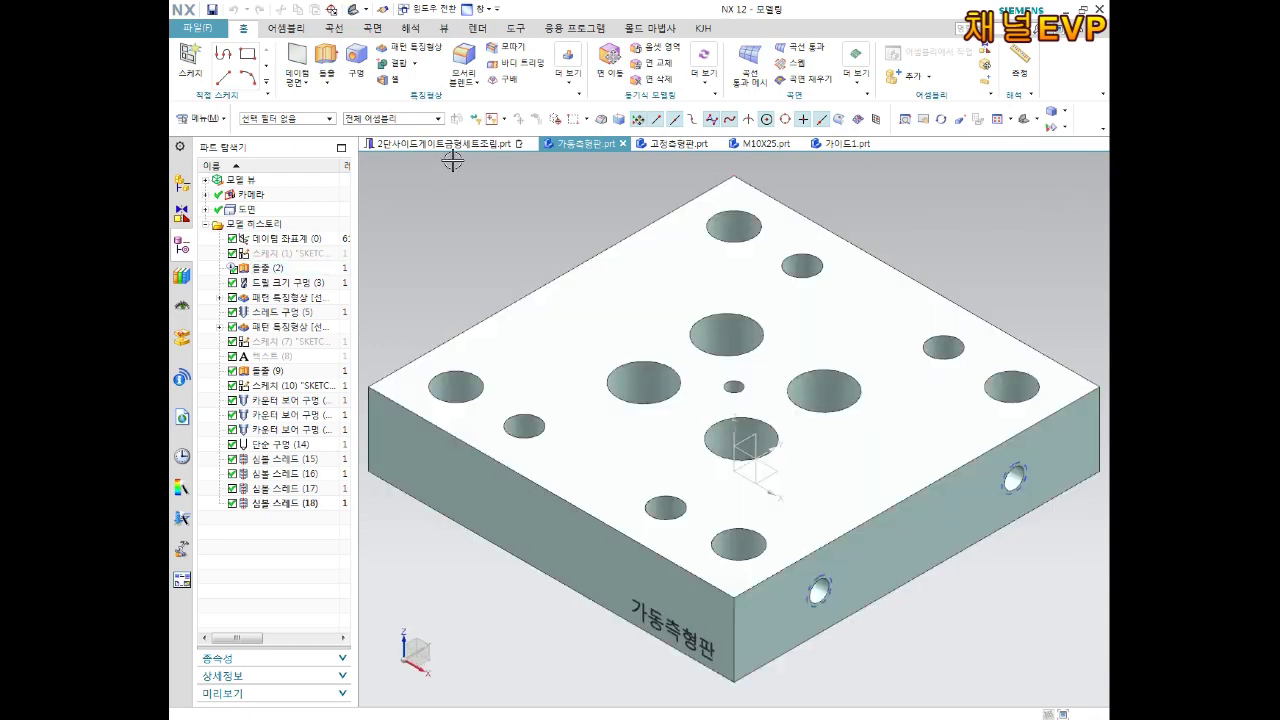
Start a Hole feature and place its point on the plate's side face.
click(356, 62)
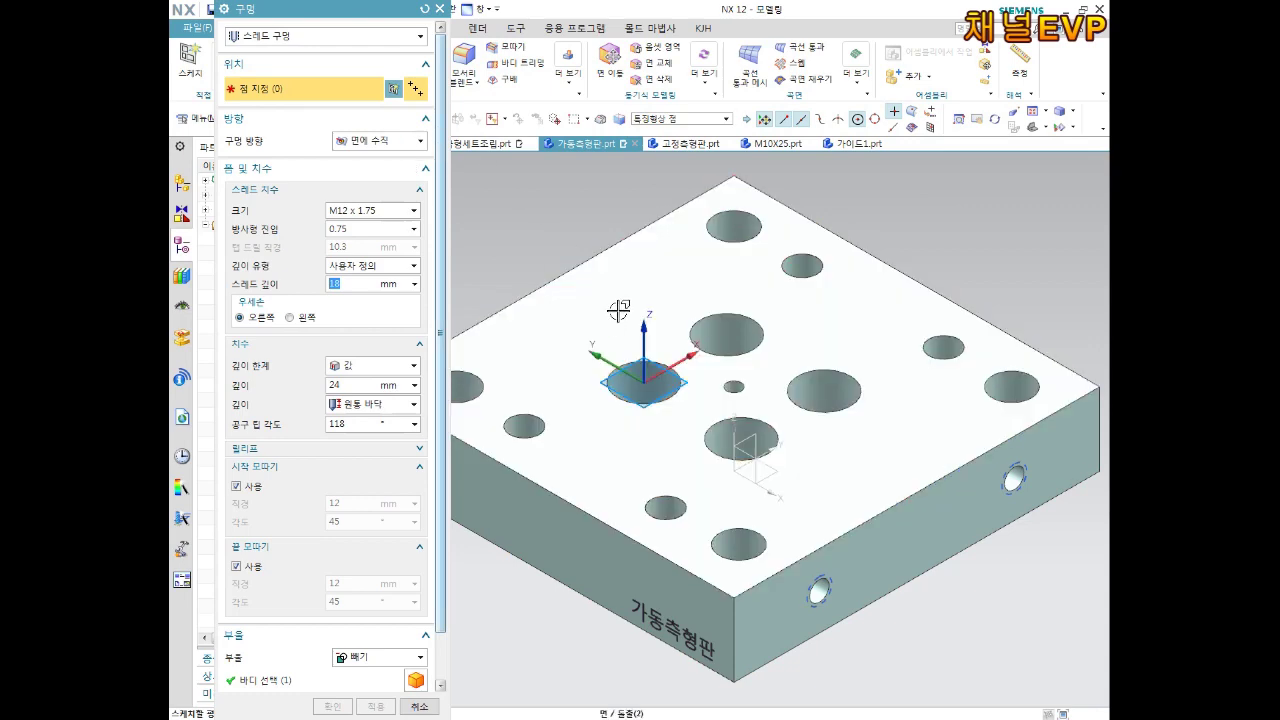
middle_drag(609, 309, 609, 355)
click(600, 418)
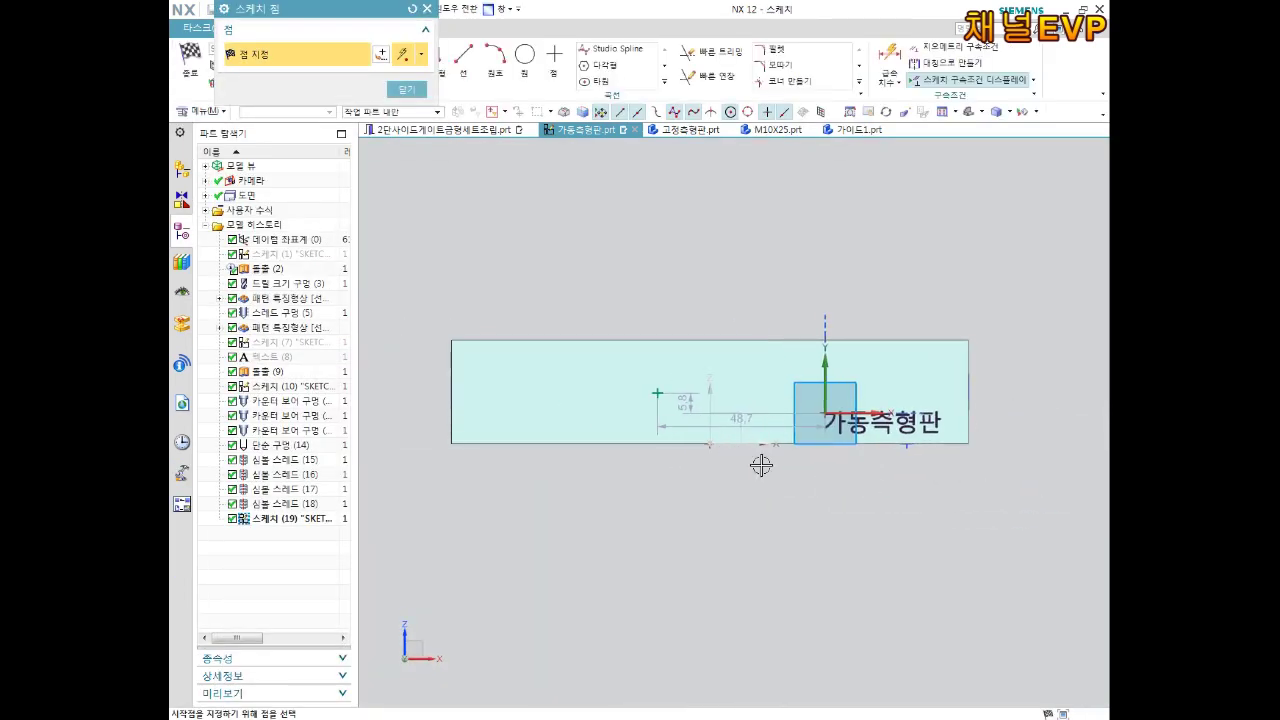
scroll(761, 465, up, 1)
middle_click(761, 453)
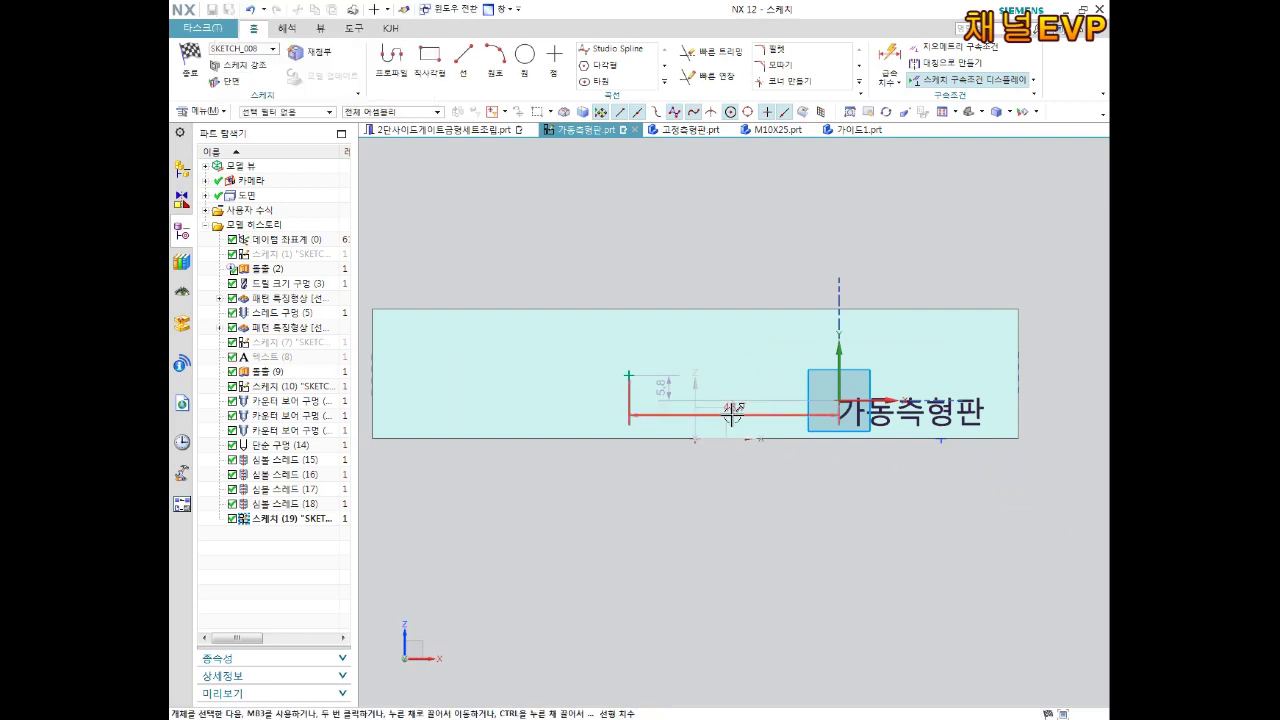
Dimension the hole point 75 mm from the left edge and 15 mm below the top edge.
key(d)
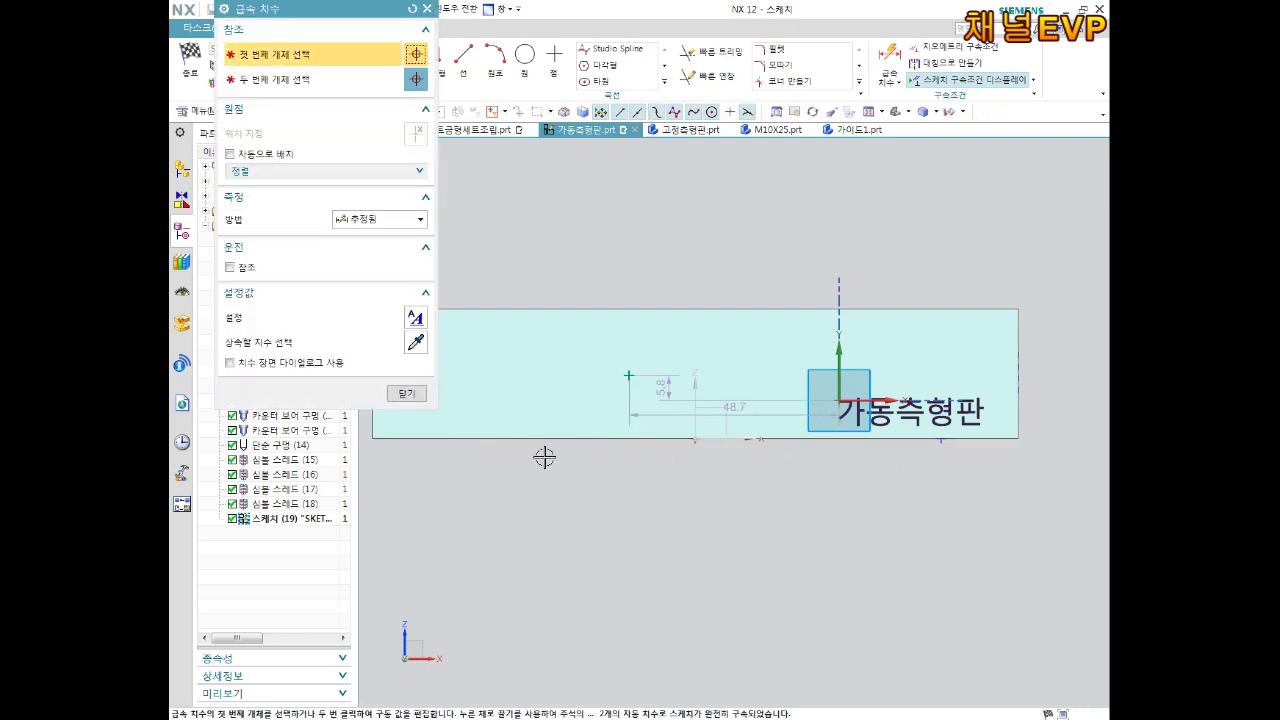
shift+middle_drag(630, 501, 773, 503)
click(513, 345)
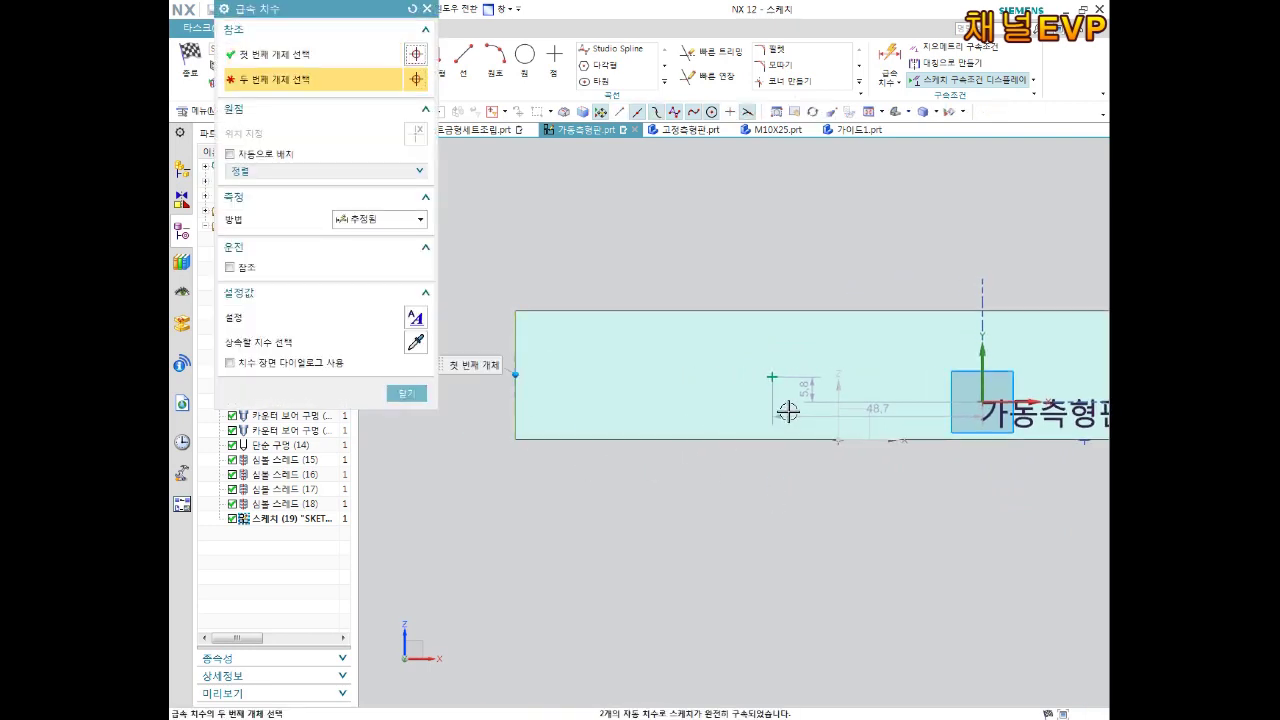
click(771, 377)
click(741, 507)
text(75)
key(Return)
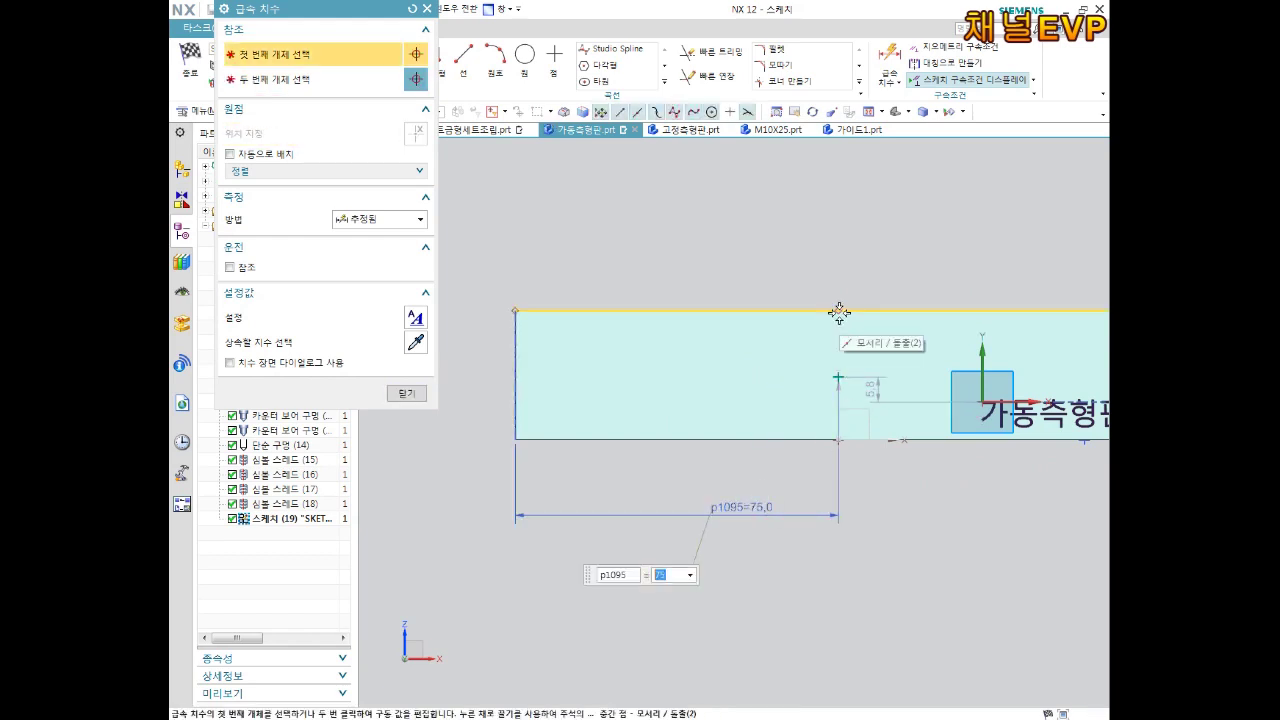
click(849, 311)
click(838, 377)
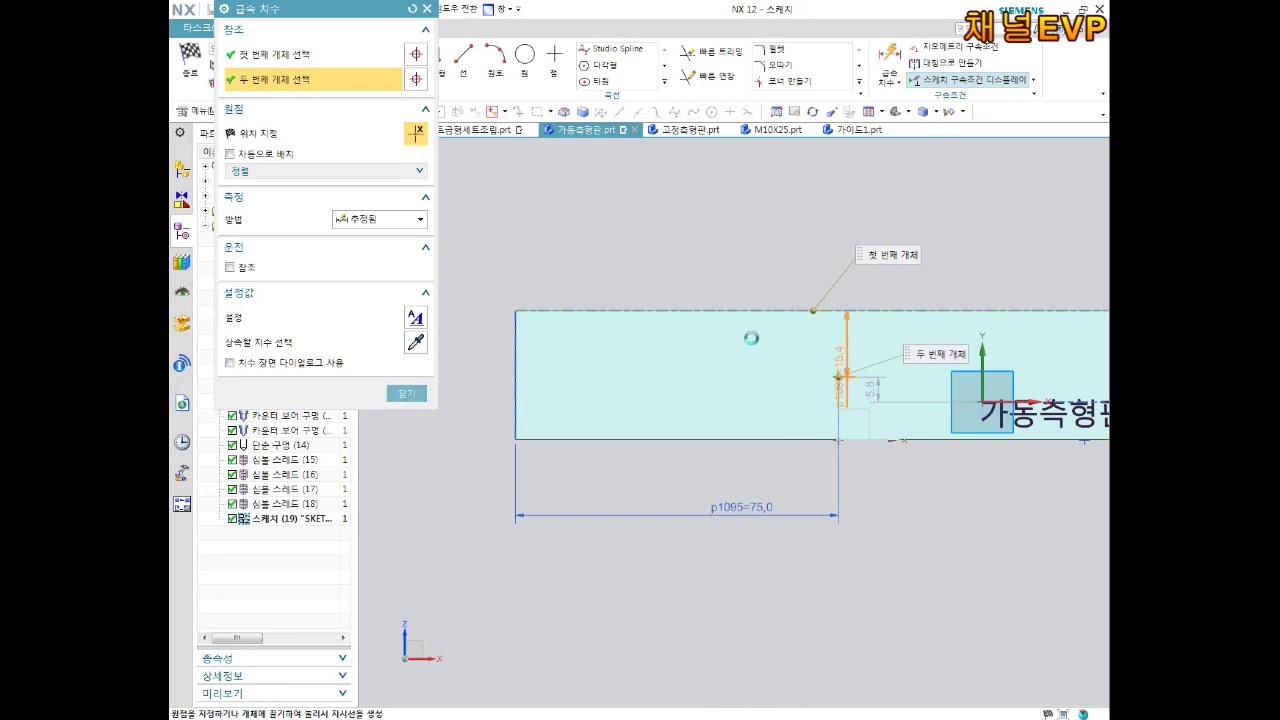
click(751, 340)
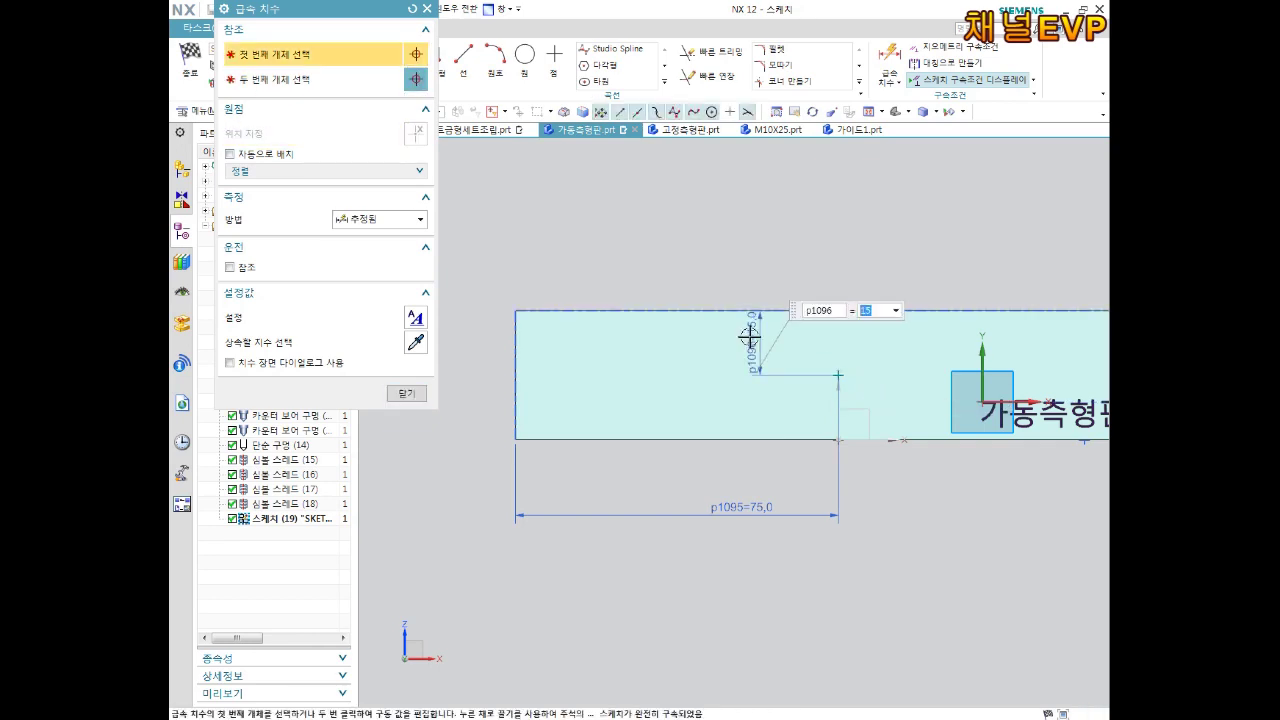
mouse_move(823, 418)
shift+middle_down()
mouse_move(723, 434)
mouse_move(689, 457)
shift+middle_up()
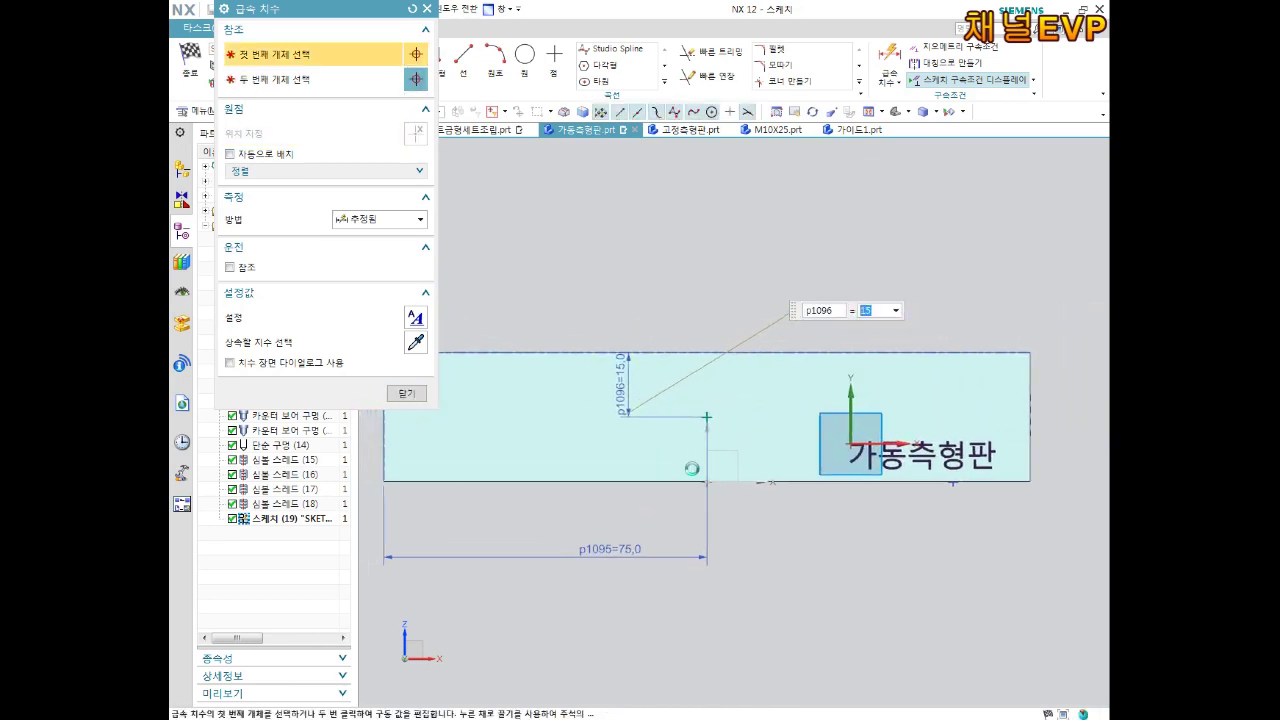
scroll(821, 474, down, 2)
key(Escape)
Finish the sketch and confirm the M12×1.75 threaded hole.
mouse_move(420, 378)
middle_down()
mouse_move(760, 343)
mouse_move(752, 356)
middle_up()
click(189, 62)
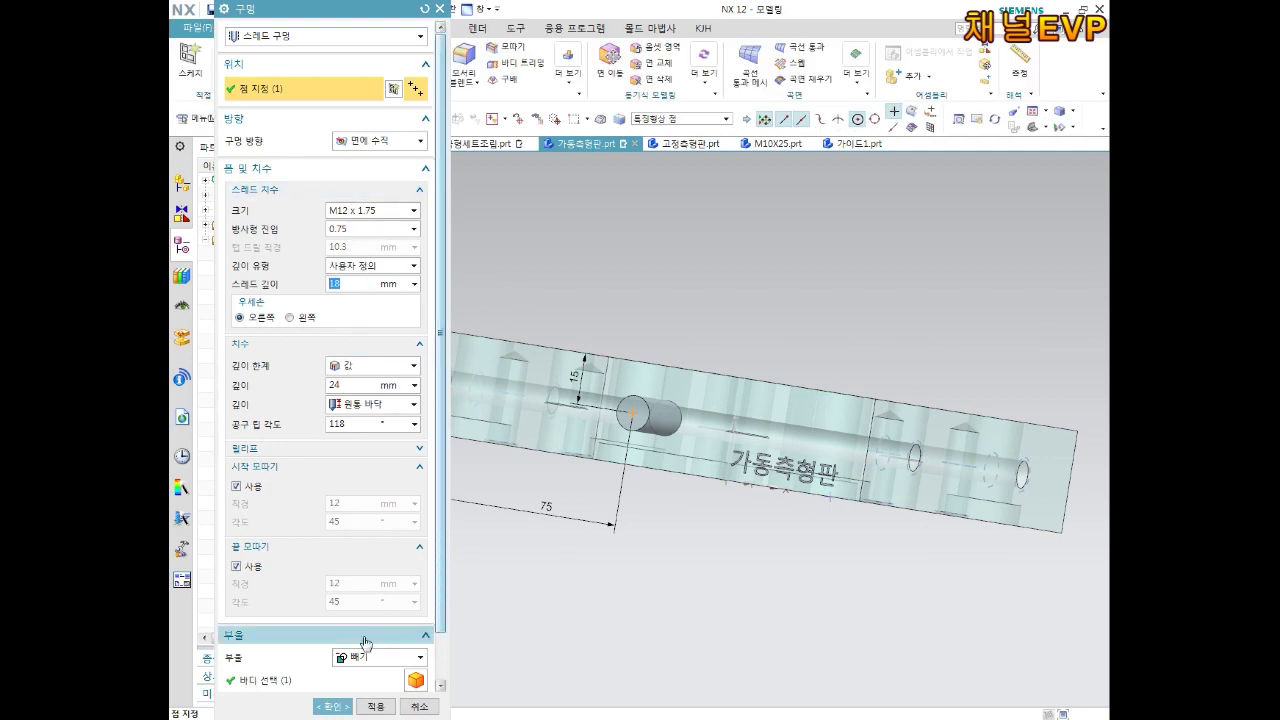
middle_drag(758, 377, 600, 594)
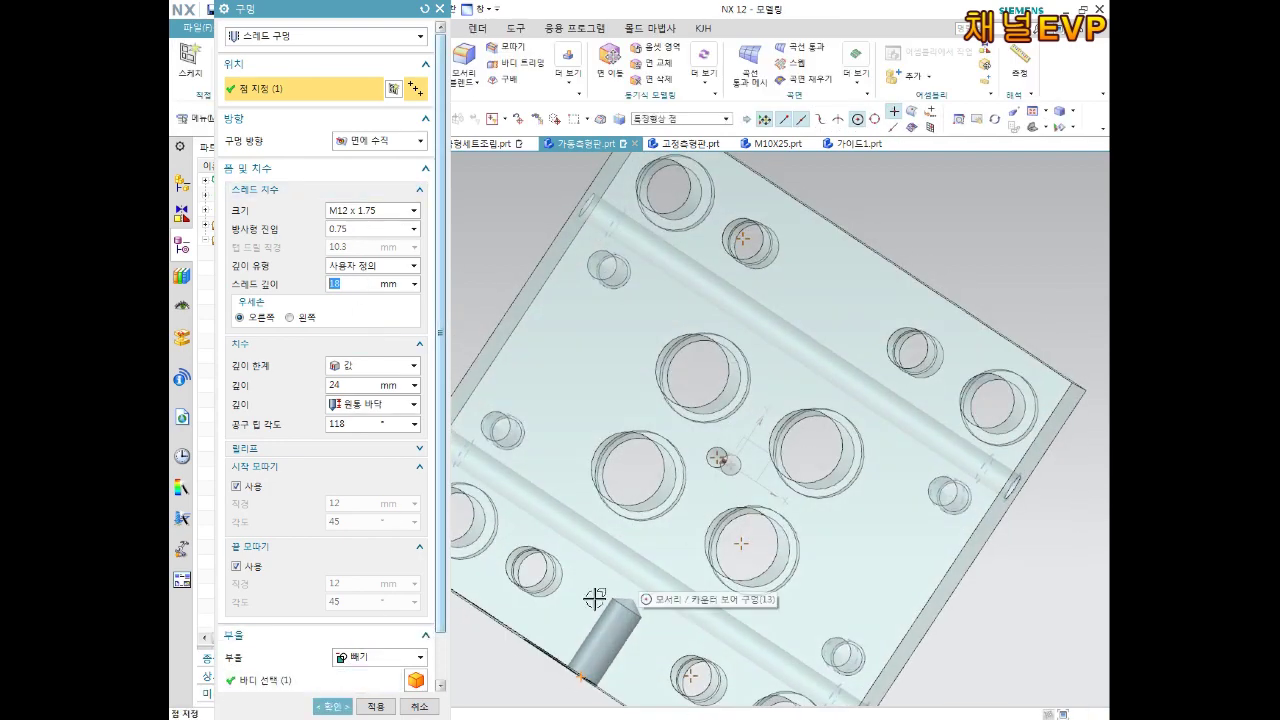
scroll(714, 523, up, 1)
scroll(743, 420, up, 2)
scroll(682, 435, up, 1)
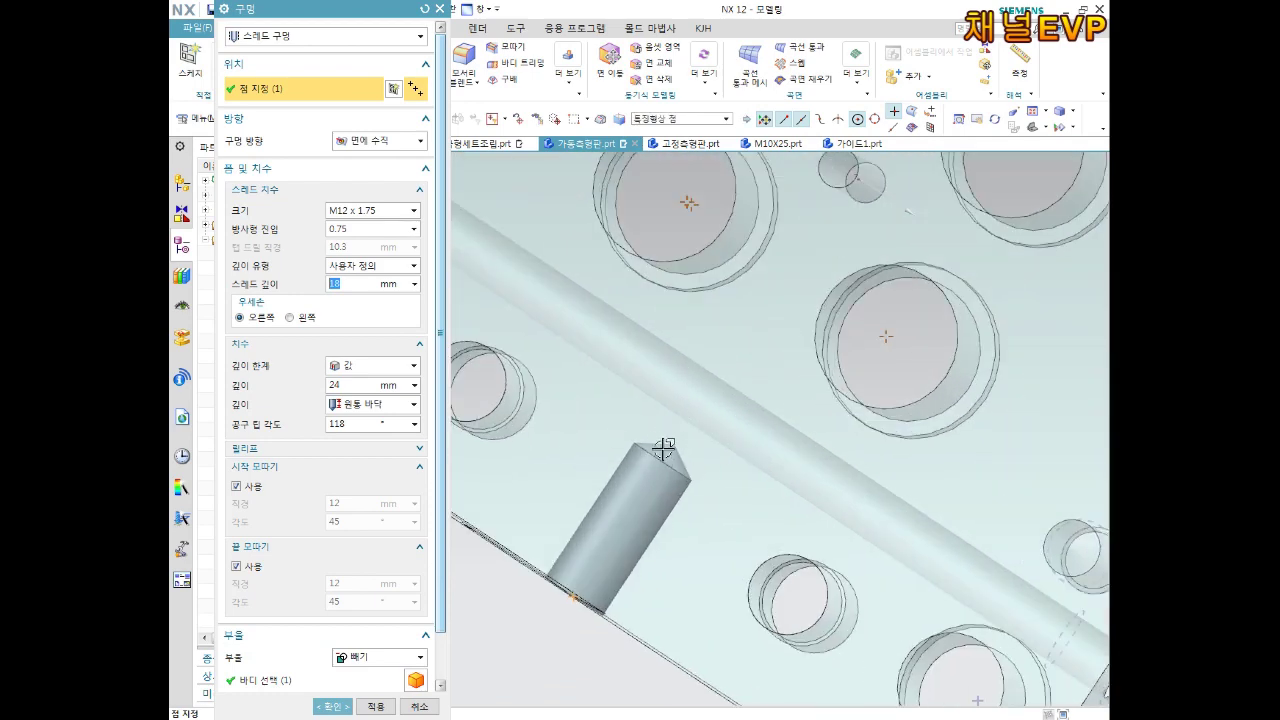
click(335, 708)
Inspect the new side hole and bring up the gallery of additional feature commands.
mouse_move(686, 503)
middle_down()
mouse_move(747, 423)
mouse_move(711, 468)
middle_up()
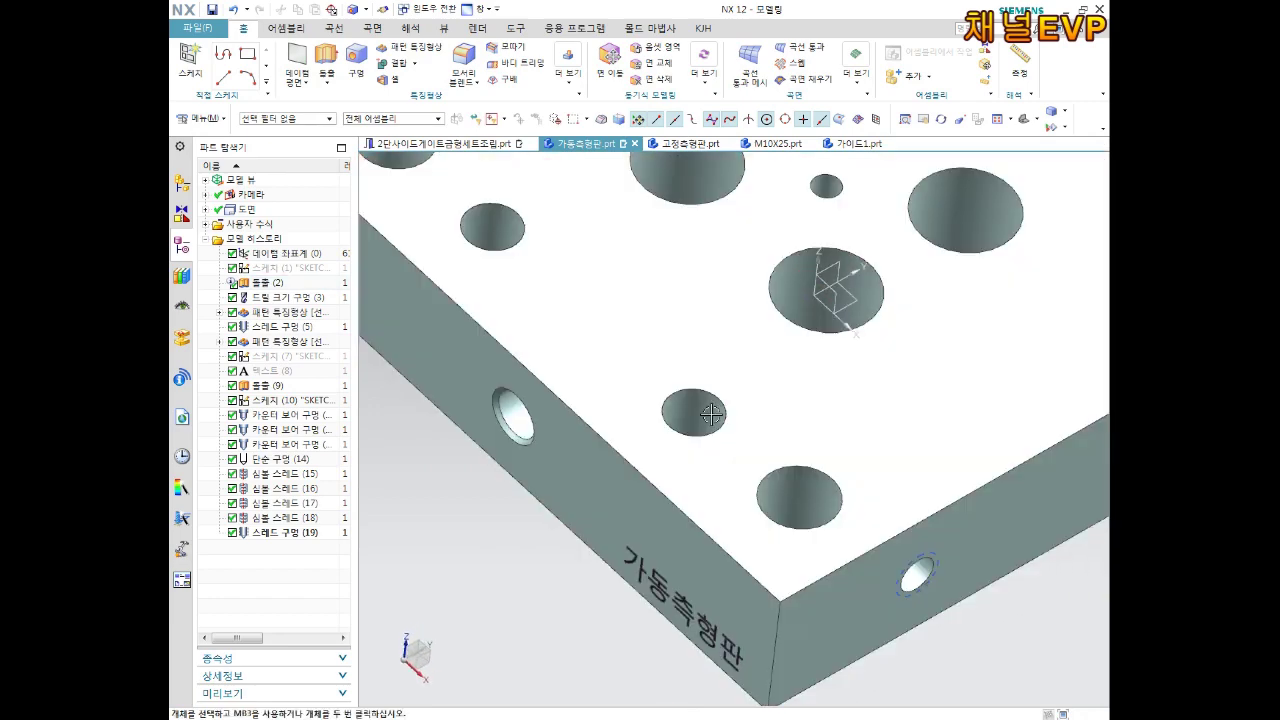
scroll(711, 468, down, 3)
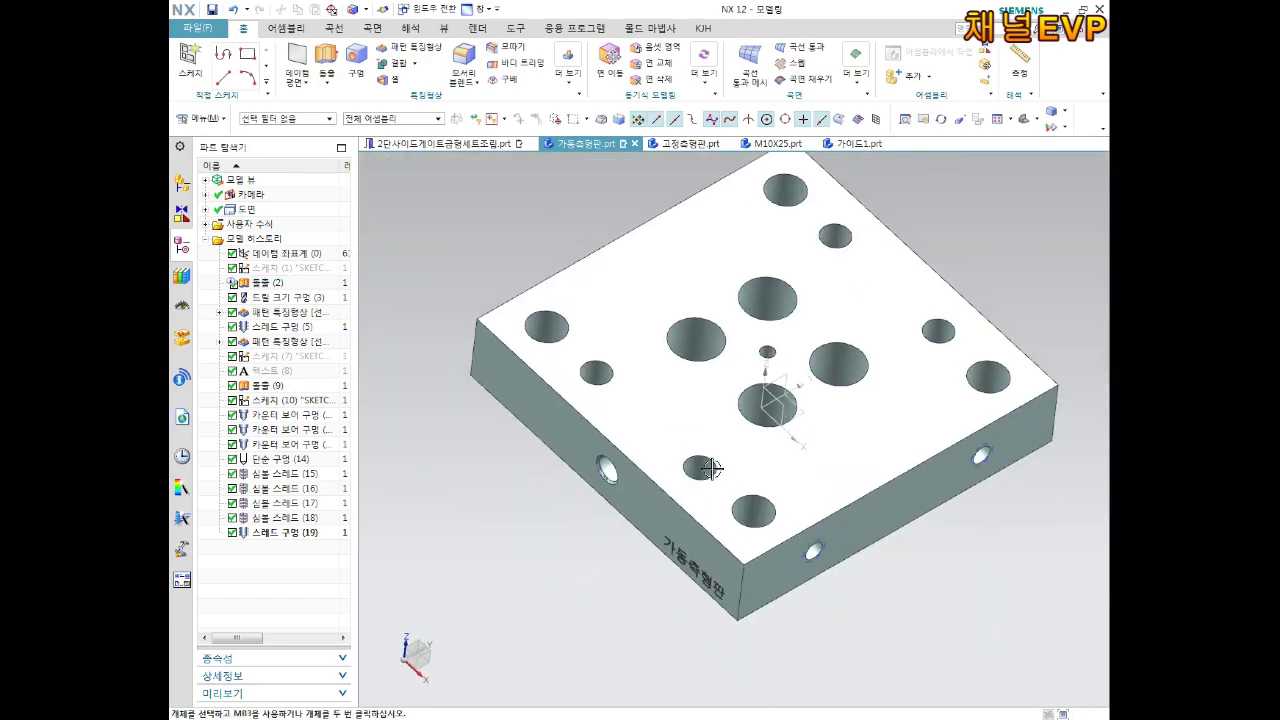
mouse_move(741, 479)
middle_down()
mouse_move(780, 414)
mouse_move(749, 434)
mouse_move(772, 386)
mouse_move(735, 425)
middle_up()
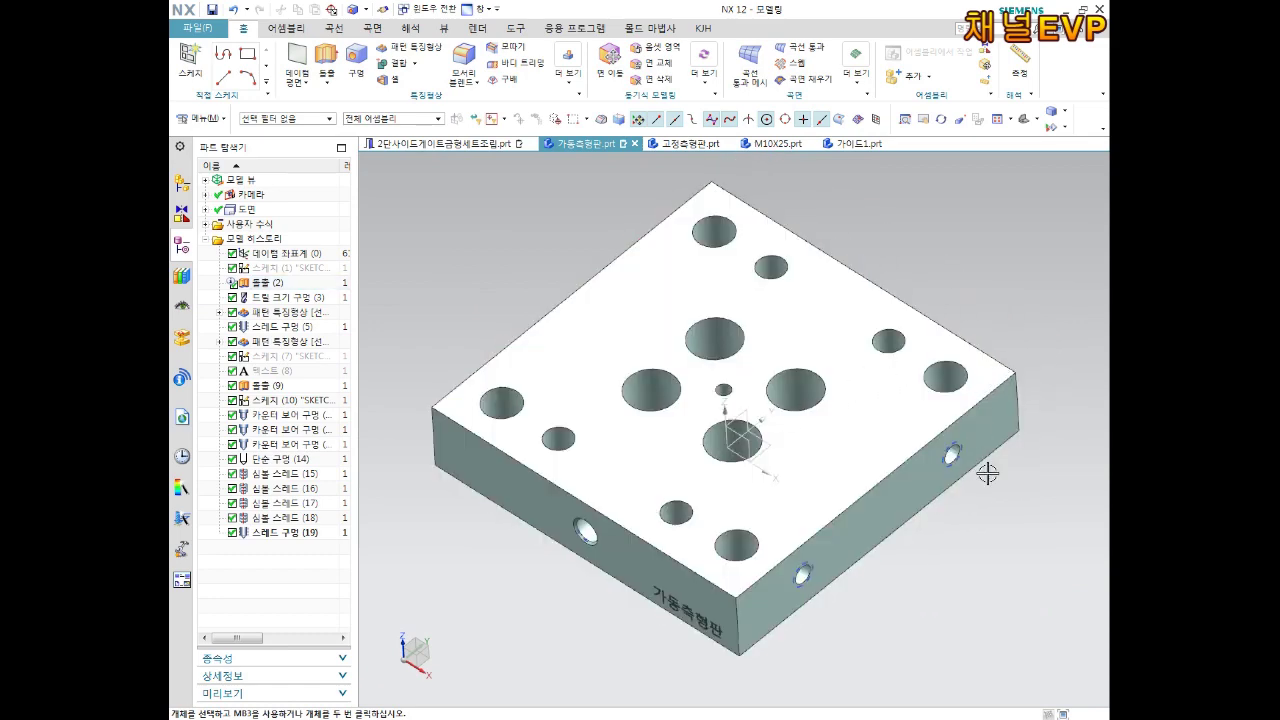
mouse_move(973, 513)
middle_down()
mouse_move(851, 266)
mouse_move(837, 366)
middle_up()
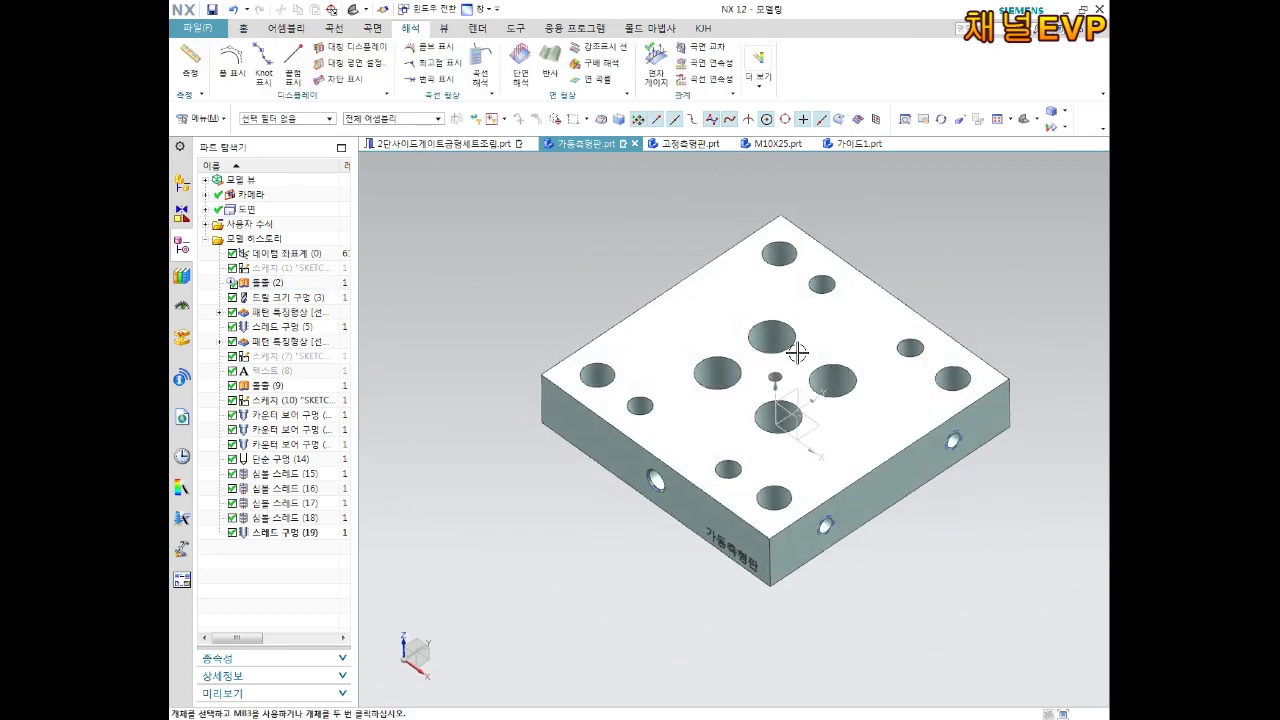
click(242, 30)
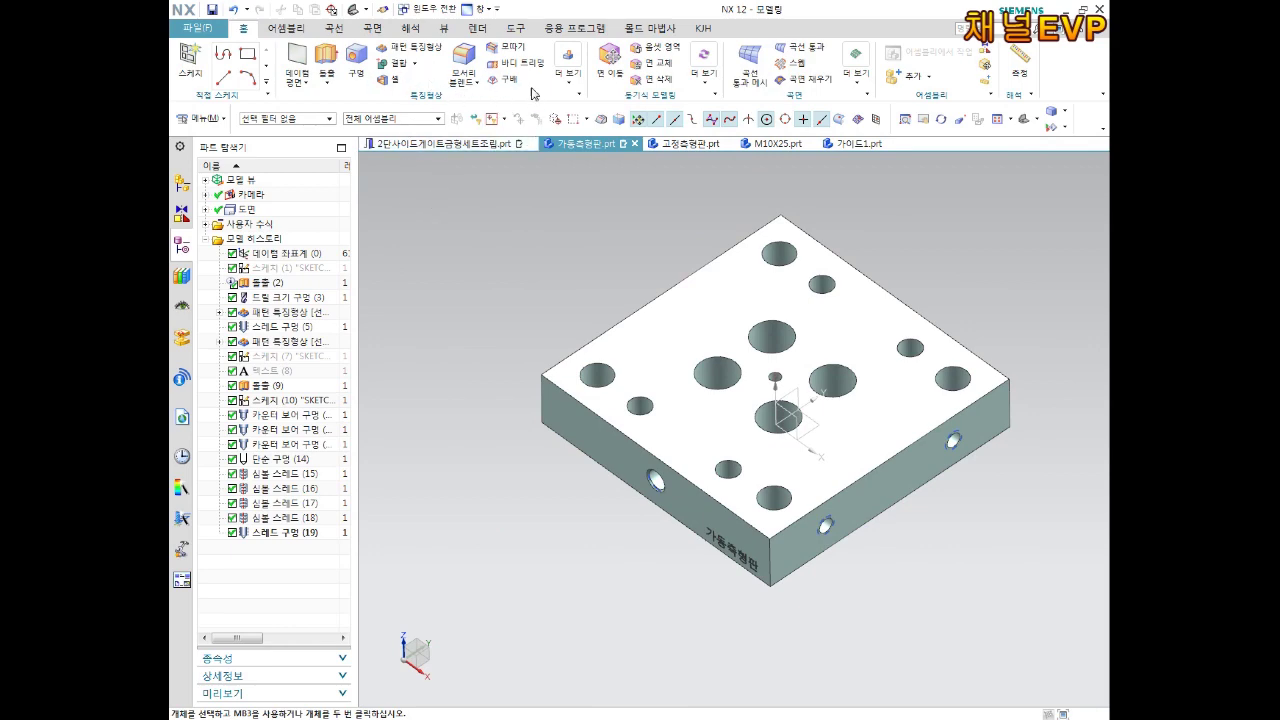
click(572, 84)
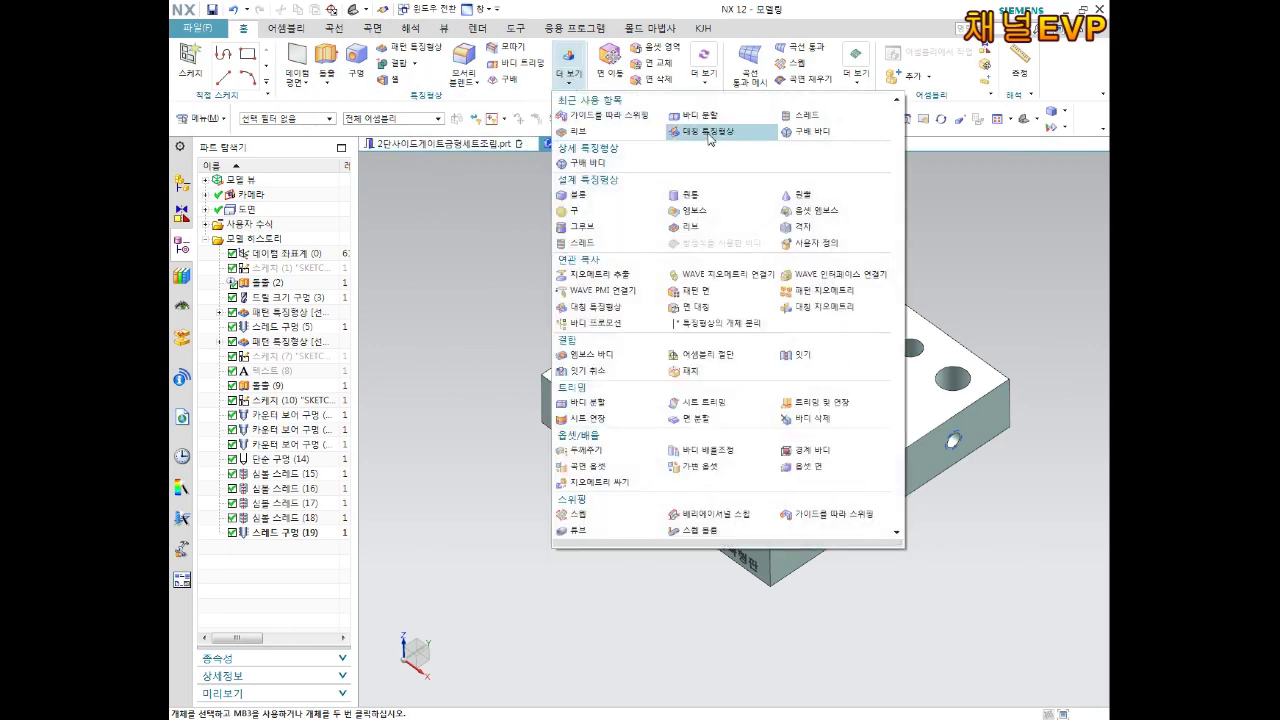
Start a Mirror Feature and select the new M12 side threaded hole.
click(709, 138)
scroll(650, 472, down, 2)
scroll(642, 519, down, 2)
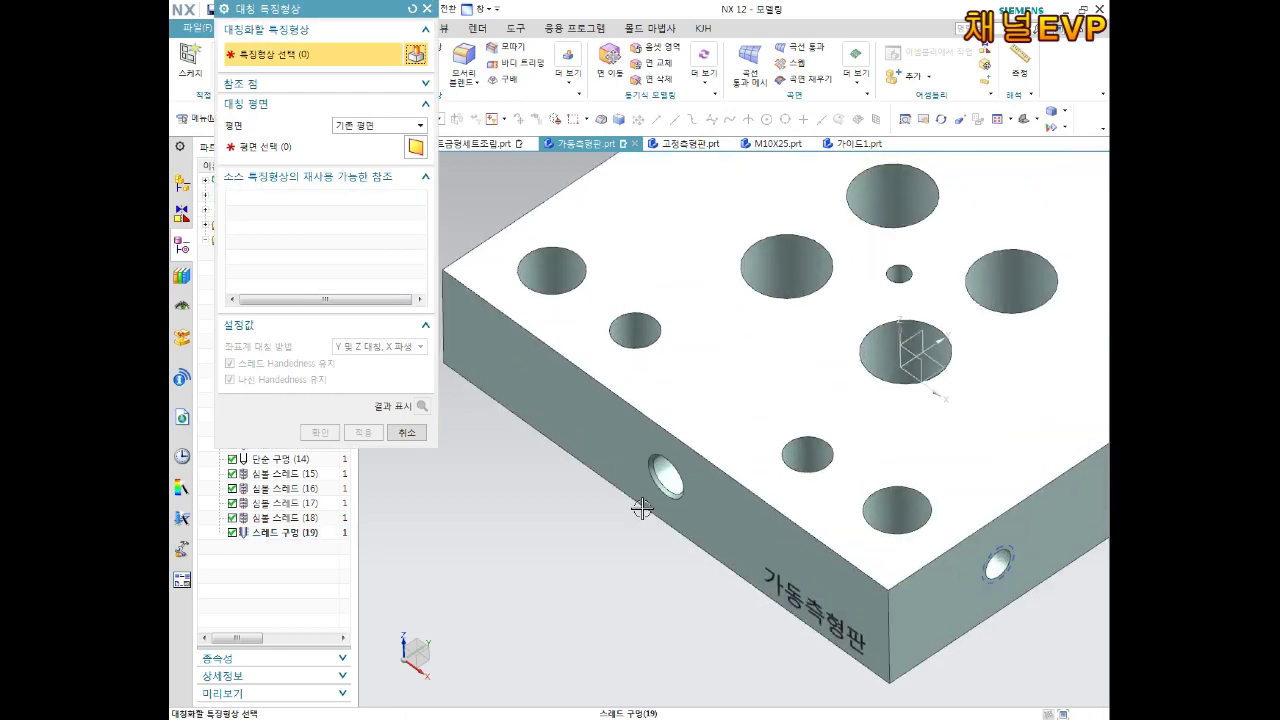
click(660, 474)
scroll(668, 466, up, 2)
scroll(680, 455, up, 2)
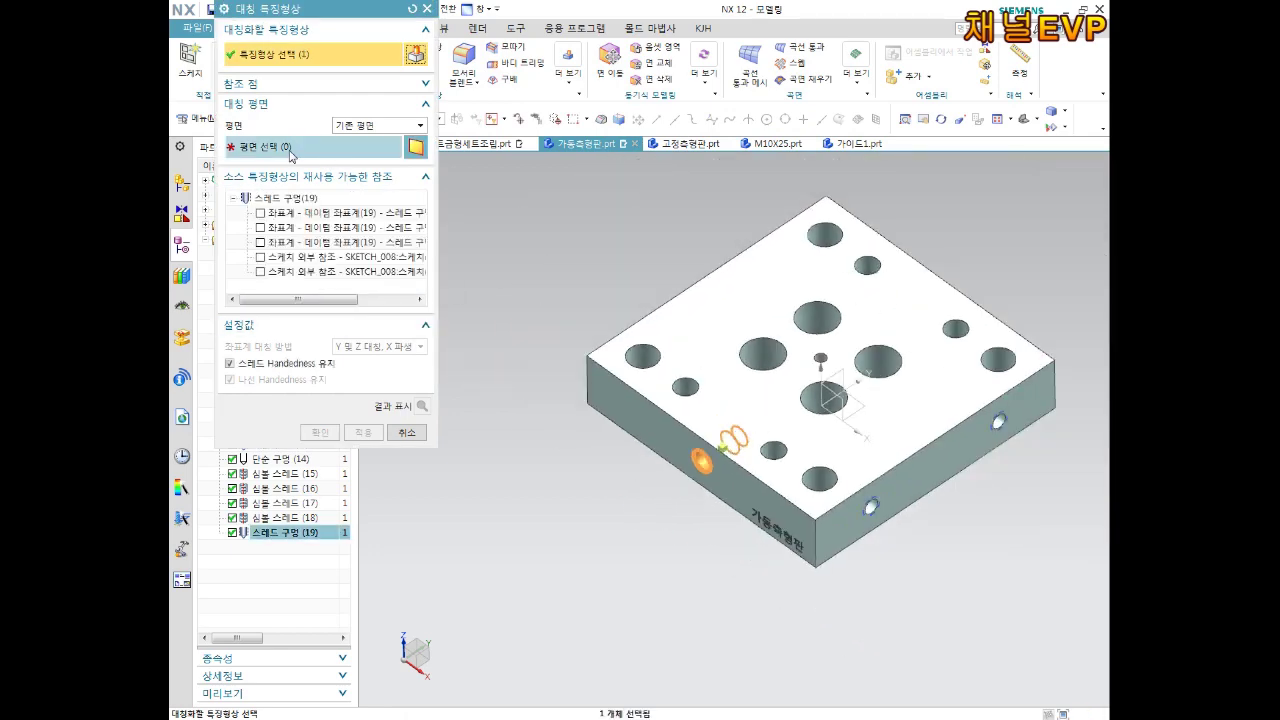
Mirror the hole across the XZ datum plane.
middle_drag(888, 343, 783, 553)
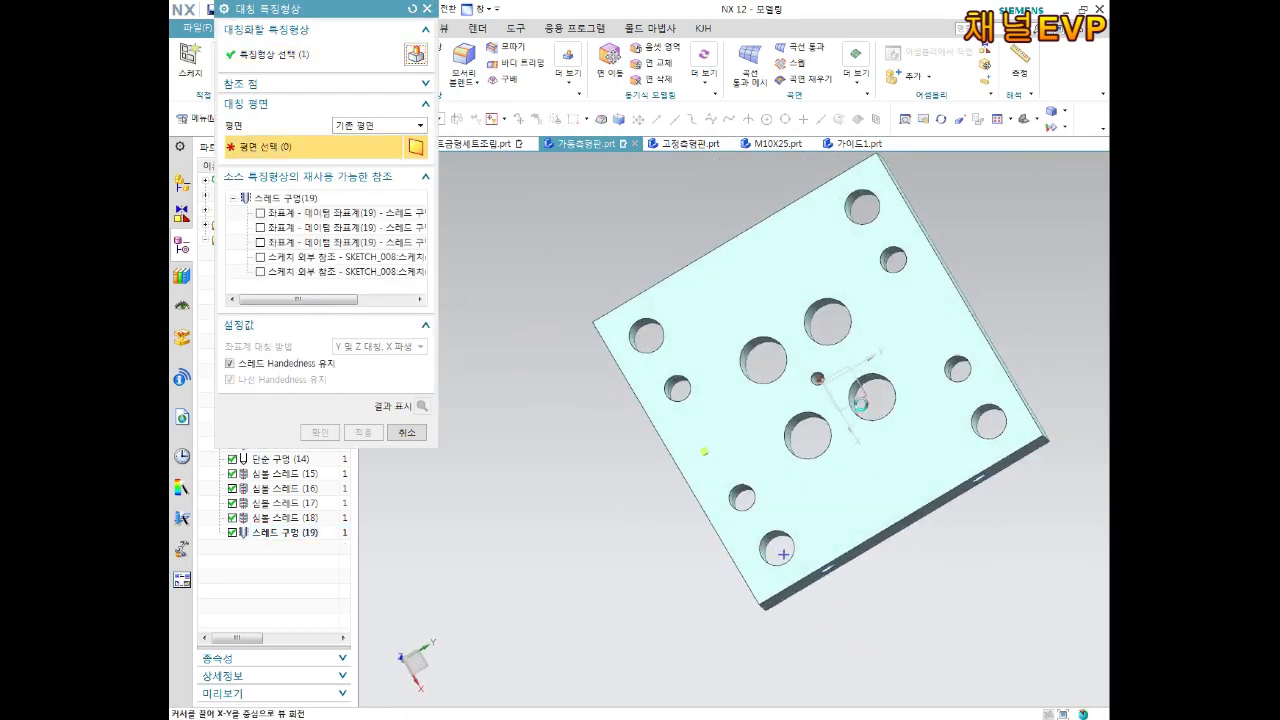
scroll(820, 400, down, 5)
middle_drag(857, 386, 881, 372)
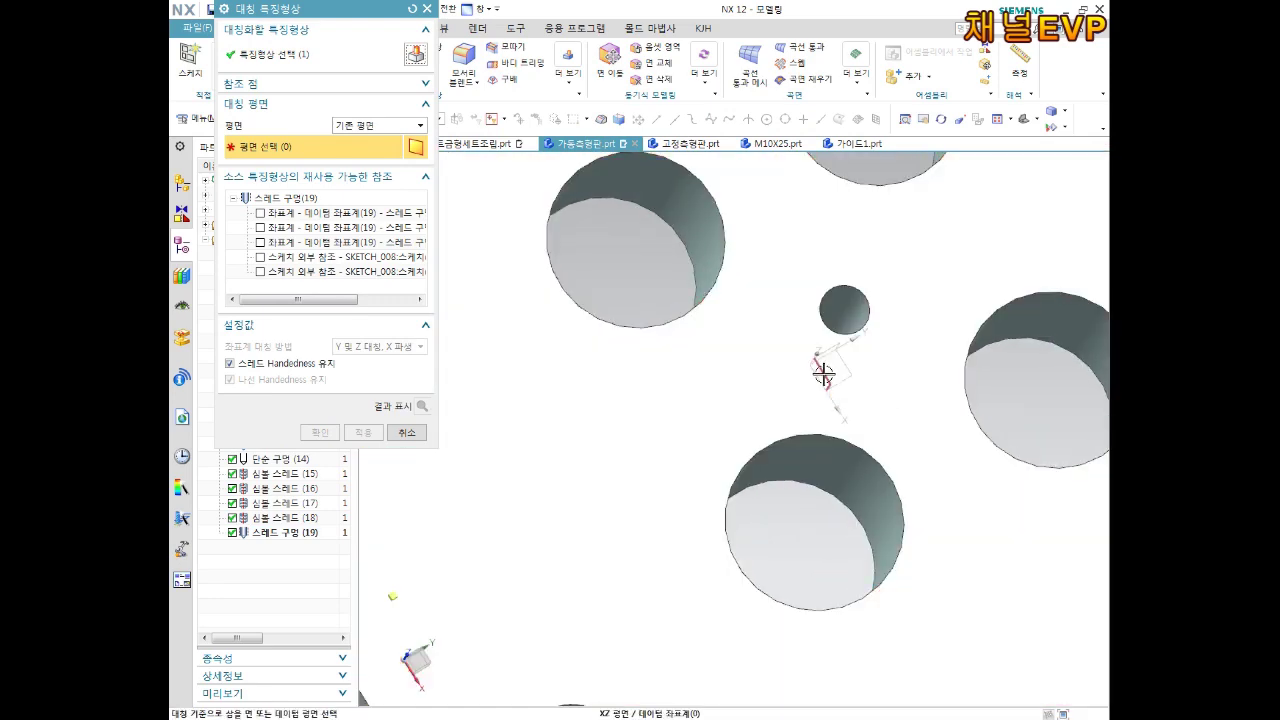
click(845, 375)
scroll(870, 379, up, 5)
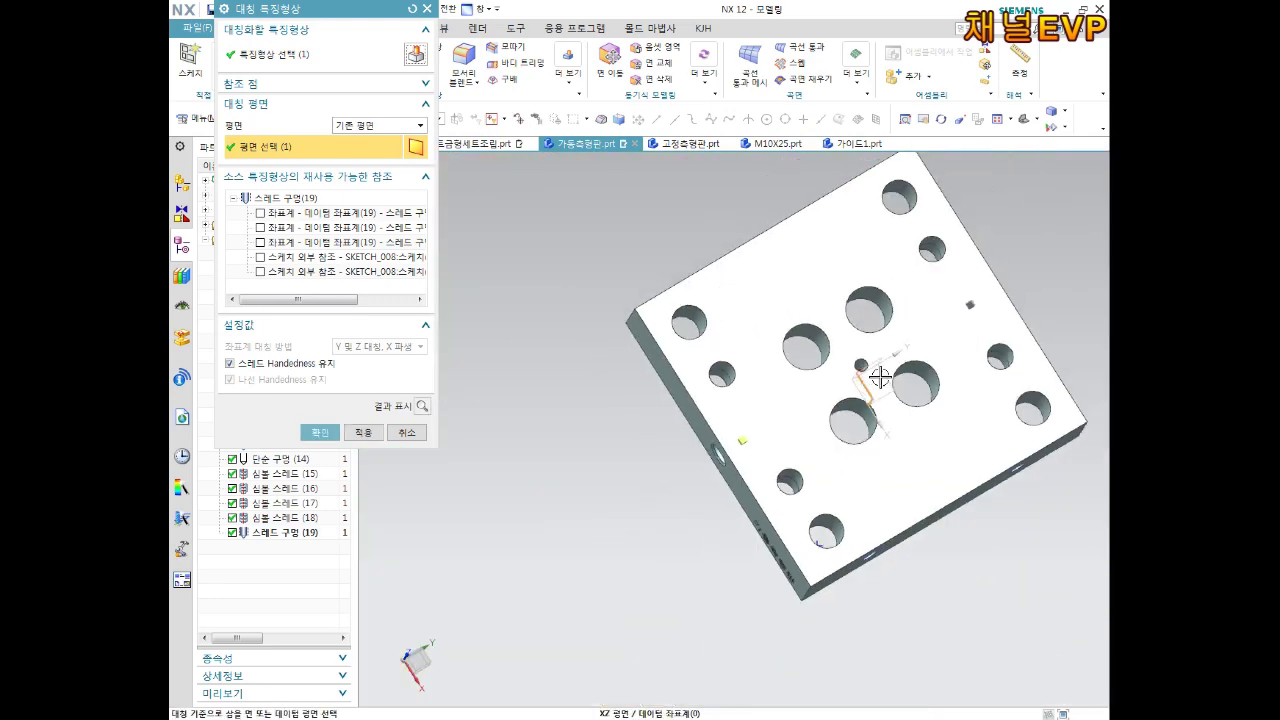
middle_drag(876, 379, 860, 395)
click(319, 432)
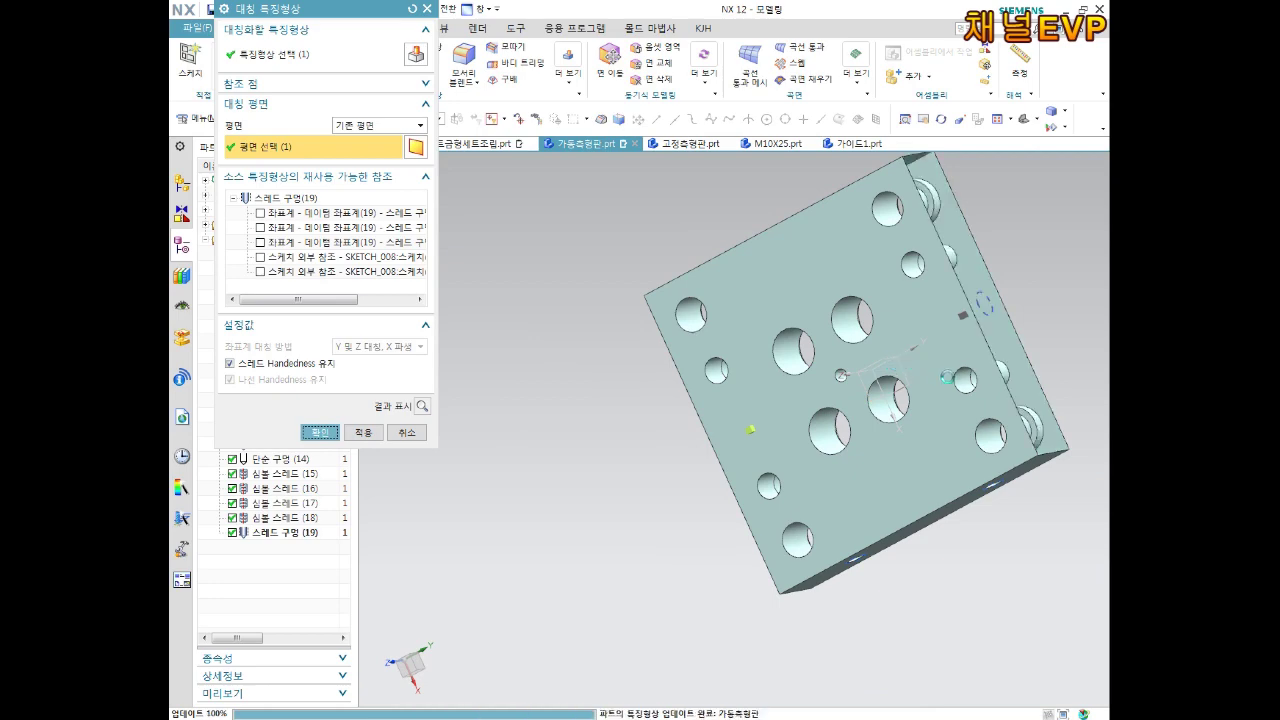
Save 가동측형판.prt with Ctrl+S and switch back to the mold assembly.
mouse_move(860, 395)
middle_down()
mouse_move(983, 297)
mouse_move(966, 357)
middle_up()
middle_drag(889, 369, 826, 395)
key(ctrl+s)
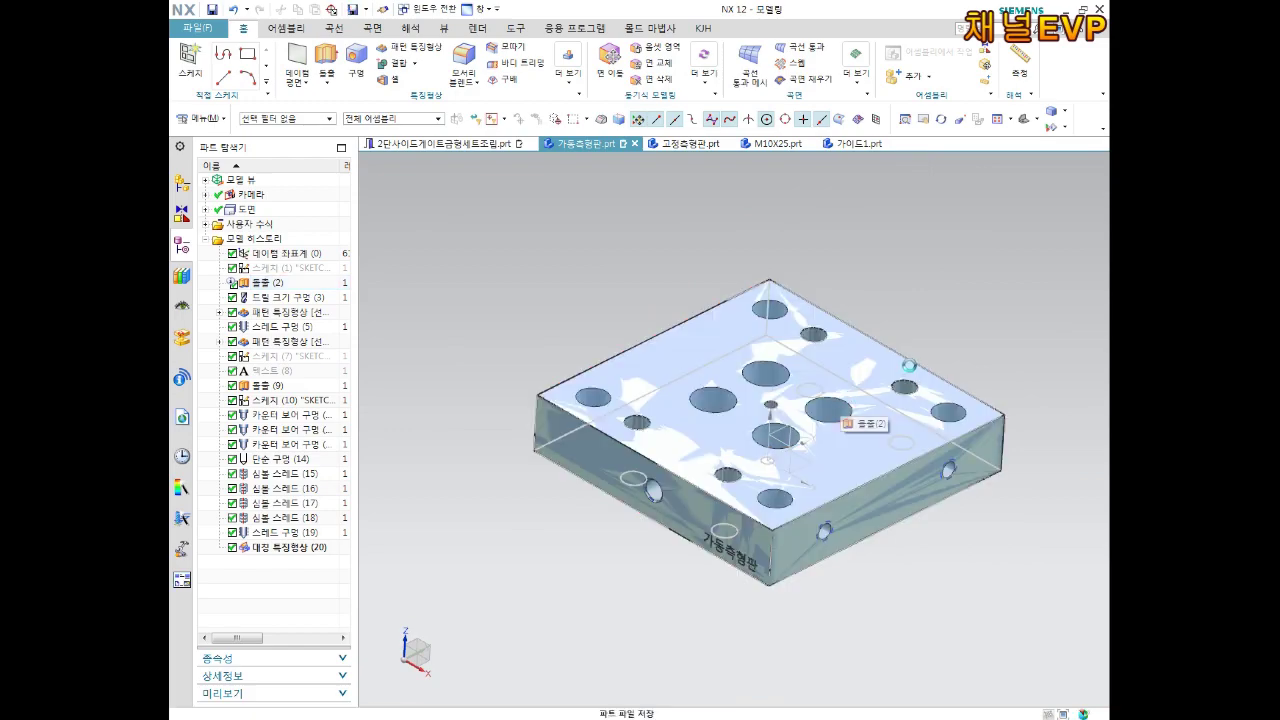
click(450, 145)
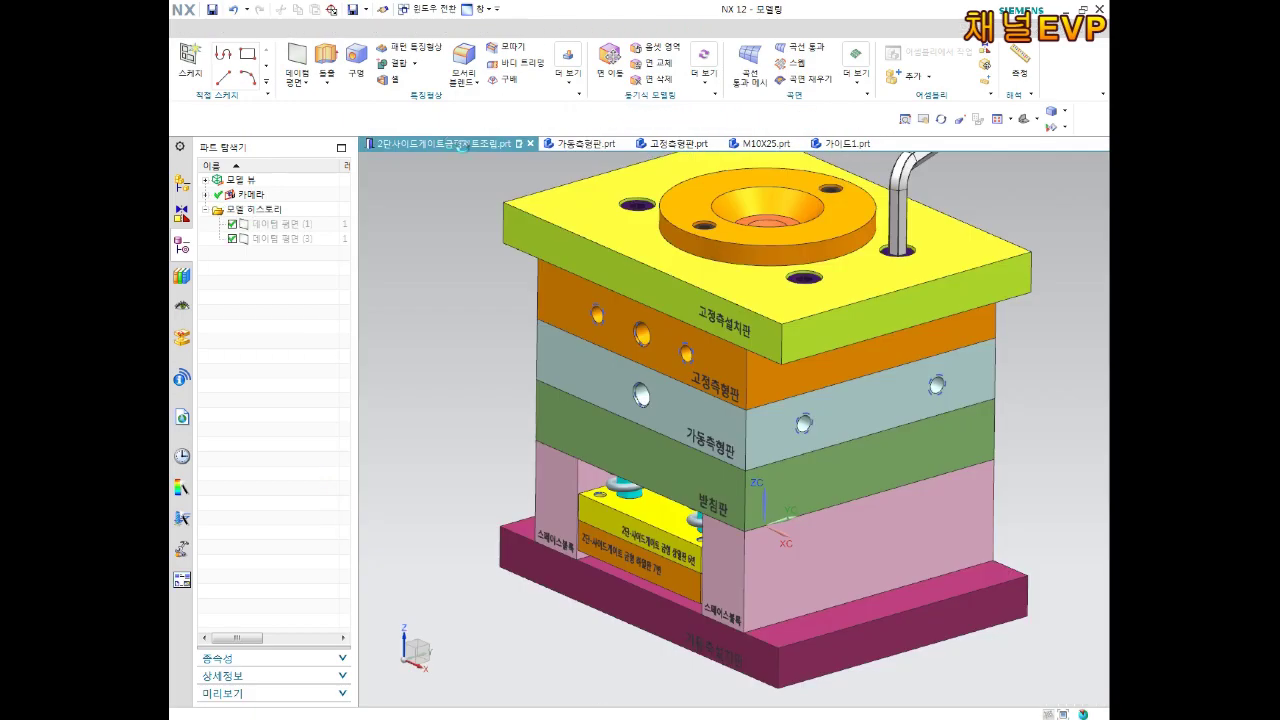
mouse_move(820, 408)
middle_down()
mouse_move(848, 378)
mouse_move(699, 369)
mouse_move(820, 381)
middle_up()
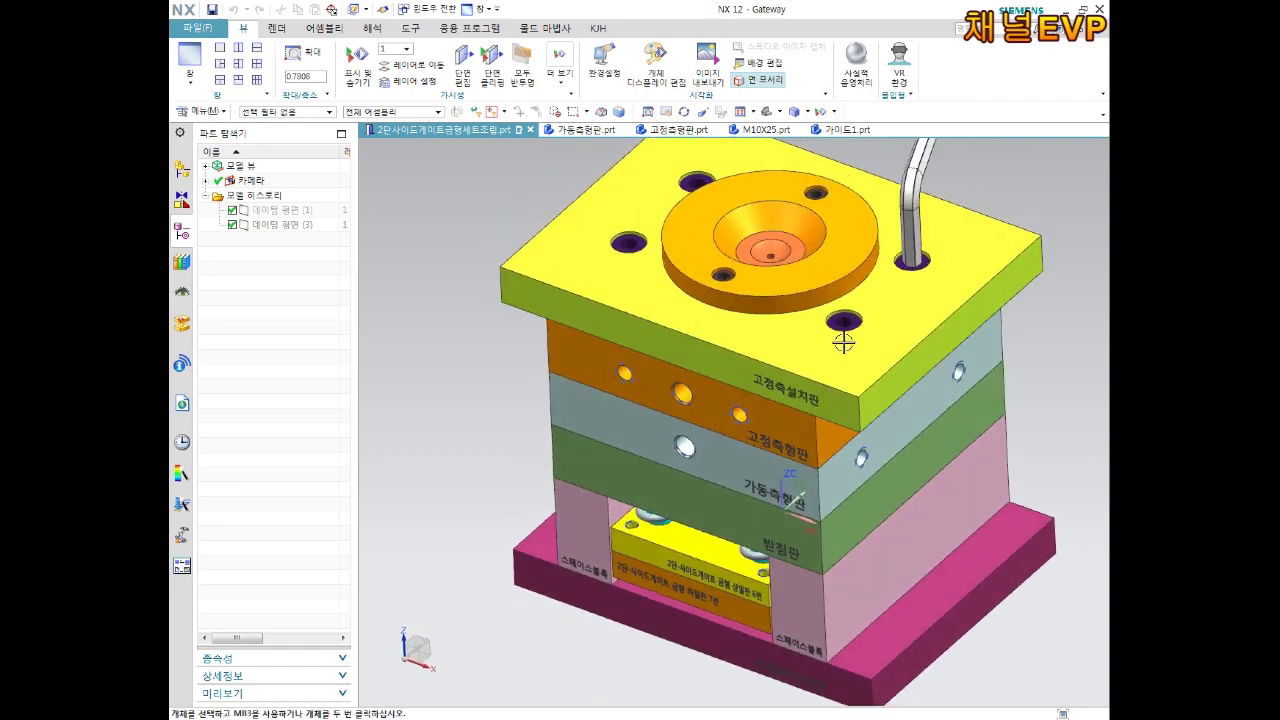
scroll(846, 342, down, 4)
middle_drag(846, 342, 797, 344)
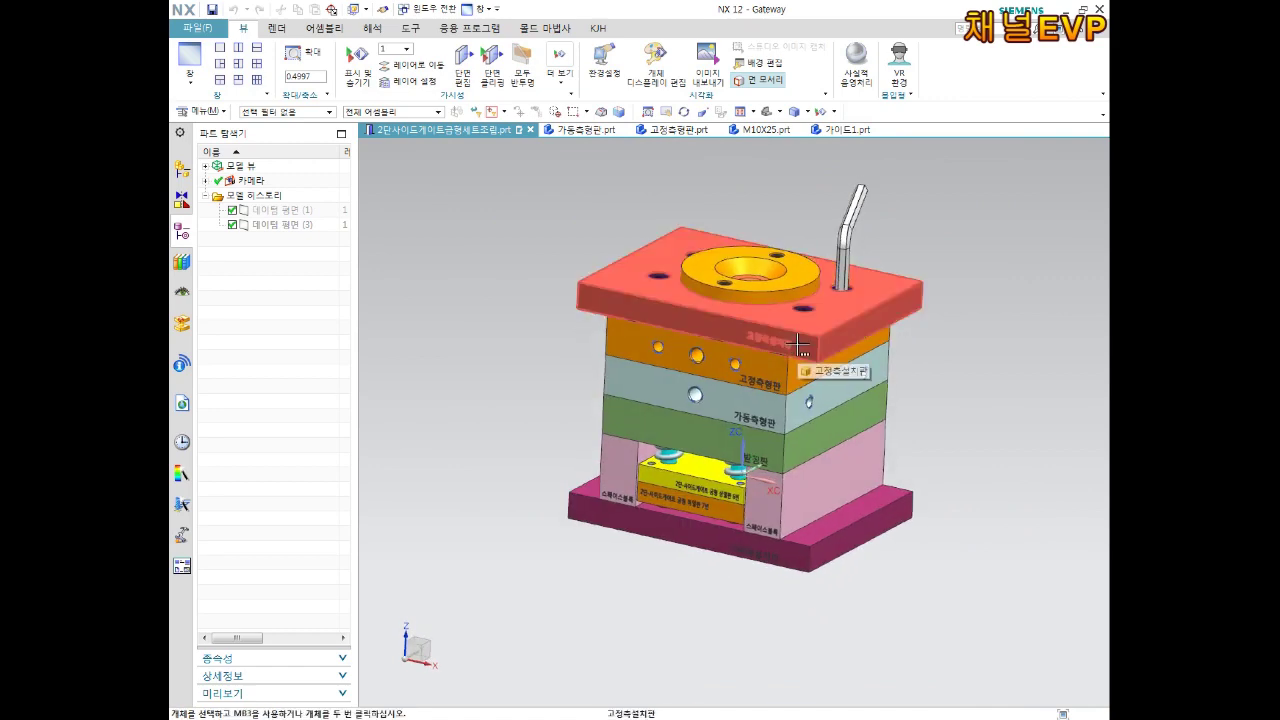
middle_drag(844, 344, 996, 320)
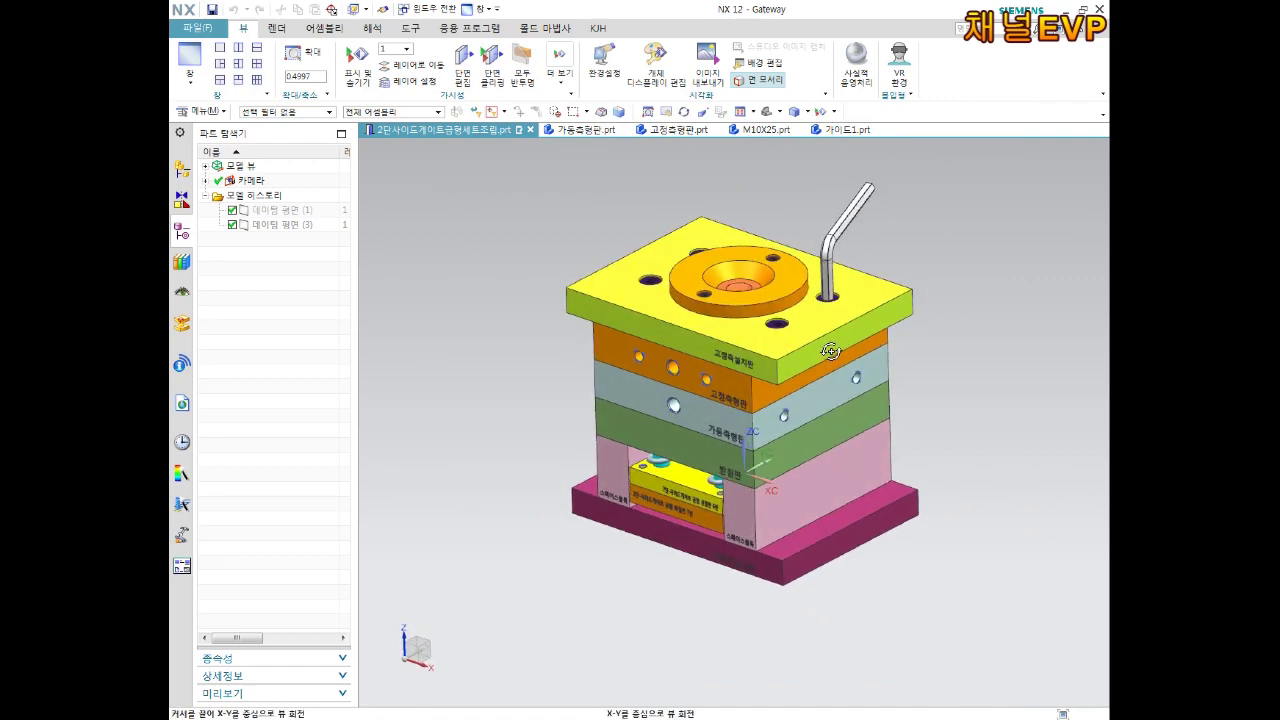
scroll(996, 320, up, 1)
scroll(996, 320, up, 1)
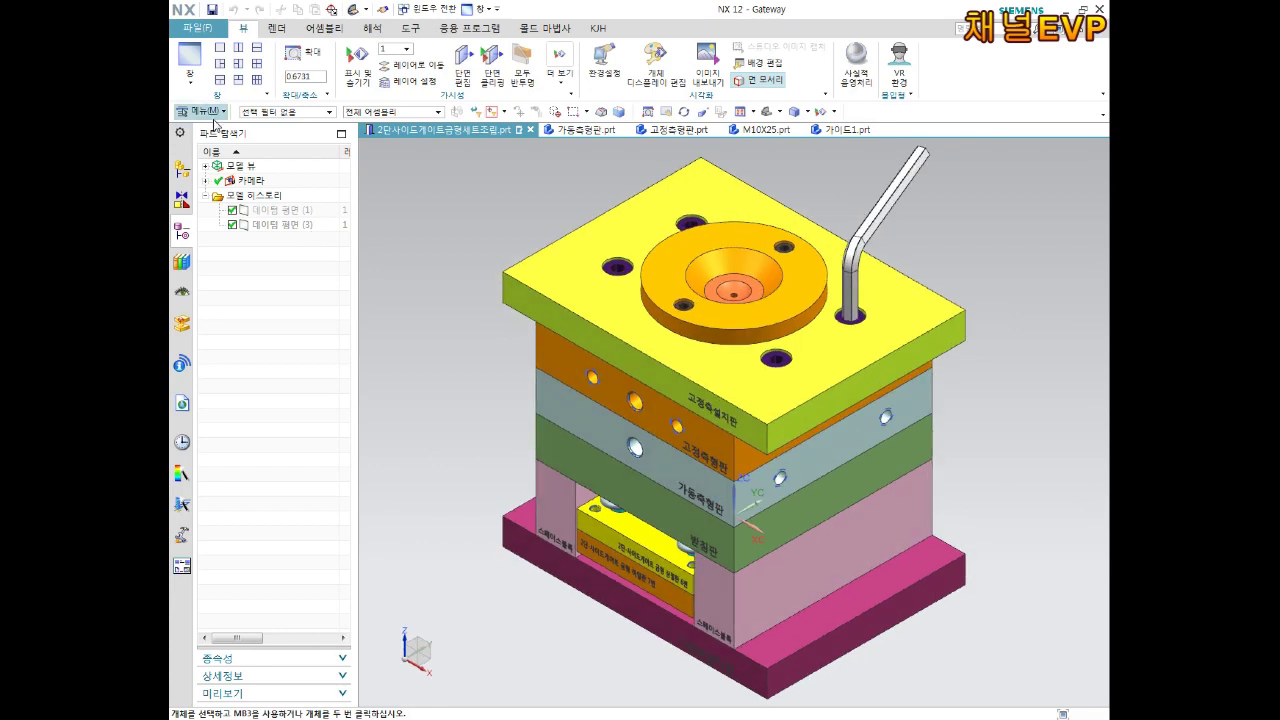
click(201, 30)
Create a new Model part 아이볼트 saved in 11기사출금형\3D사출금형\금형세트1.
click(201, 30)
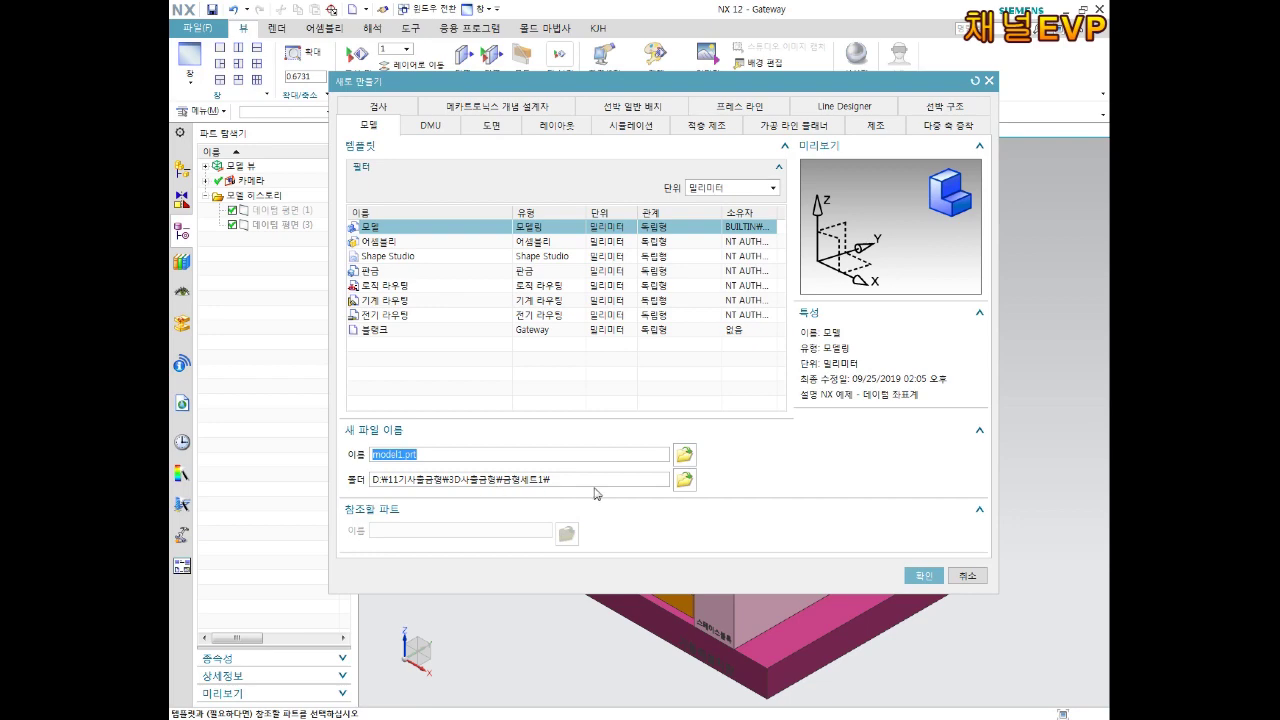
click(684, 480)
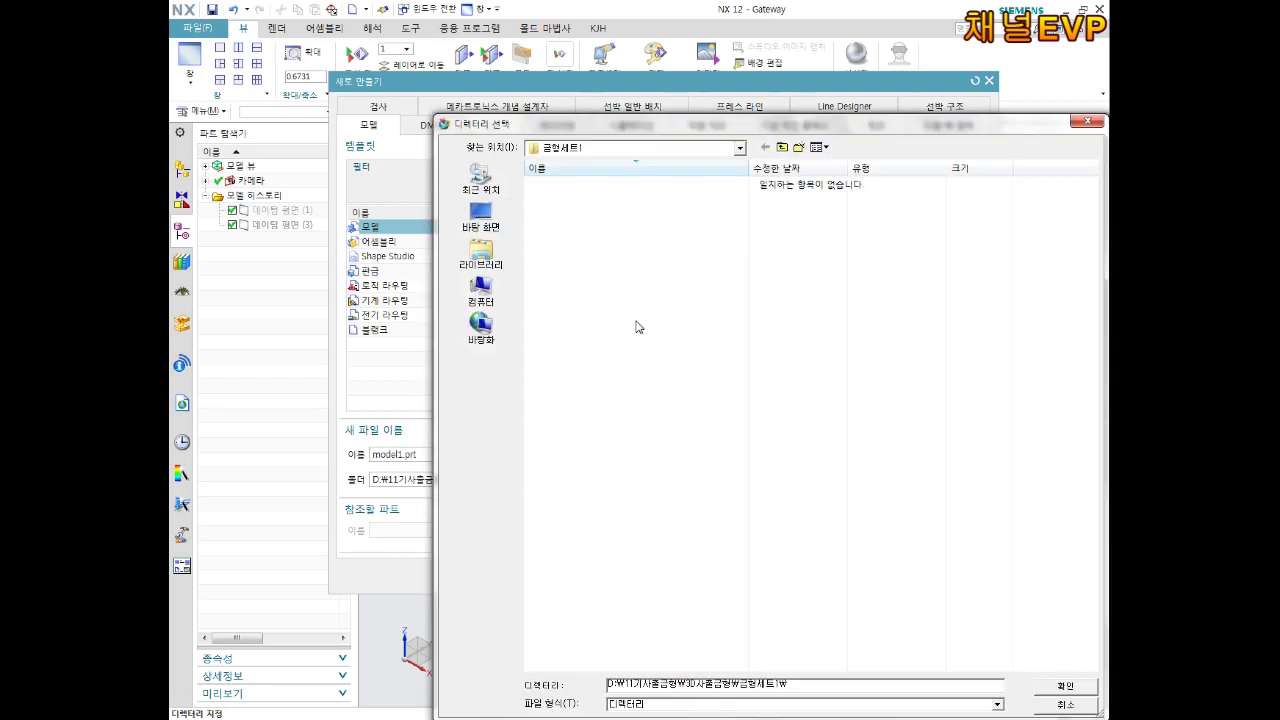
key(BackSpace)
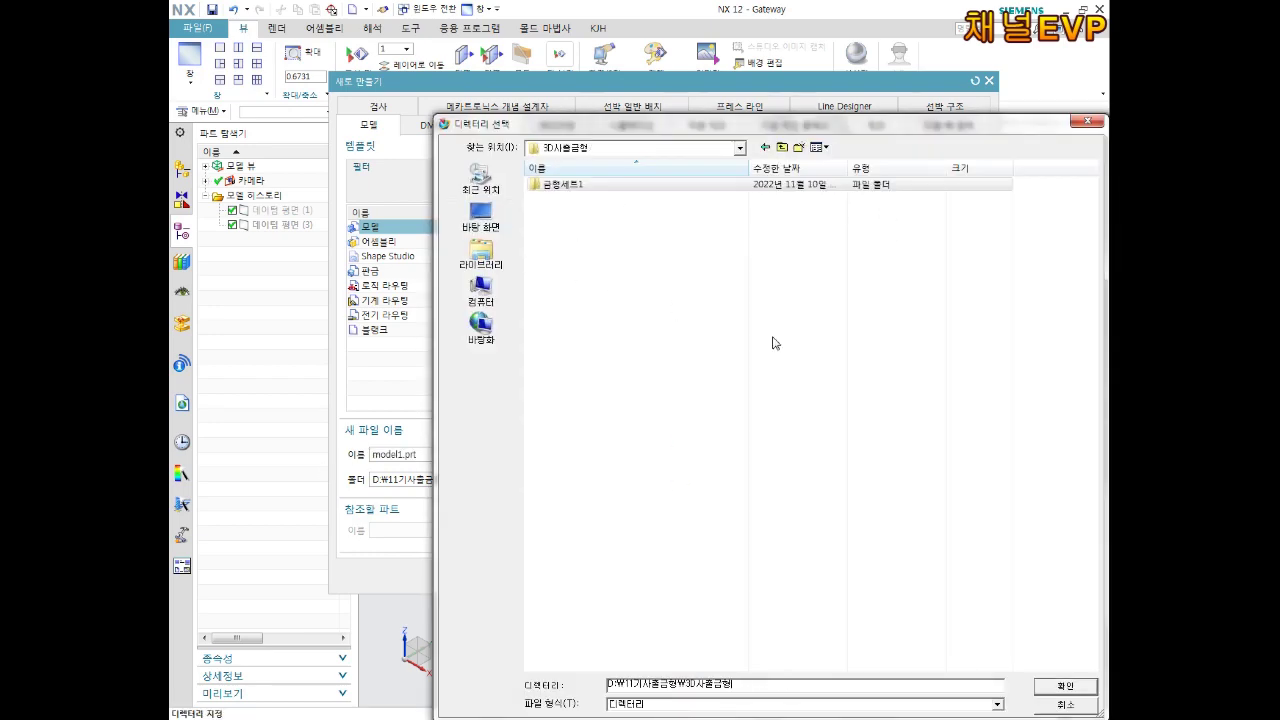
click(752, 324)
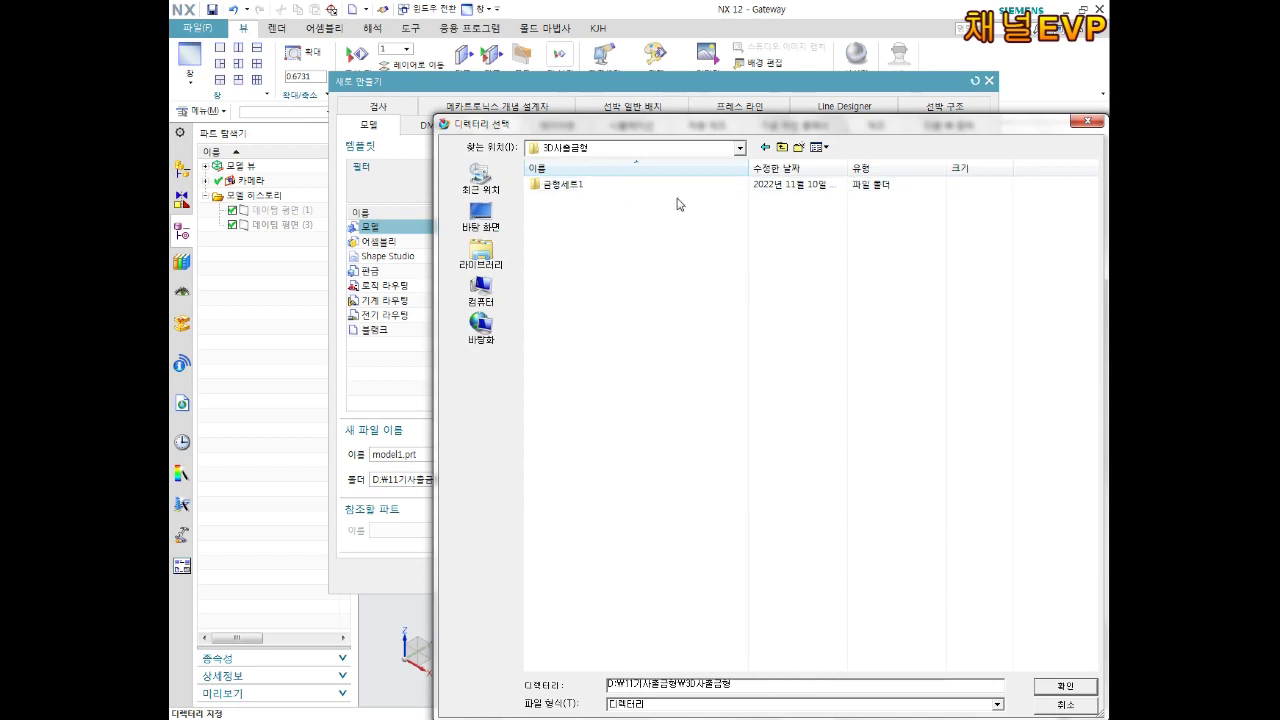
click(765, 147)
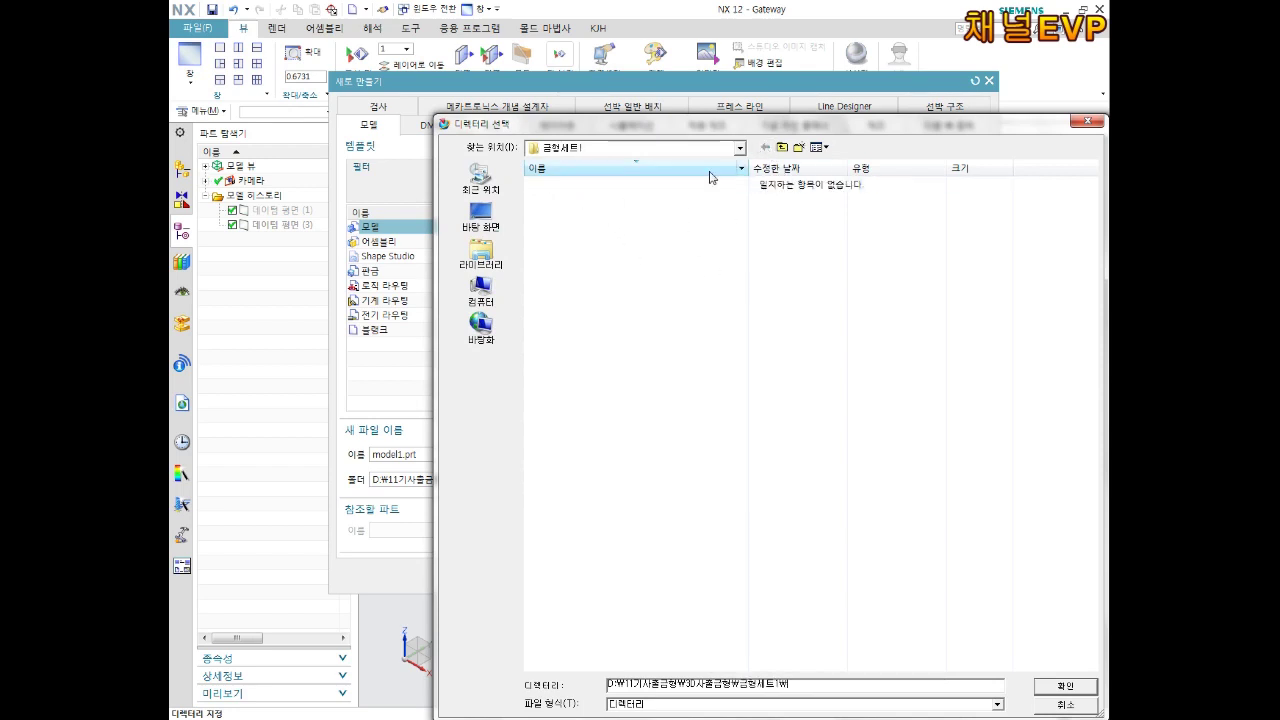
double_click(782, 148)
double_click(555, 190)
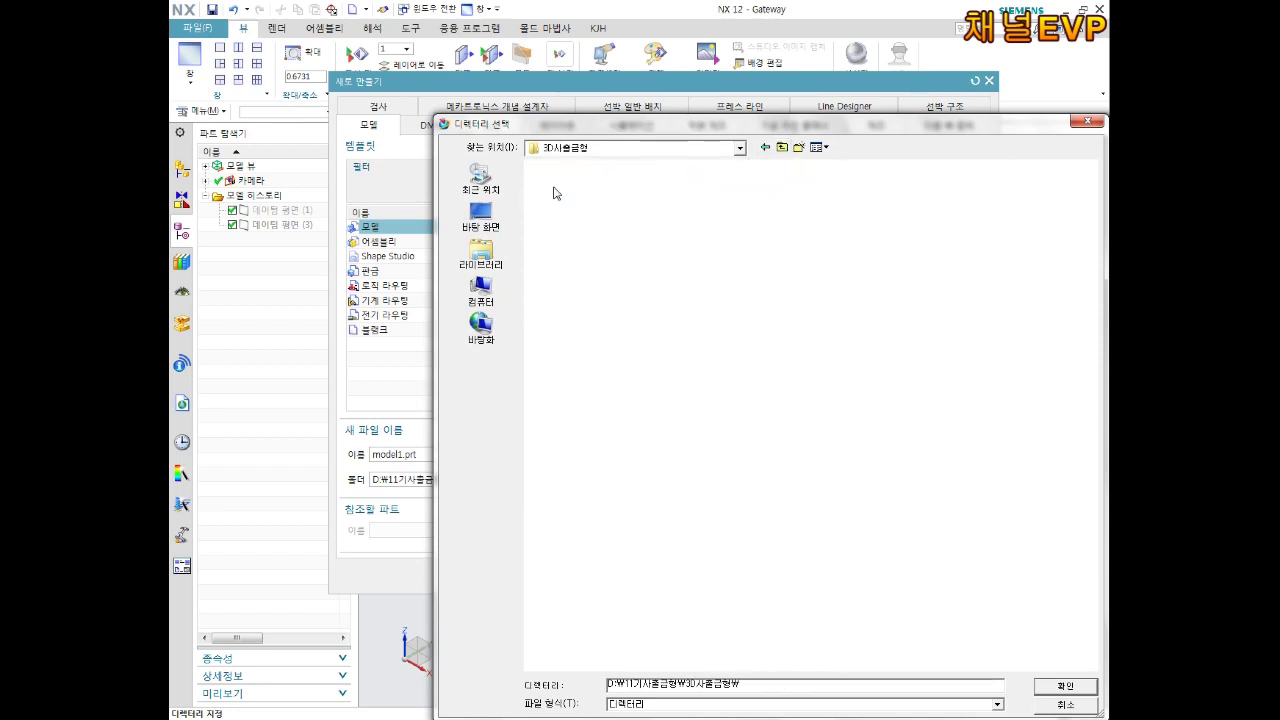
double_click(615, 196)
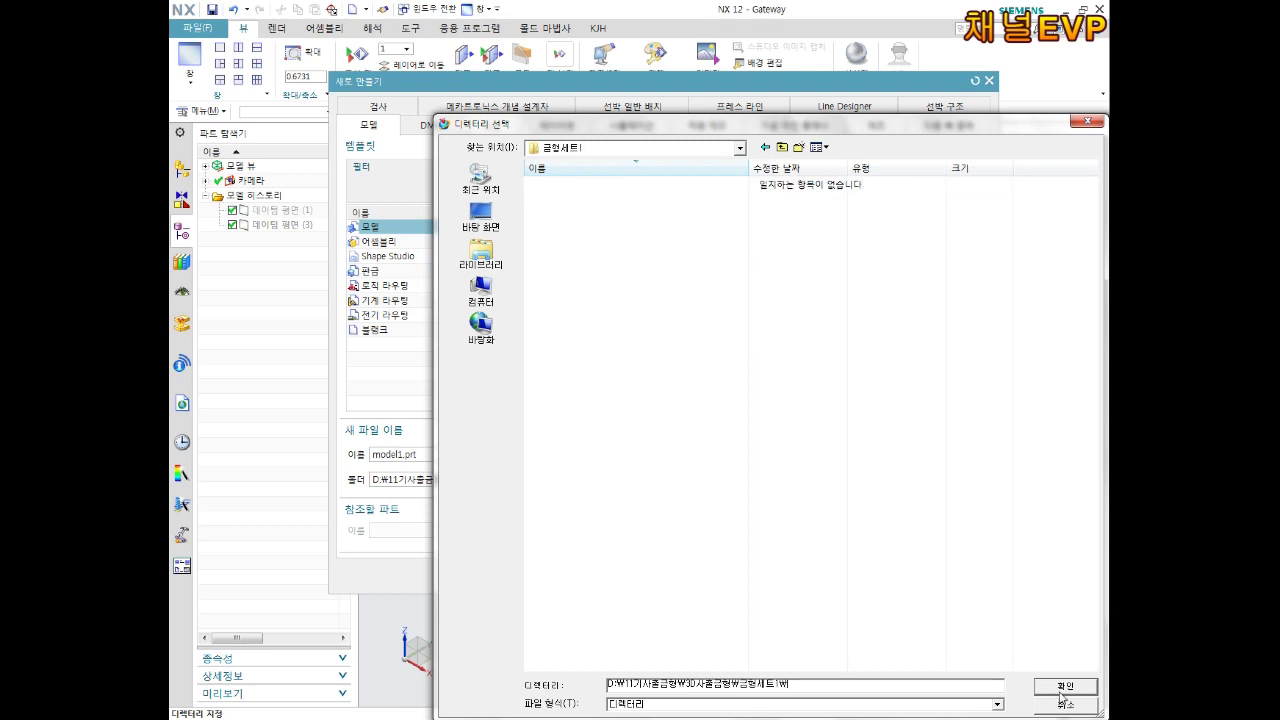
click(1062, 690)
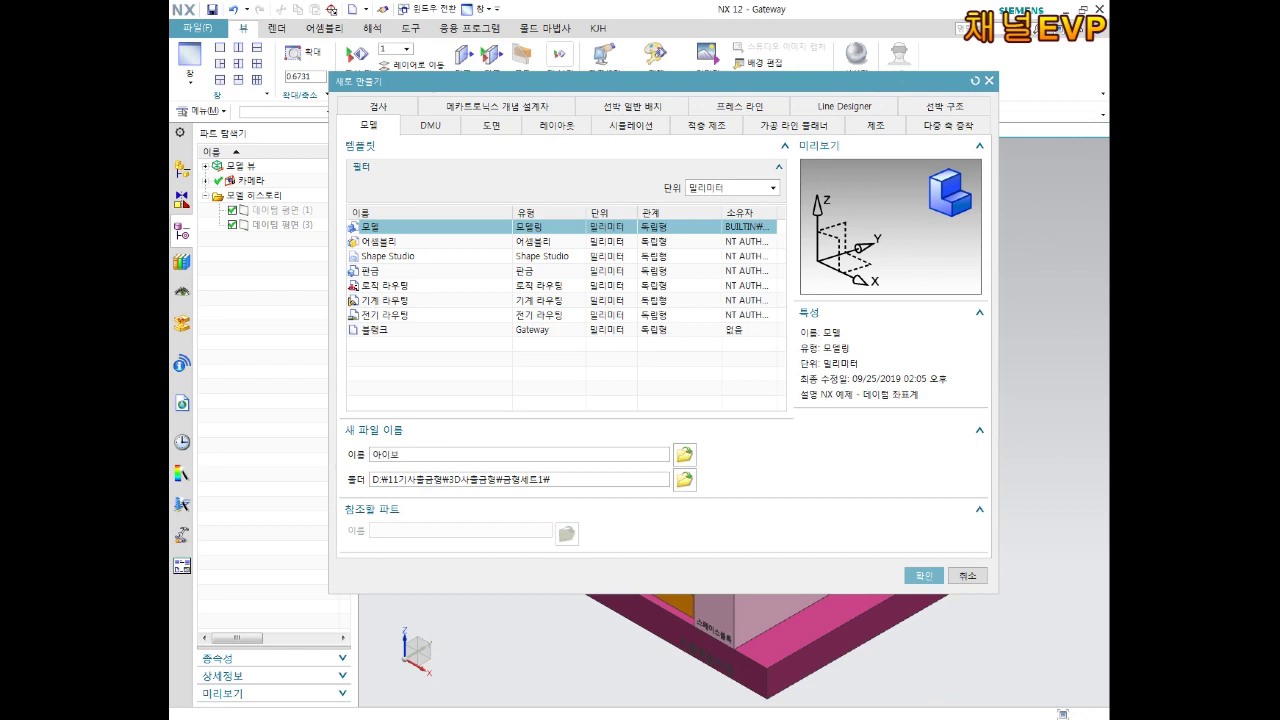
click(910, 575)
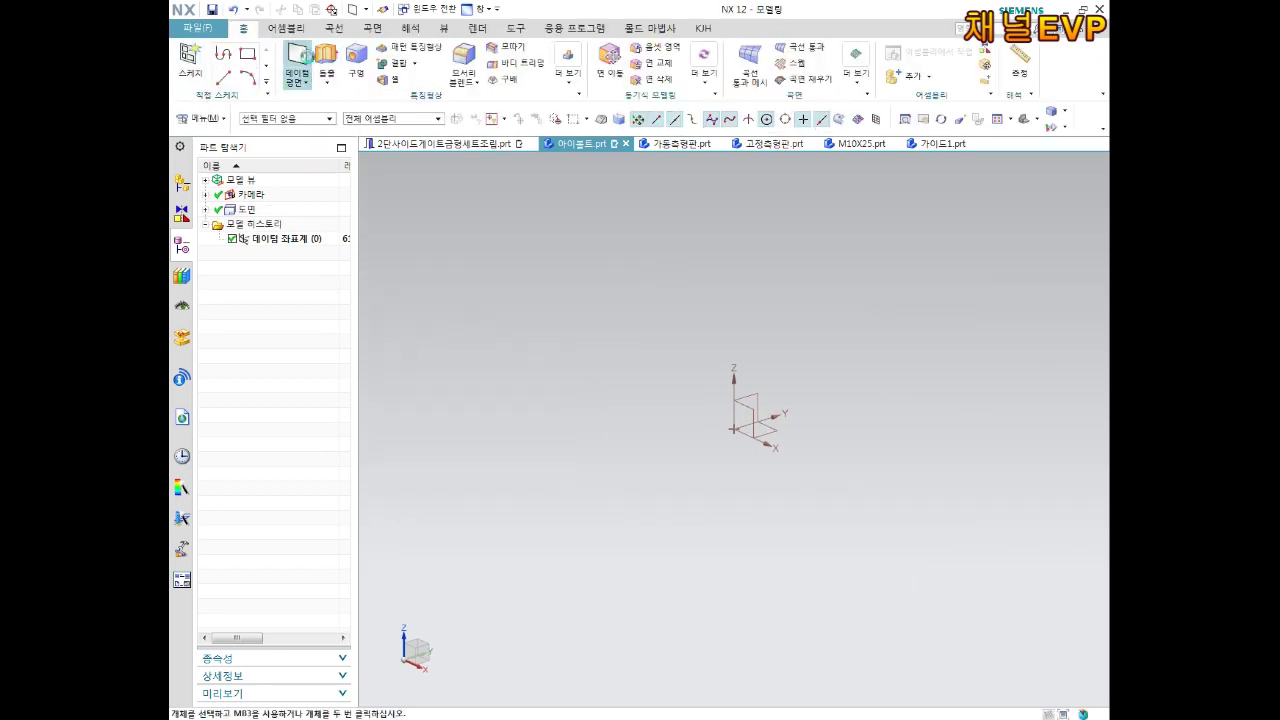
Undo the unwanted offset datum plane built from the XY plane.
click(760, 428)
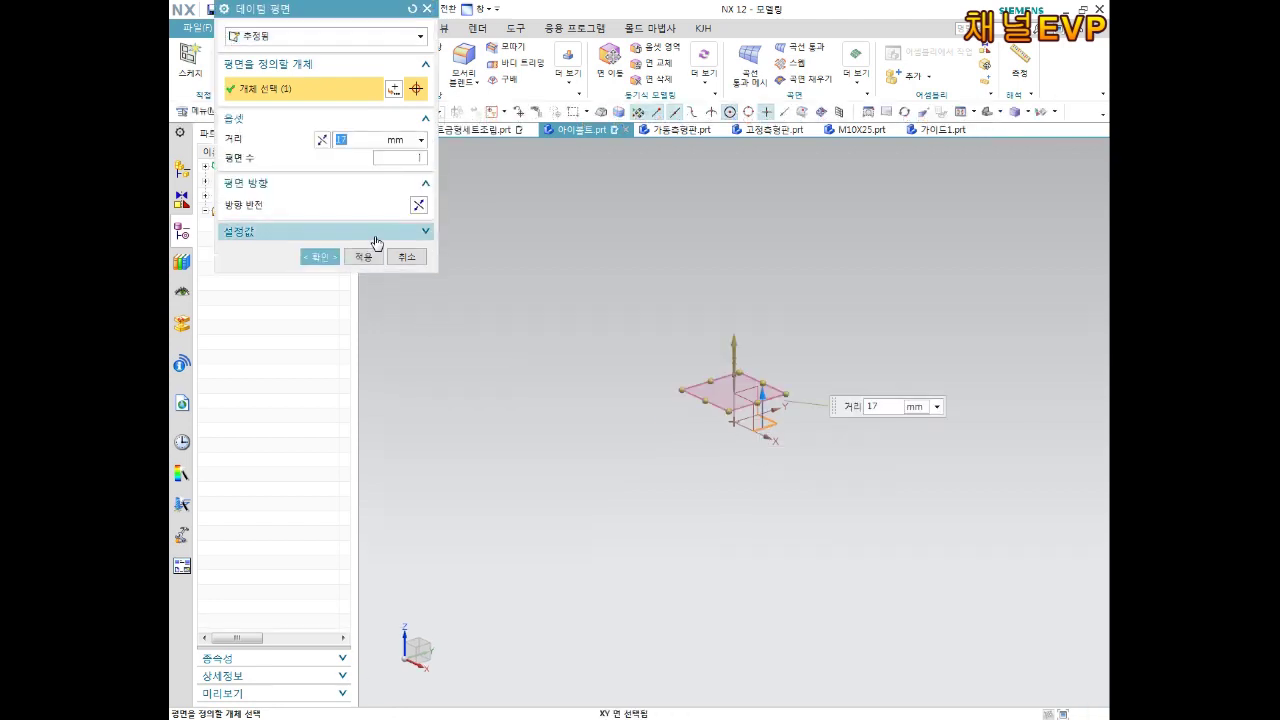
click(320, 257)
mouse_move(957, 371)
middle_down()
mouse_move(813, 436)
mouse_move(880, 394)
middle_up()
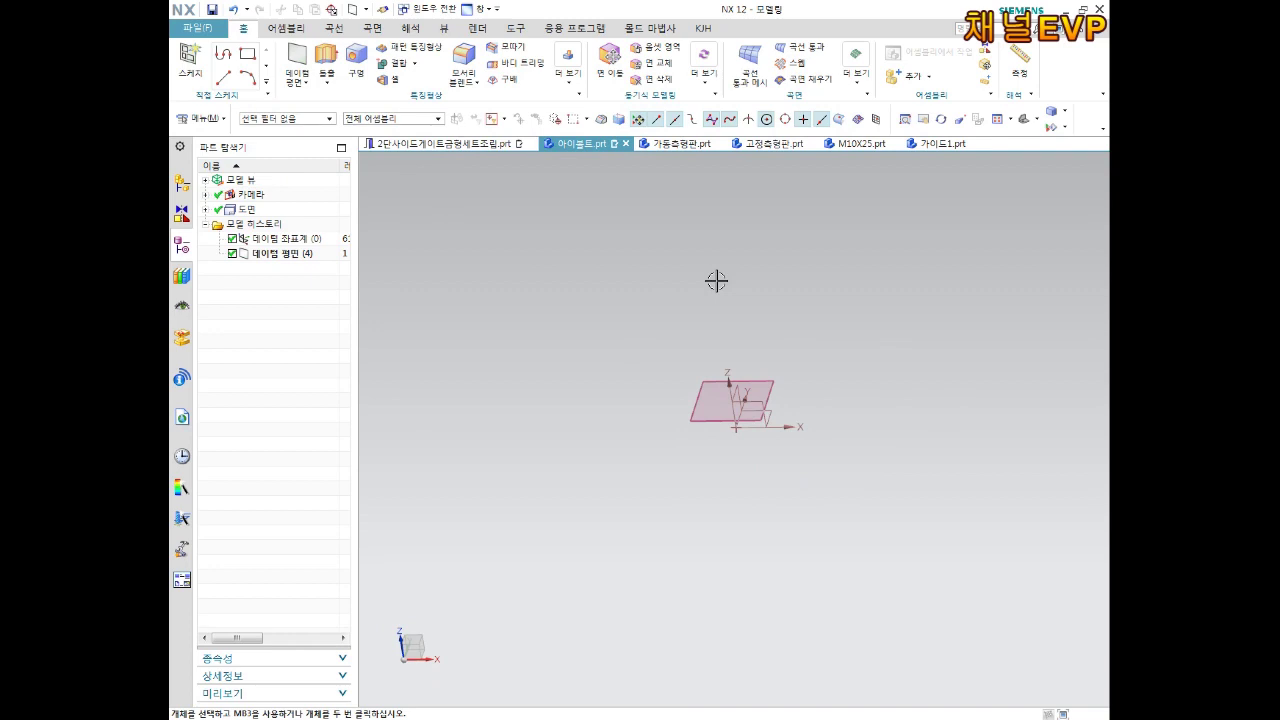
key(ctrl+z)
Start a sketch on the XY plane and draw two concentric circles at the origin.
click(182, 60)
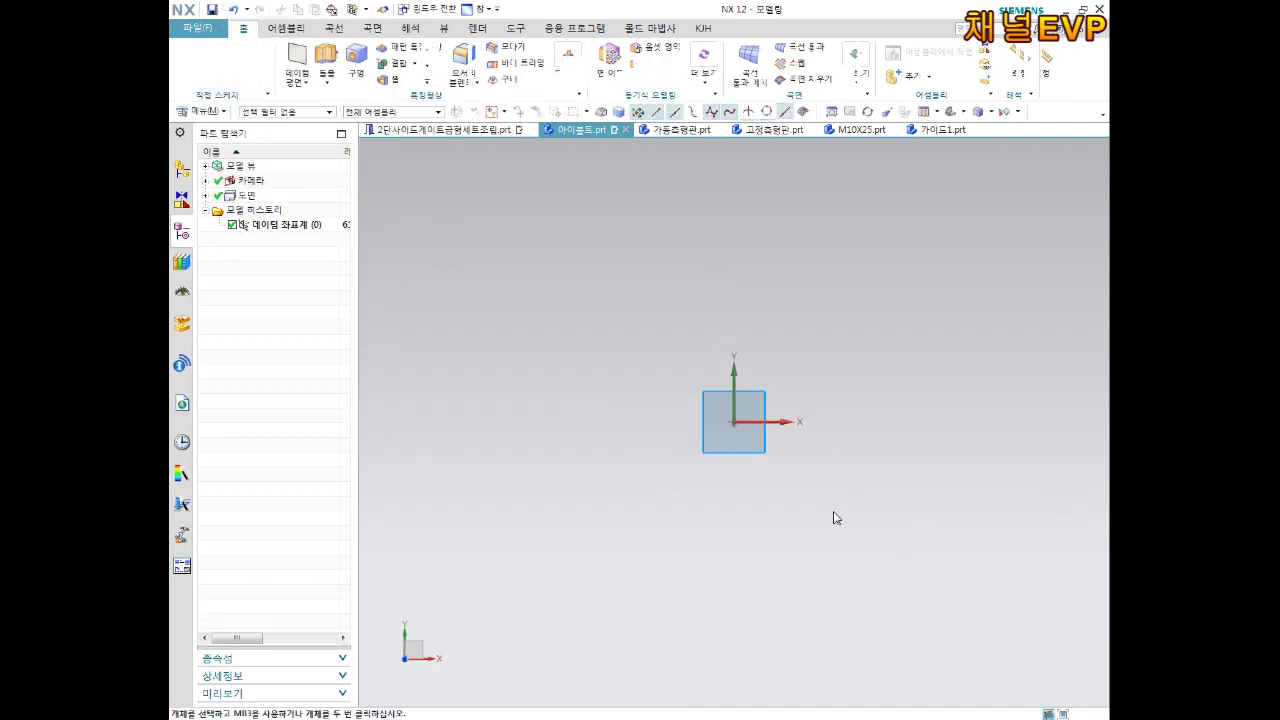
click(360, 53)
click(734, 421)
click(808, 291)
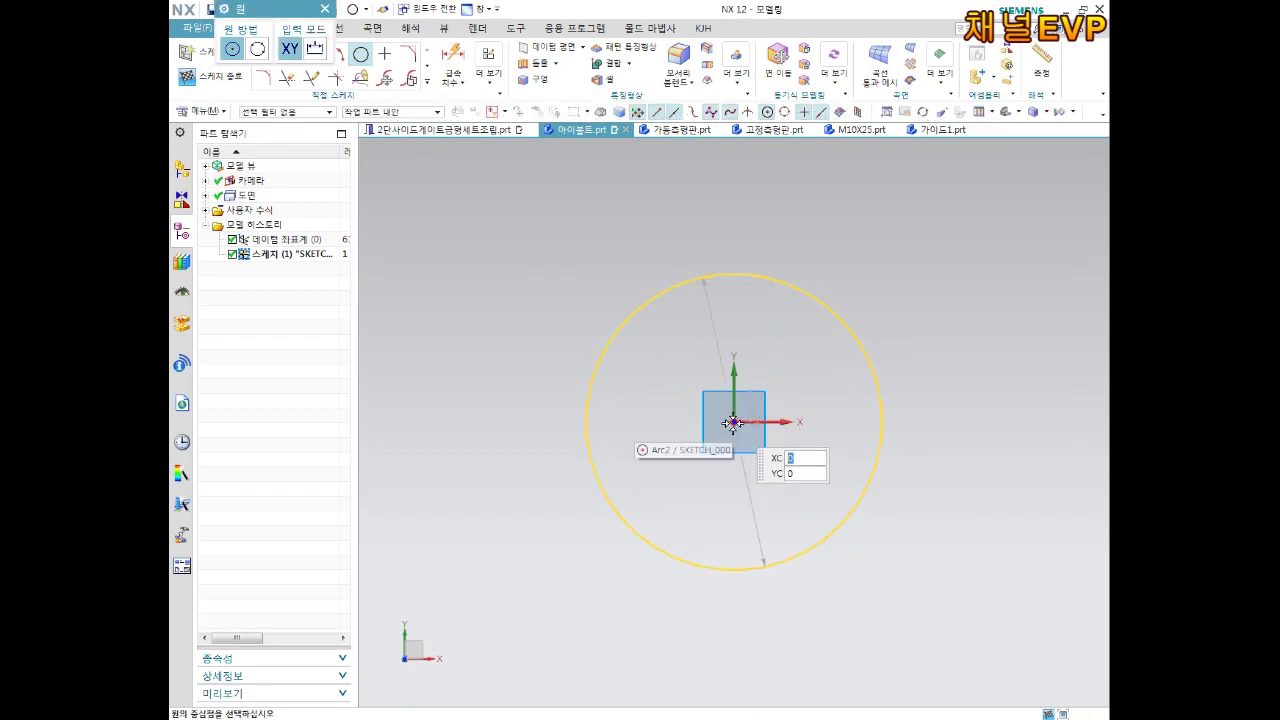
click(734, 421)
click(800, 320)
key(Escape)
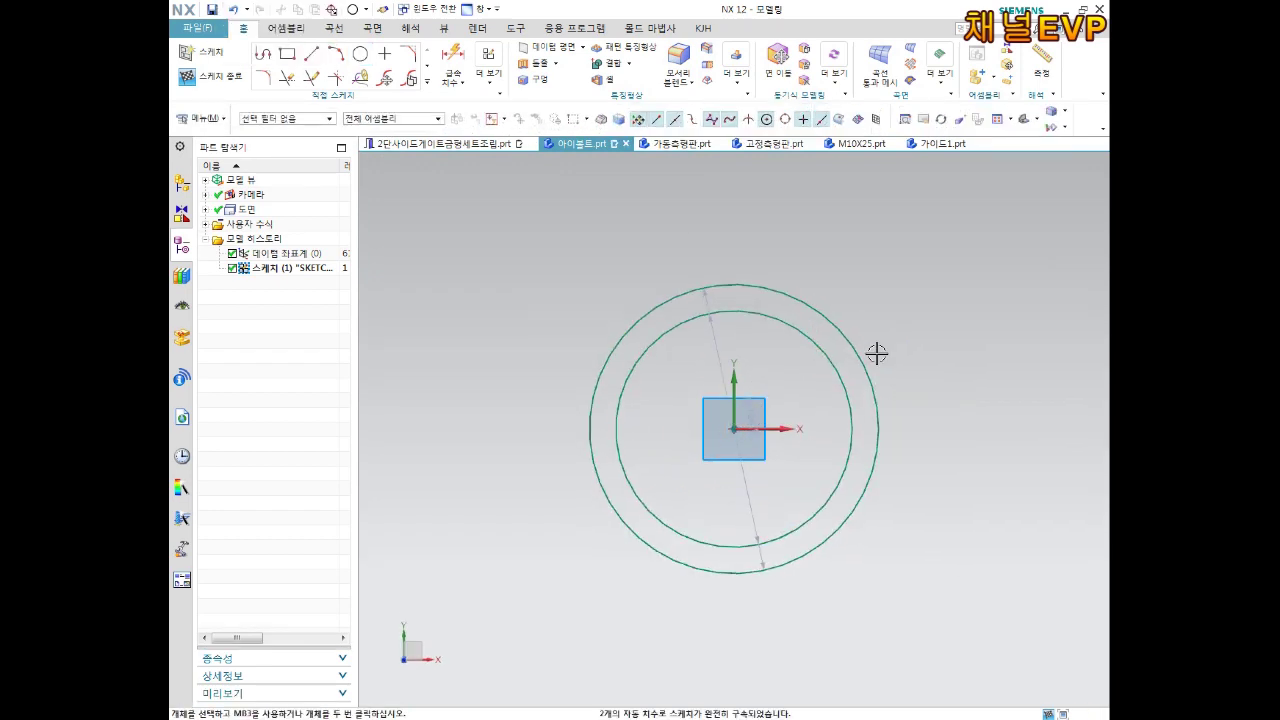
Dimension the circles to diameters 50 and 25, then finish the sketch.
key(d)
click(836, 320)
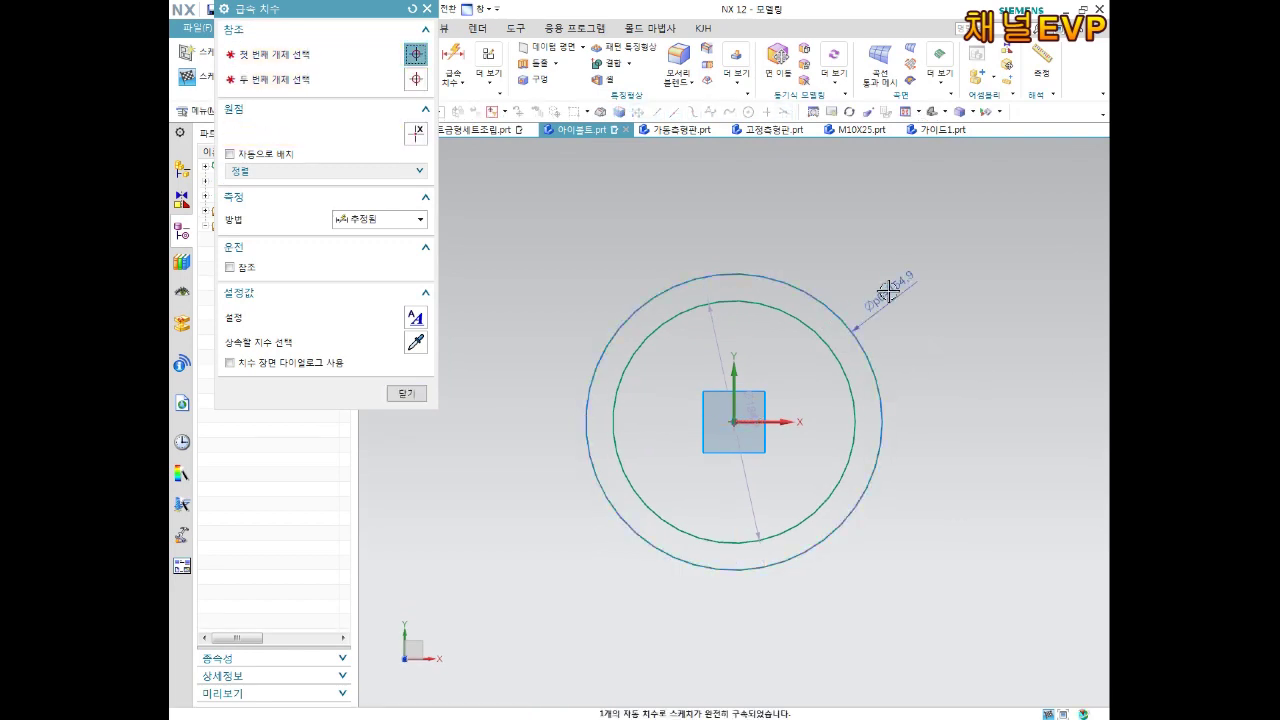
click(888, 291)
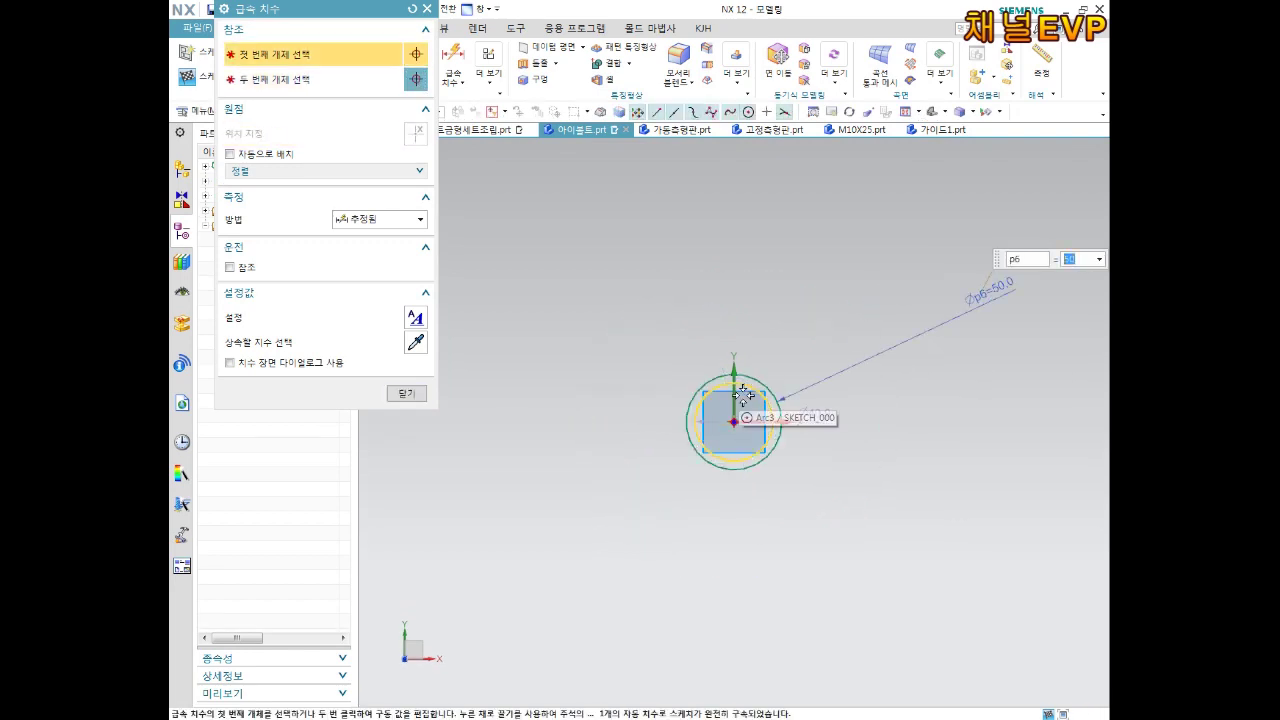
scroll(760, 390, down, 4)
click(778, 371)
click(793, 313)
text(25)
key(Return)
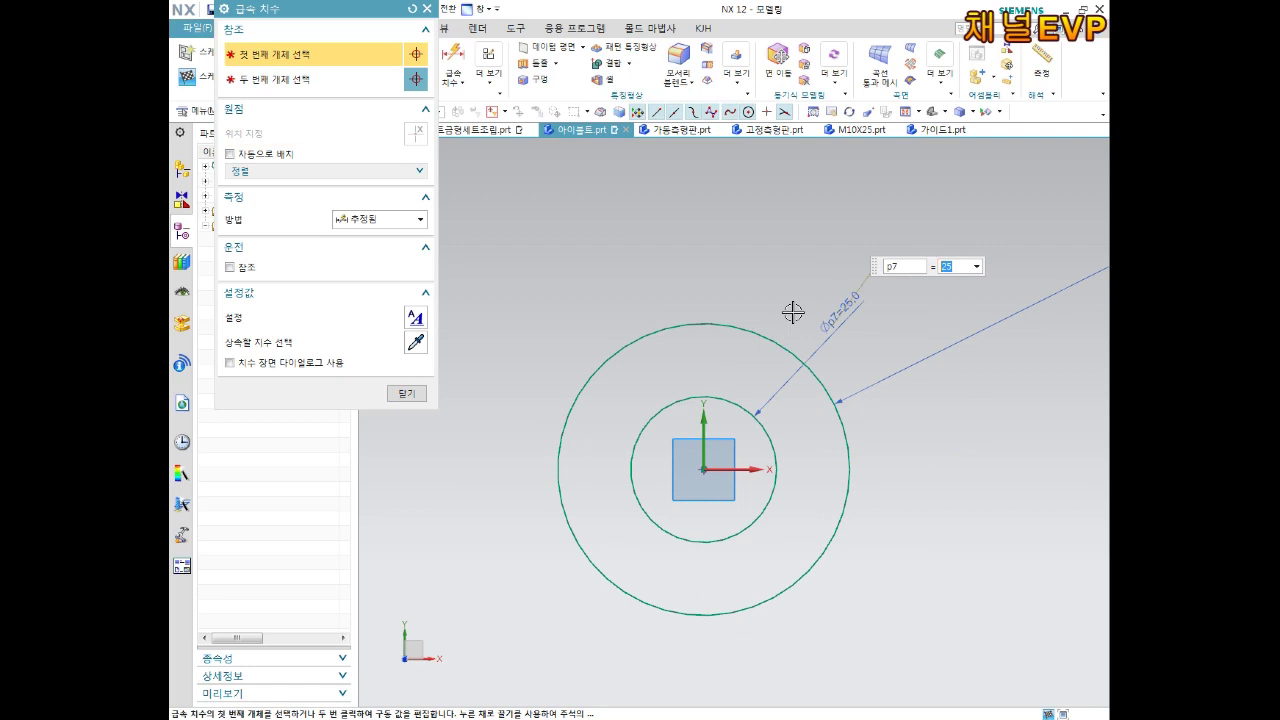
click(424, 398)
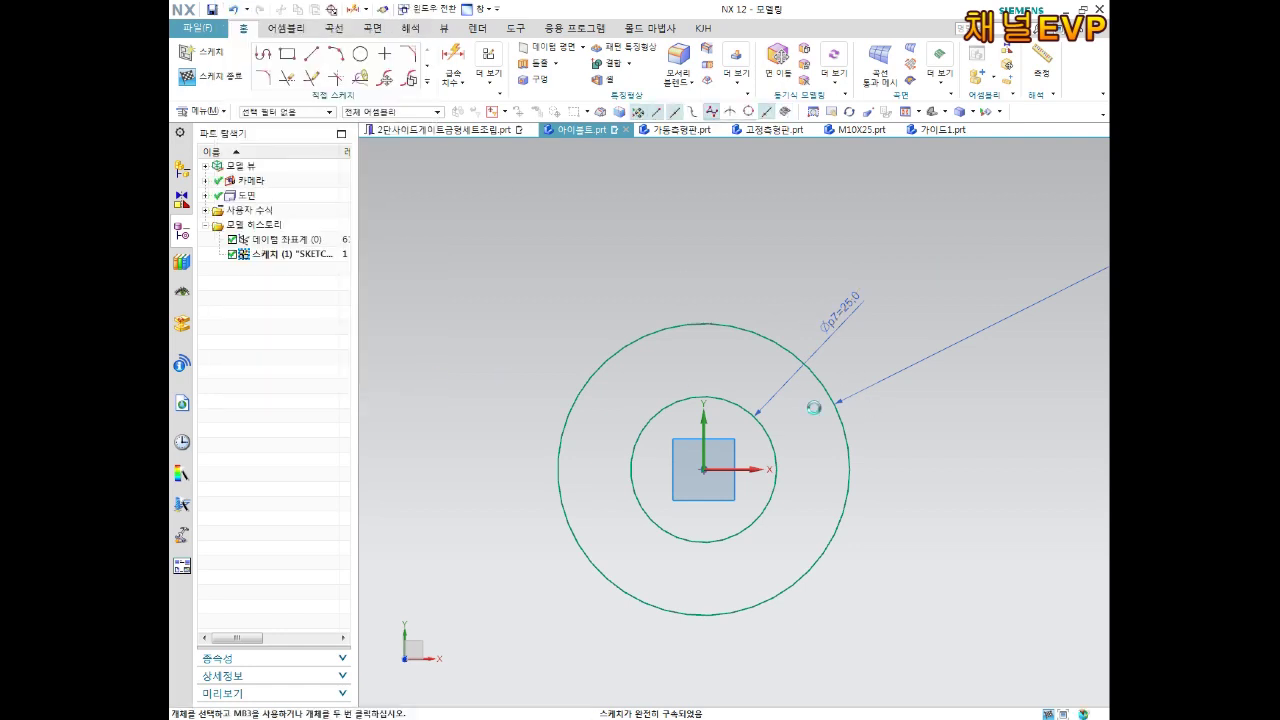
click(222, 80)
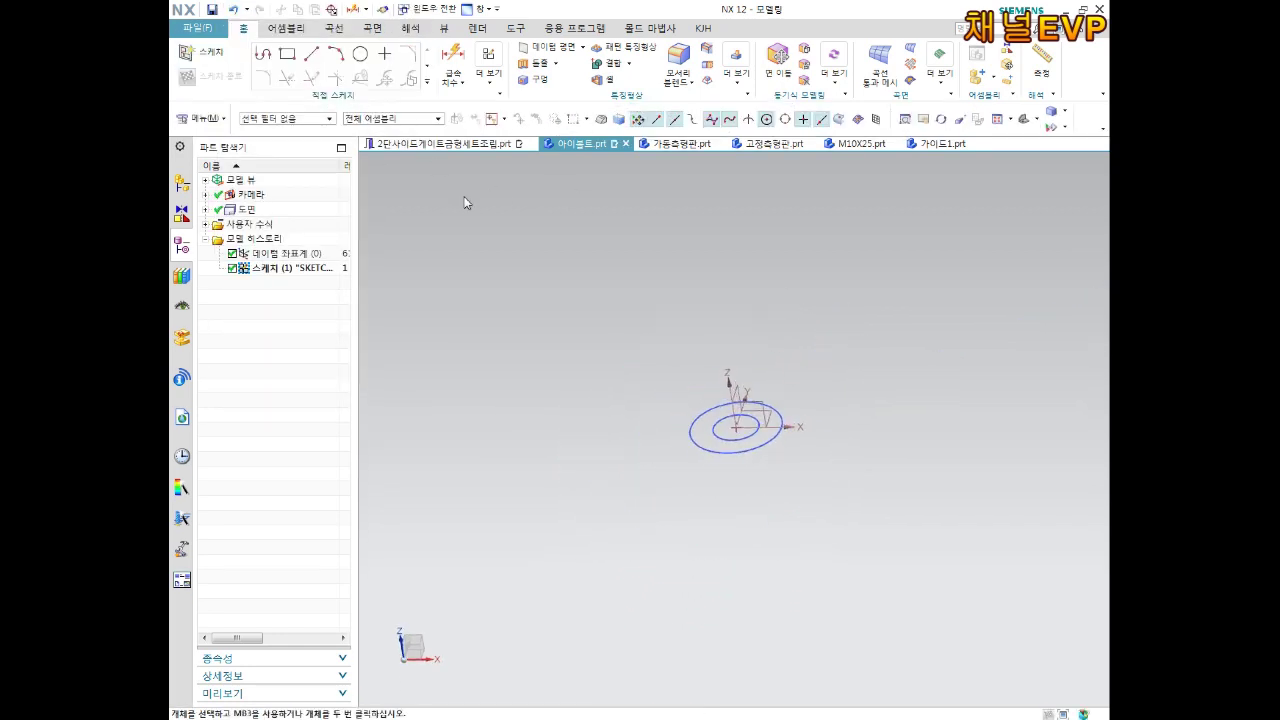
Extrude both circles 25 mm into a solid ring.
key(Home)
click(326, 60)
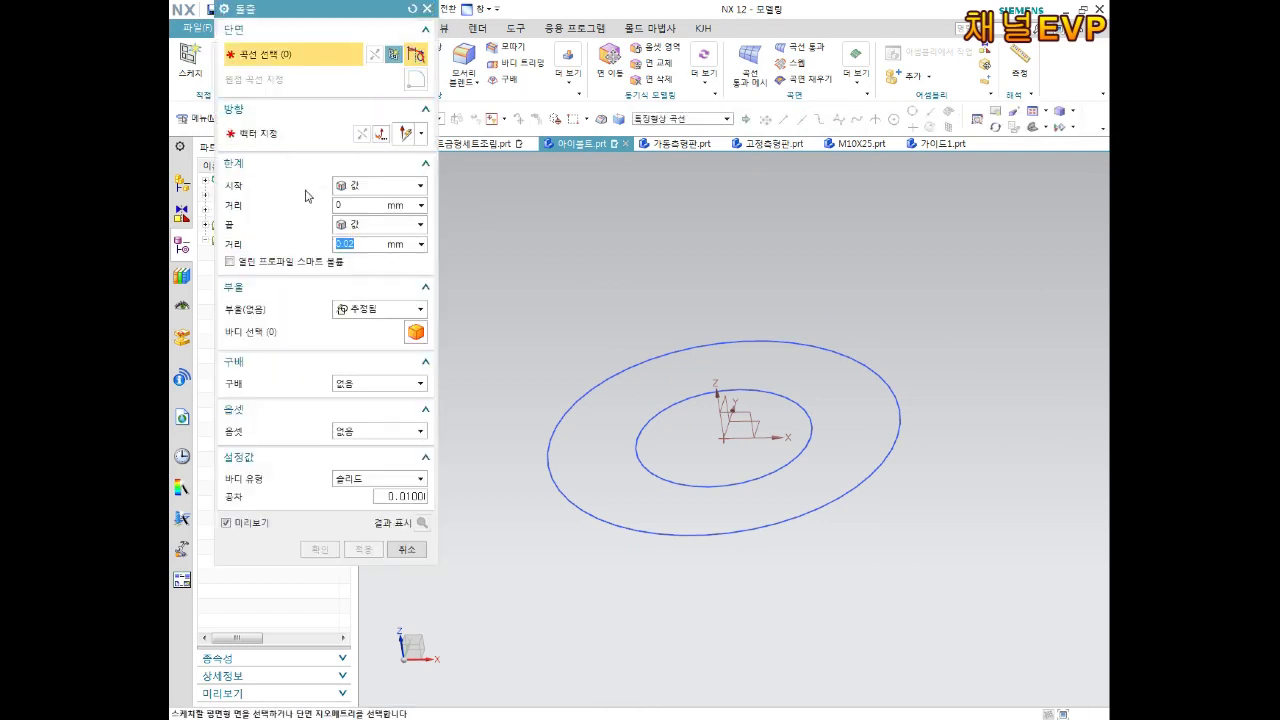
click(730, 381)
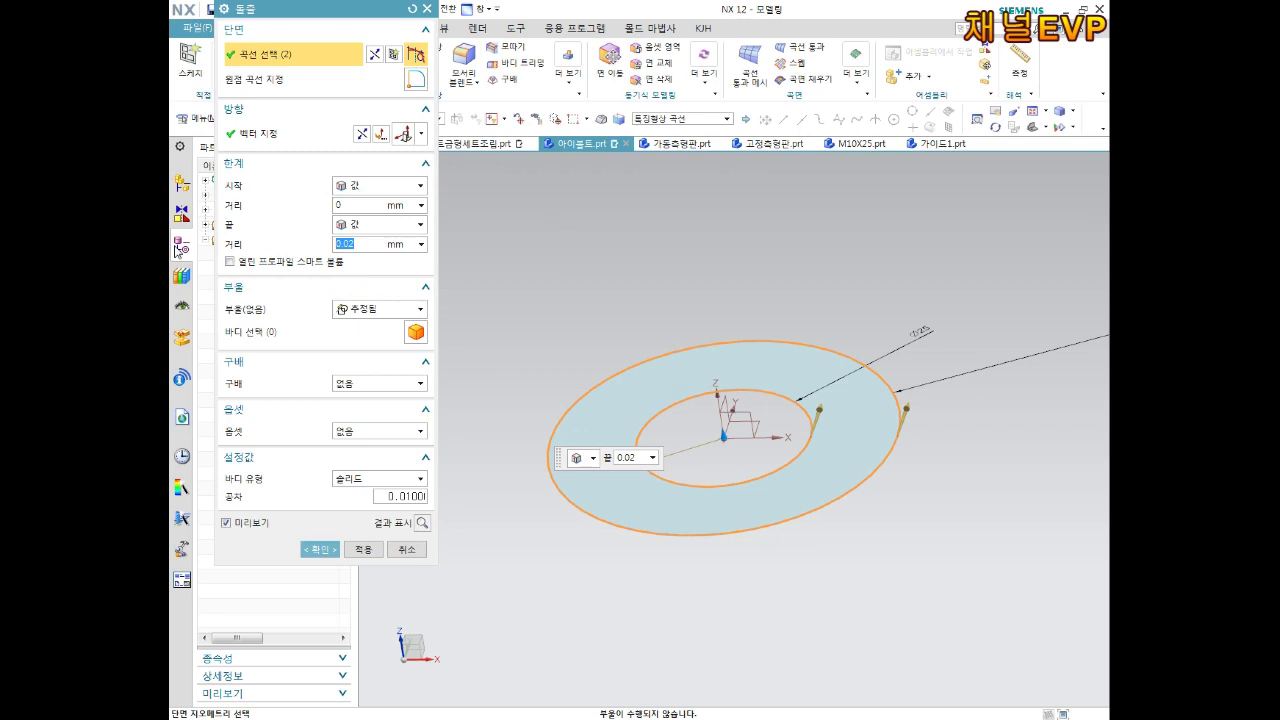
text(25)
key(Return)
mouse_move(621, 405)
middle_down()
mouse_move(786, 400)
mouse_move(766, 391)
mouse_move(747, 413)
middle_up()
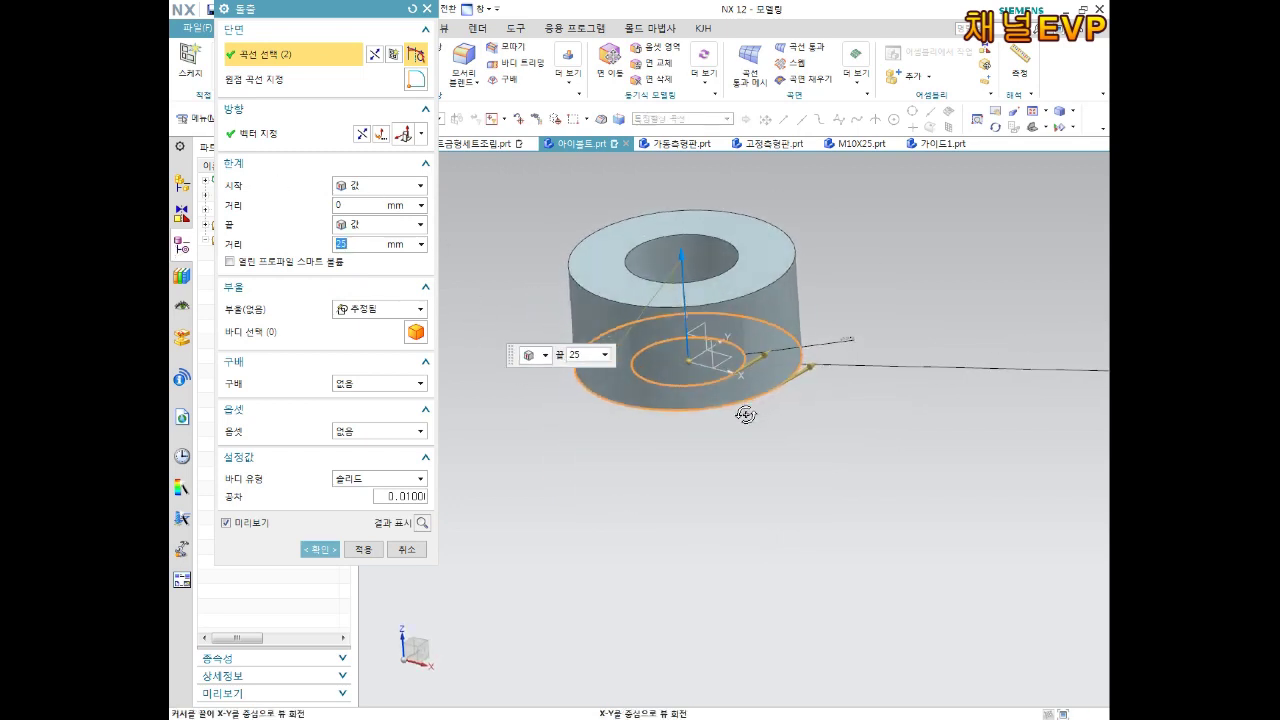
scroll(747, 413, down, 3)
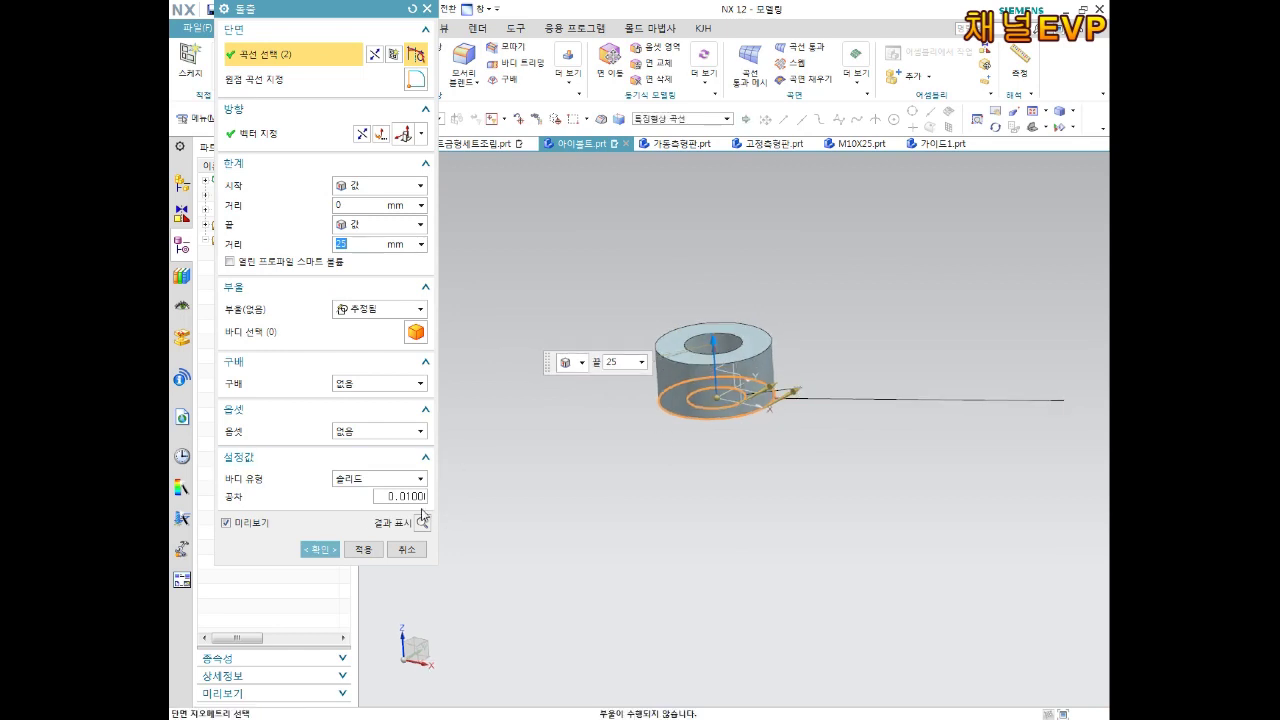
click(320, 549)
mouse_move(749, 457)
middle_down()
mouse_move(731, 354)
mouse_move(737, 423)
mouse_move(698, 403)
mouse_move(709, 444)
mouse_move(729, 443)
mouse_move(700, 437)
middle_up()
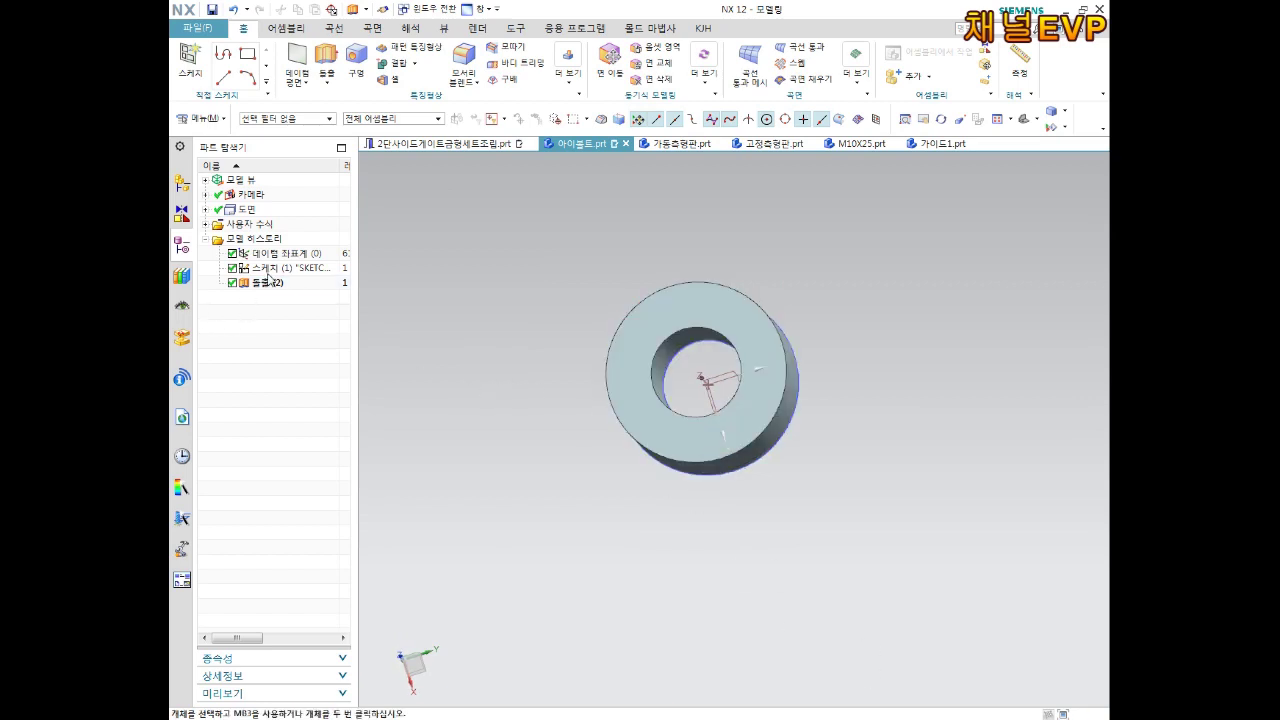
Edit the 돌출 (2) extrusion distance to 12.5 mm.
right_click(265, 287)
click(290, 306)
text(12.5)
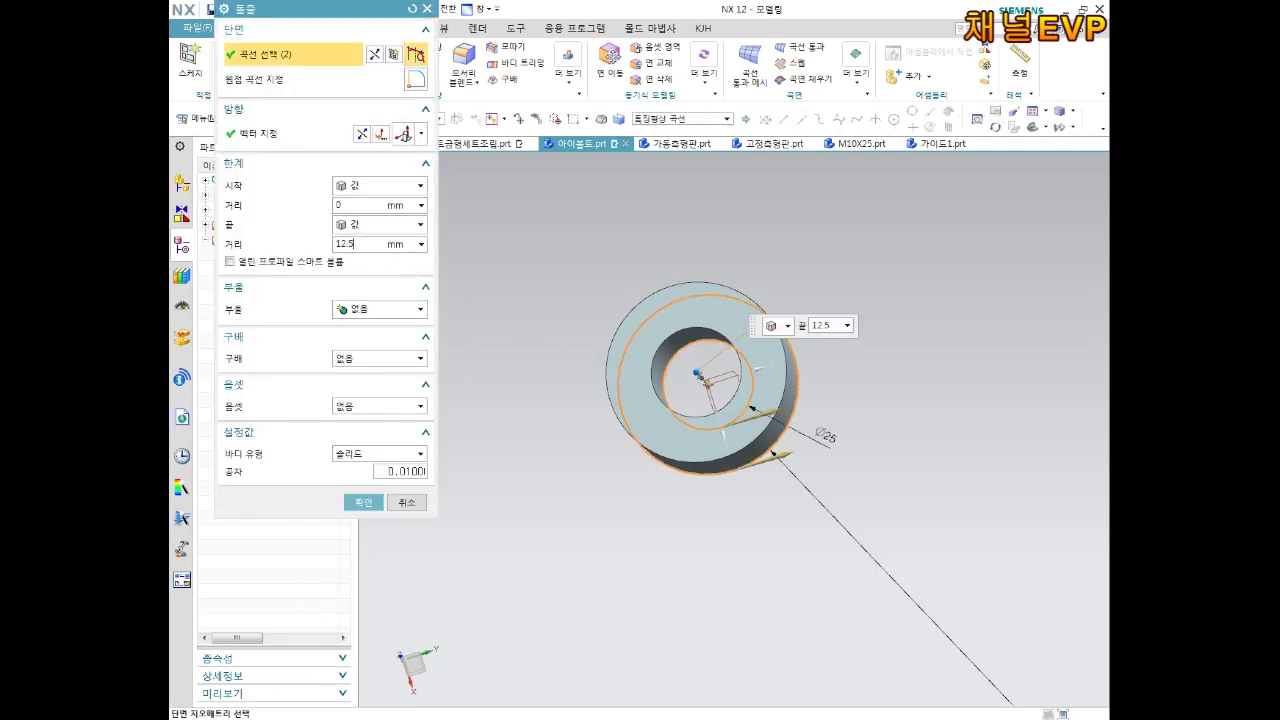
text(2.5)
key(Return)
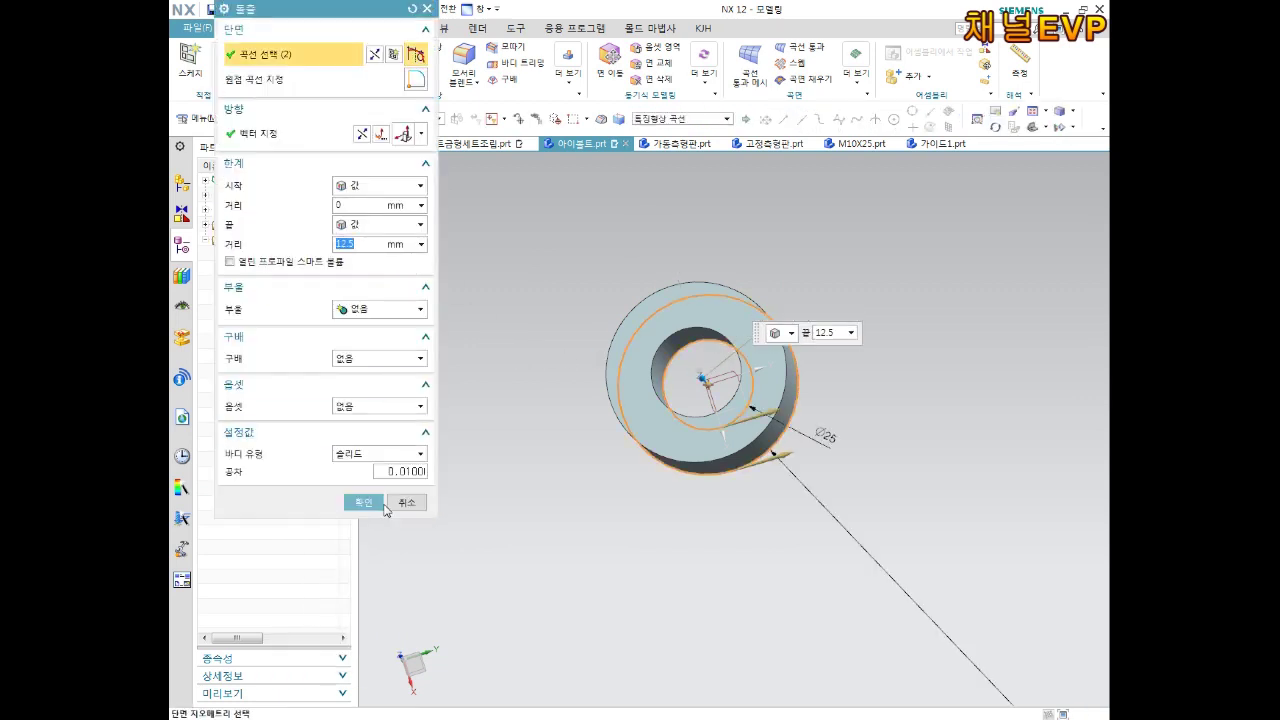
click(383, 506)
mouse_move(694, 500)
middle_down()
mouse_move(748, 428)
mouse_move(760, 463)
mouse_move(848, 387)
mouse_move(814, 417)
mouse_move(760, 411)
mouse_move(735, 395)
mouse_move(745, 370)
mouse_move(737, 431)
mouse_move(677, 468)
mouse_move(767, 421)
middle_up()
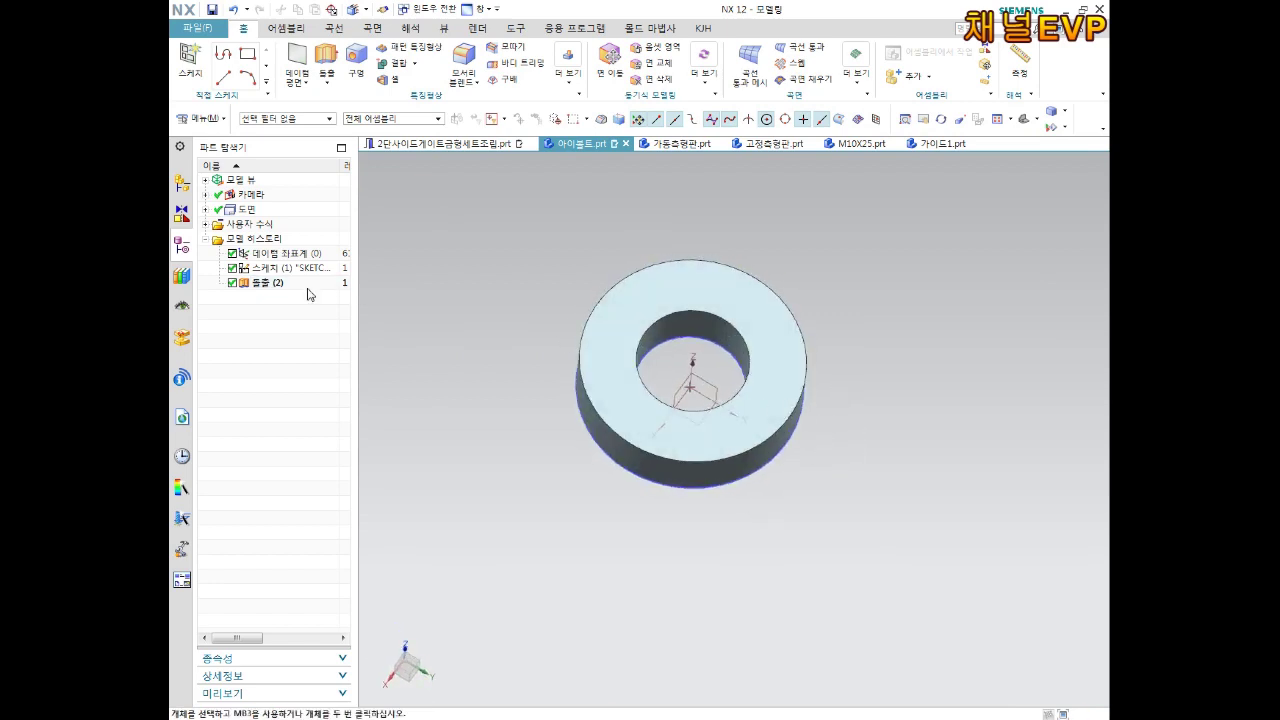
right_click(280, 268)
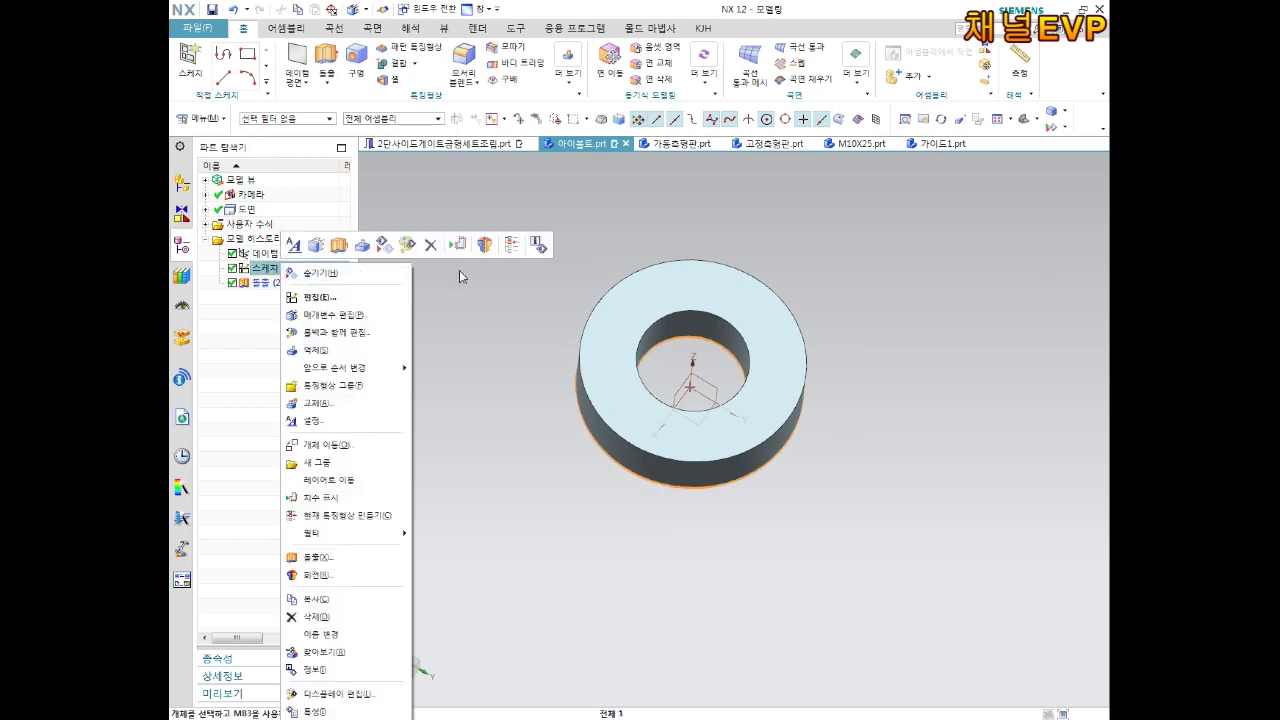
click(872, 514)
mouse_move(860, 506)
middle_down()
mouse_move(829, 443)
mouse_move(791, 454)
middle_up()
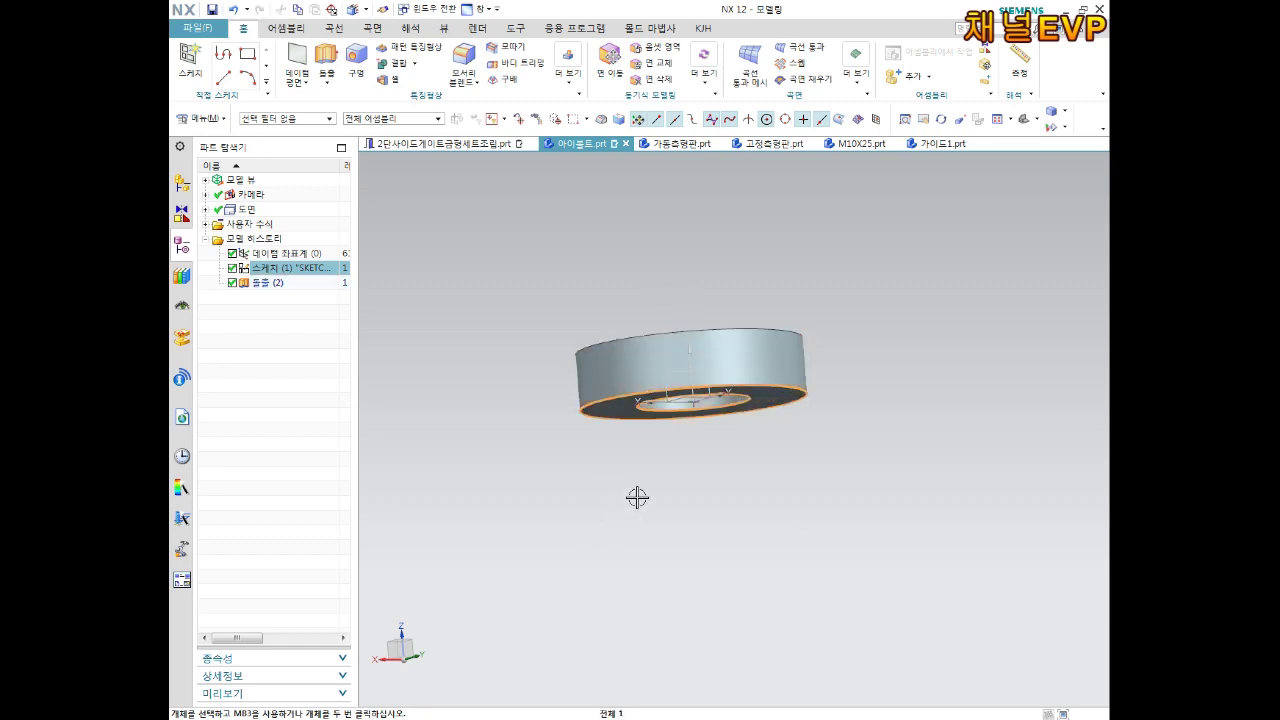
key(End)
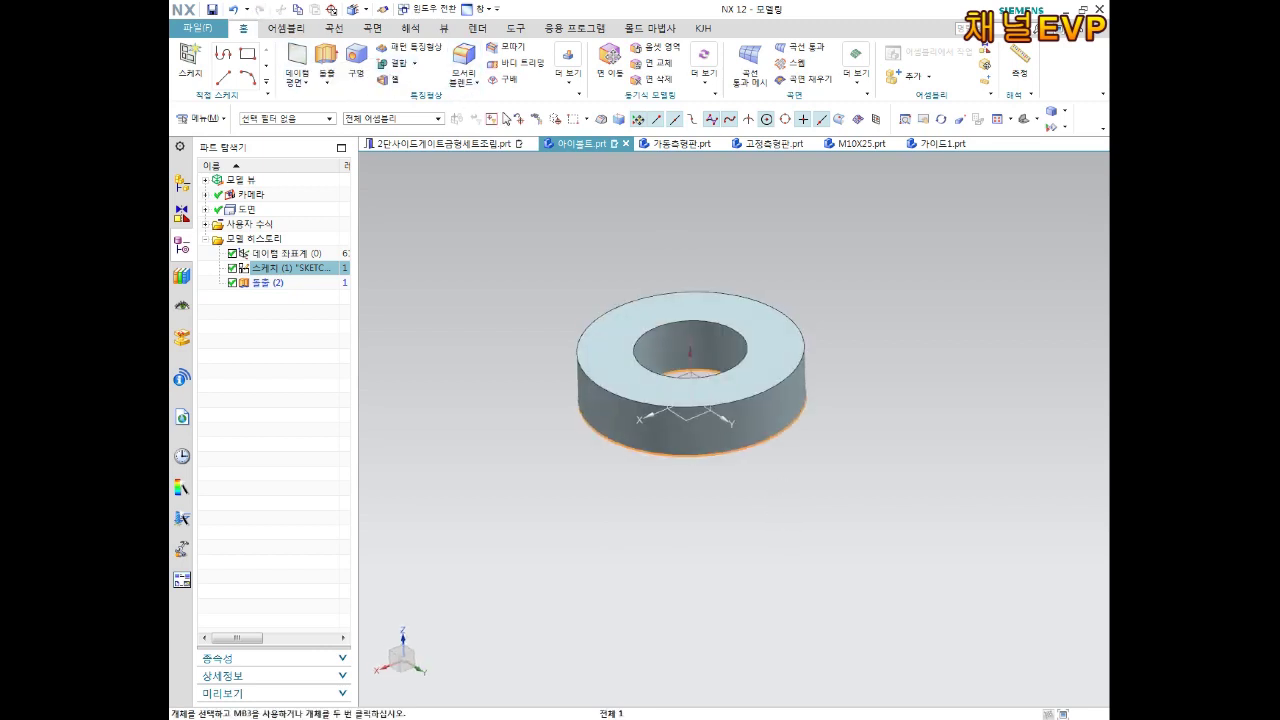
Round the washer's four edges with a 6.25 mm edge blend.
click(464, 62)
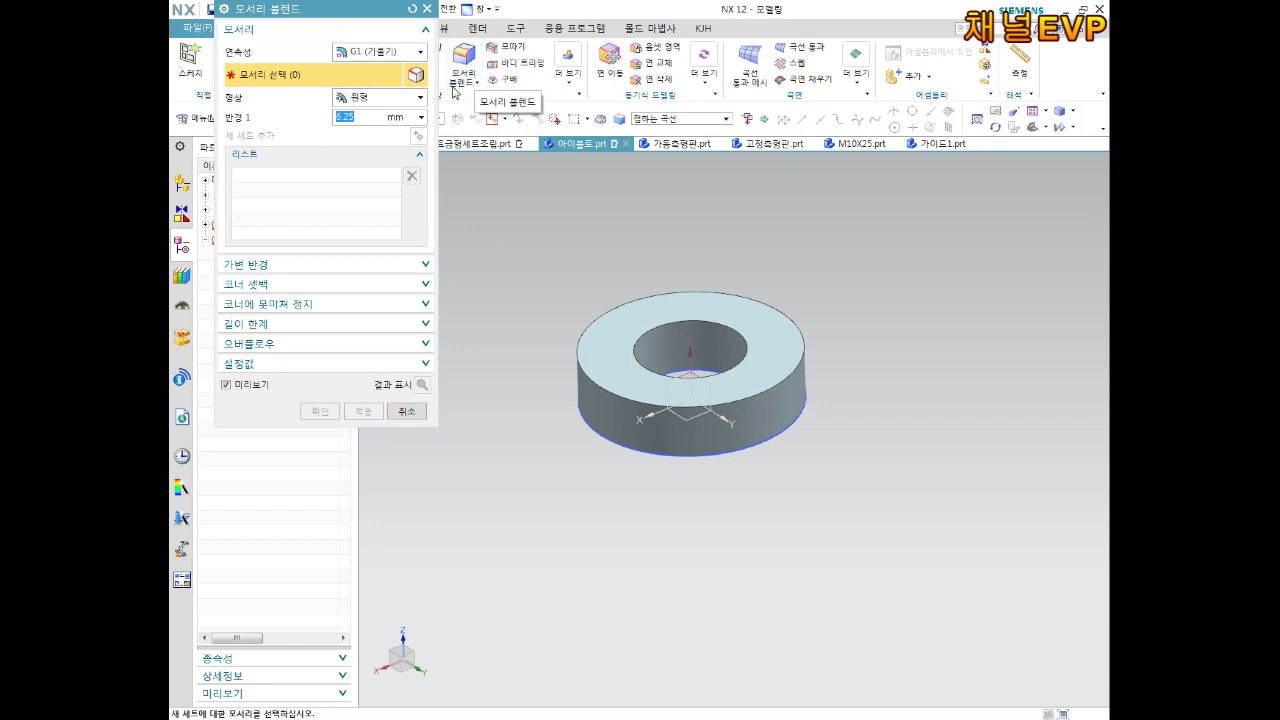
drag(347, 25, 422, 177)
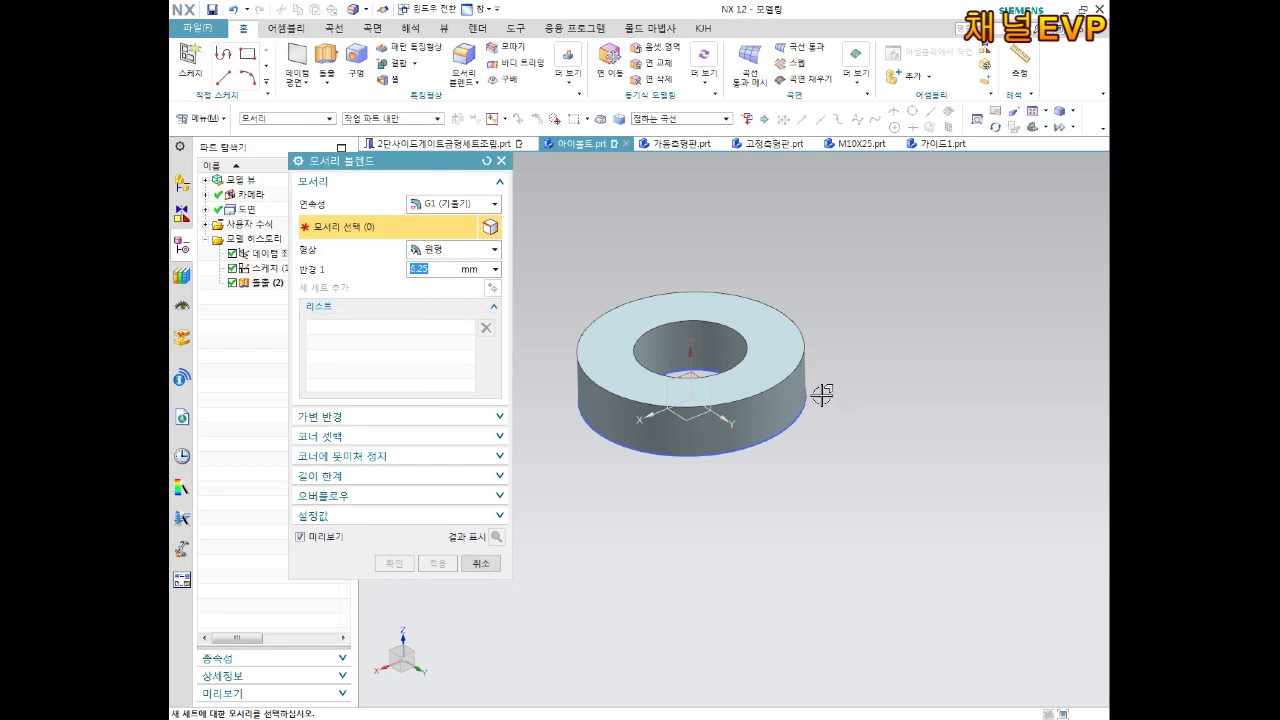
scroll(821, 395, down, 3)
click(775, 362)
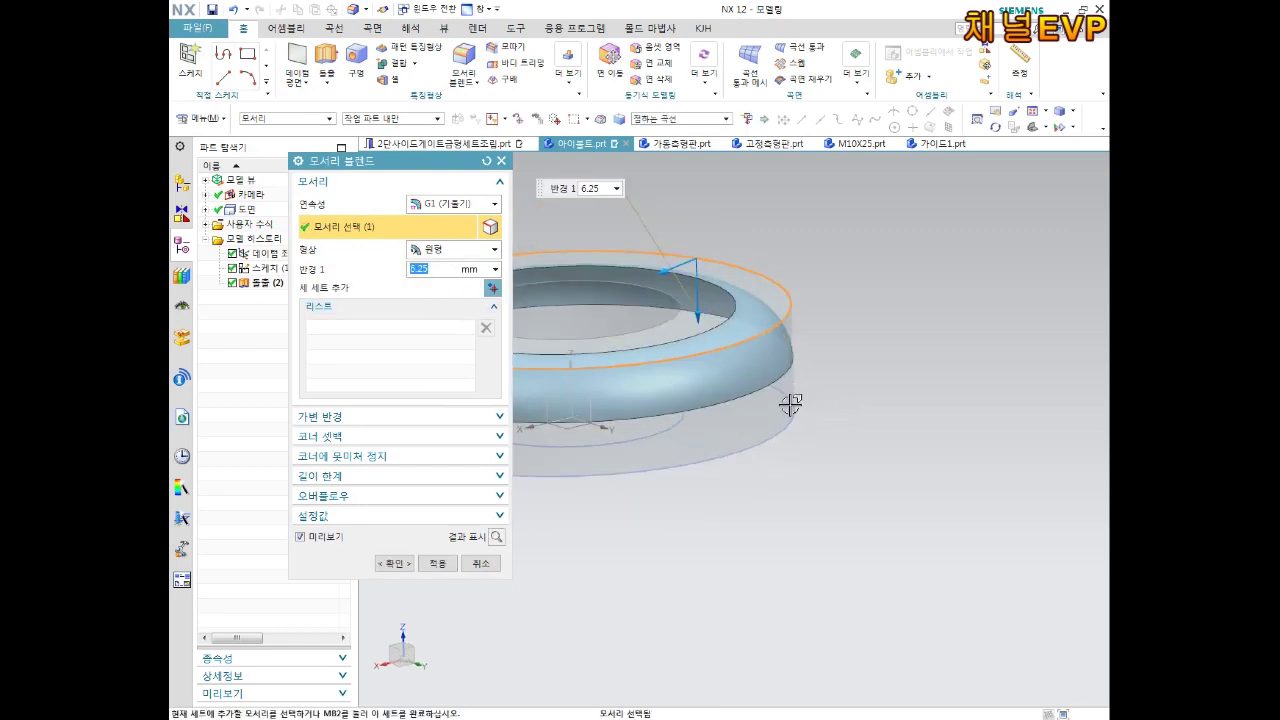
click(788, 422)
middle_drag(788, 422, 760, 423)
click(680, 393)
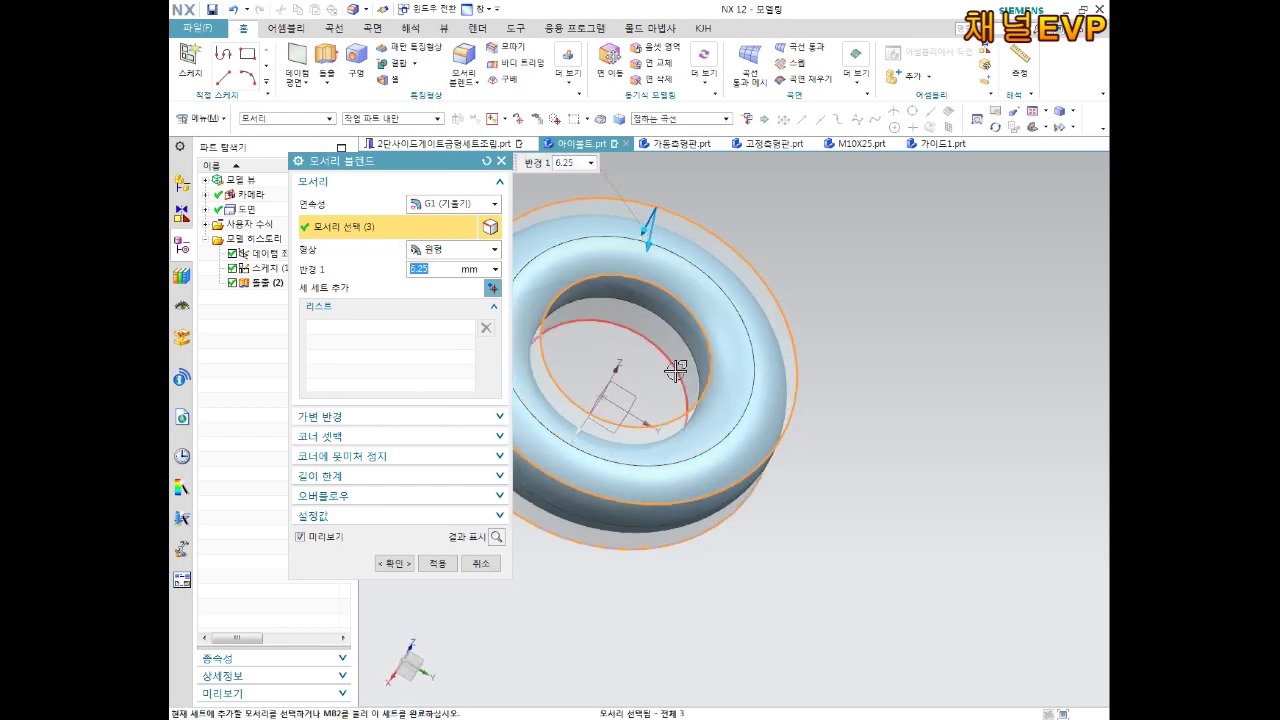
click(676, 372)
click(394, 563)
Orbit and fit the view to inspect the resulting torus.
mouse_move(749, 463)
middle_down()
mouse_move(720, 373)
mouse_move(703, 434)
mouse_move(754, 480)
mouse_move(809, 437)
mouse_move(646, 540)
mouse_move(824, 329)
mouse_move(731, 351)
mouse_move(620, 449)
mouse_move(600, 449)
mouse_move(686, 336)
mouse_move(670, 410)
mouse_move(742, 414)
mouse_move(614, 437)
middle_up()
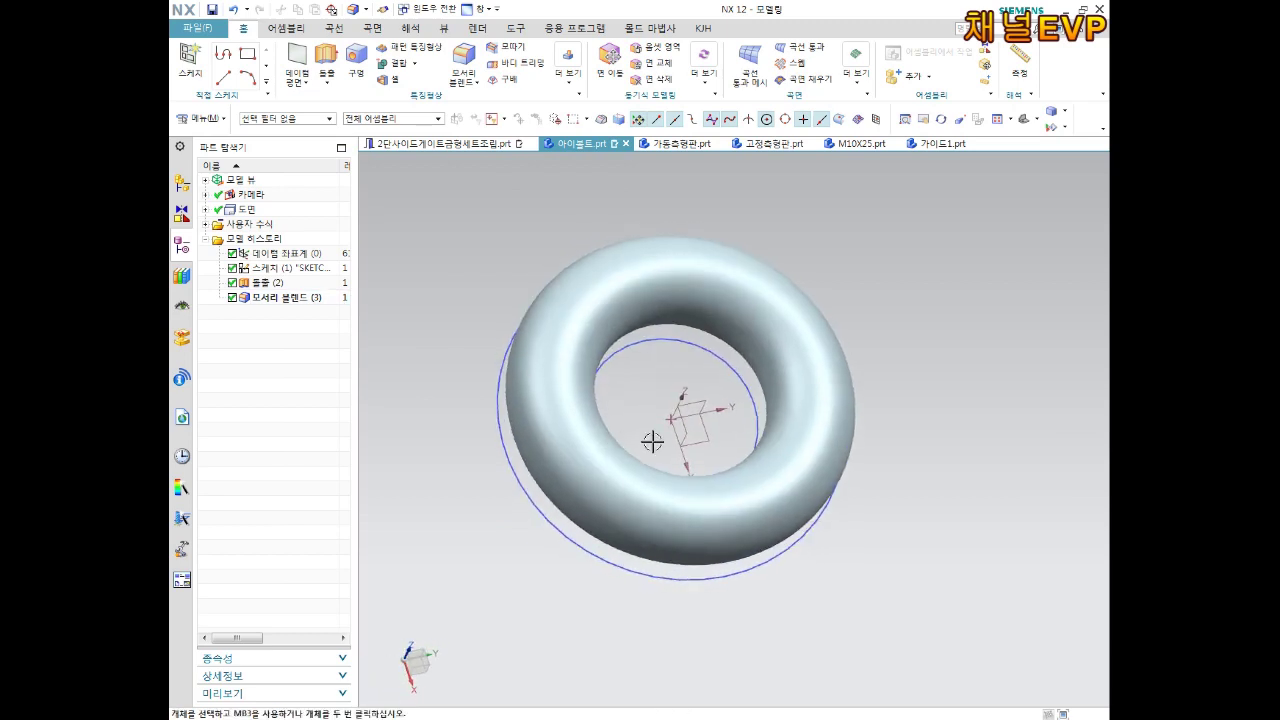
scroll(796, 453, down, 3)
mouse_move(891, 489)
middle_down()
mouse_move(917, 397)
mouse_move(929, 440)
mouse_move(915, 486)
mouse_move(948, 378)
middle_up()
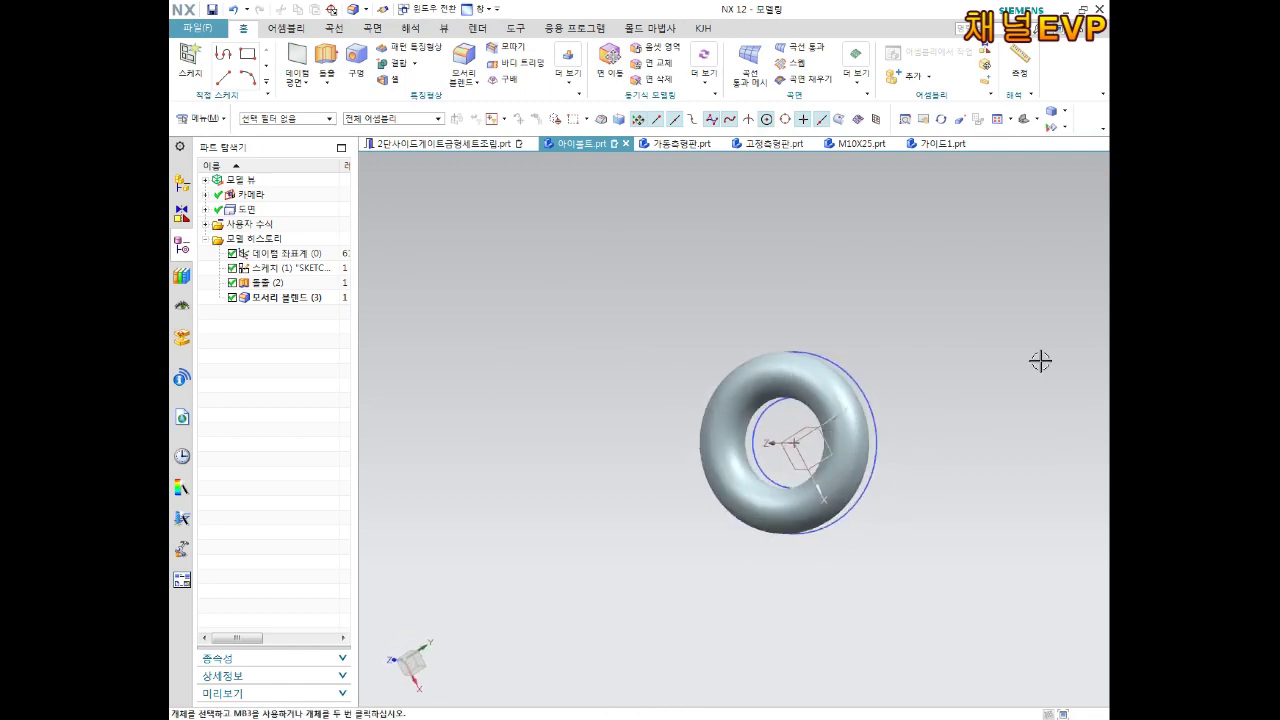
key(Home)
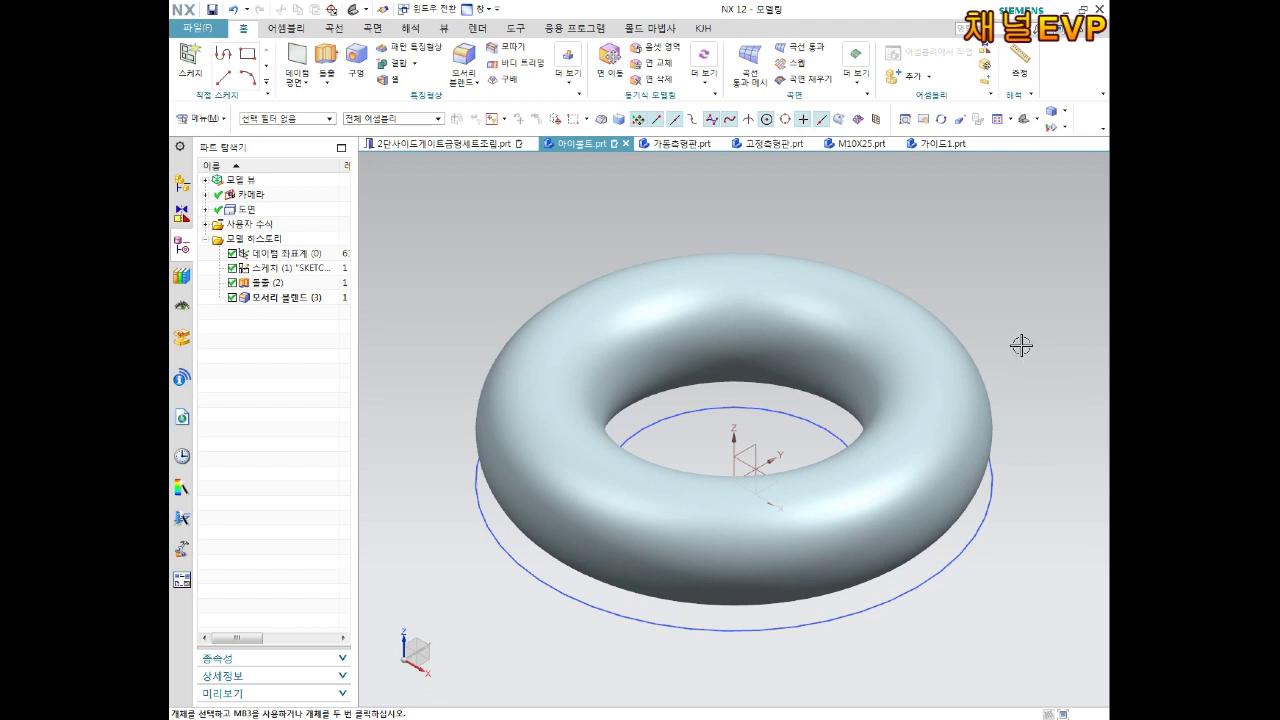
scroll(1021, 345, down, 3)
middle_drag(991, 429, 980, 457)
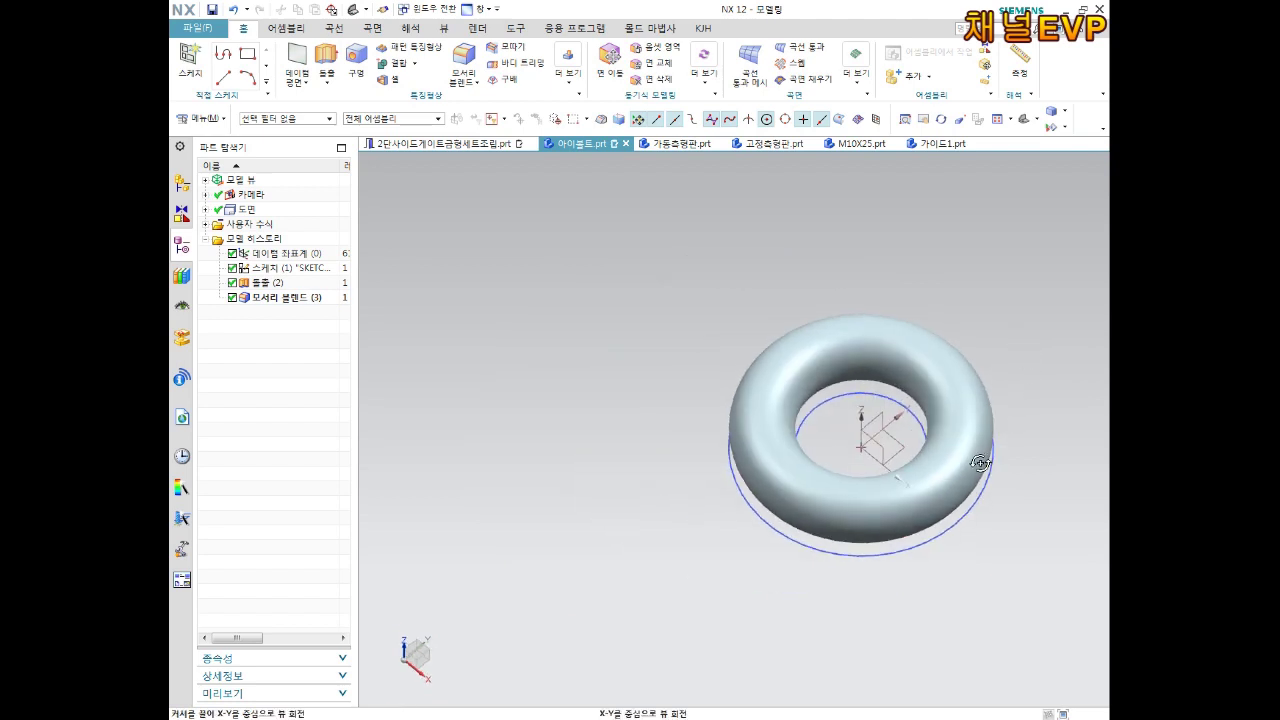
Create a datum plane offset 17 mm from the reference plane.
click(301, 60)
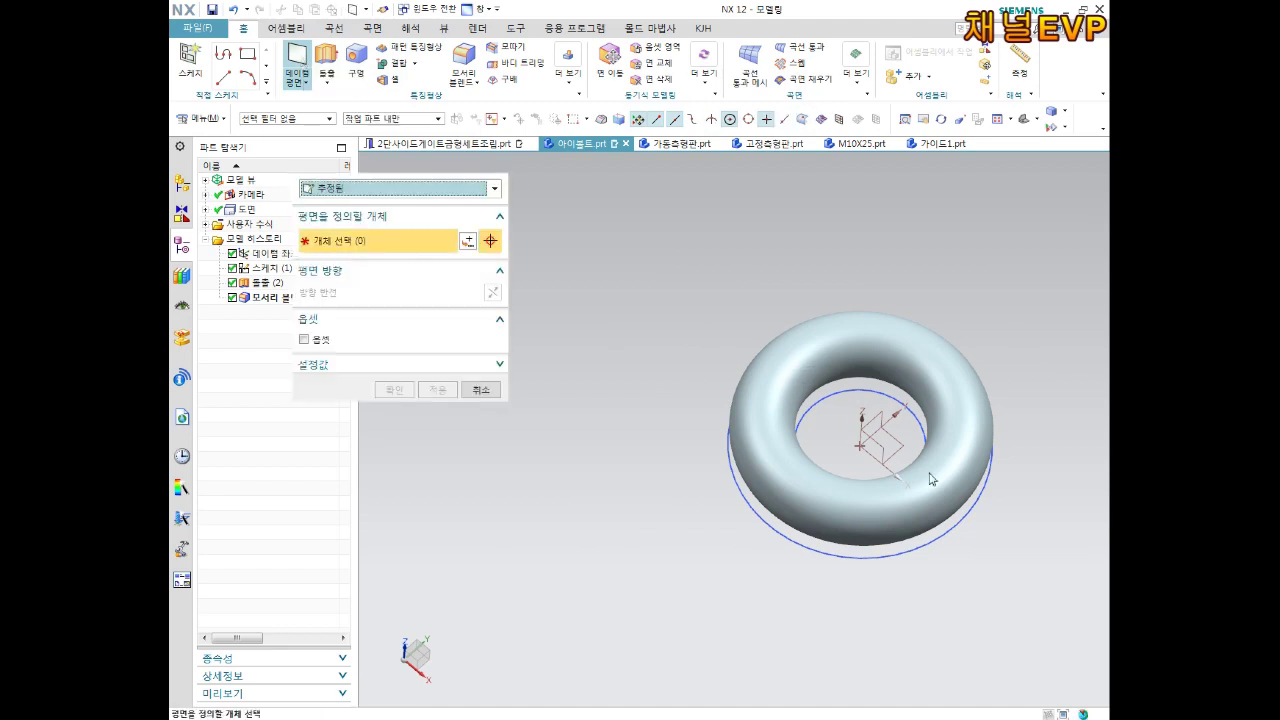
click(876, 436)
click(955, 425)
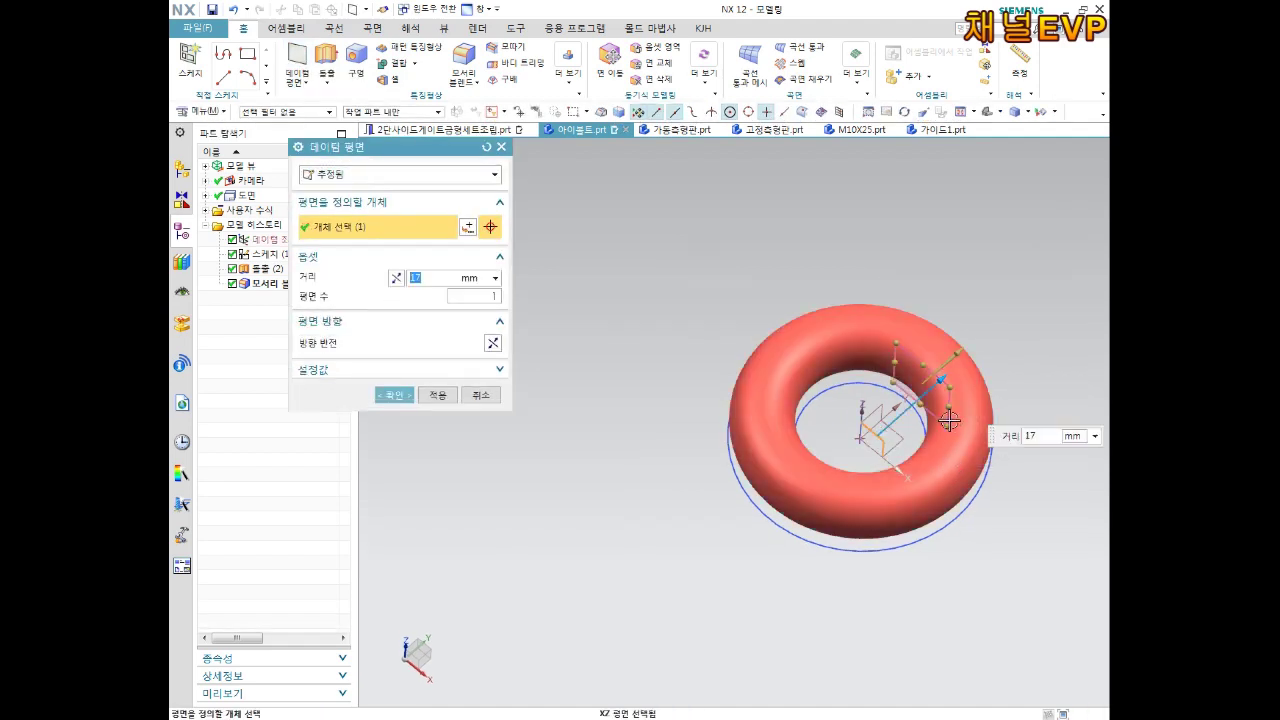
middle_click(955, 425)
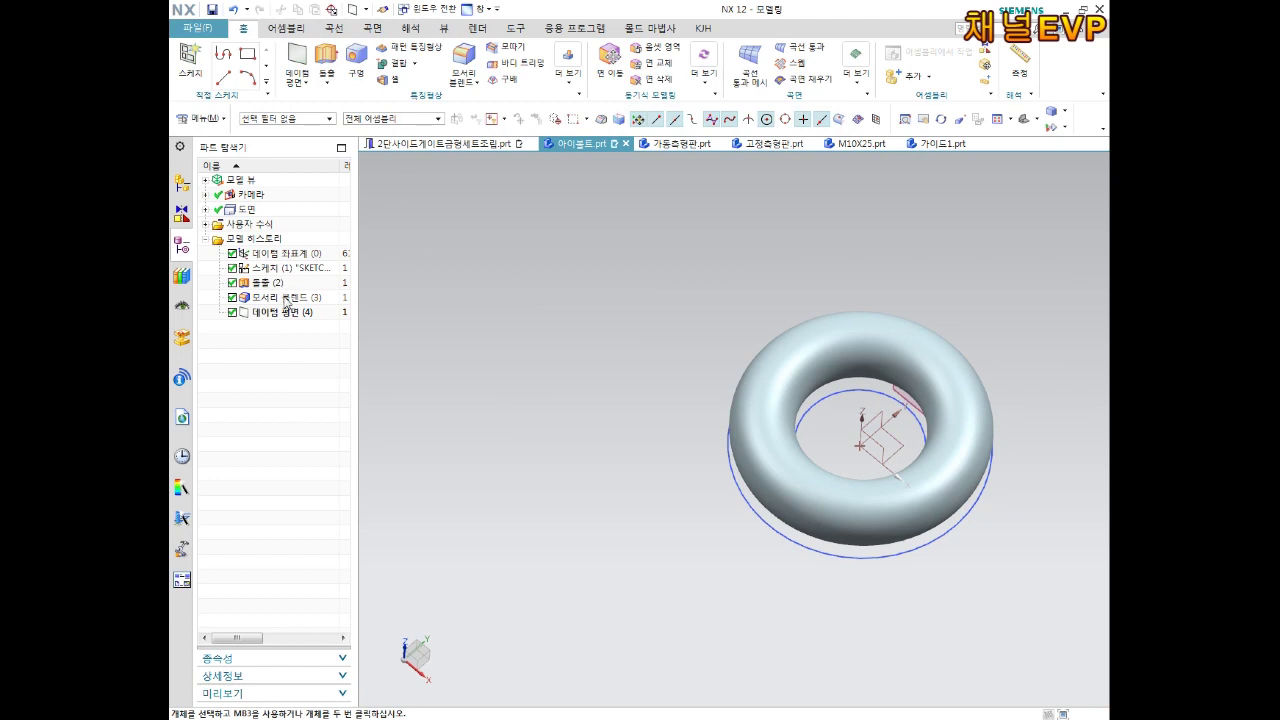
Edit the datum plane's offset distance to 50 mm.
right_click(285, 313)
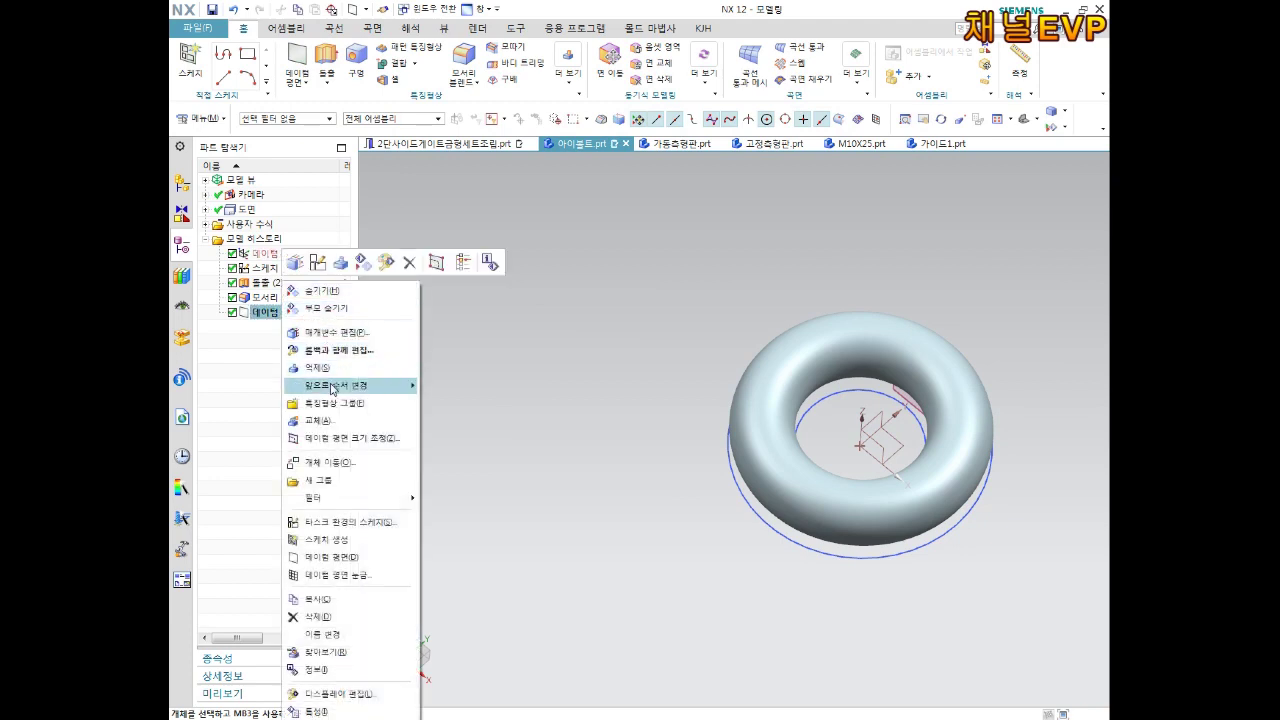
click(330, 332)
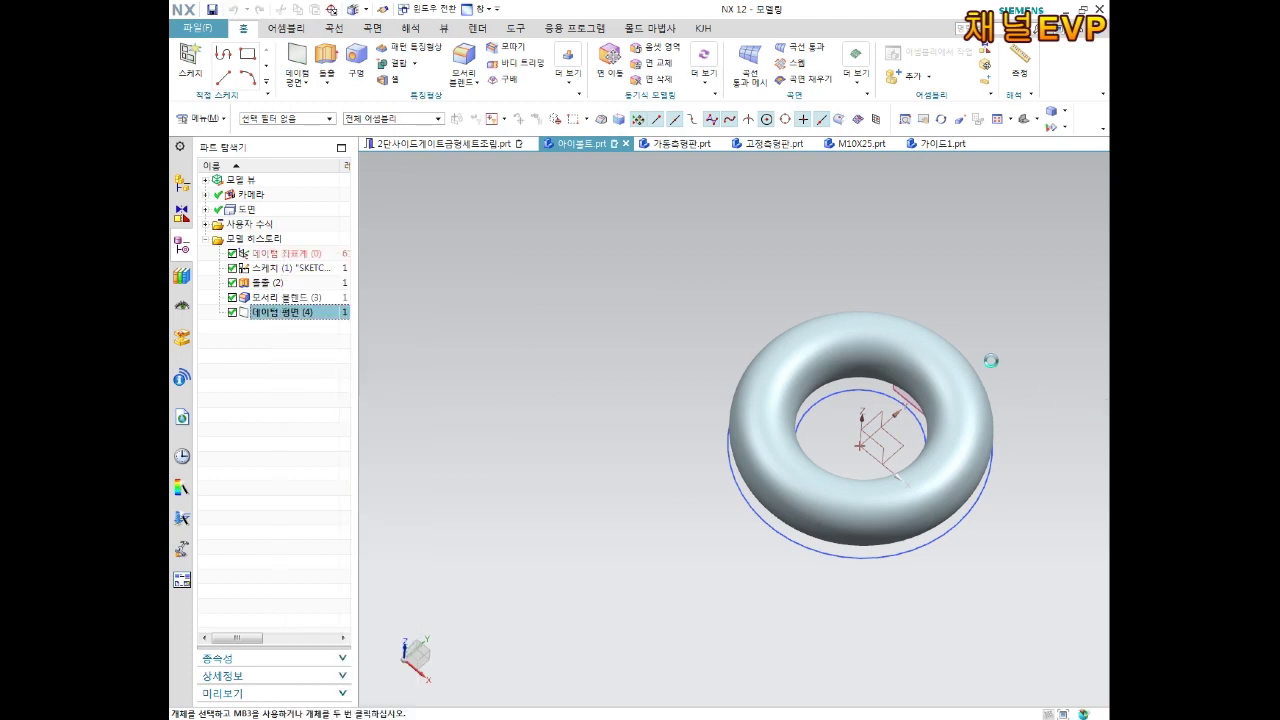
shift+middle_drag(1006, 402, 768, 392)
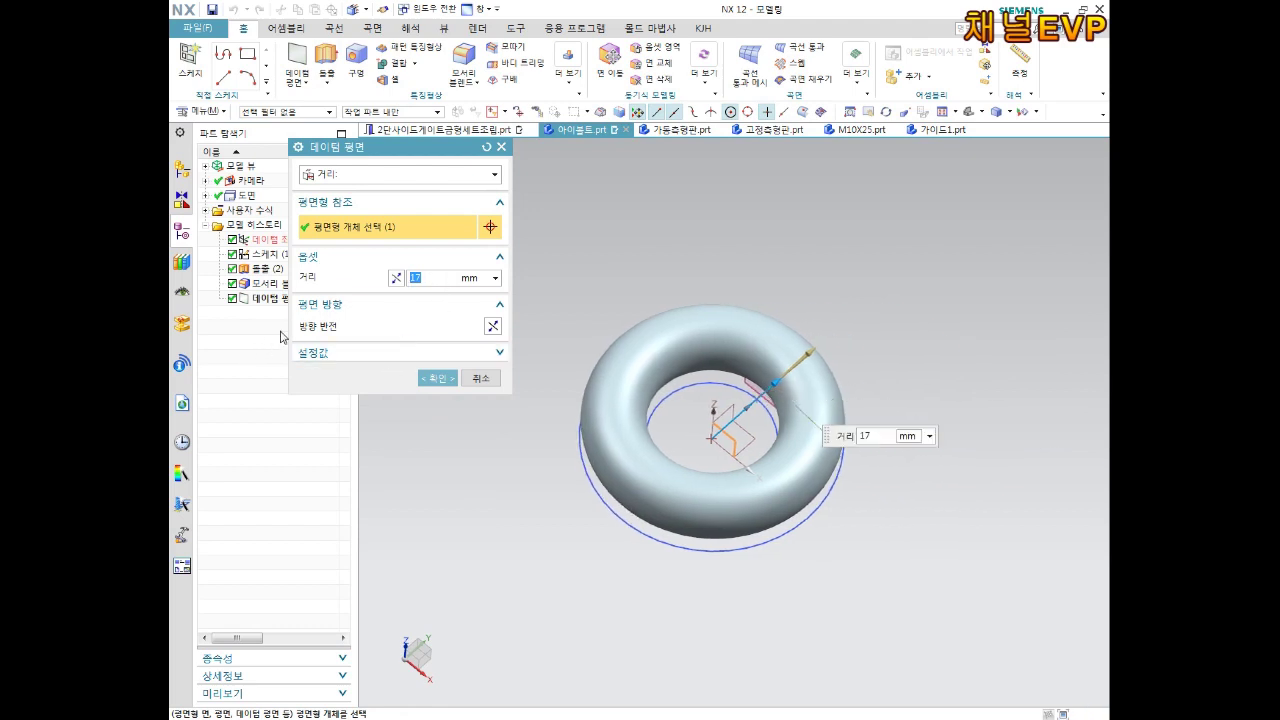
text(50)
key(Return)
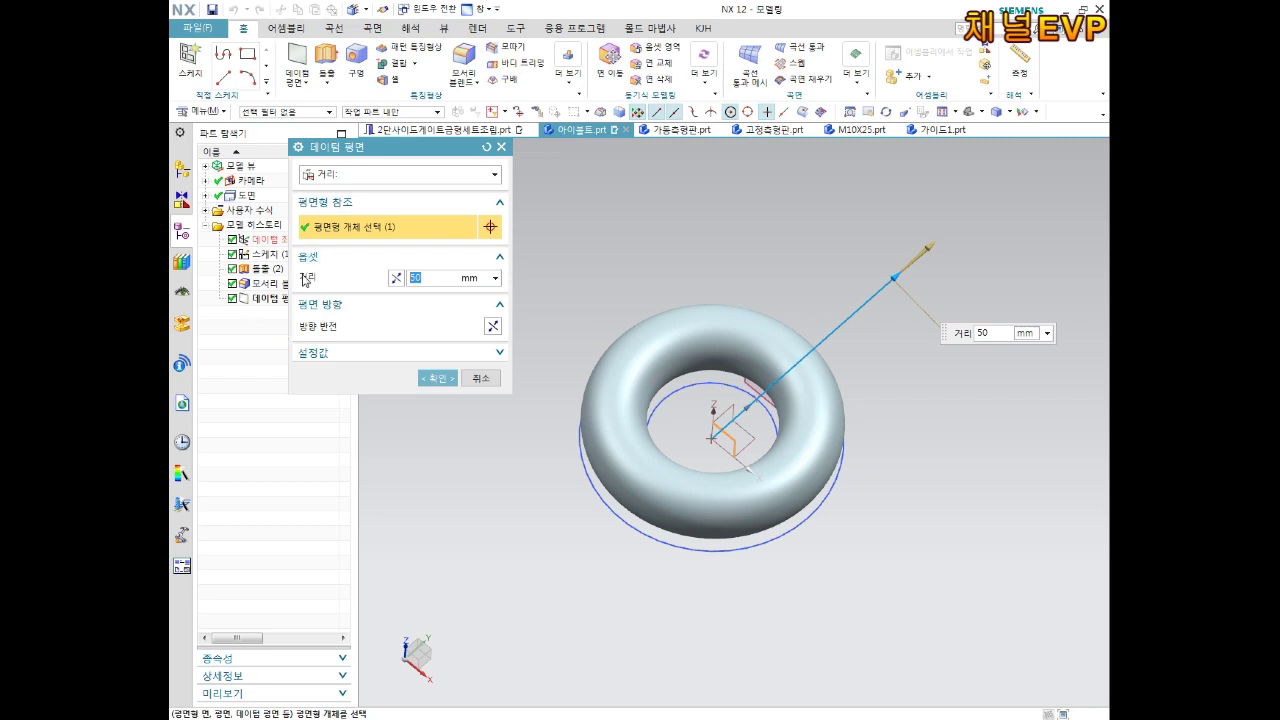
click(440, 380)
mouse_move(808, 363)
middle_down()
mouse_move(790, 364)
mouse_move(800, 372)
middle_up()
mouse_move(889, 364)
middle_down()
mouse_move(931, 417)
mouse_move(873, 363)
mouse_move(877, 417)
mouse_move(851, 371)
mouse_move(815, 370)
mouse_move(886, 357)
mouse_move(957, 378)
middle_up()
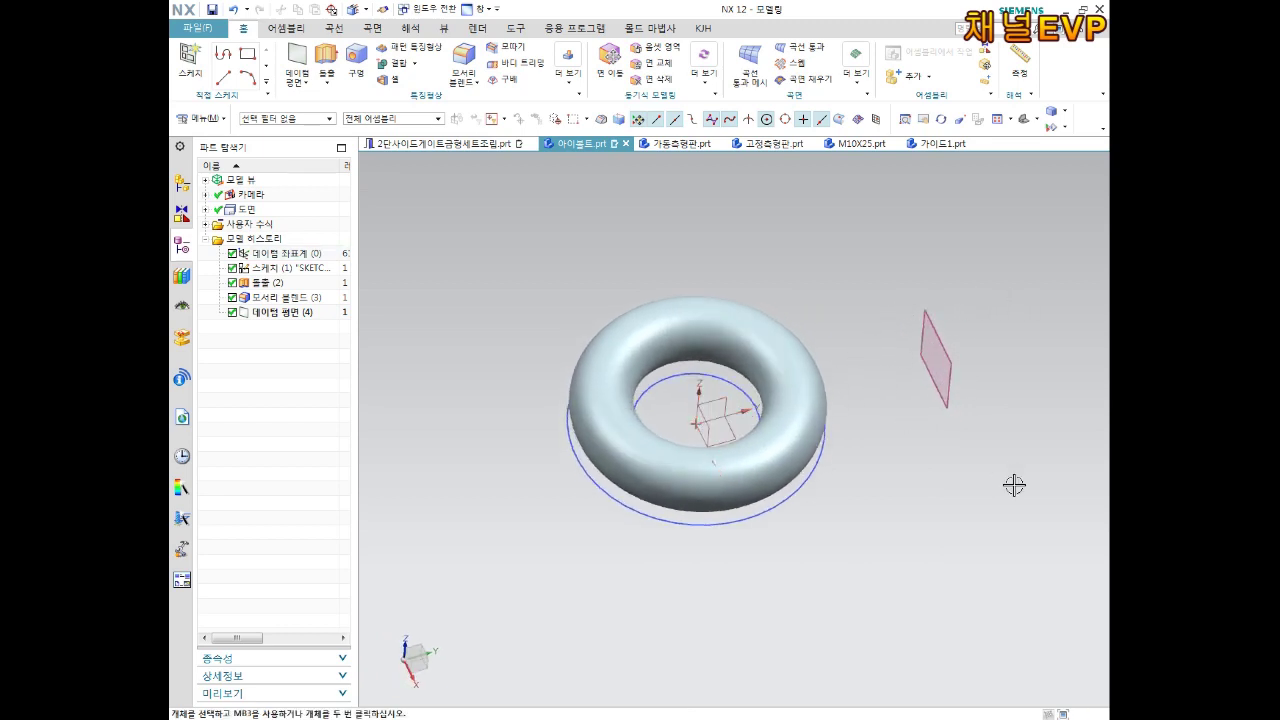
middle_drag(1014, 485, 754, 295)
Start a sketch on the offset datum plane and draw a circle below the origin.
click(212, 78)
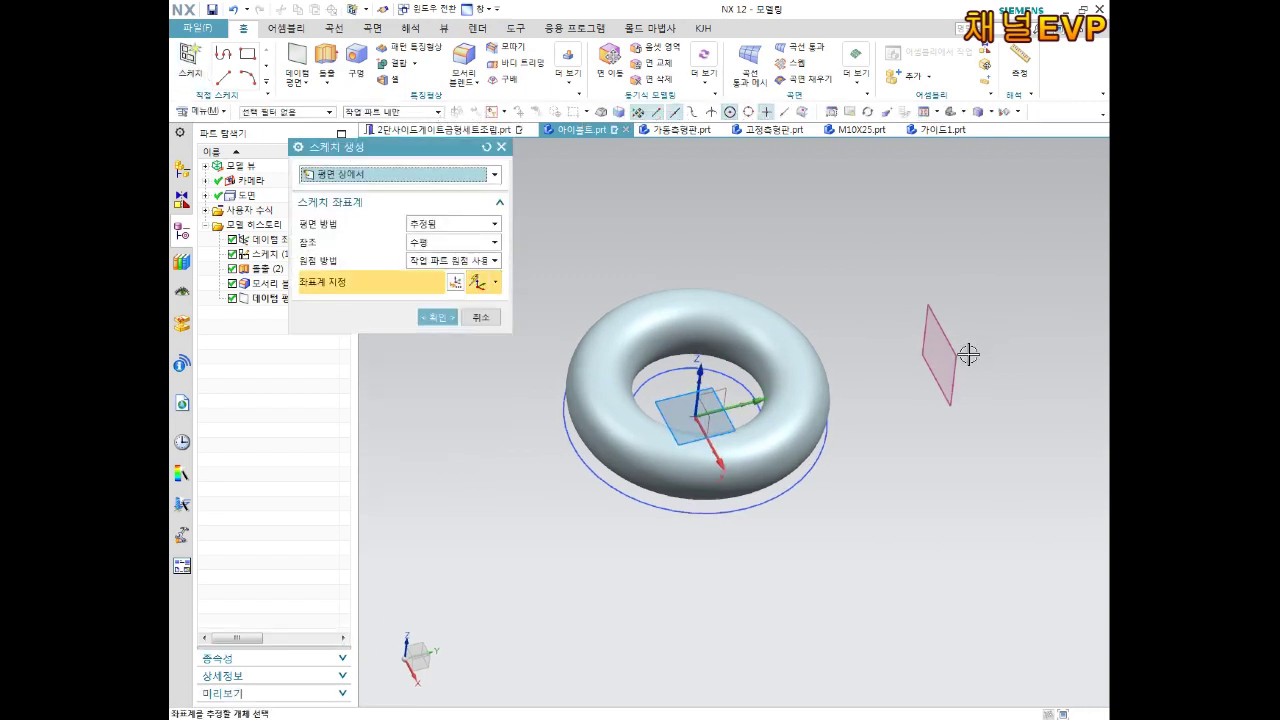
click(962, 358)
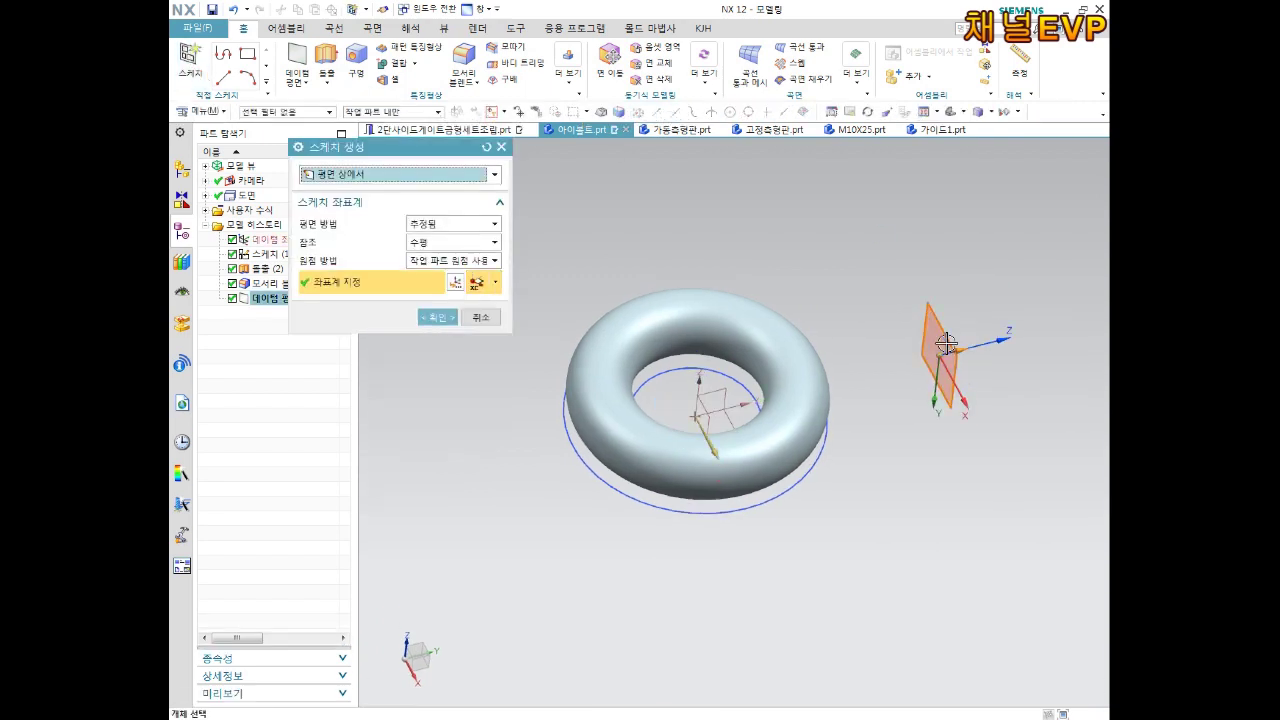
click(437, 317)
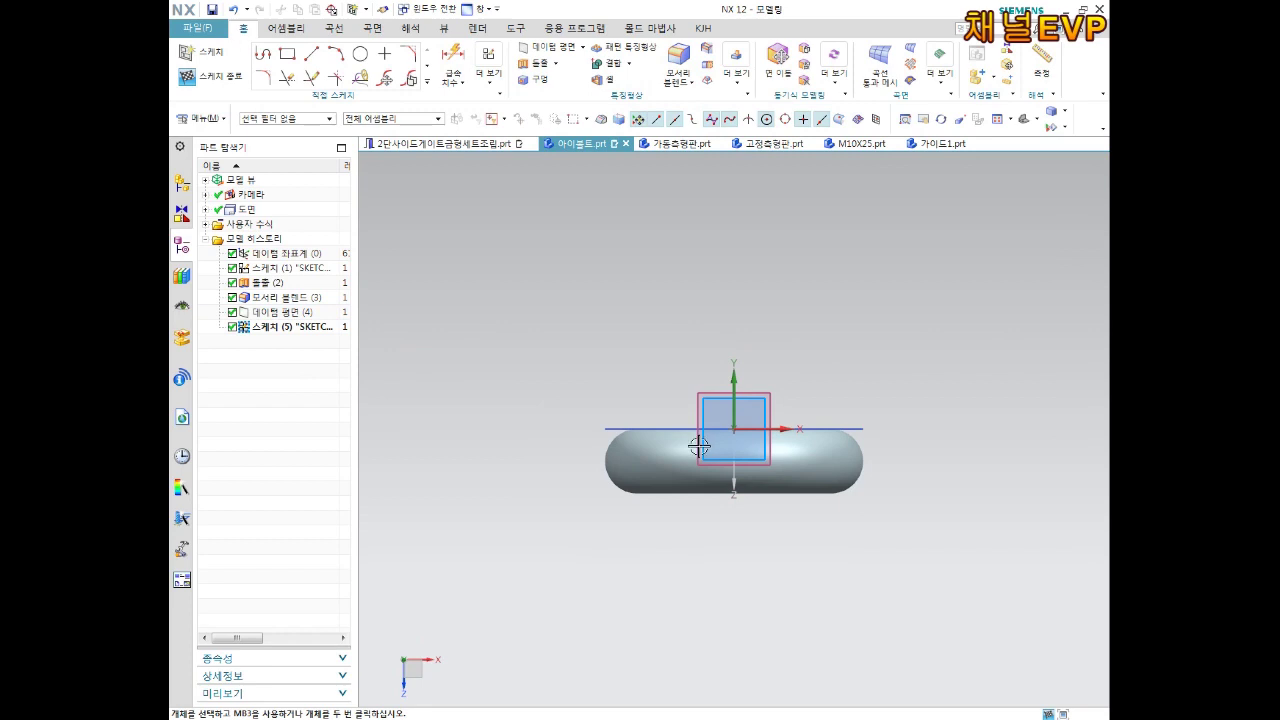
click(368, 57)
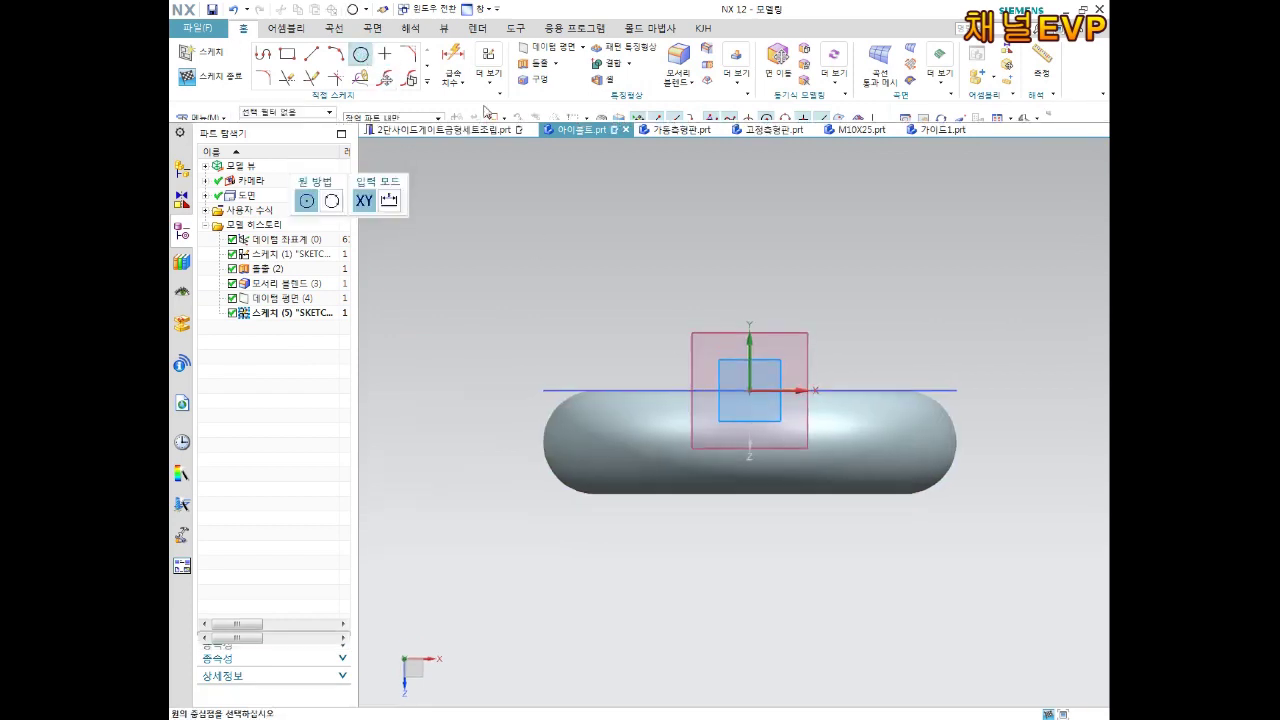
click(750, 451)
click(766, 408)
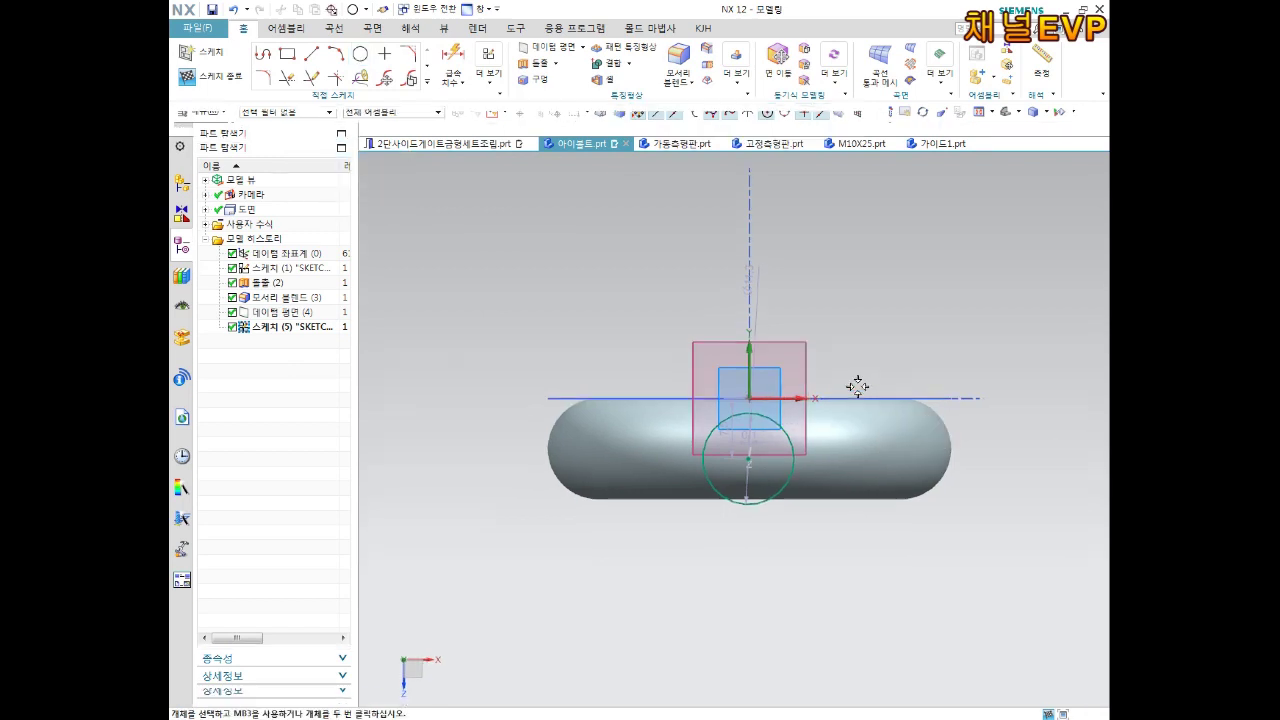
Dimension the circle to a 12 mm diameter.
key(d)
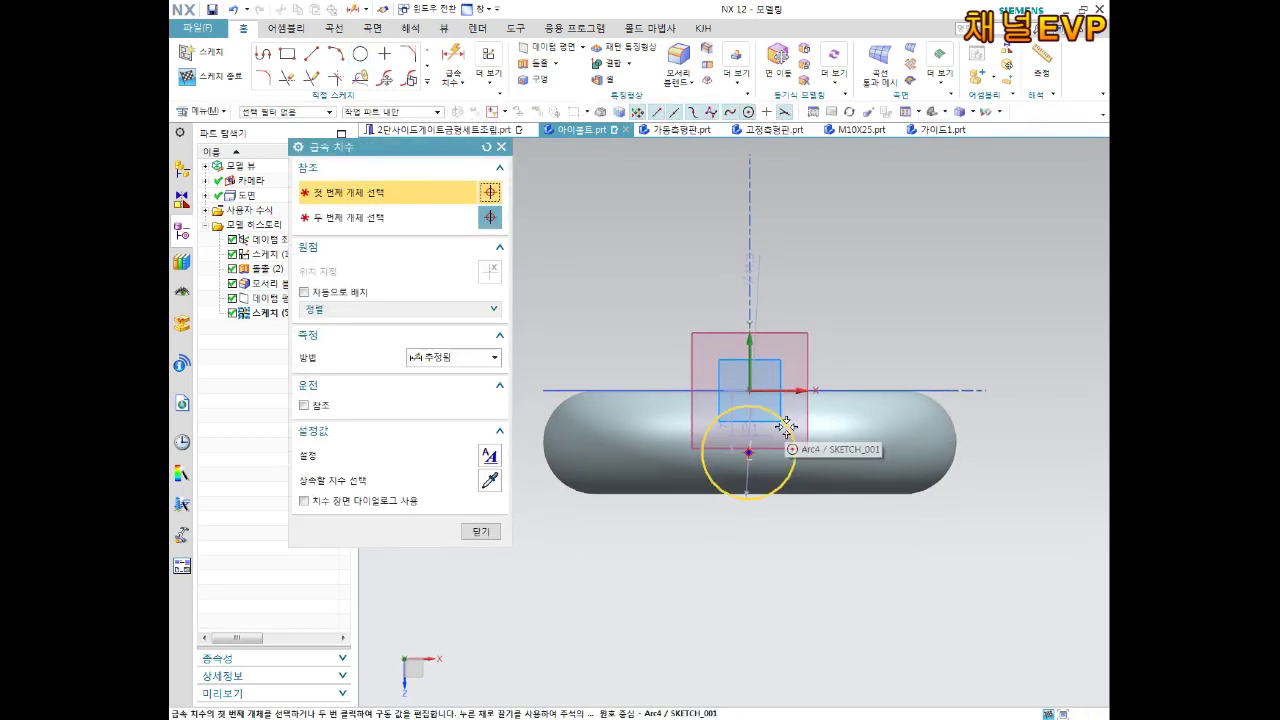
click(786, 427)
click(824, 532)
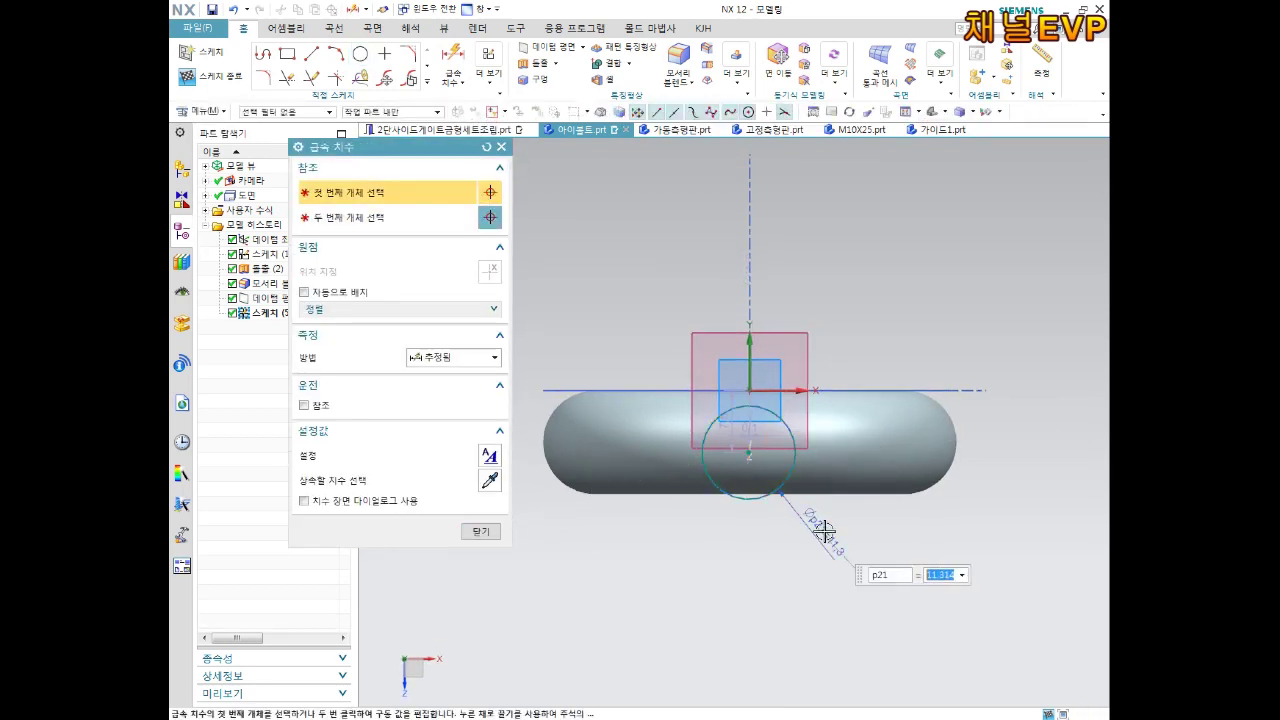
text(12)
key(Return)
middle_click(823, 530)
Constrain the circle centre onto the sketch's vertical axis.
scroll(733, 330, up, 2)
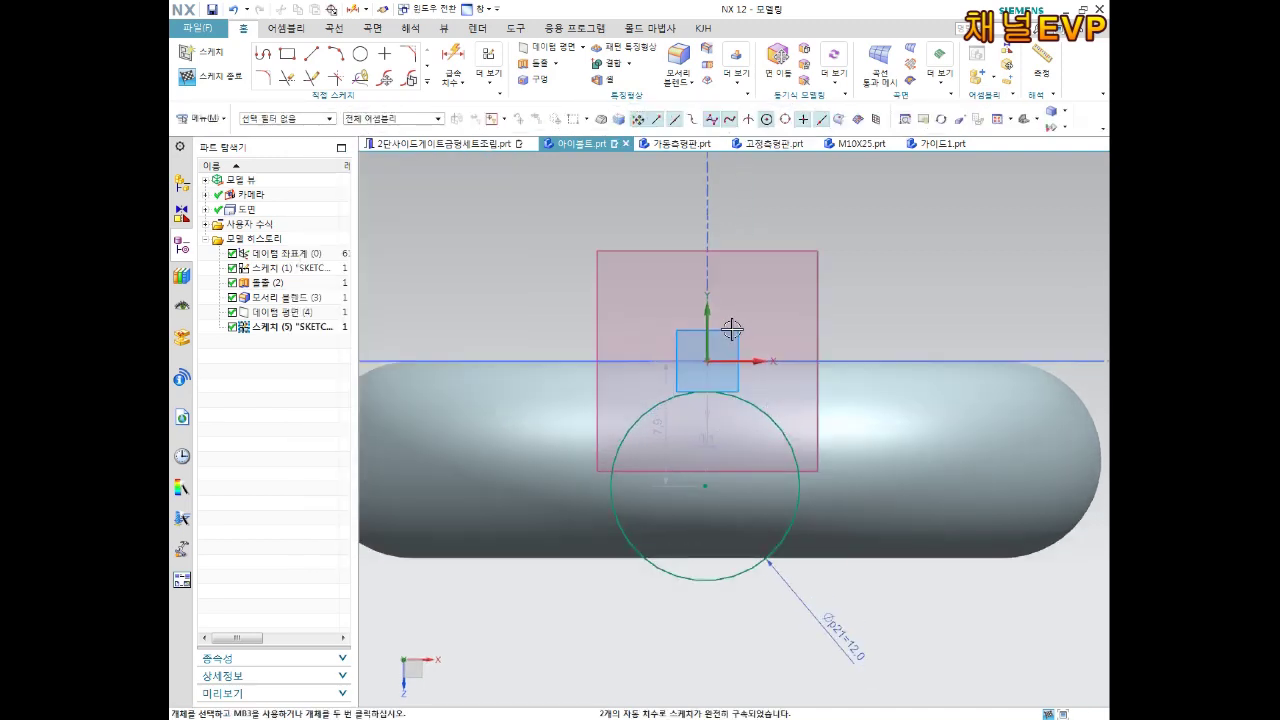
click(710, 316)
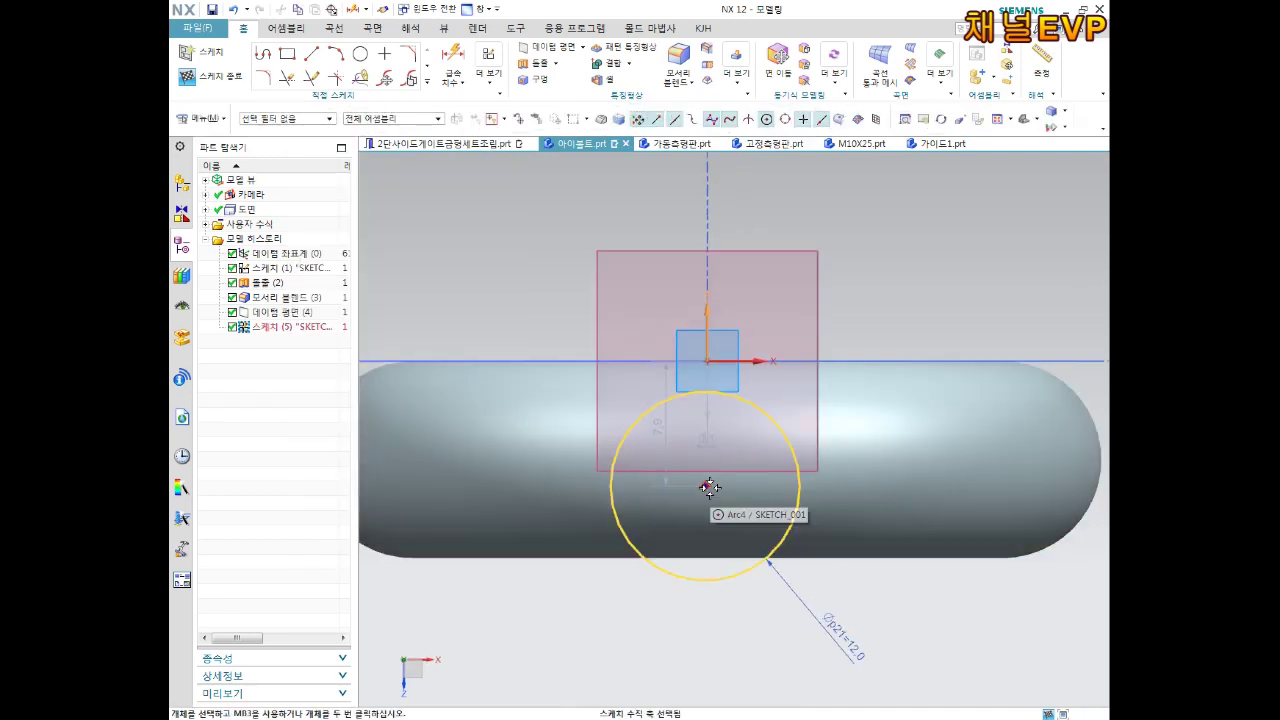
click(709, 487)
click(738, 468)
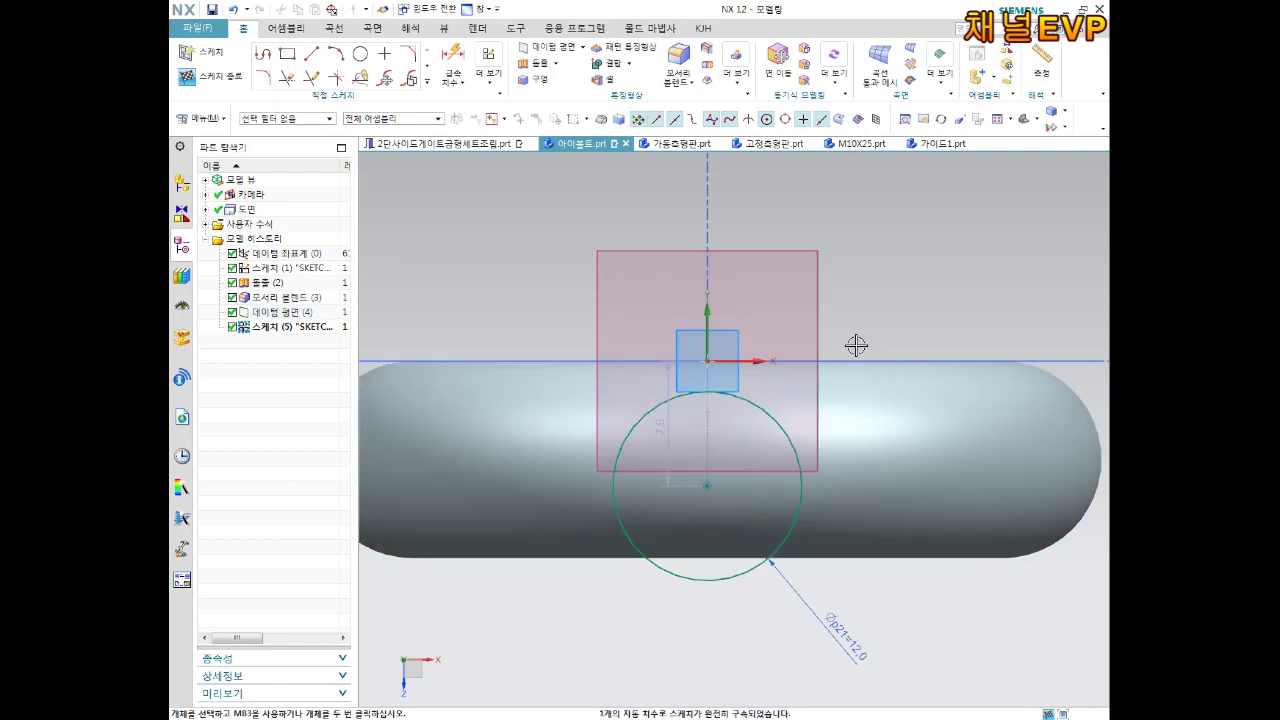
Dimension the circle centre's vertical offset from the origin to 6.25.
key(d)
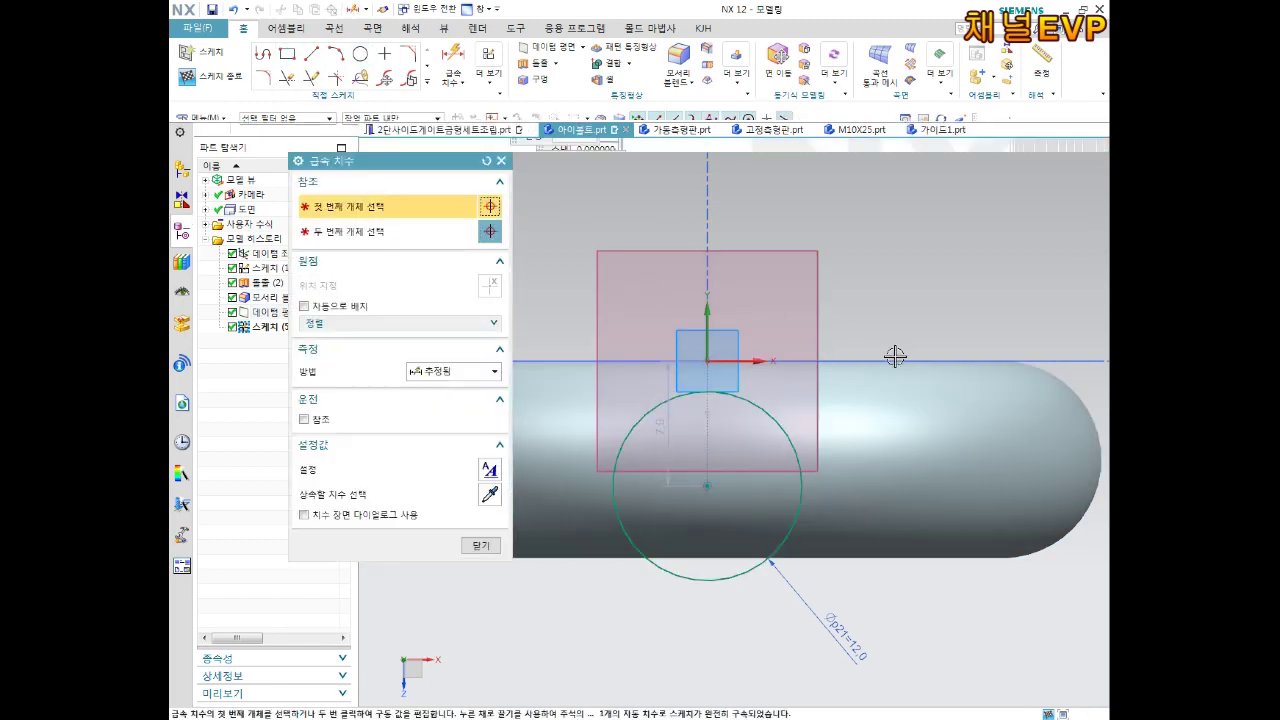
scroll(891, 350, down, 1)
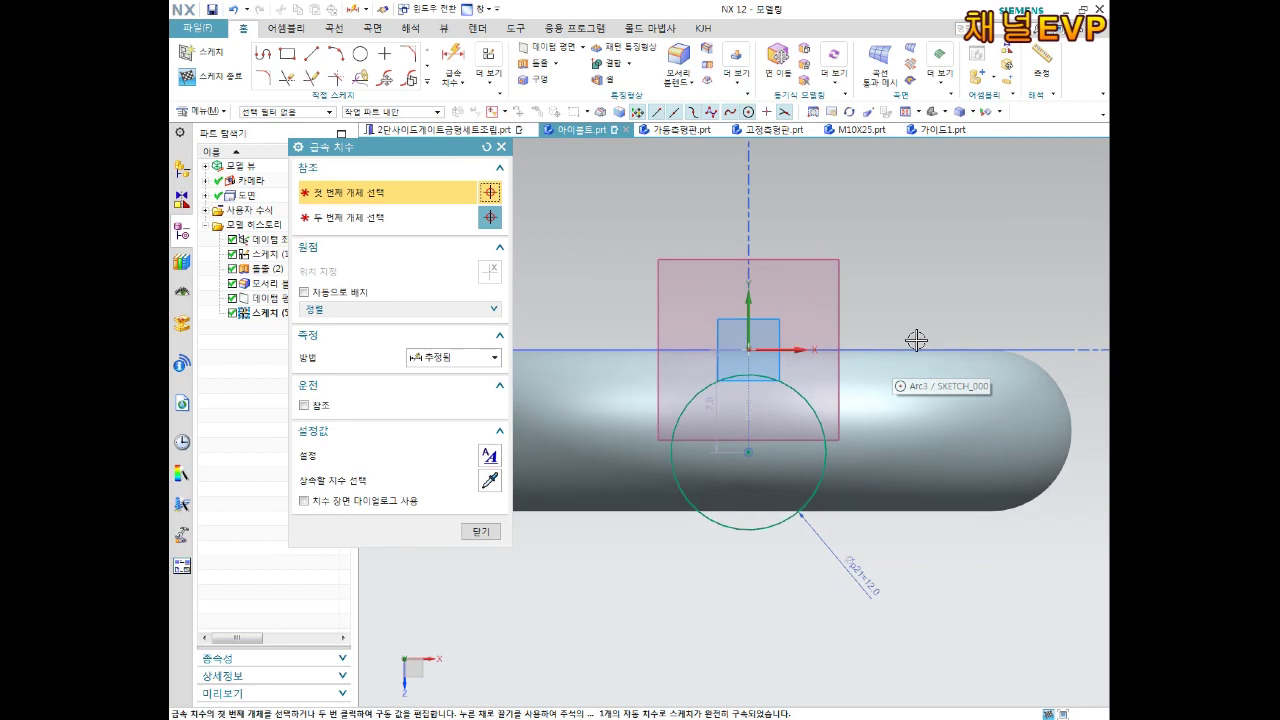
click(748, 349)
click(748, 452)
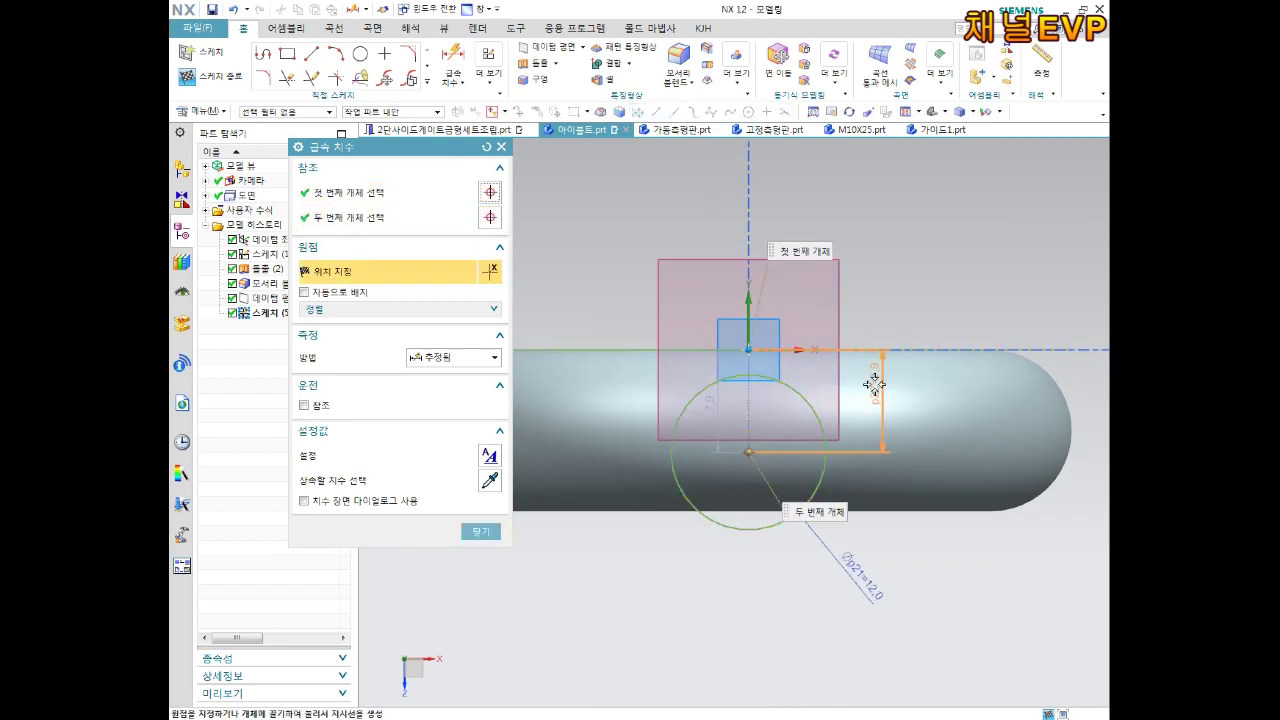
click(876, 384)
text(12.5)
key(Return)
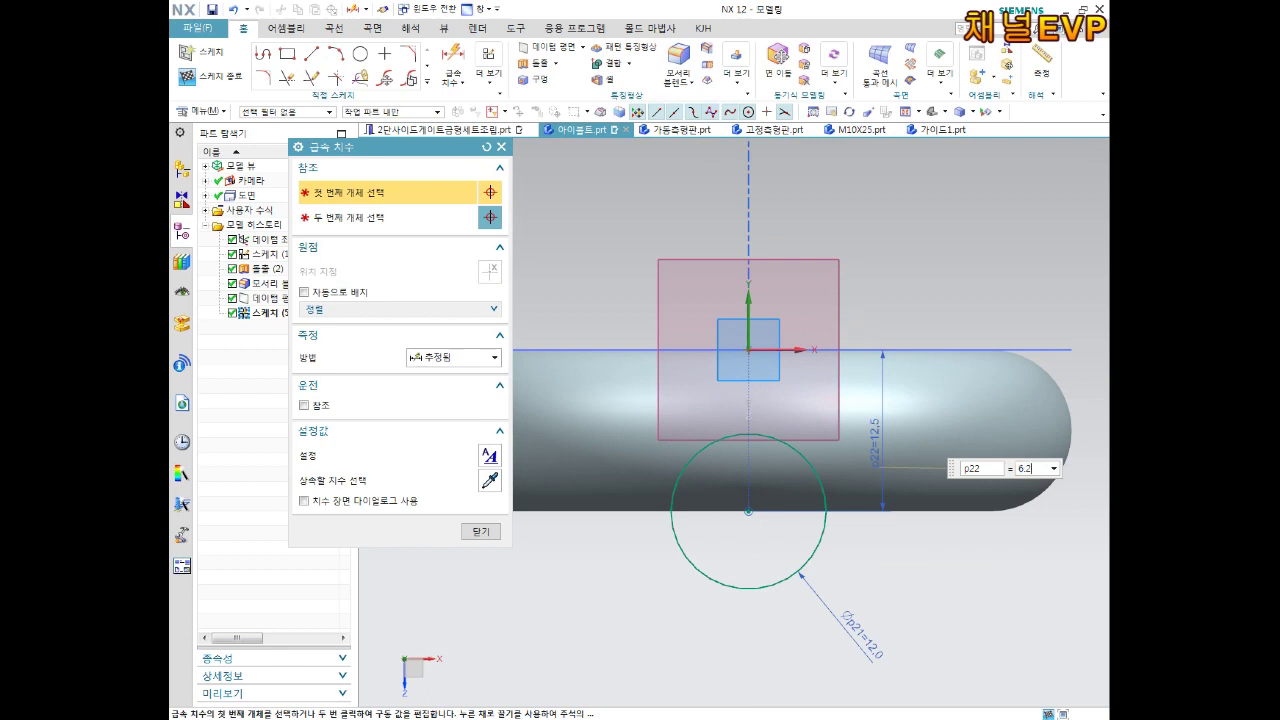
text(5)
key(Return)
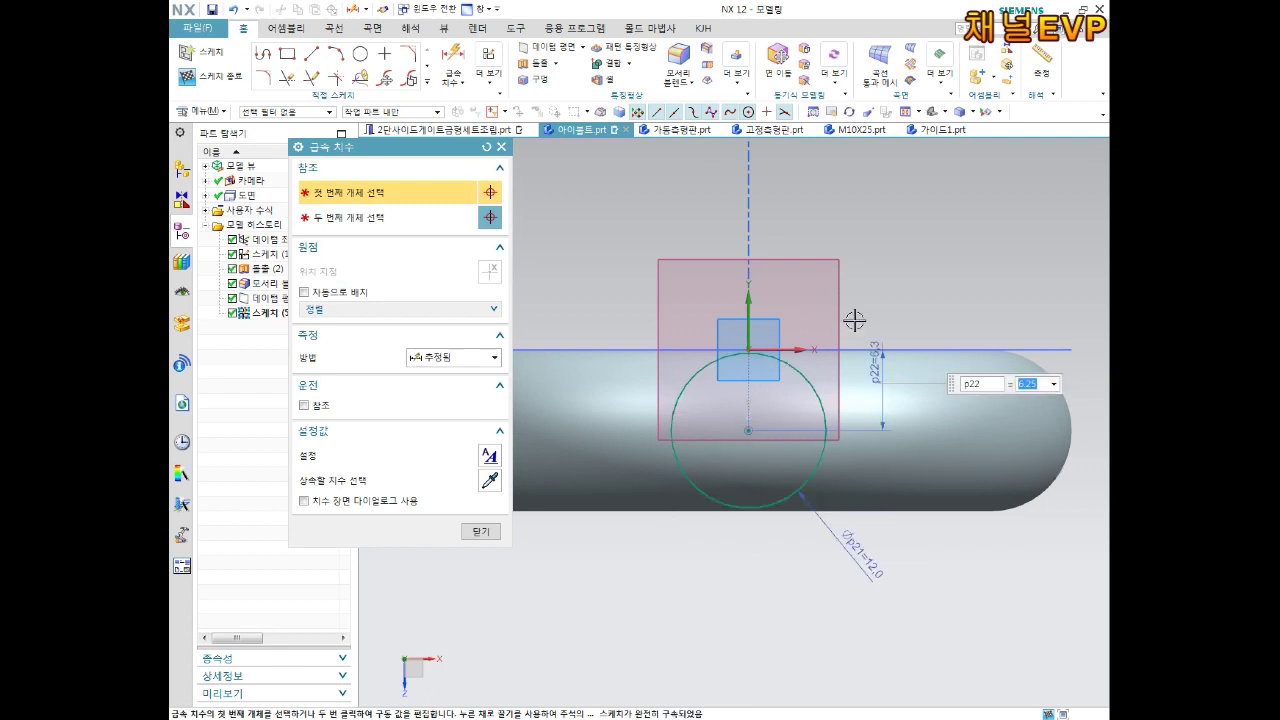
mouse_move(717, 437)
middle_down()
mouse_move(861, 535)
mouse_move(847, 507)
middle_up()
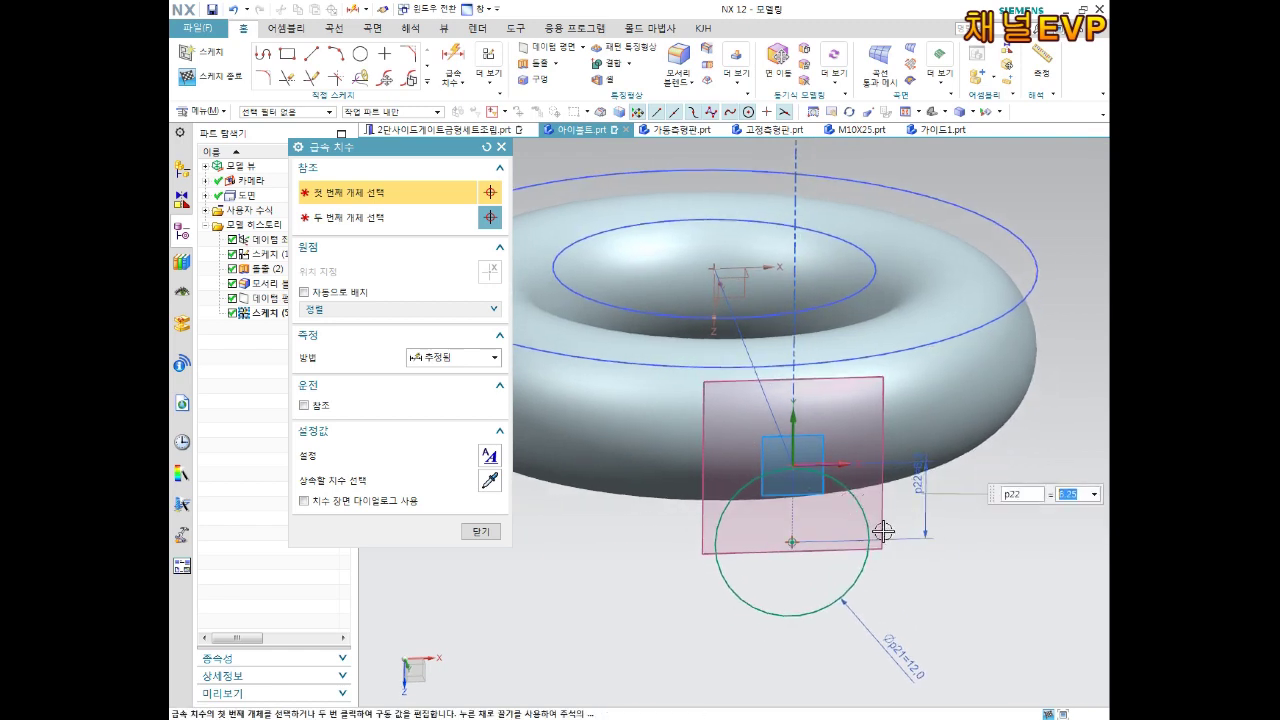
click(483, 531)
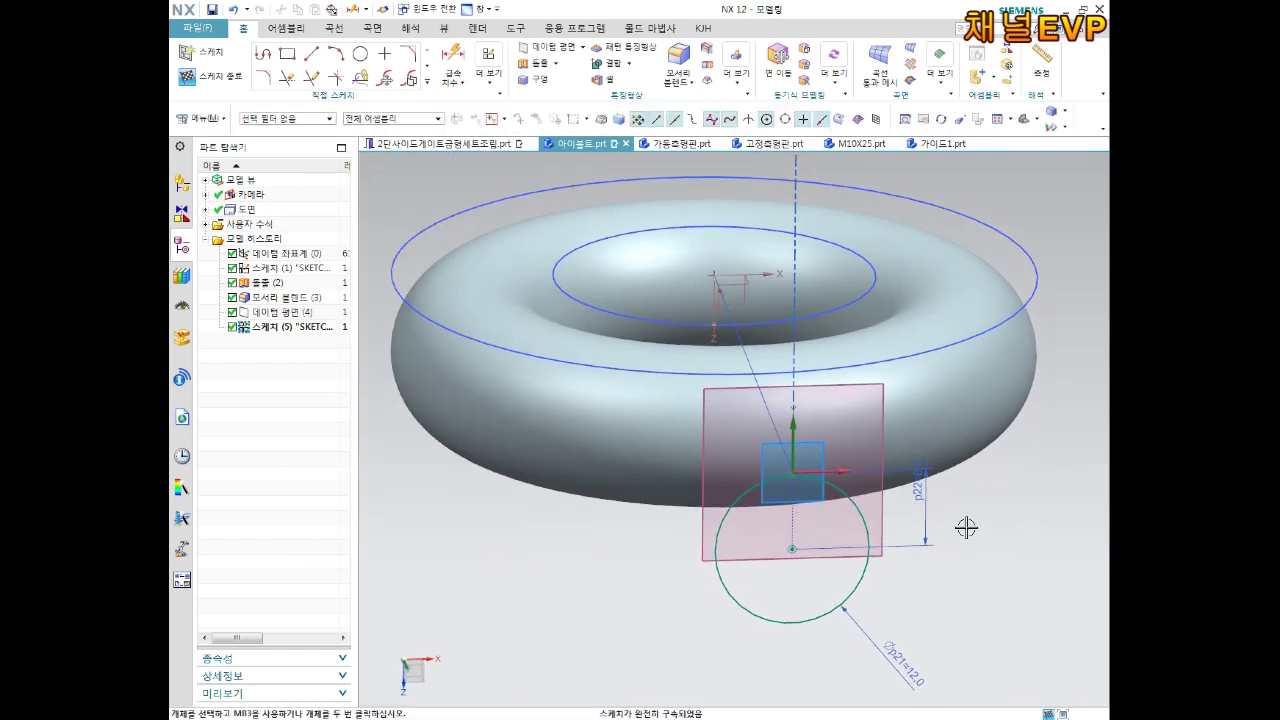
Finish the sketch and return to modelling.
middle_drag(976, 527, 965, 506)
mouse_move(965, 500)
middle_down()
mouse_move(923, 497)
mouse_move(968, 511)
mouse_move(960, 533)
mouse_move(946, 523)
mouse_move(954, 514)
mouse_move(920, 542)
mouse_move(888, 519)
mouse_move(896, 507)
mouse_move(871, 514)
middle_up()
scroll(960, 531, down, 3)
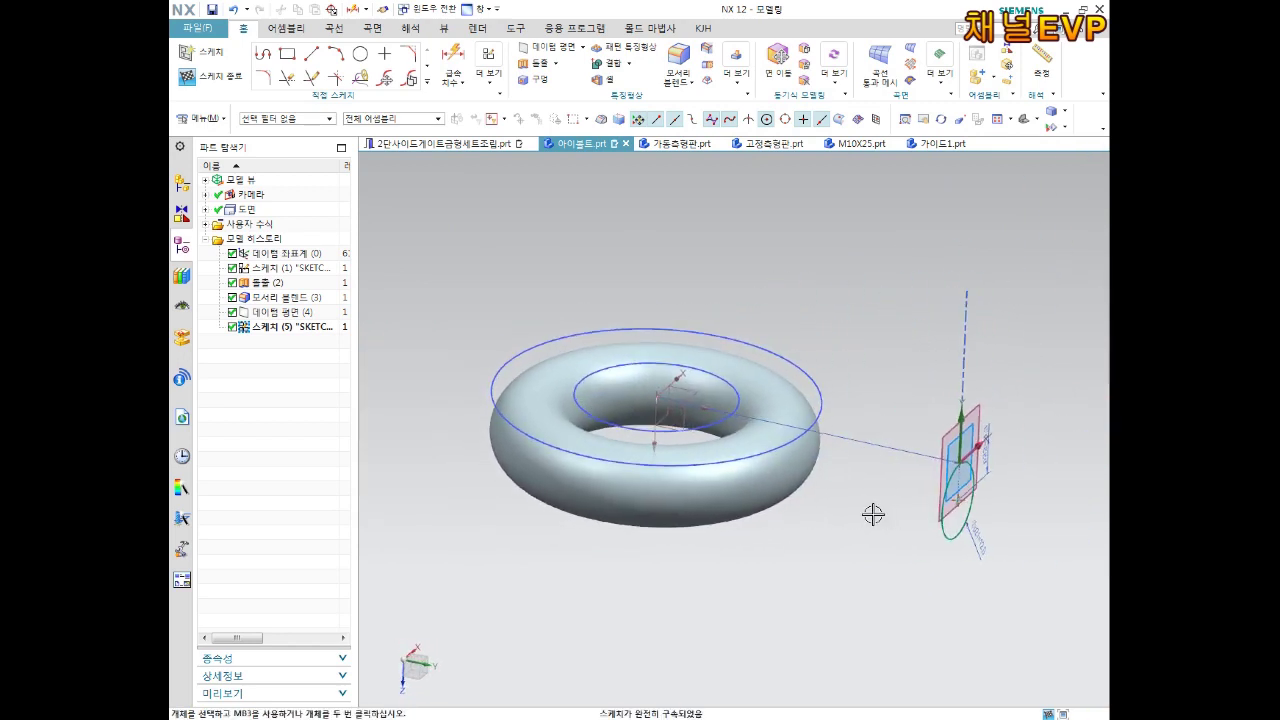
click(216, 86)
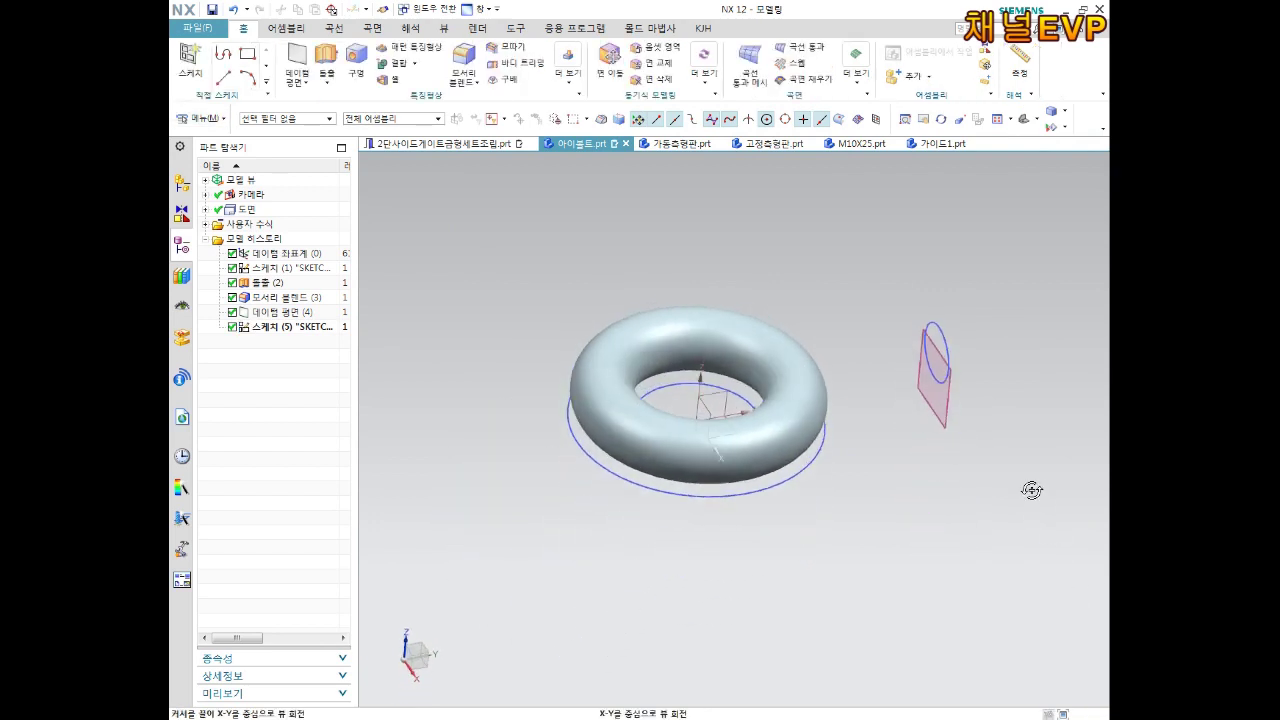
Extrude the Ø12 circle with its end set to Until Selected on the torus.
click(326, 62)
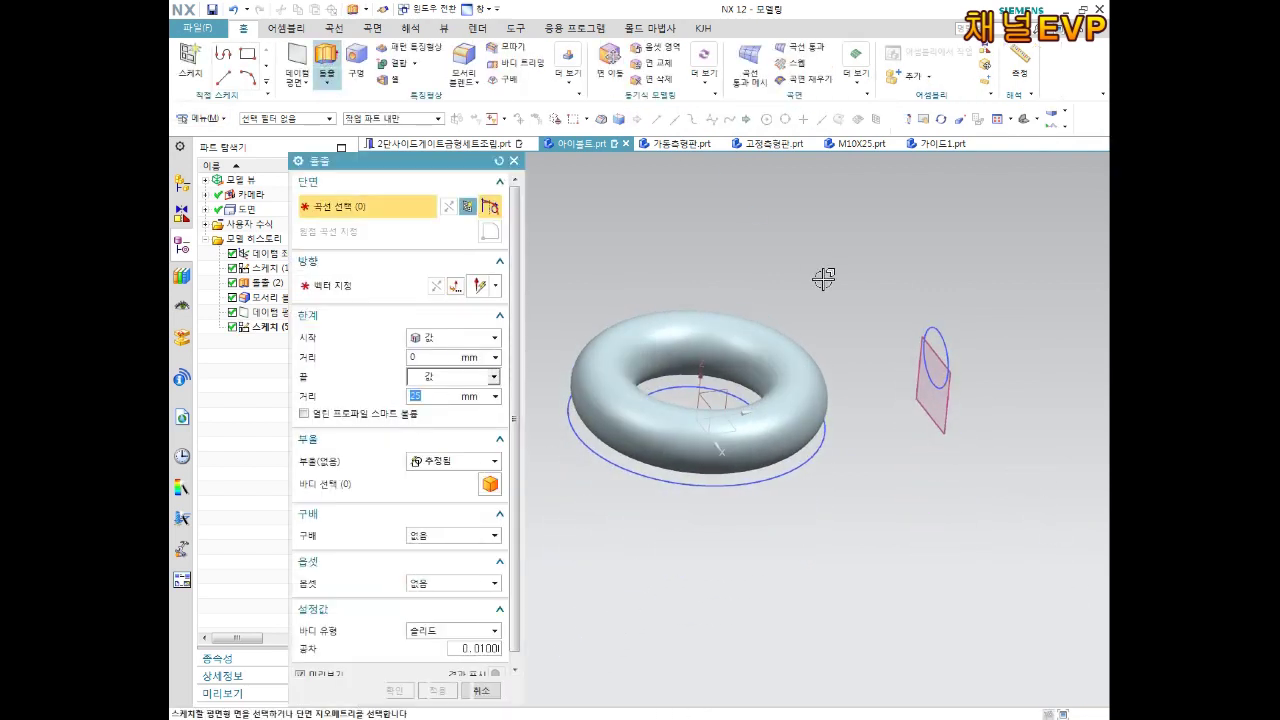
scroll(943, 306, up, 3)
click(930, 327)
scroll(930, 327, down, 3)
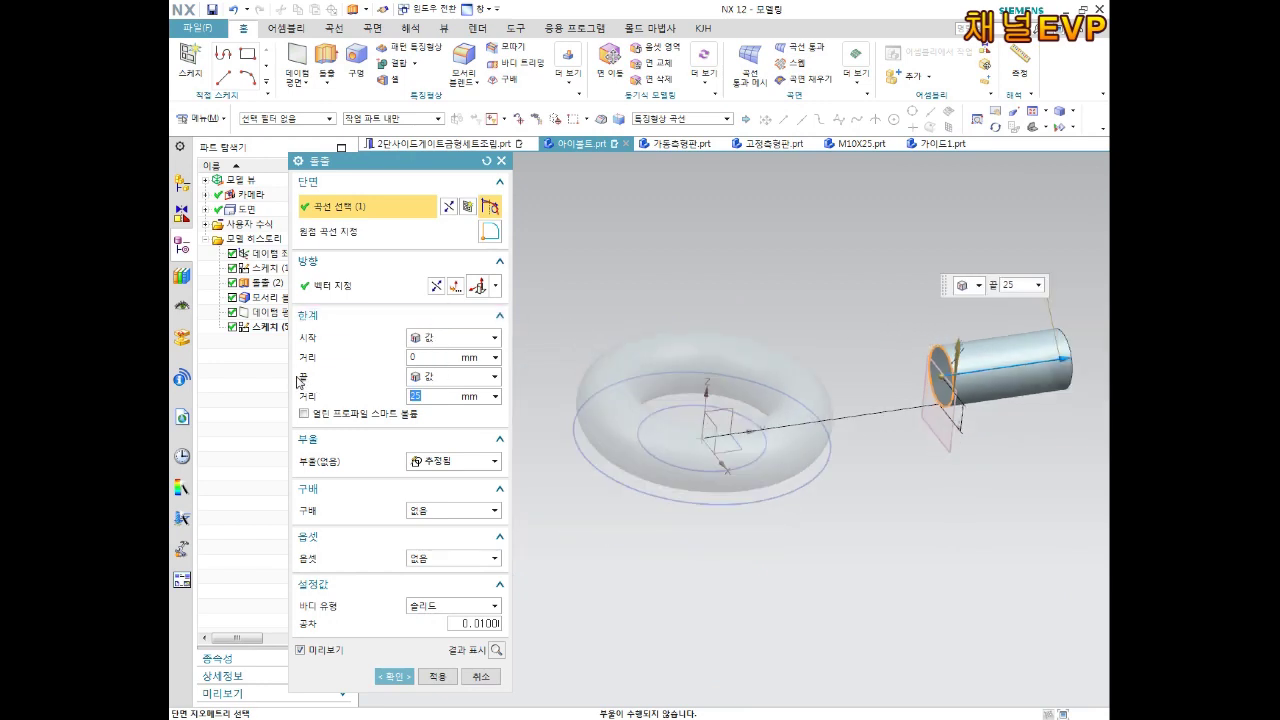
click(445, 377)
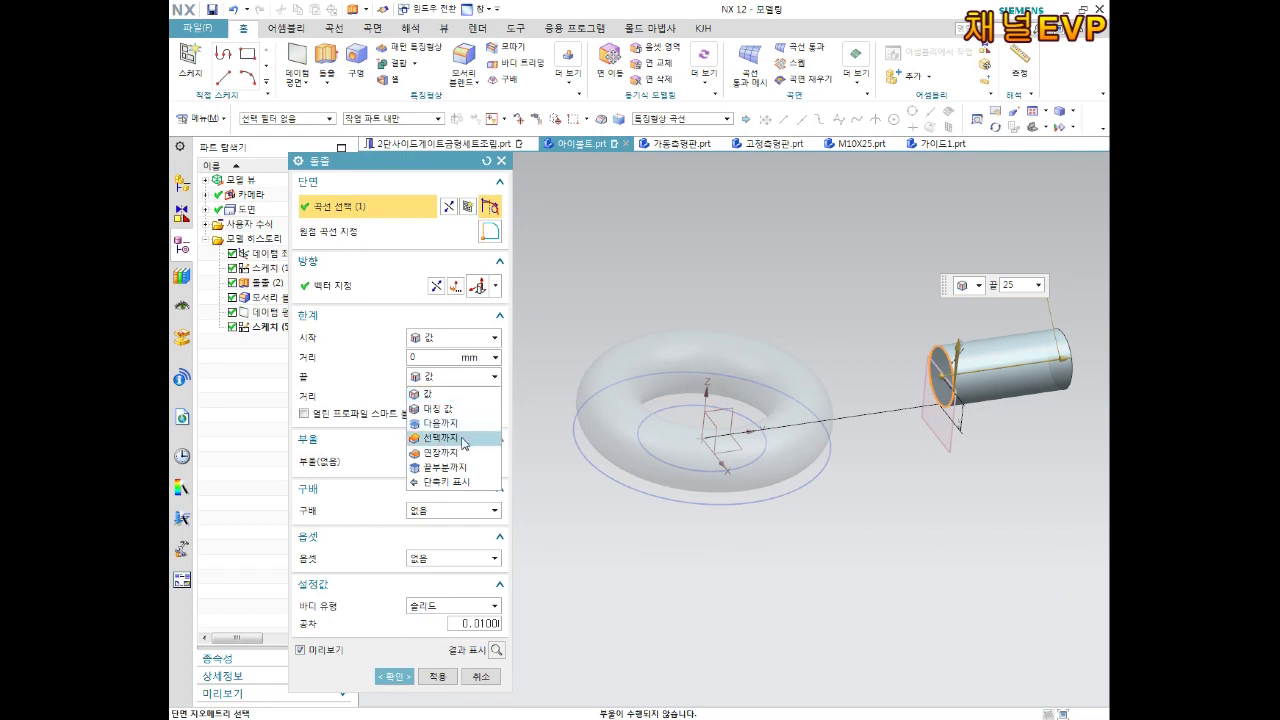
click(464, 444)
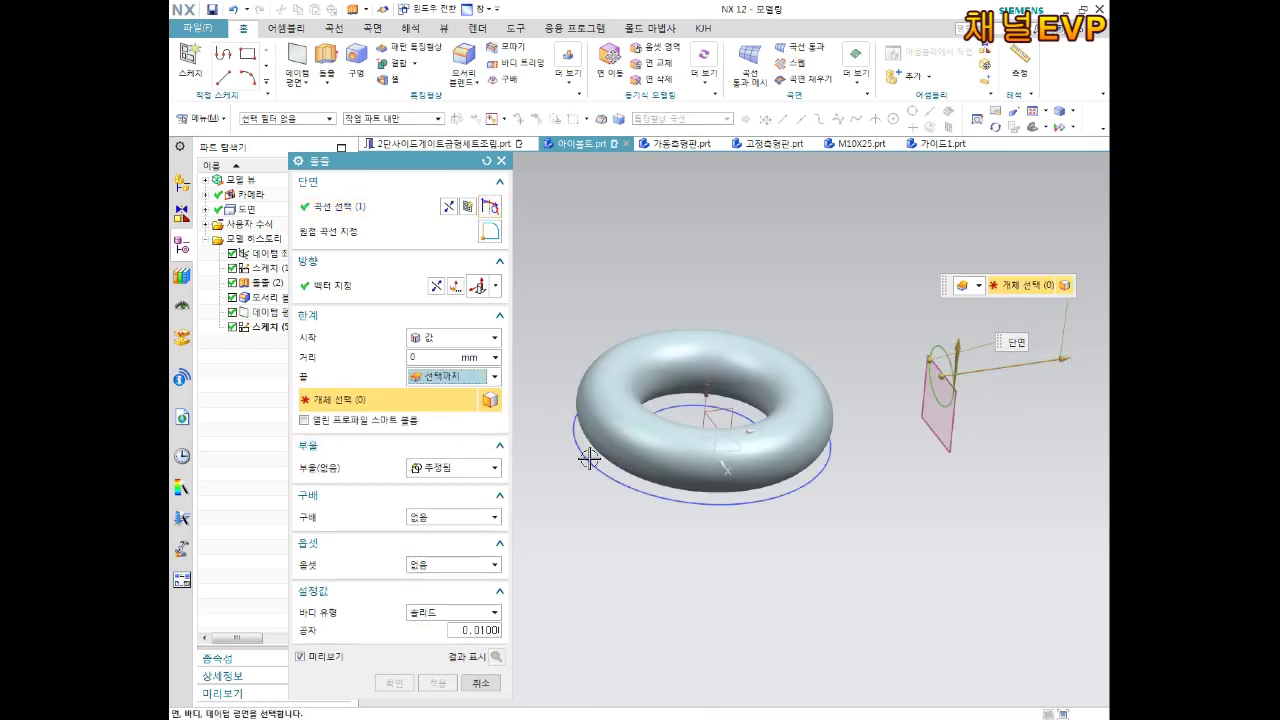
click(446, 381)
click(449, 439)
mouse_move(904, 509)
middle_down()
mouse_move(880, 509)
mouse_move(833, 388)
middle_up()
click(833, 388)
mouse_move(862, 504)
middle_down()
mouse_move(859, 517)
mouse_move(686, 514)
middle_up()
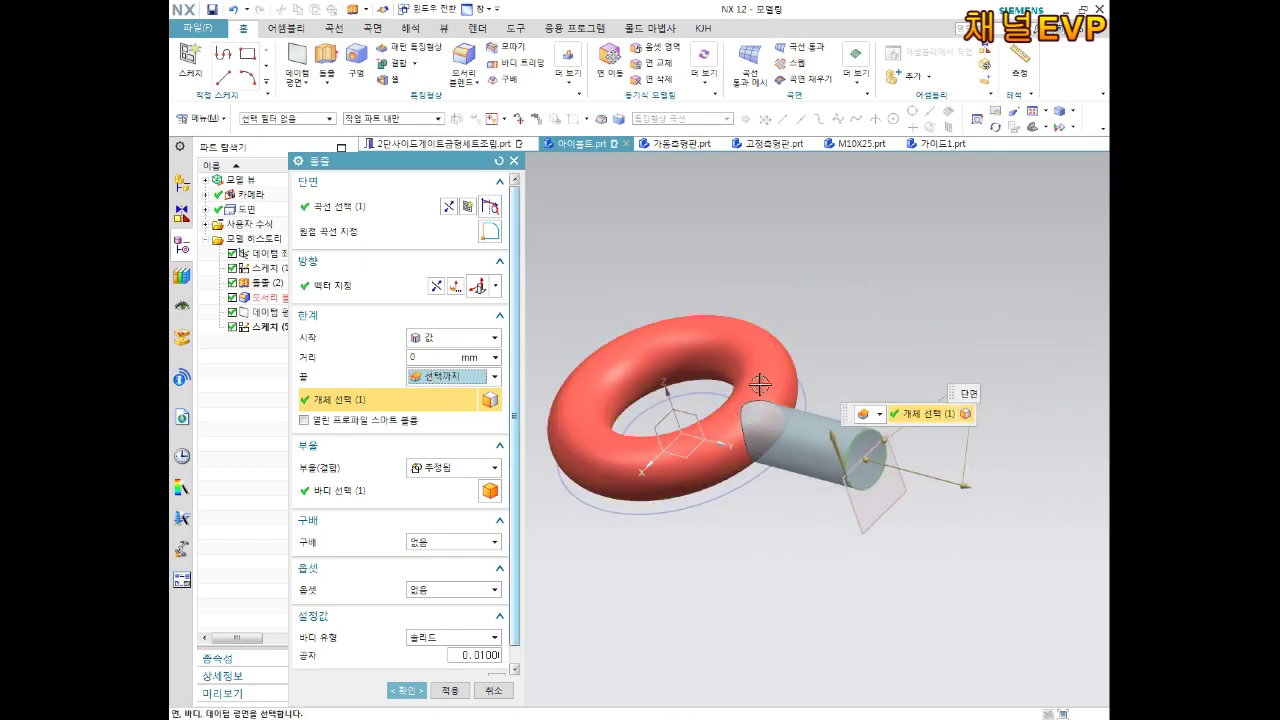
mouse_move(748, 544)
middle_down()
mouse_move(791, 506)
mouse_move(791, 563)
mouse_move(793, 535)
middle_up()
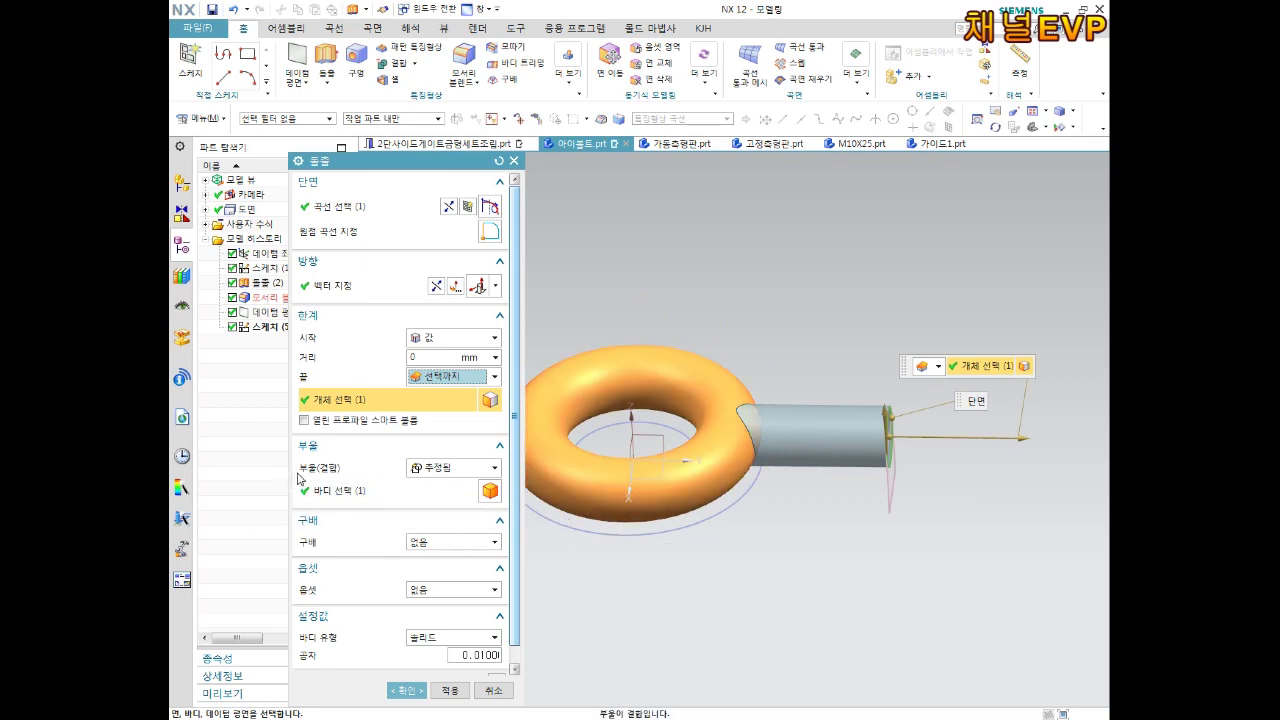
Set the extrusion Boolean to Unite with the torus and confirm it.
click(452, 467)
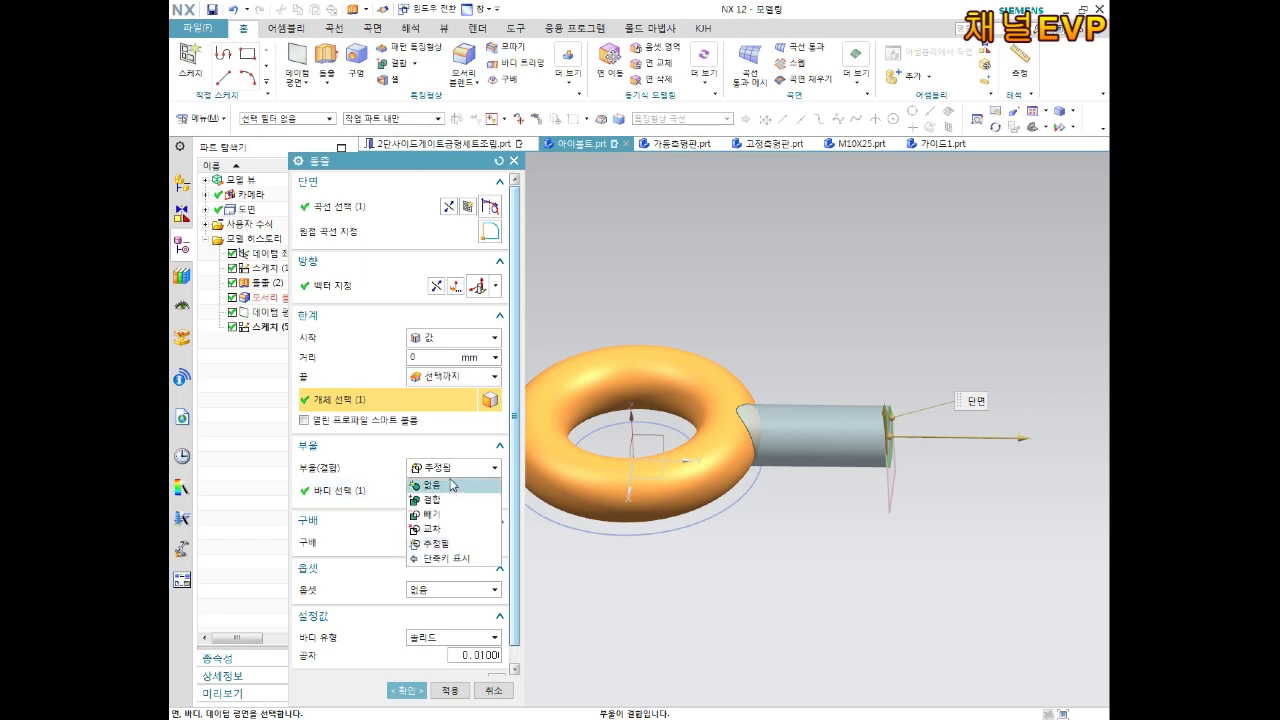
click(445, 504)
click(449, 467)
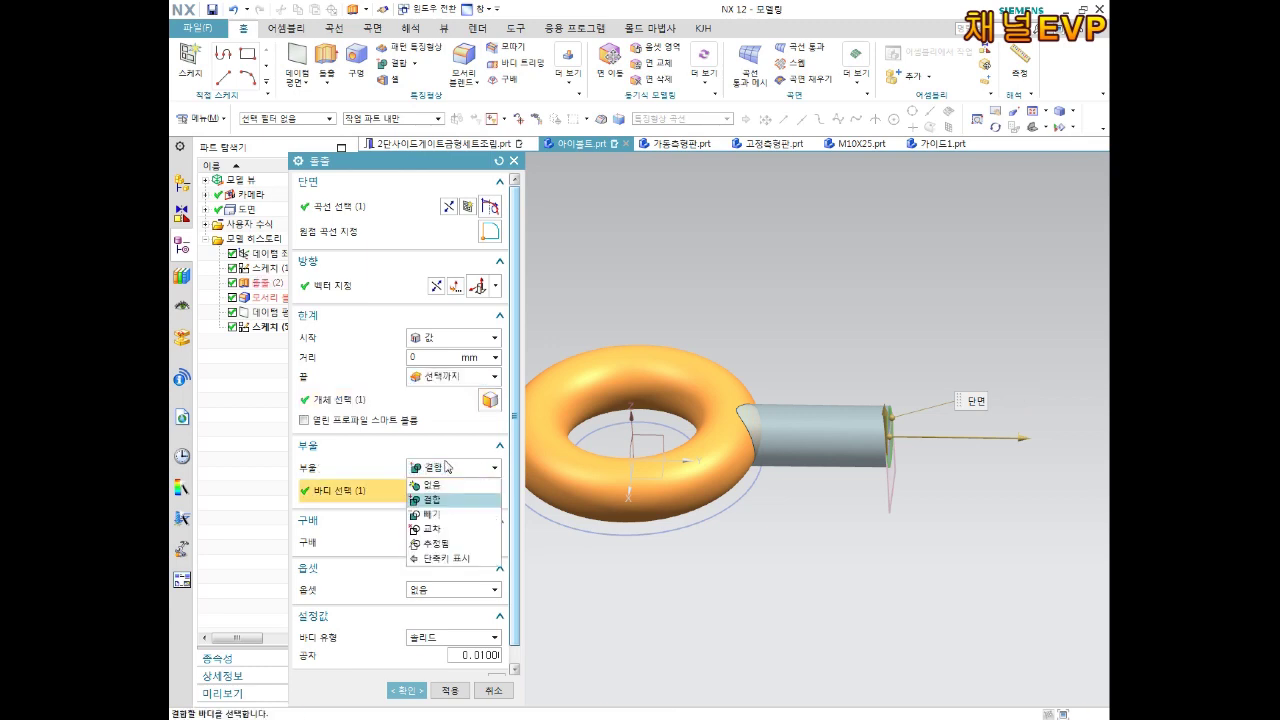
click(443, 503)
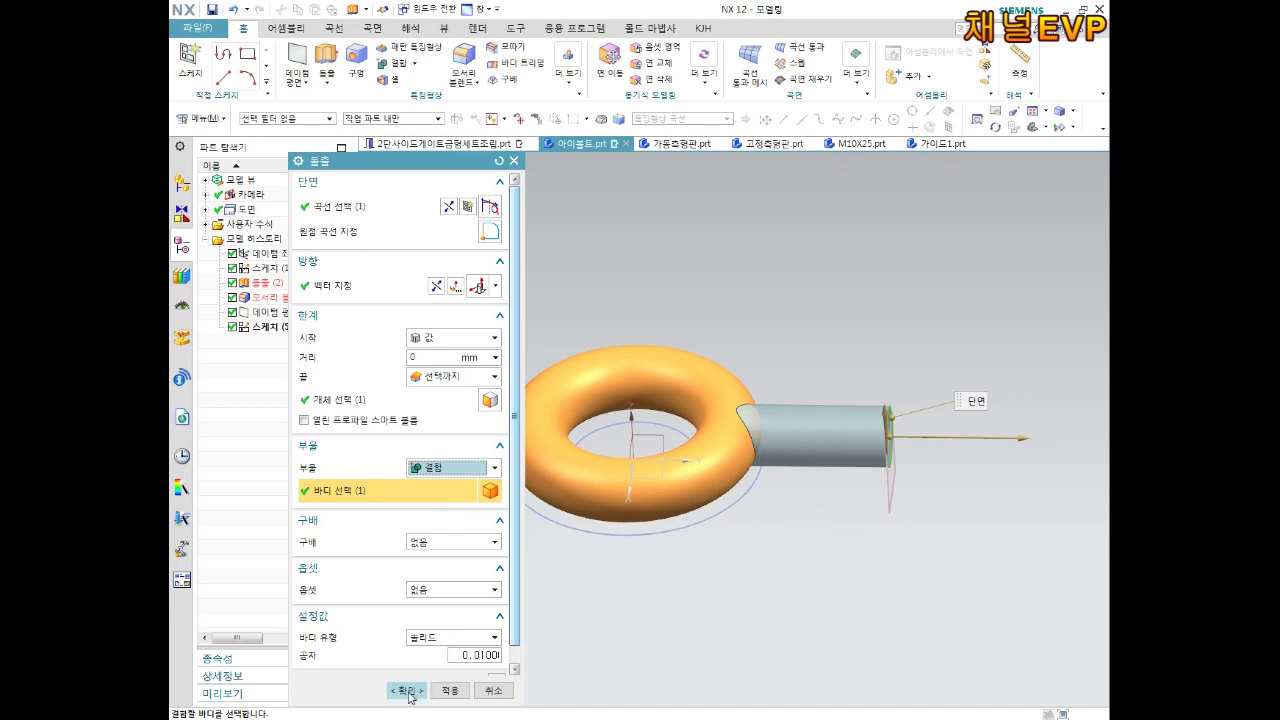
click(407, 690)
middle_drag(880, 509, 854, 531)
scroll(885, 505, down, 3)
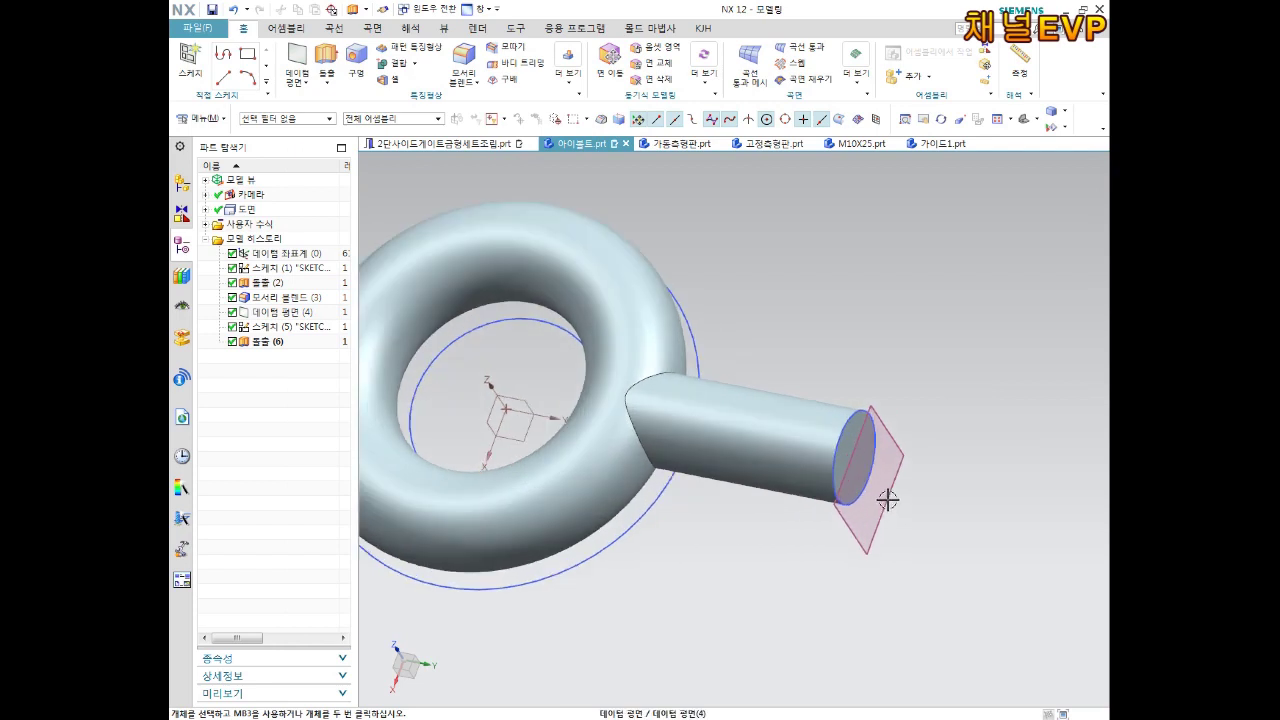
Hide Sketch (1), Datum Plane (4) and Sketch (5) in the Part Navigator.
right_click(277, 270)
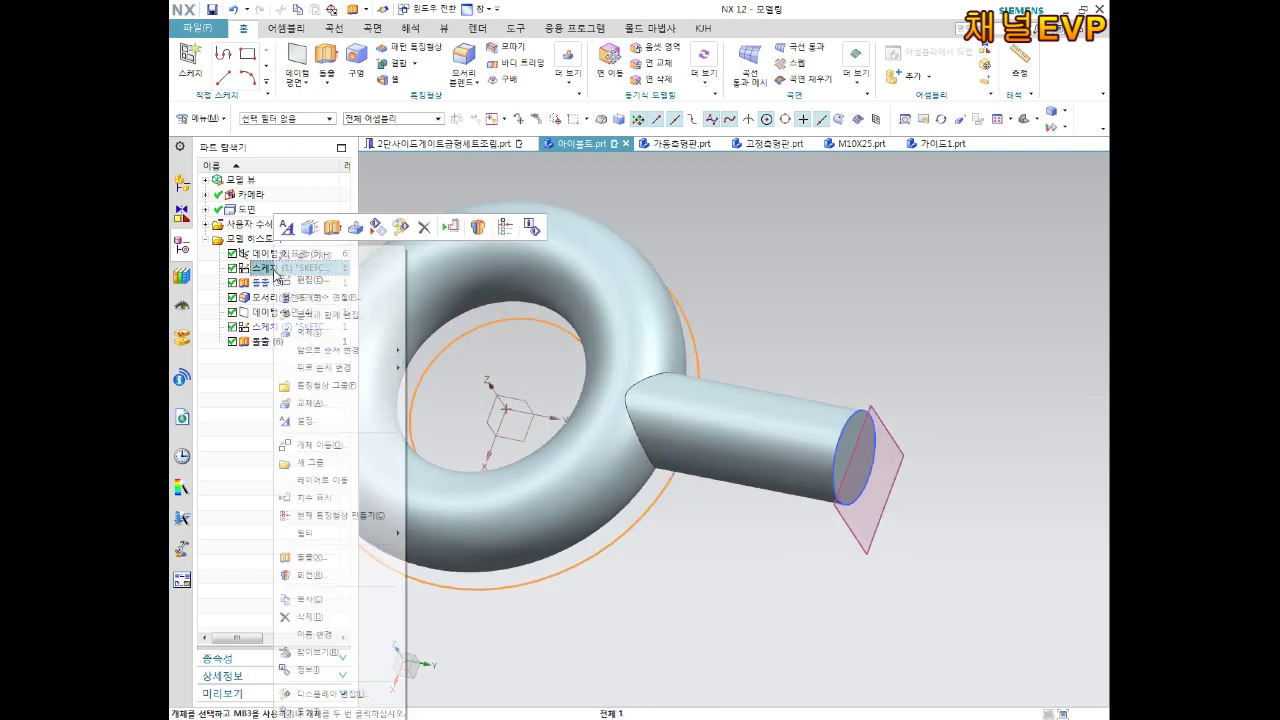
click(321, 293)
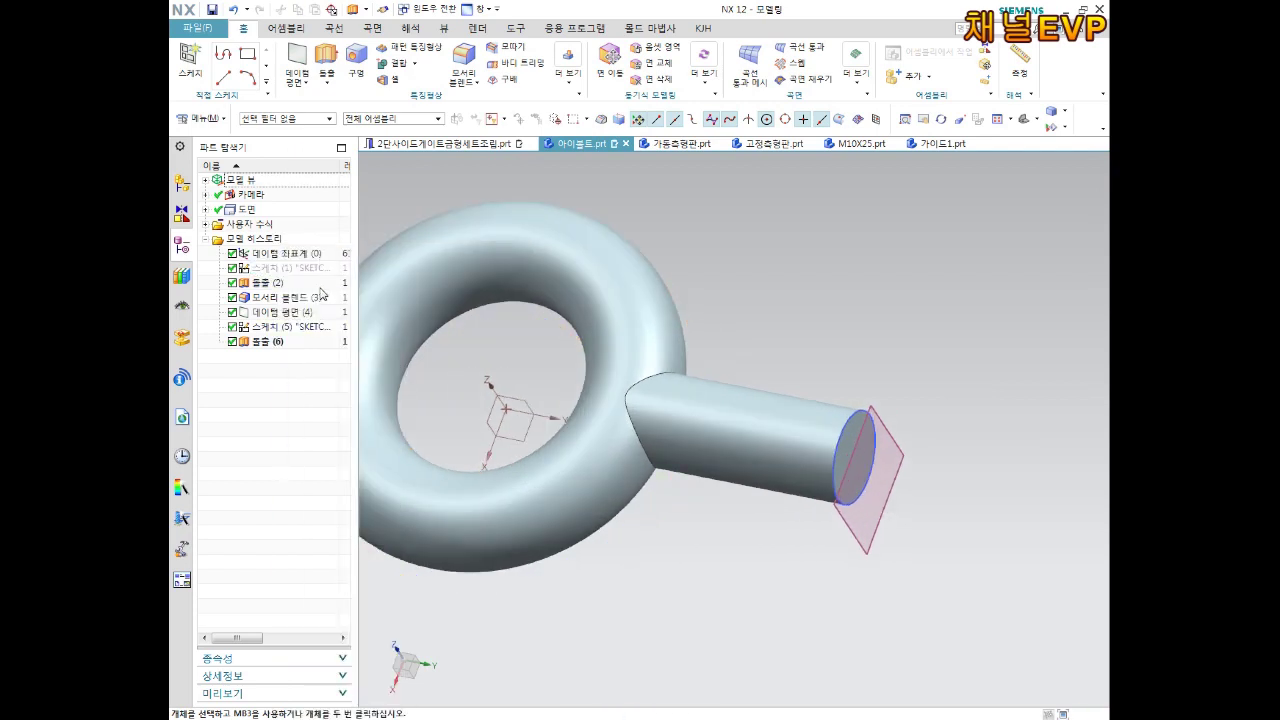
right_click(277, 314)
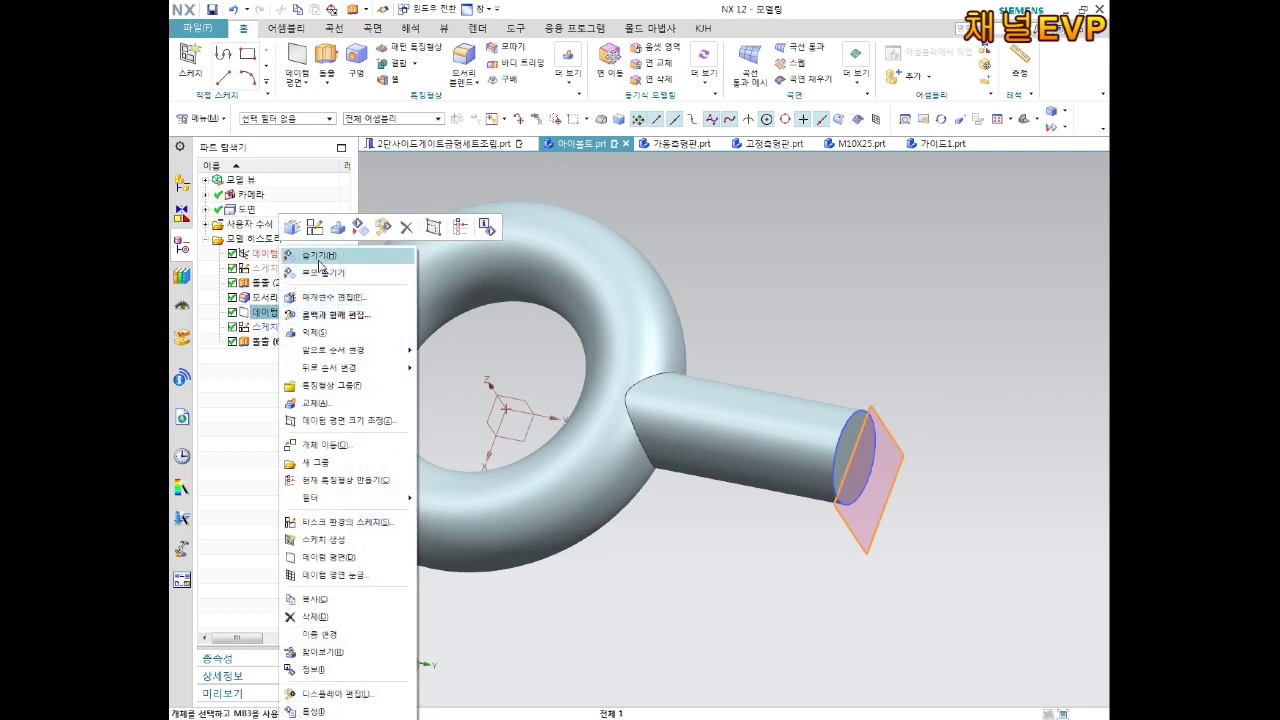
click(318, 258)
scroll(776, 424, up, 2)
right_click(277, 327)
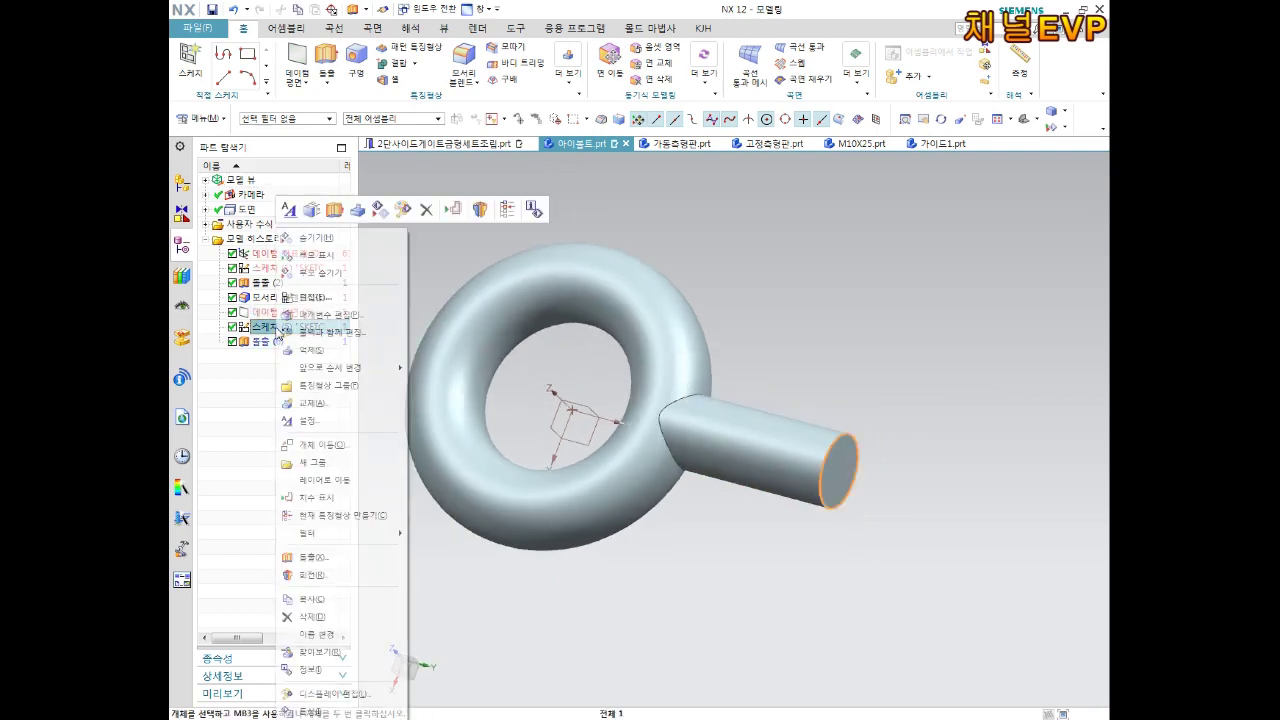
click(336, 239)
scroll(801, 474, up, 2)
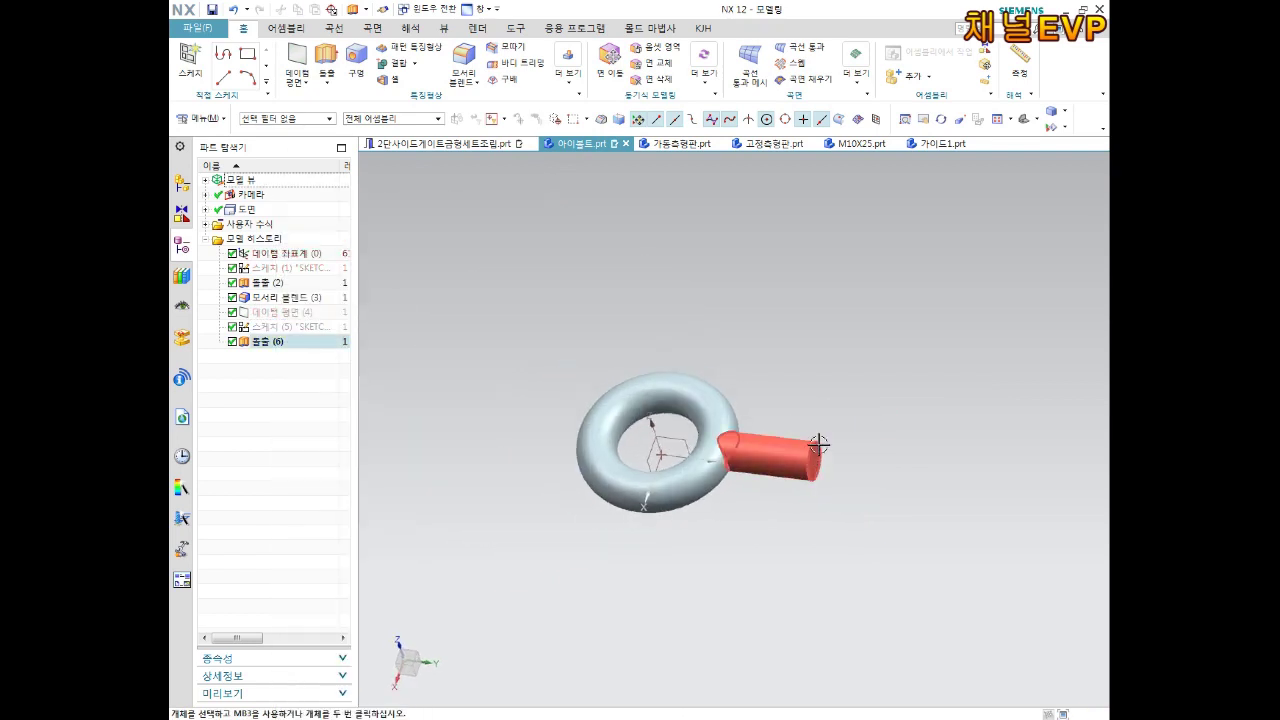
scroll(830, 440, down, 2)
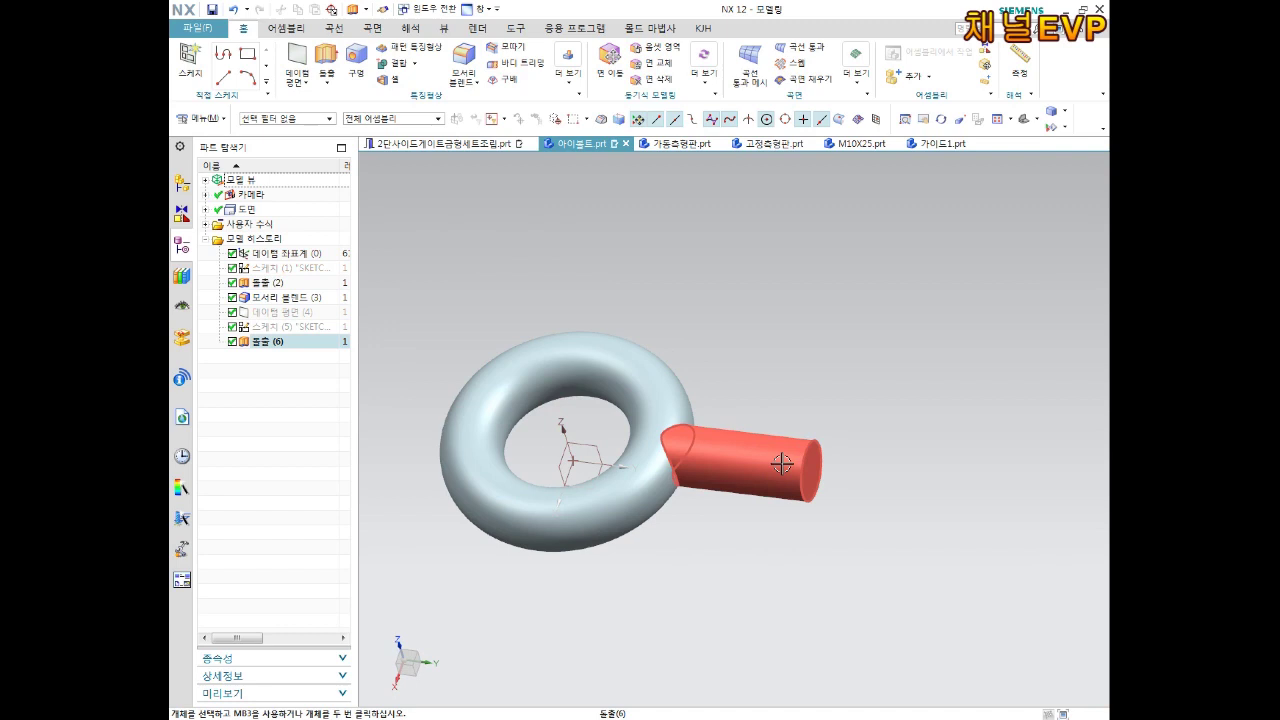
click(510, 50)
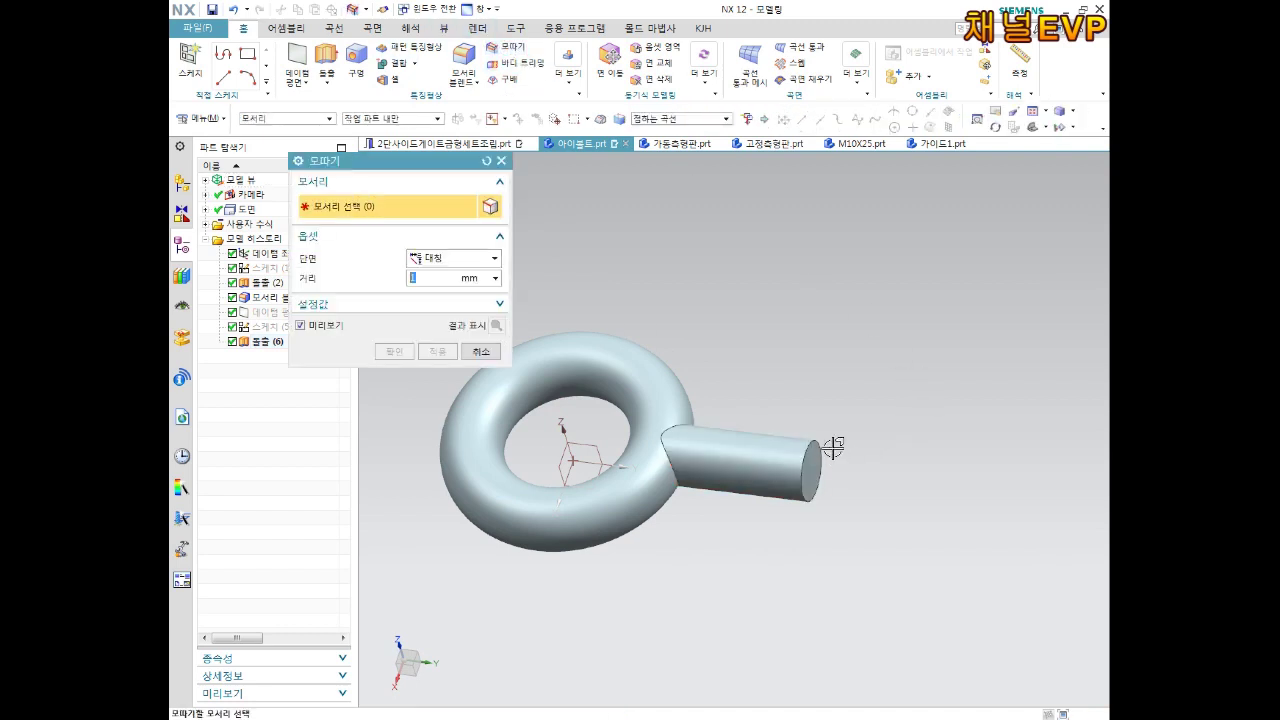
Chamfer the shaft's free end edge at the default 1 mm.
click(813, 438)
click(400, 352)
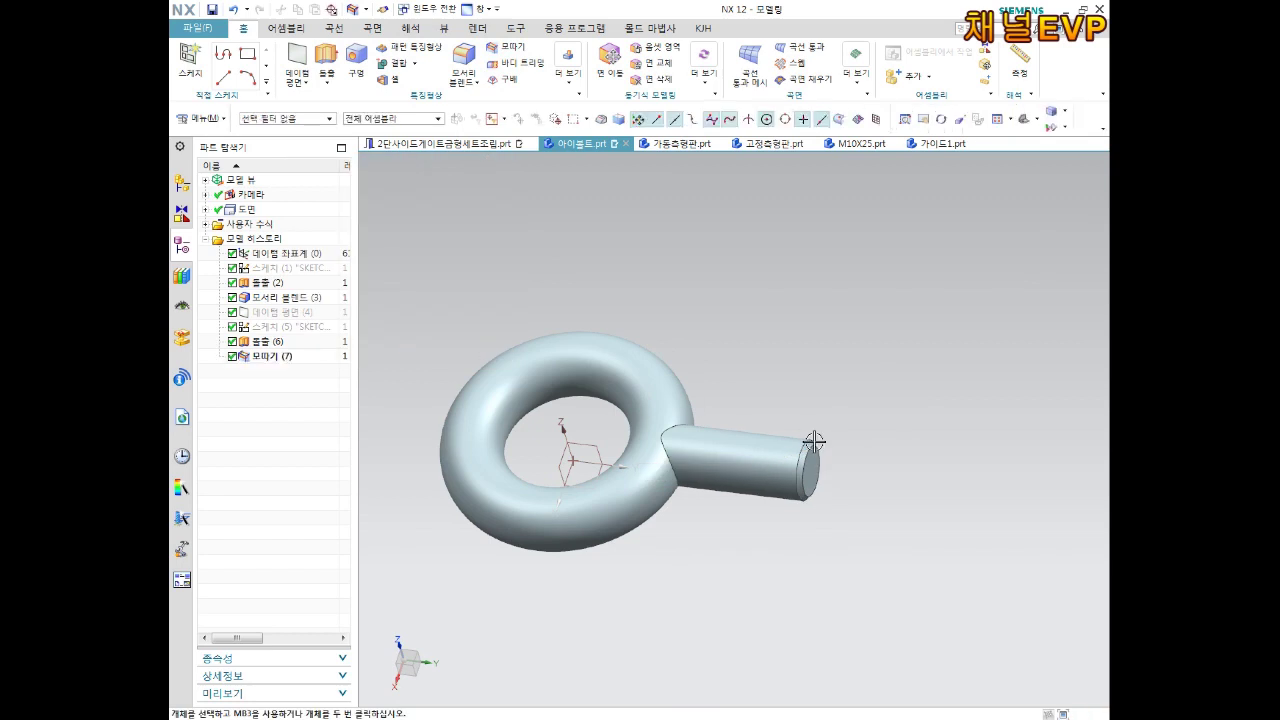
scroll(794, 466, down, 3)
scroll(843, 457, down, 3)
mouse_move(843, 457)
middle_down()
mouse_move(791, 449)
mouse_move(834, 451)
mouse_move(775, 475)
middle_up()
scroll(830, 460, up, 3)
scroll(787, 456, up, 3)
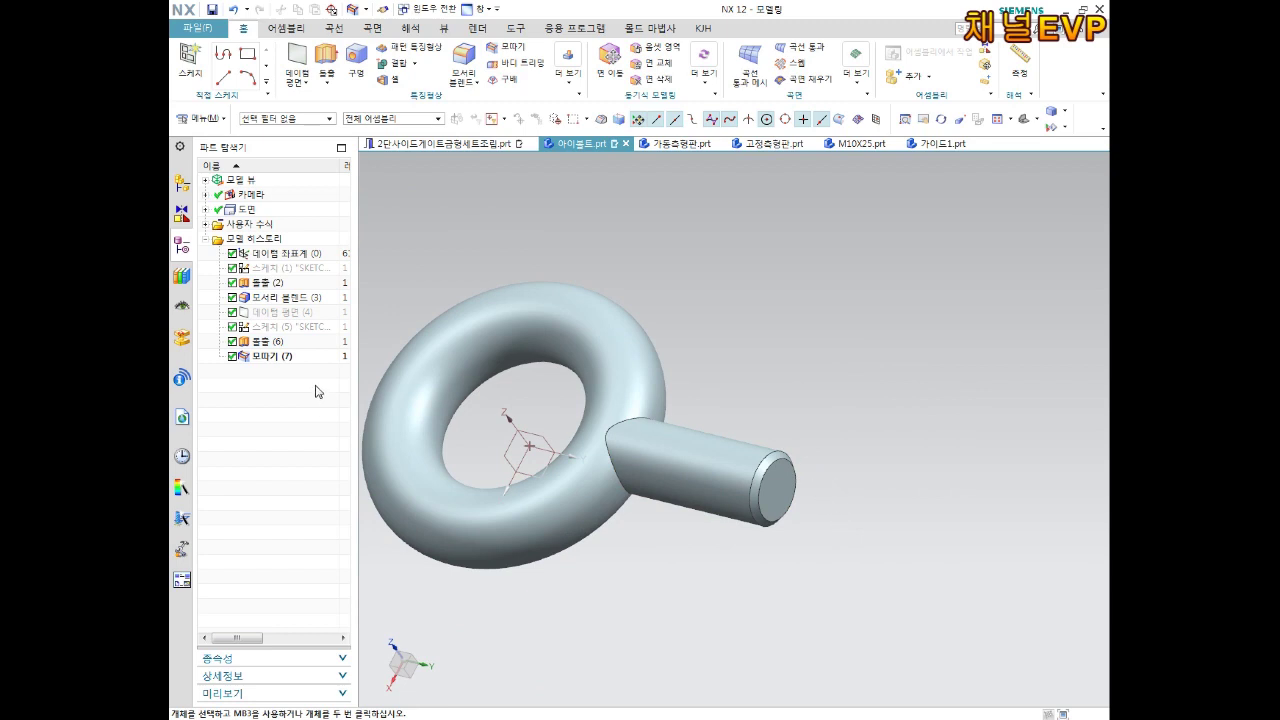
Edit the Chamfer (7) distance to 1.5 mm.
right_click(262, 359)
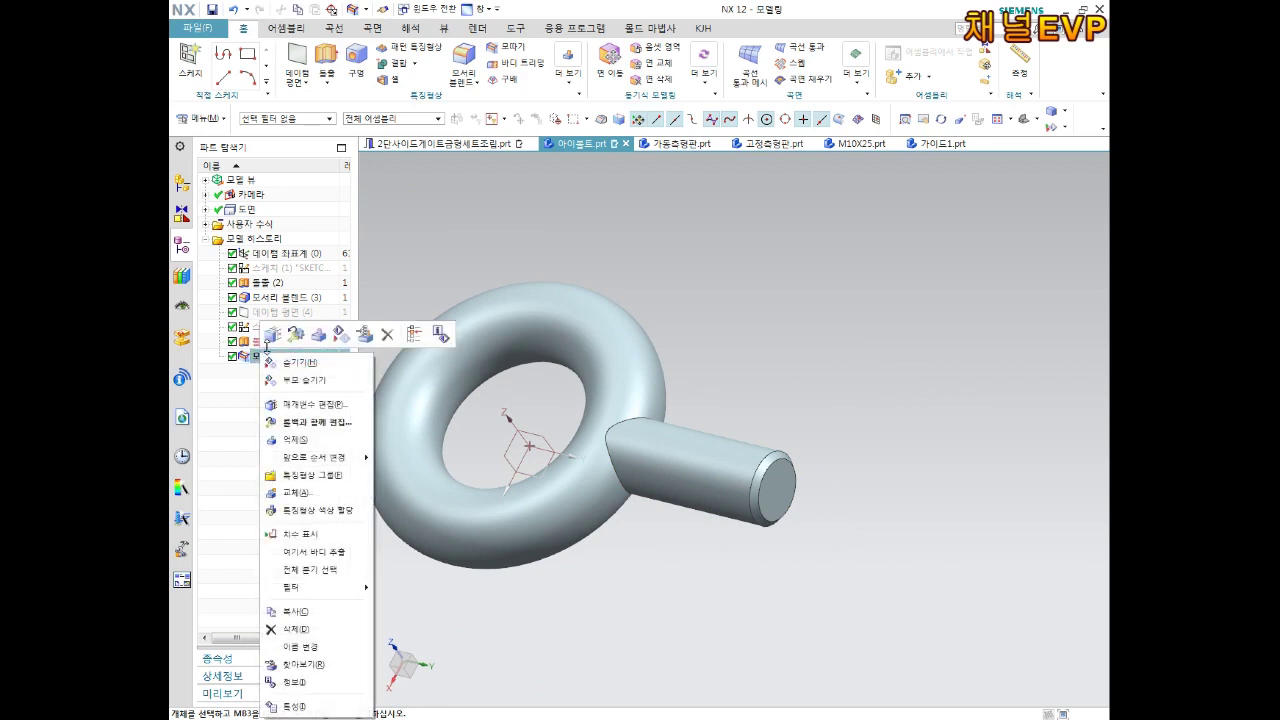
click(303, 403)
click(427, 277)
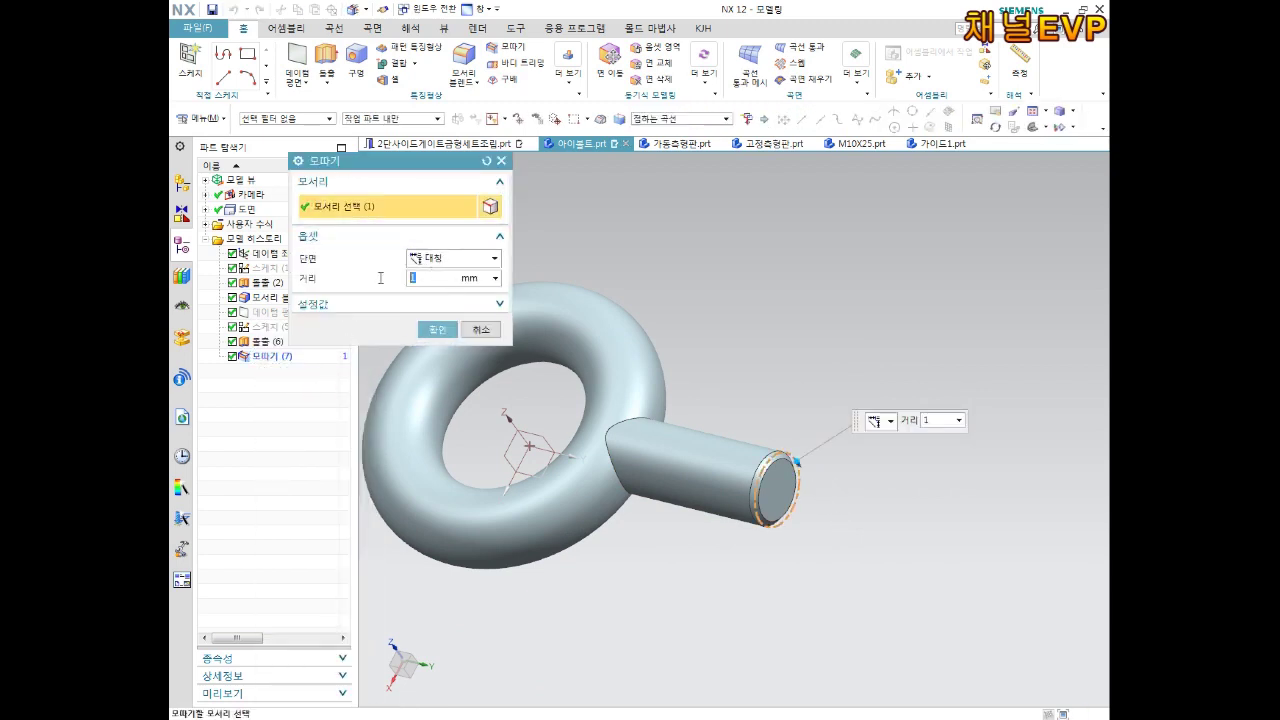
text(.5)
key(Return)
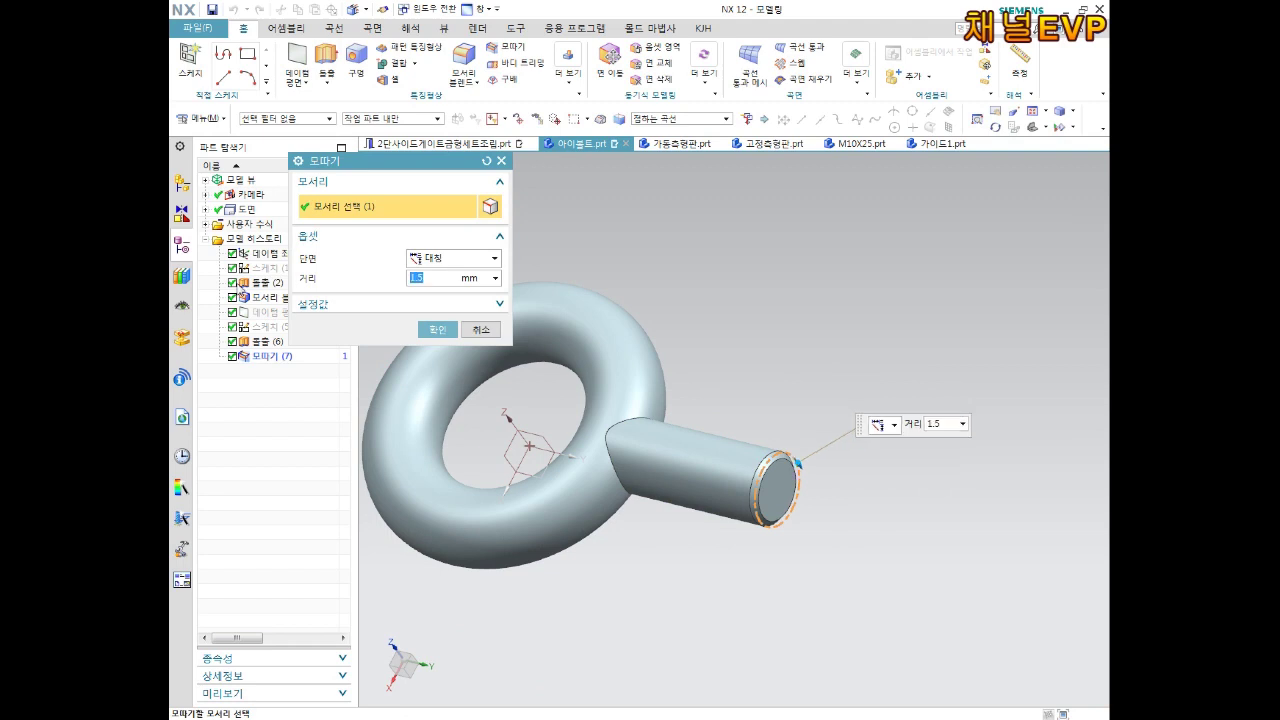
click(432, 329)
mouse_move(851, 494)
middle_down()
mouse_move(911, 467)
mouse_move(851, 531)
mouse_move(875, 508)
middle_up()
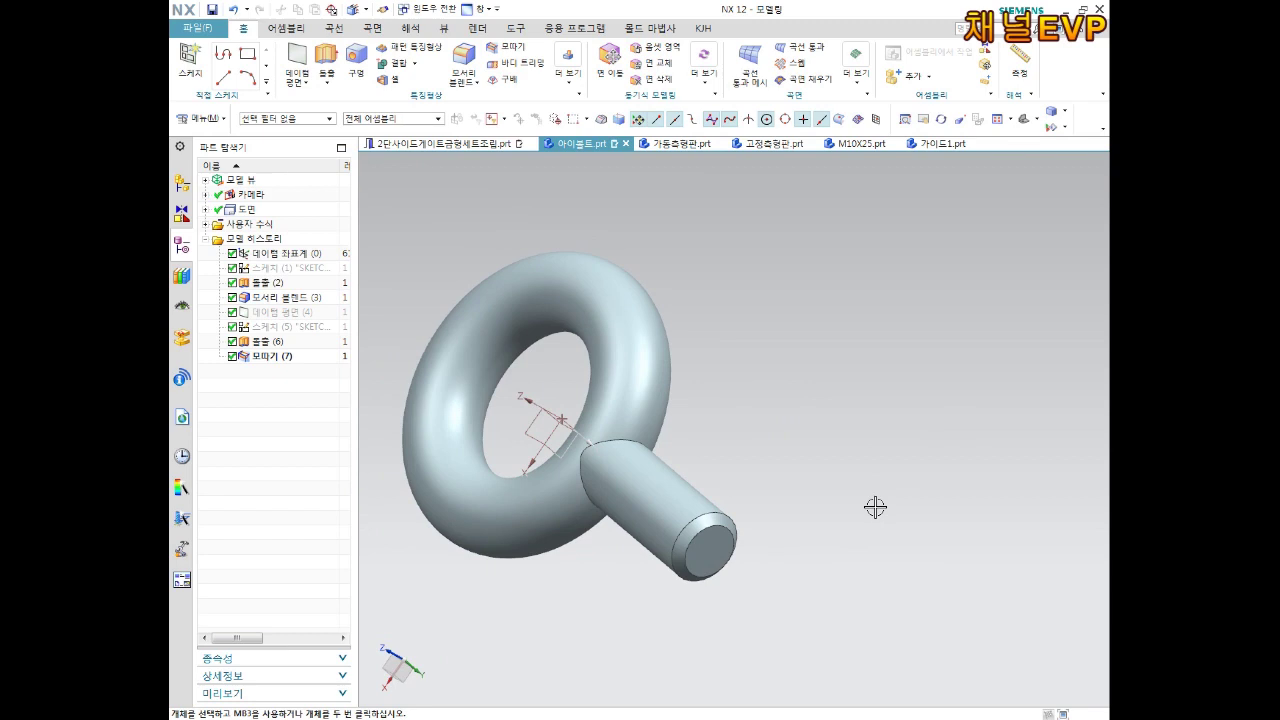
middle_drag(908, 433, 766, 343)
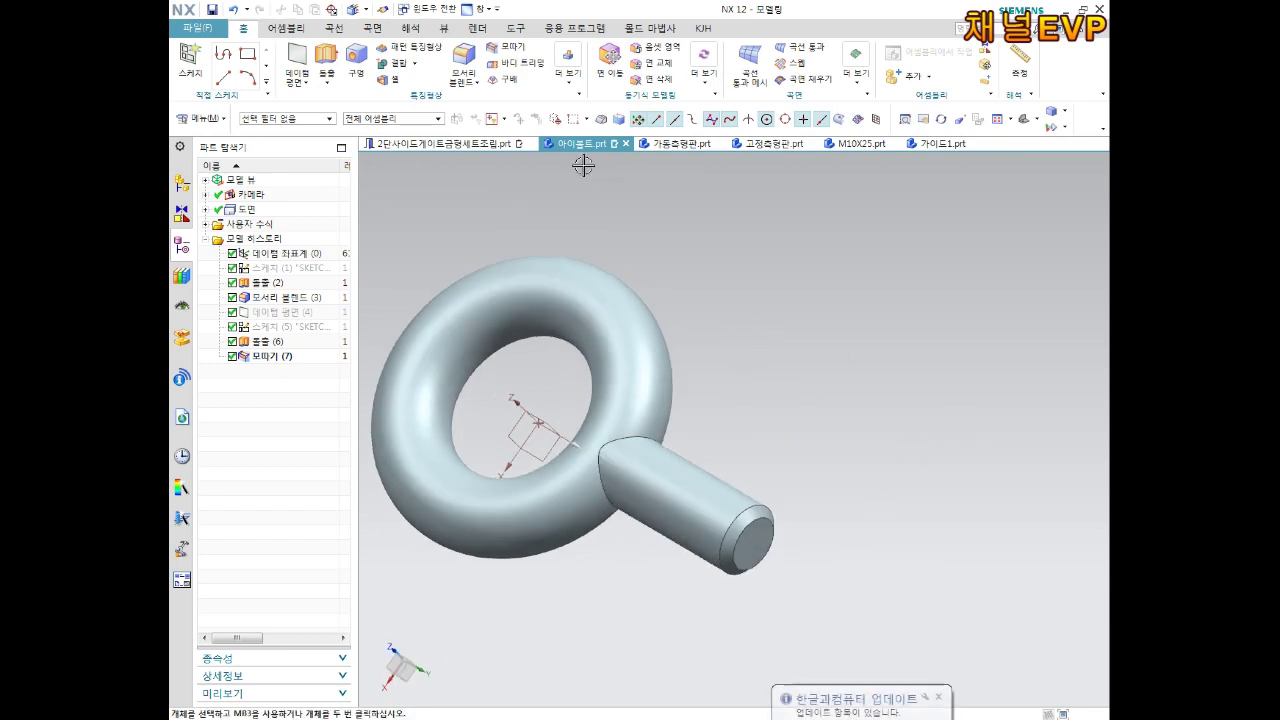
click(464, 64)
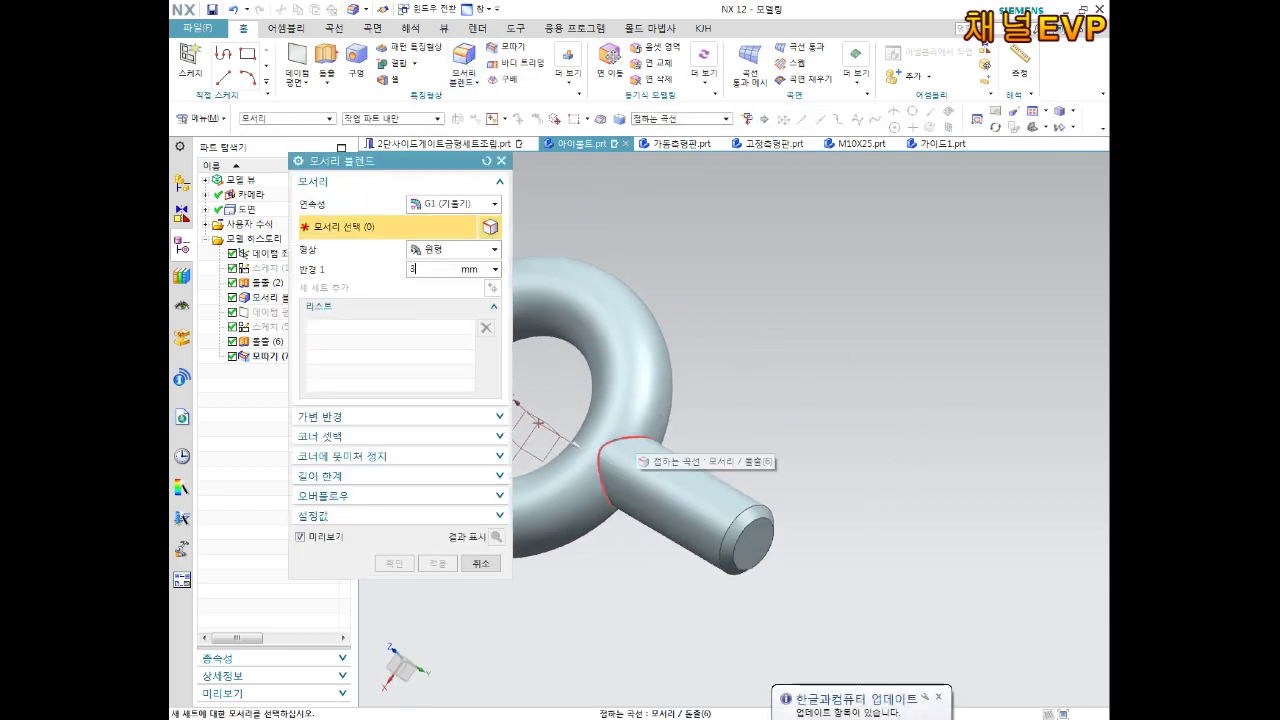
Blend the shank-to-ring edge with a 3 mm radius and orbit to check the rounded joint.
click(653, 436)
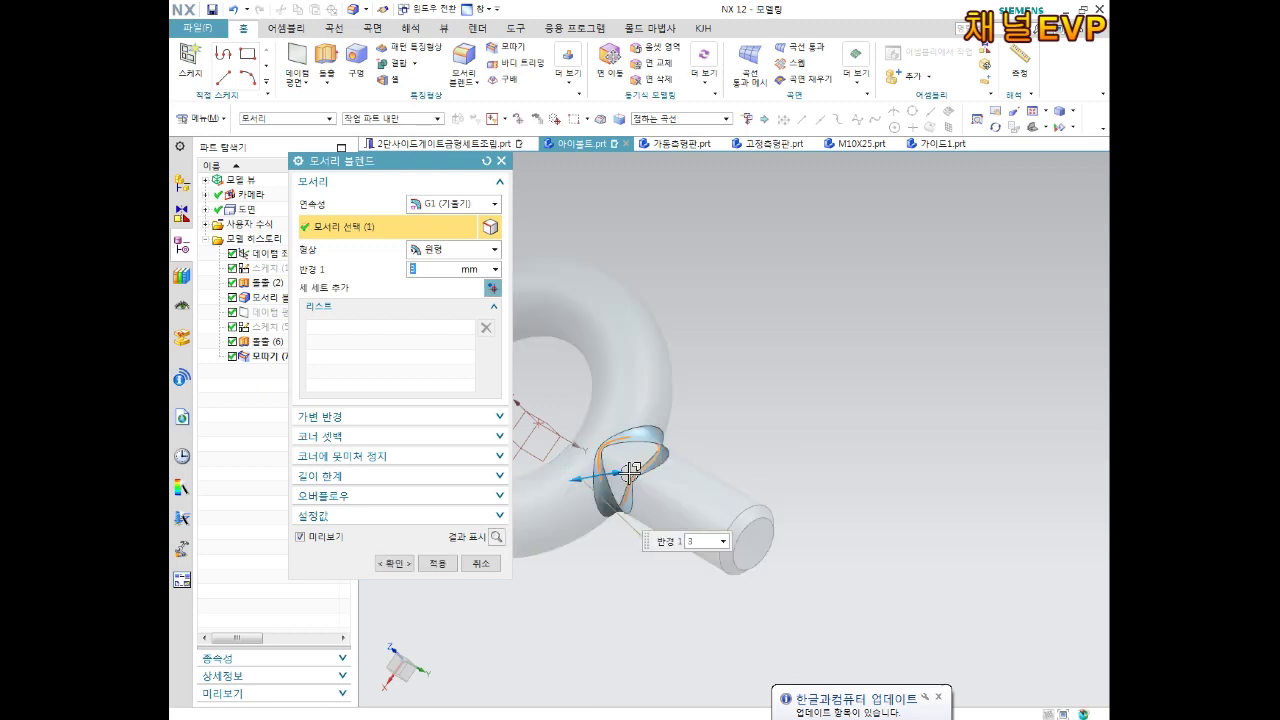
scroll(614, 496, up, 1)
scroll(640, 460, up, 3)
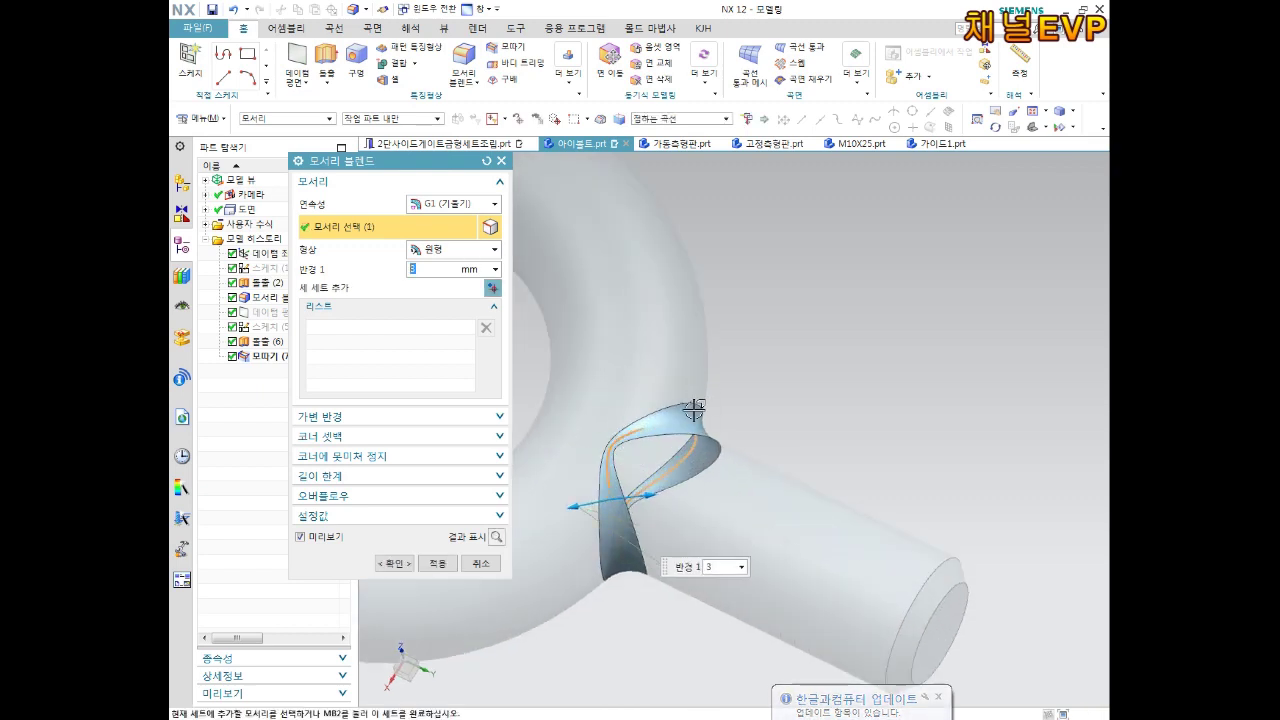
click(394, 563)
mouse_move(580, 503)
middle_down()
mouse_move(679, 486)
mouse_move(658, 509)
mouse_move(687, 469)
mouse_move(766, 457)
middle_up()
scroll(698, 466, down, 3)
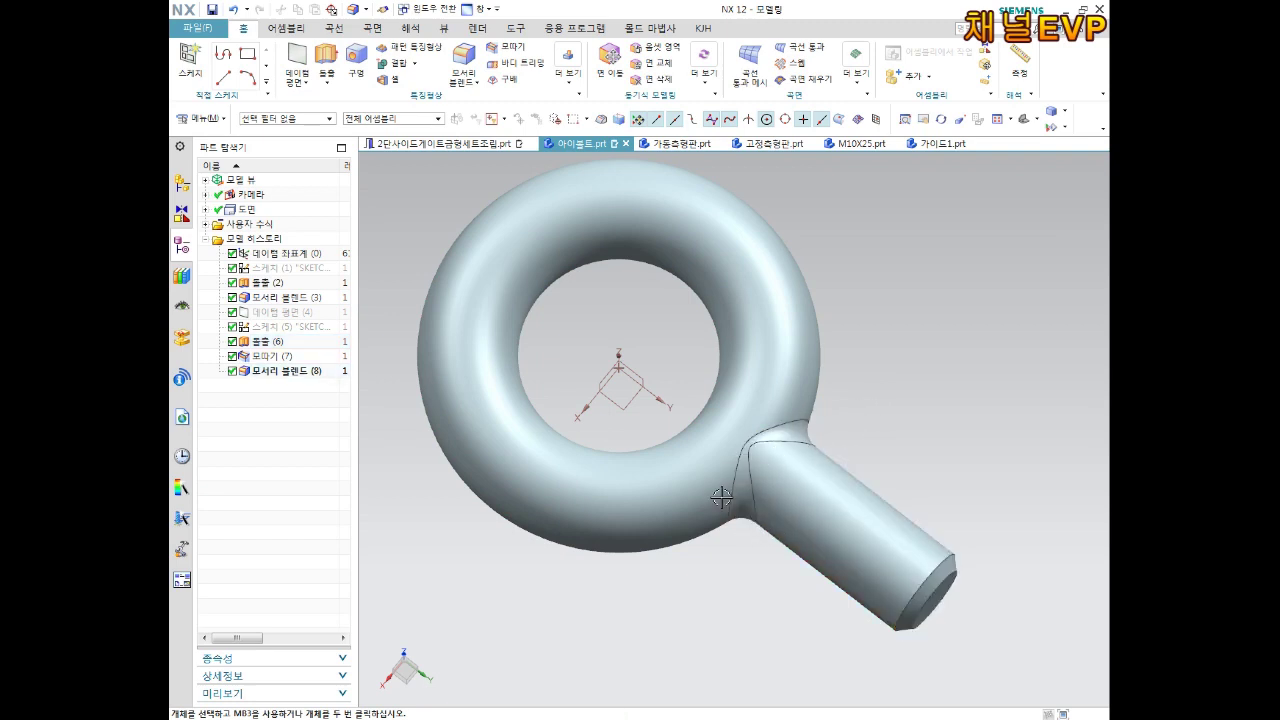
scroll(740, 450, down, 5)
mouse_move(751, 486)
middle_down()
mouse_move(694, 557)
mouse_move(694, 496)
mouse_move(766, 423)
mouse_move(726, 430)
middle_up()
scroll(822, 476, up, 3)
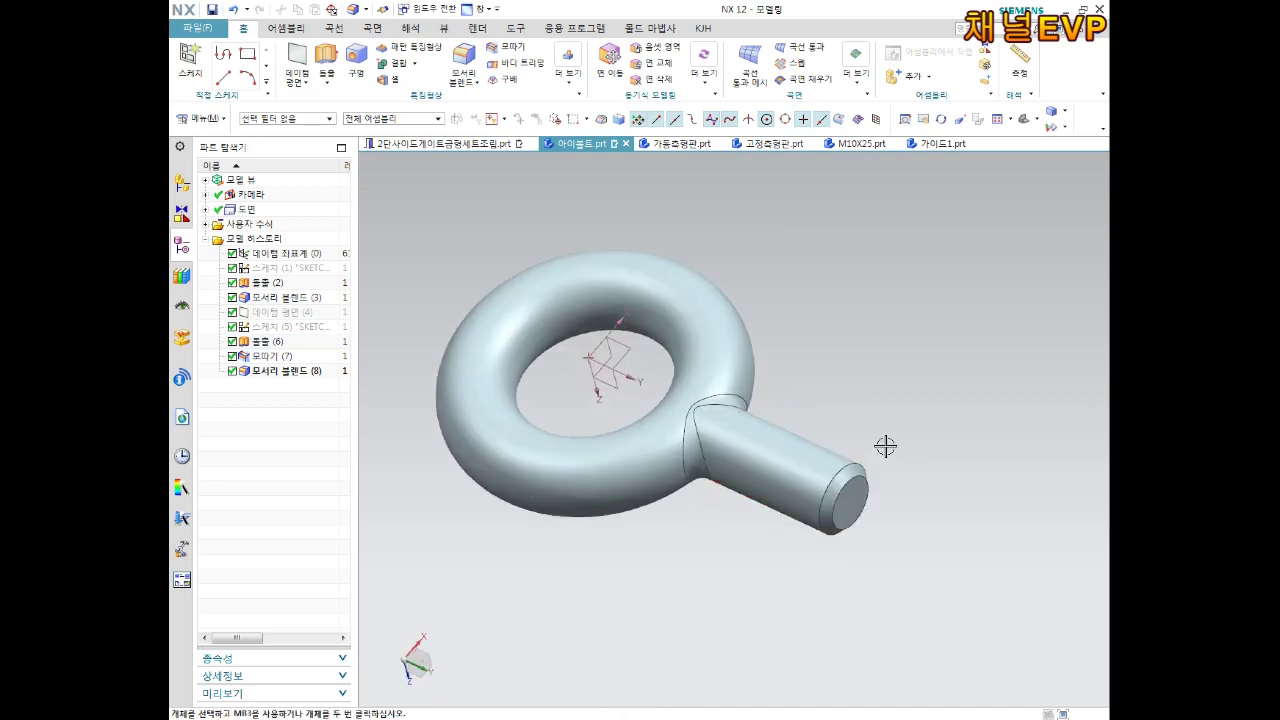
scroll(830, 452, up, 1)
click(569, 78)
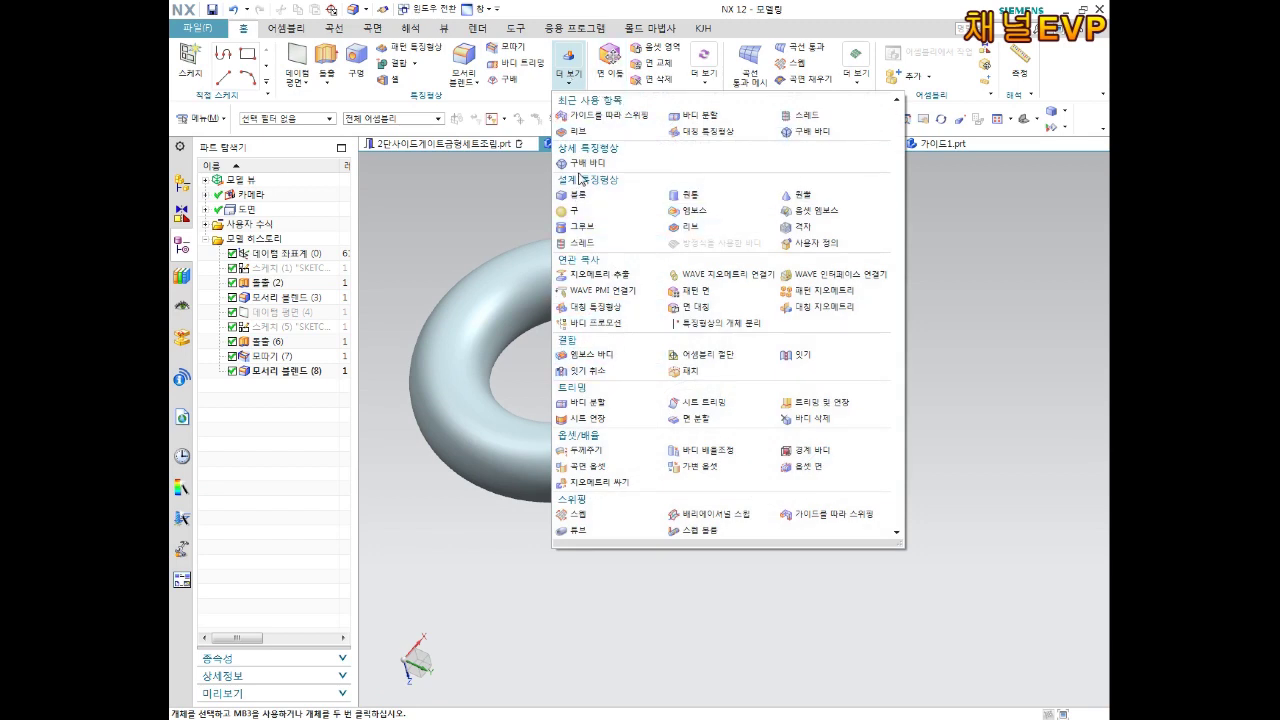
Add a detailed 25 mm long thread to the shank, starting from its end face.
click(584, 244)
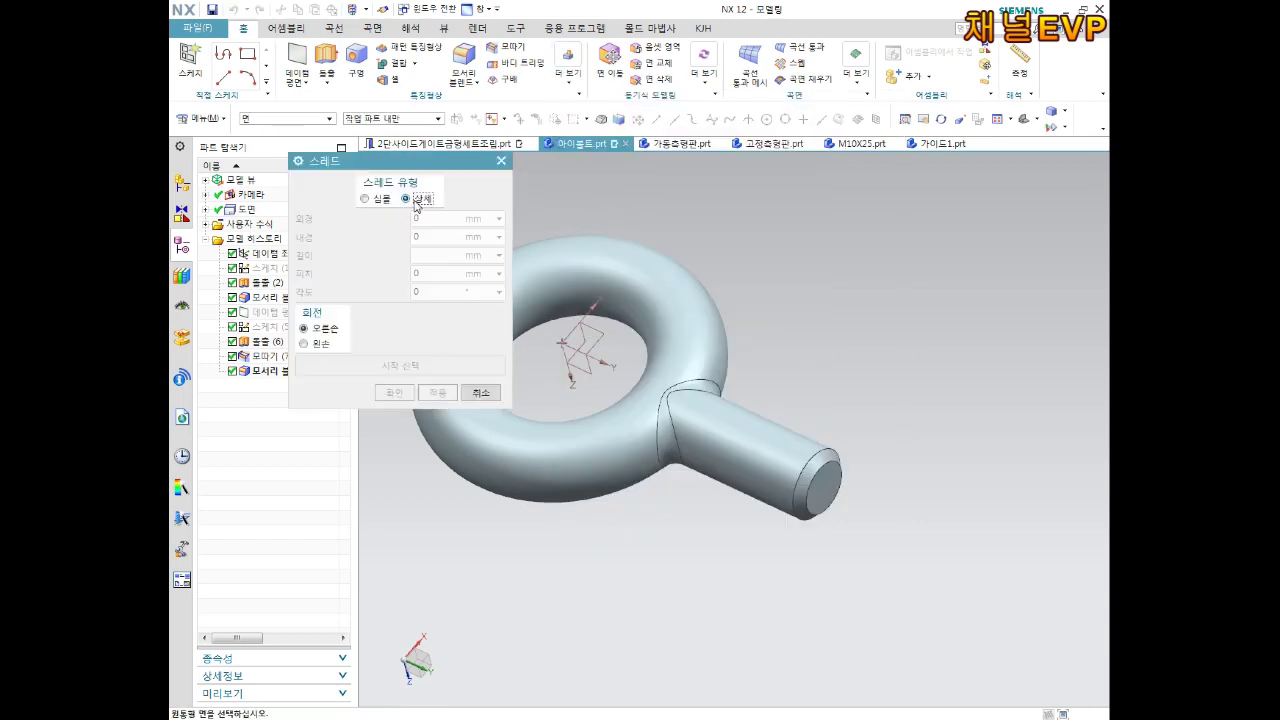
scroll(838, 442, up, 3)
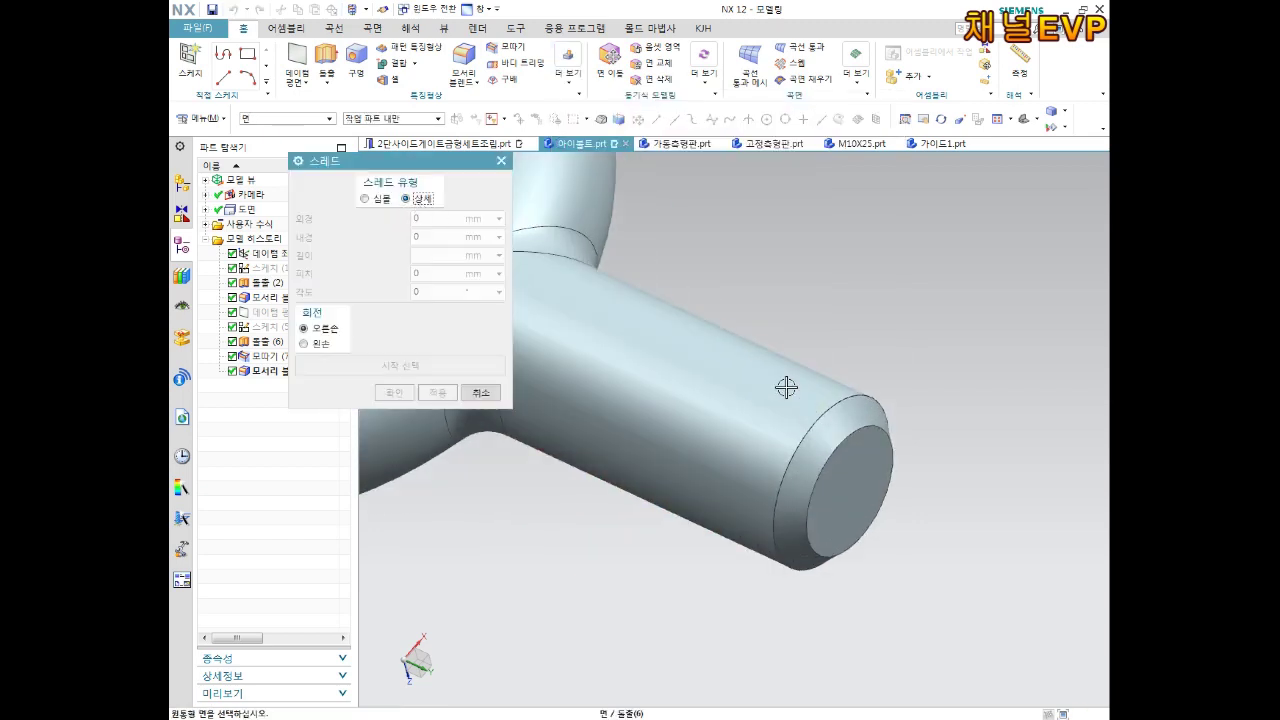
click(777, 385)
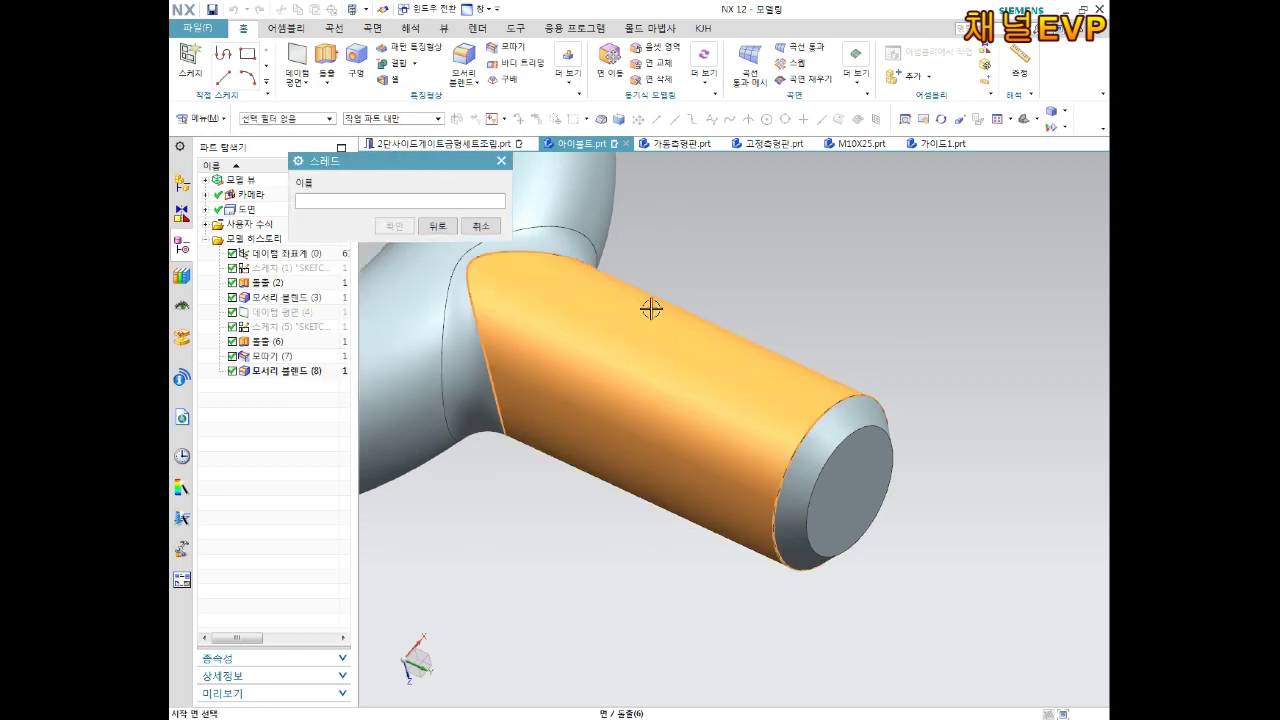
click(867, 447)
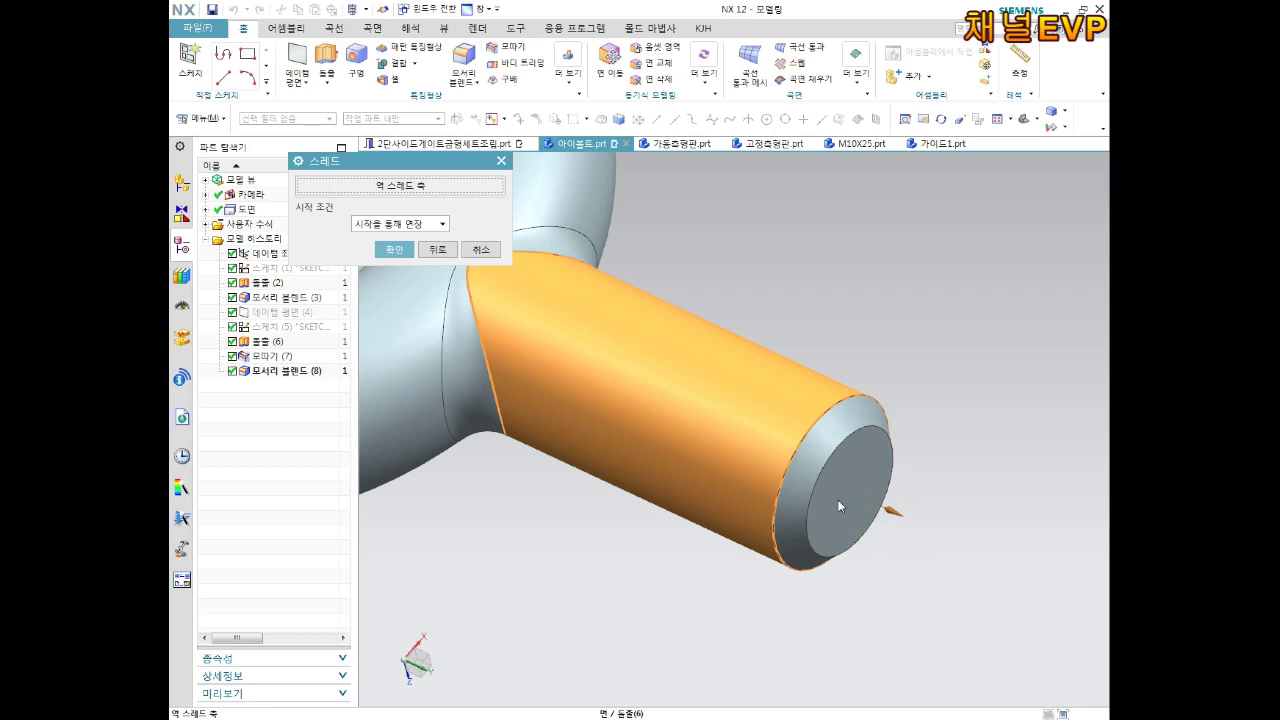
click(408, 195)
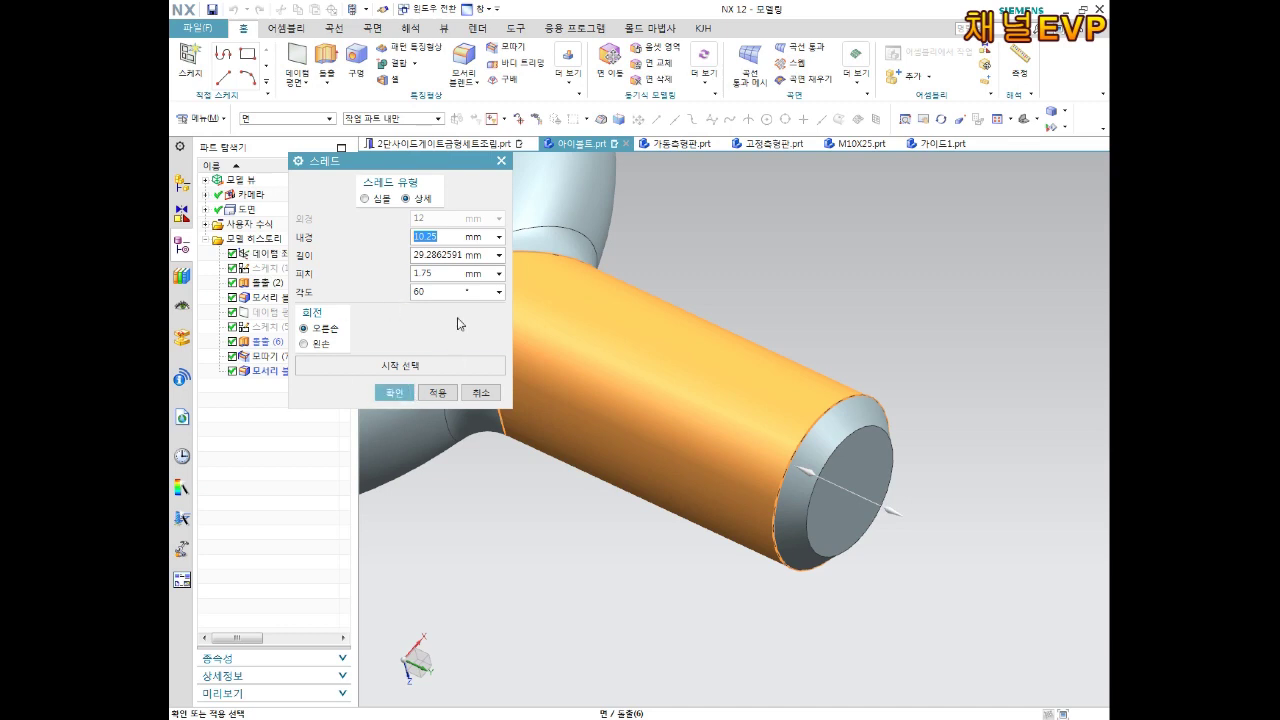
double_click(433, 256)
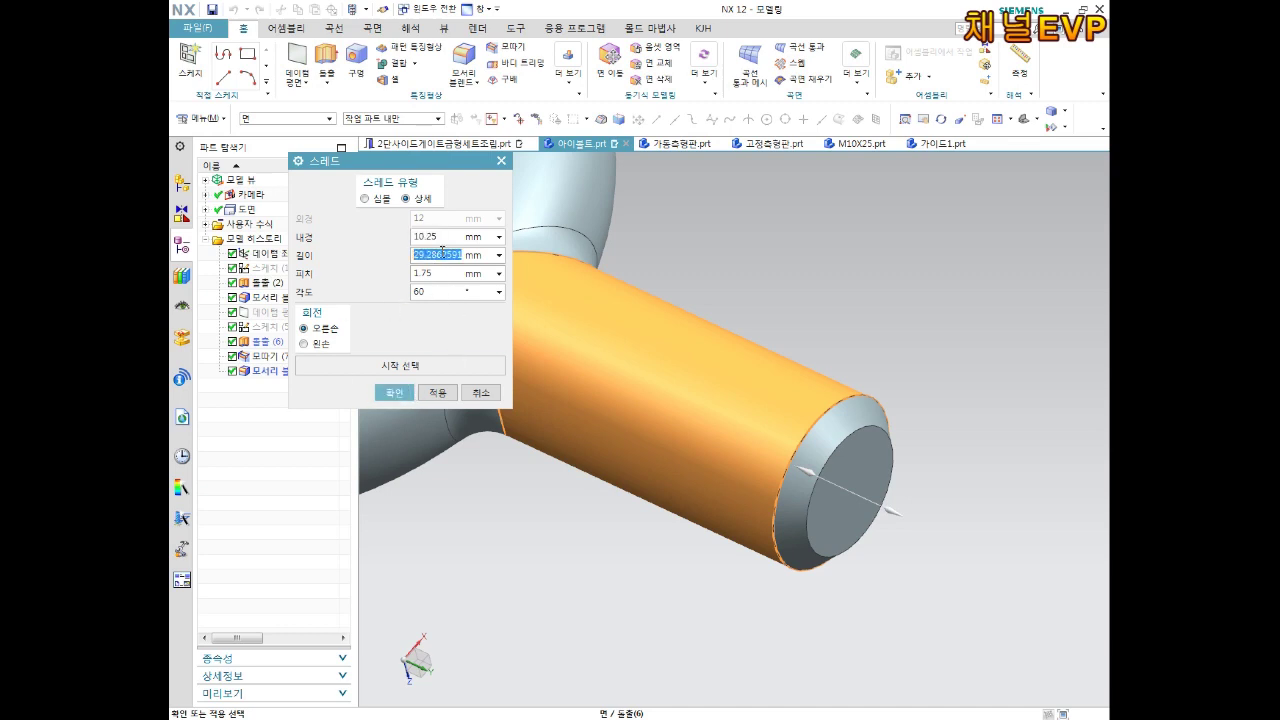
text(25)
click(392, 393)
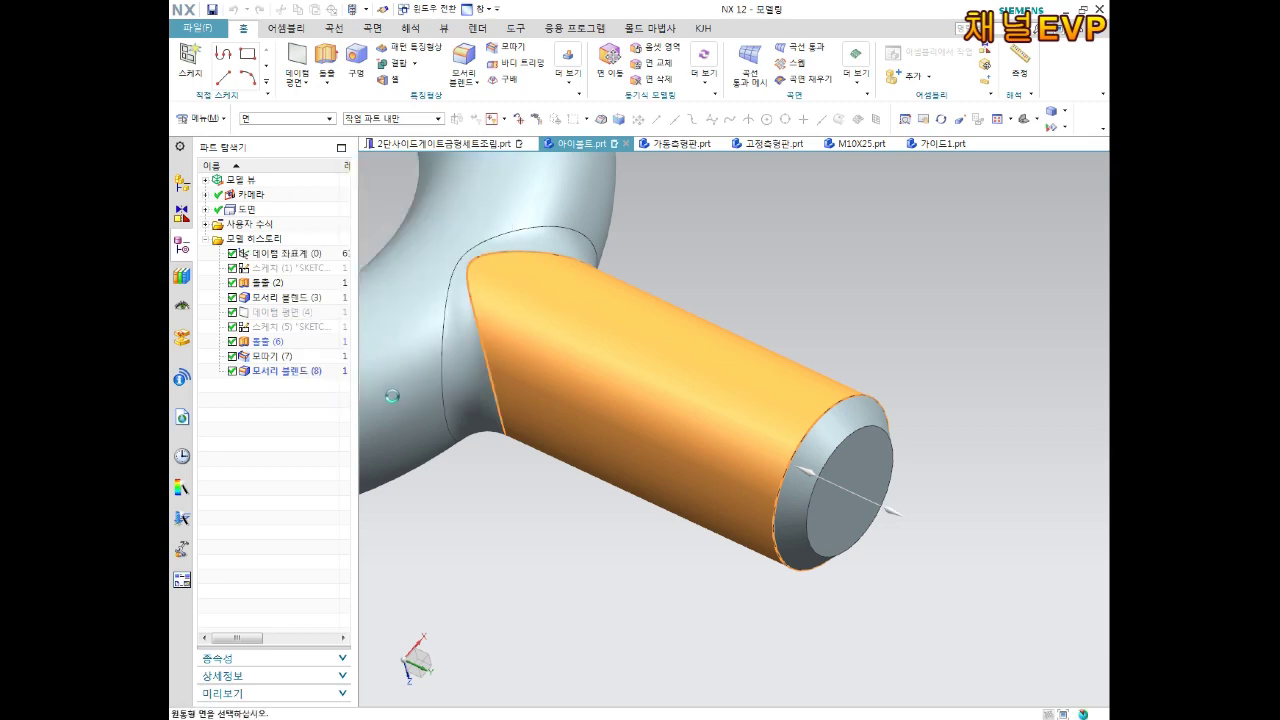
mouse_move(829, 396)
middle_down()
mouse_move(781, 497)
mouse_move(402, 424)
middle_up()
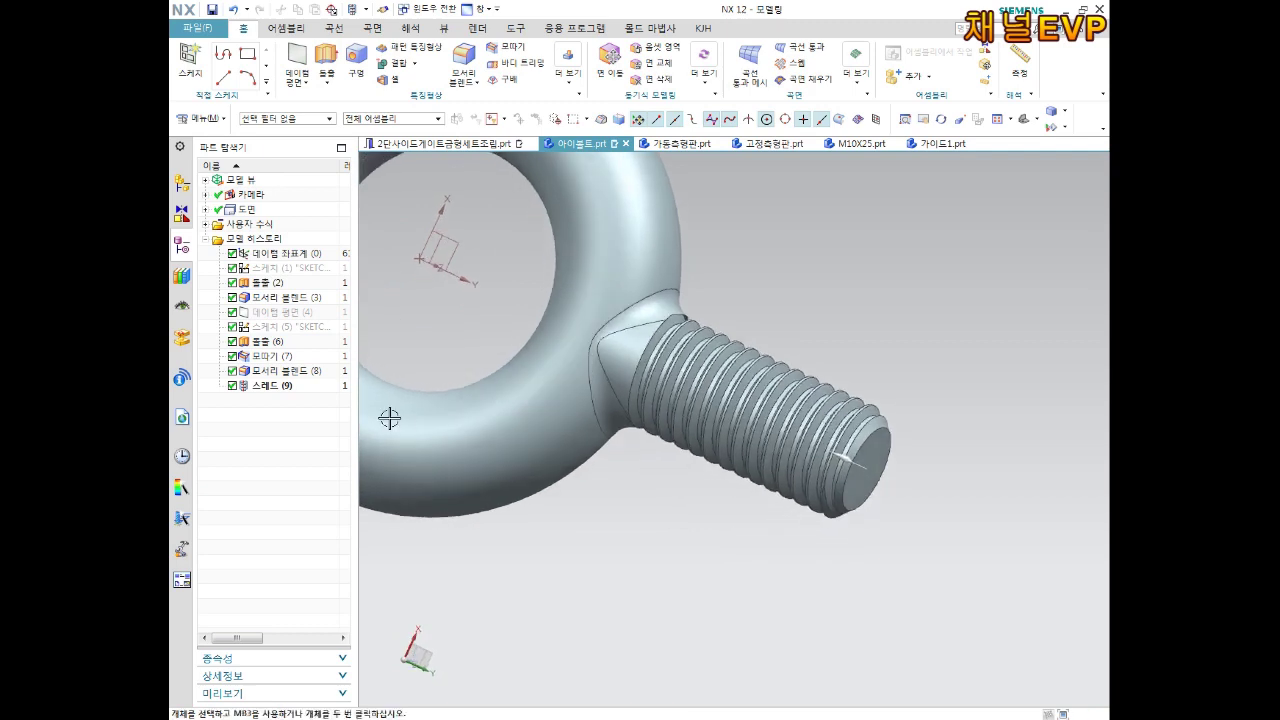
right_click(281, 390)
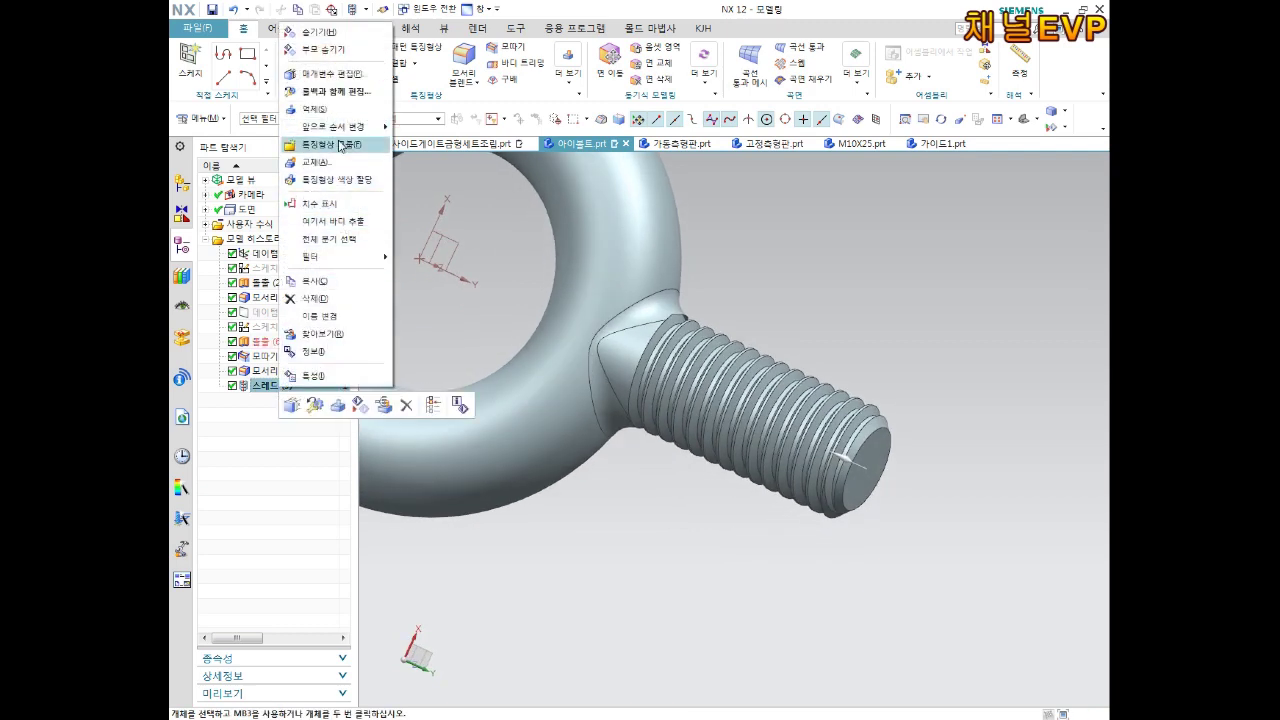
Edit the thread feature's length to 22 mm and orbit to view the whole eyebolt.
click(335, 74)
click(413, 193)
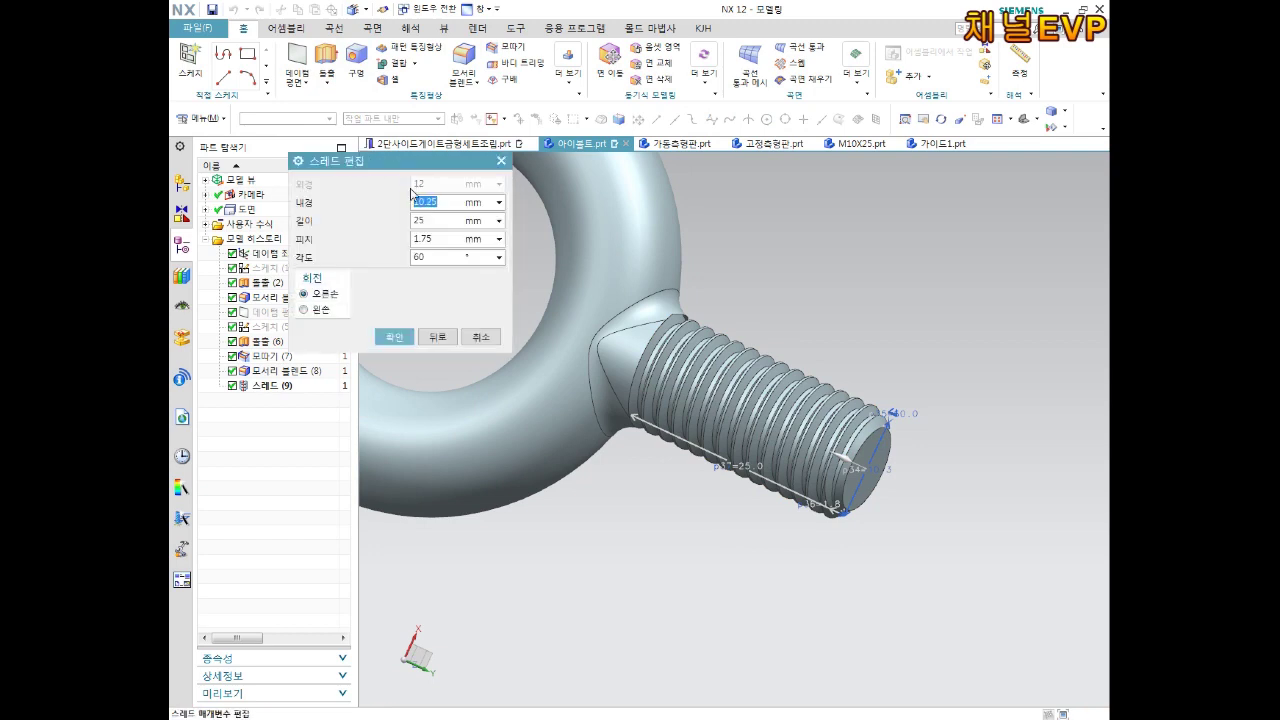
click(440, 221)
click(394, 336)
click(394, 214)
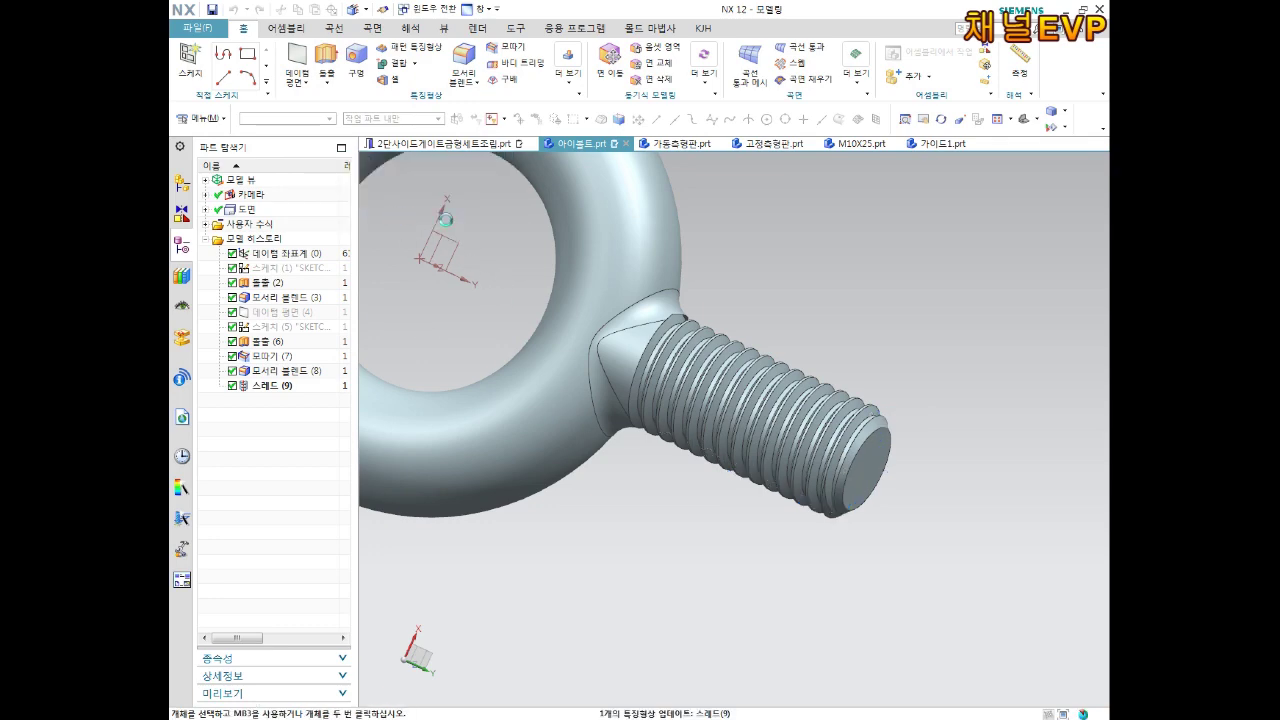
mouse_move(772, 366)
middle_down()
mouse_move(754, 371)
mouse_move(680, 503)
middle_up()
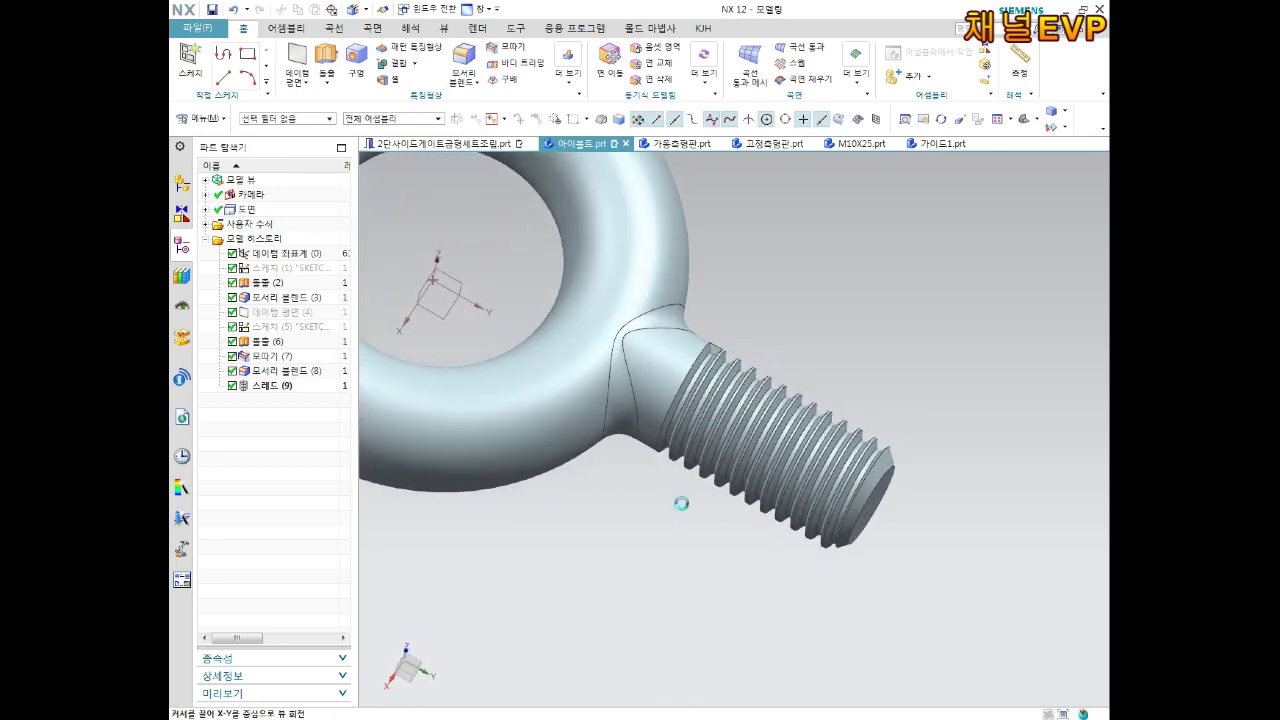
mouse_move(703, 329)
middle_down()
mouse_move(643, 401)
mouse_move(686, 360)
middle_up()
middle_drag(686, 297, 773, 350)
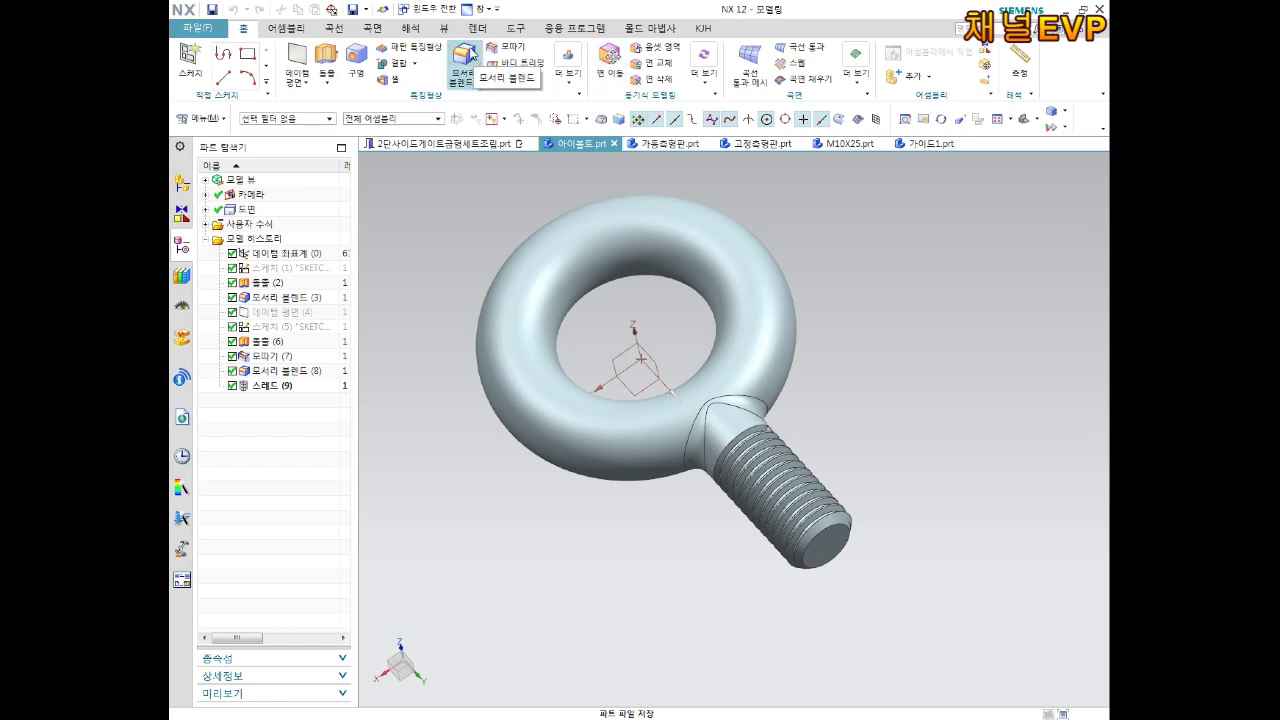
Select the eyebolt body in Edit Object Display.
click(447, 29)
click(662, 78)
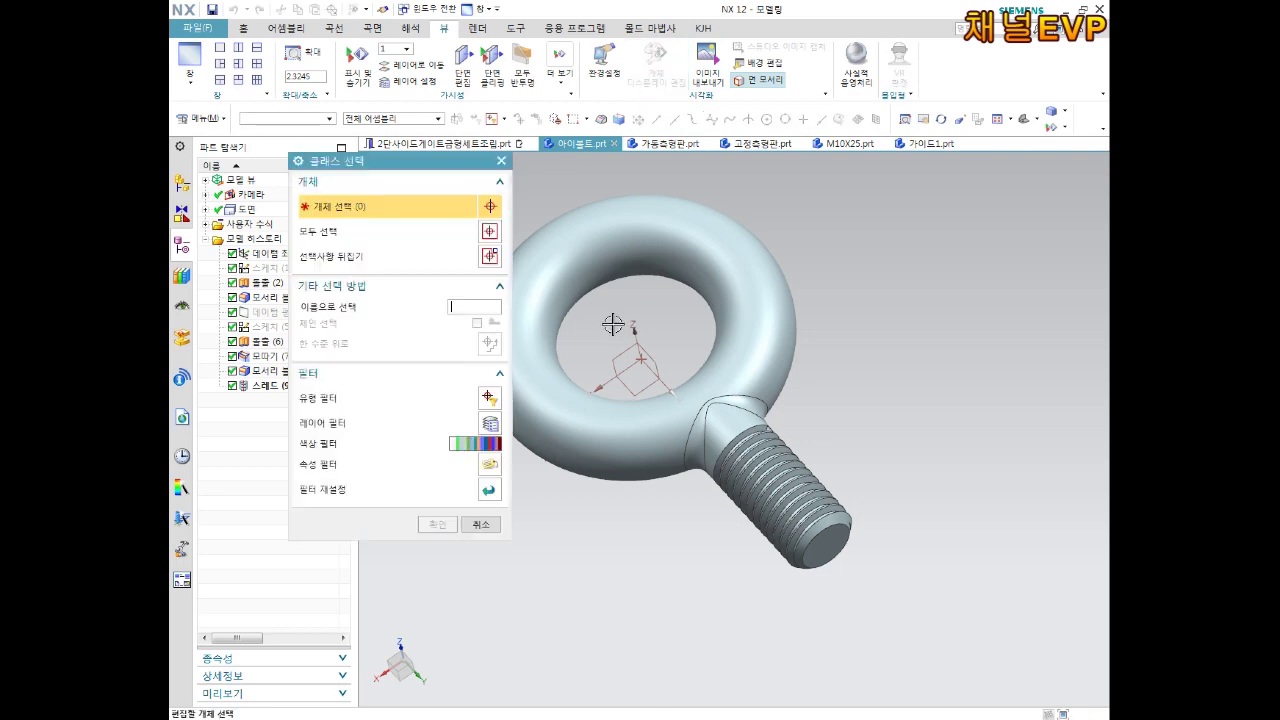
click(642, 208)
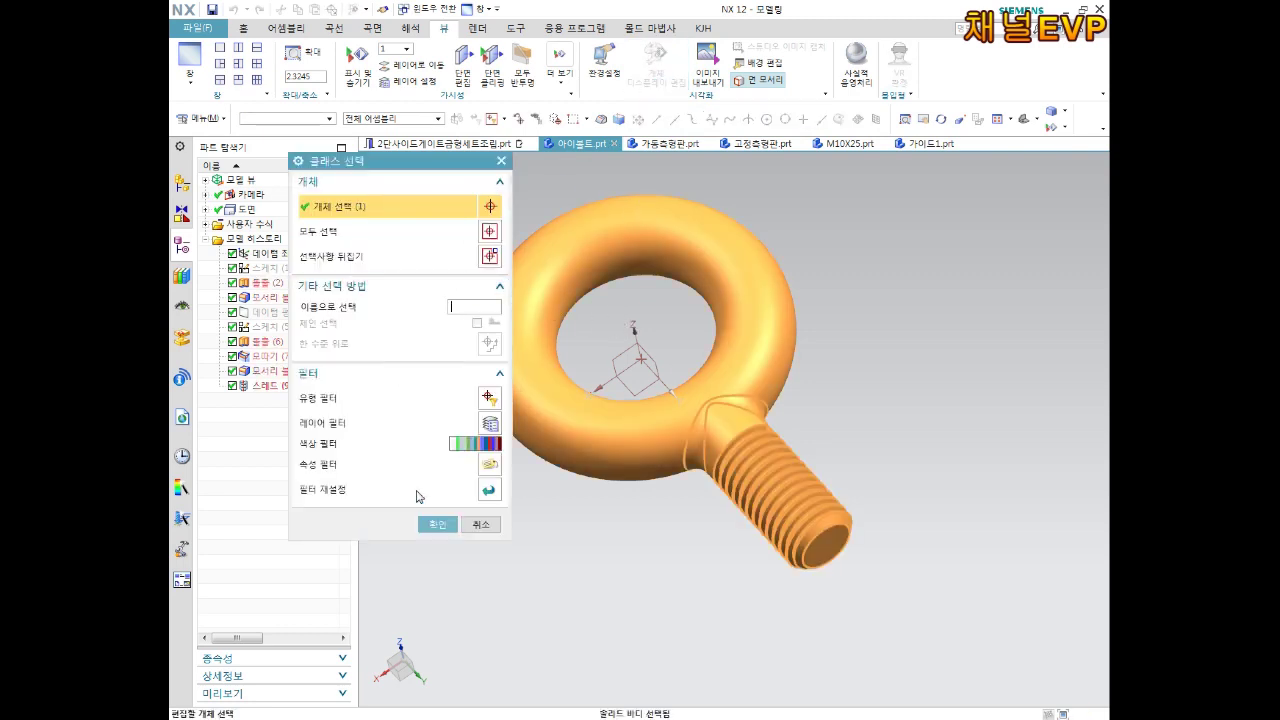
click(437, 524)
Recolour the eyebolt Medium Gray and save the part with Ctrl+S.
click(469, 252)
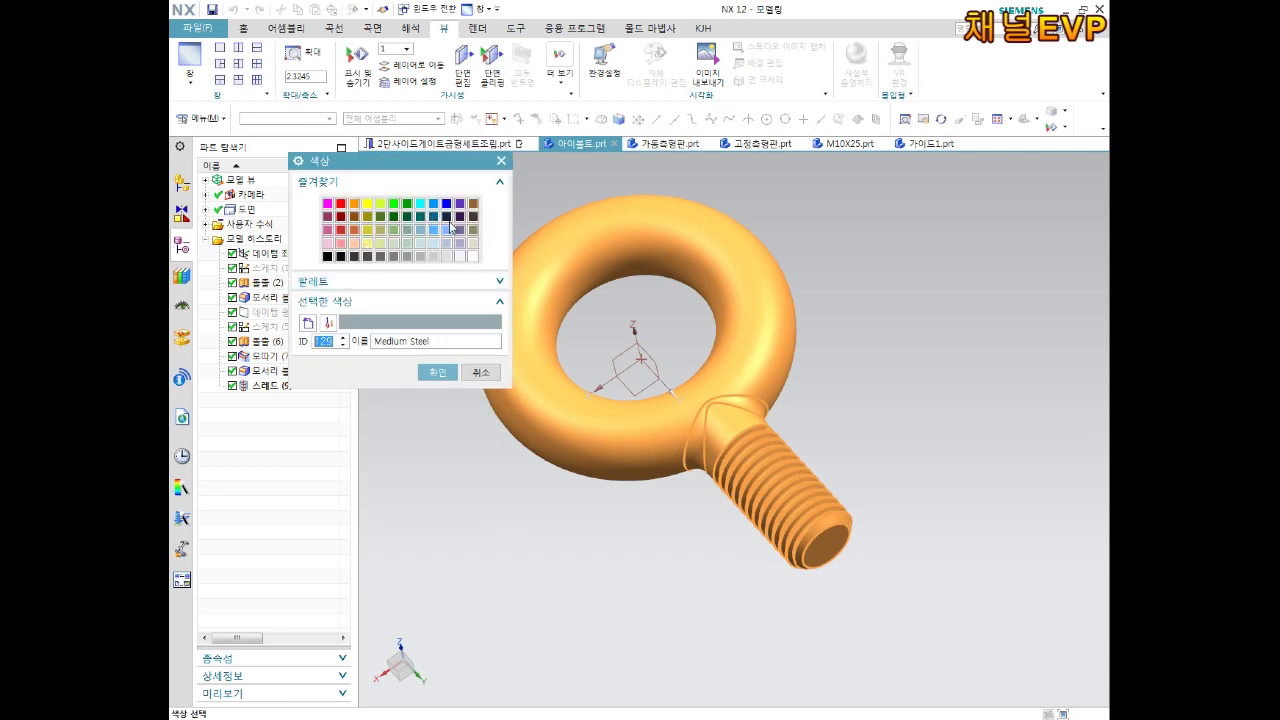
click(460, 204)
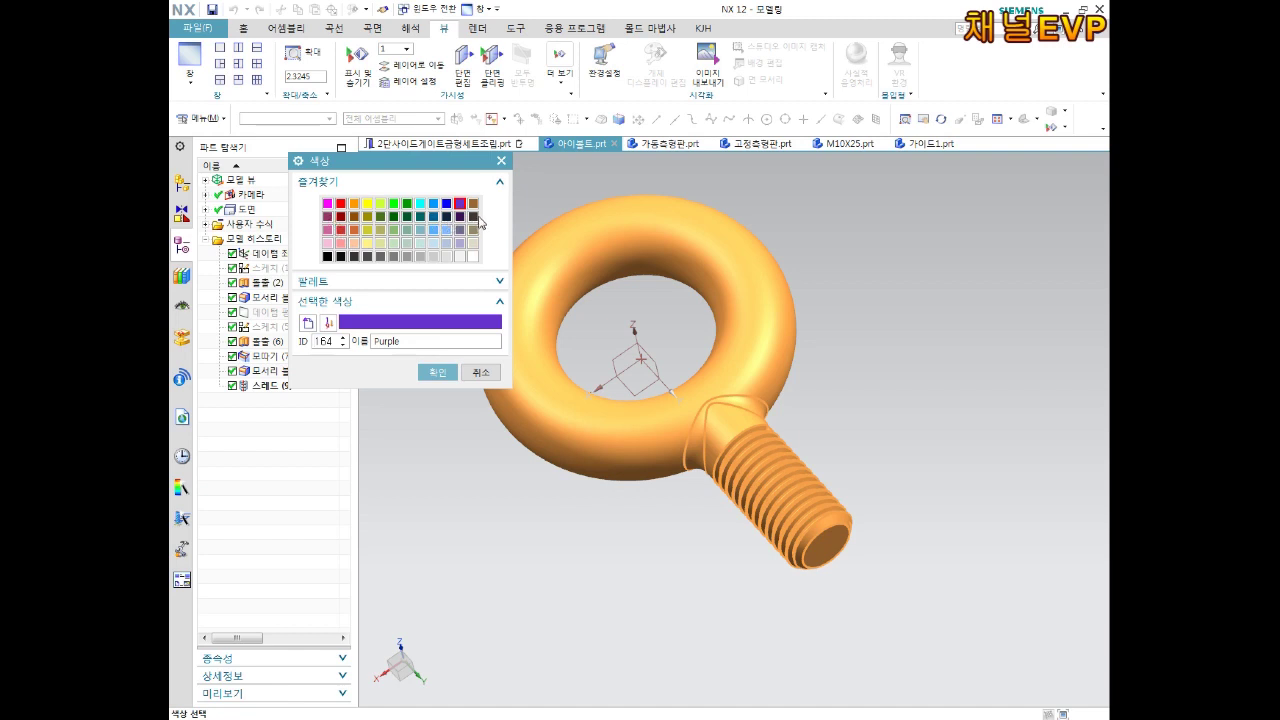
click(473, 204)
click(460, 204)
click(474, 246)
click(473, 229)
click(395, 257)
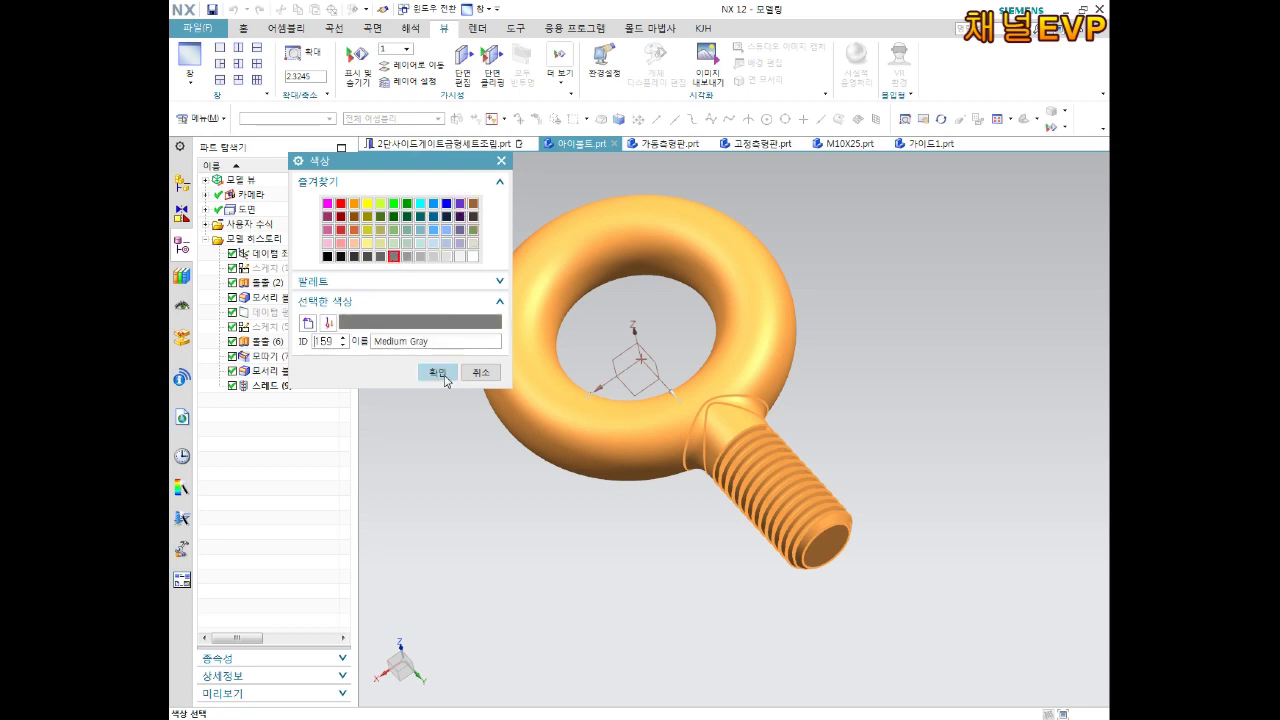
click(438, 372)
click(396, 578)
mouse_move(583, 443)
middle_down()
mouse_move(606, 534)
mouse_move(588, 461)
mouse_move(686, 429)
mouse_move(716, 510)
mouse_move(682, 420)
mouse_move(703, 402)
mouse_move(733, 406)
mouse_move(660, 460)
mouse_move(703, 447)
middle_up()
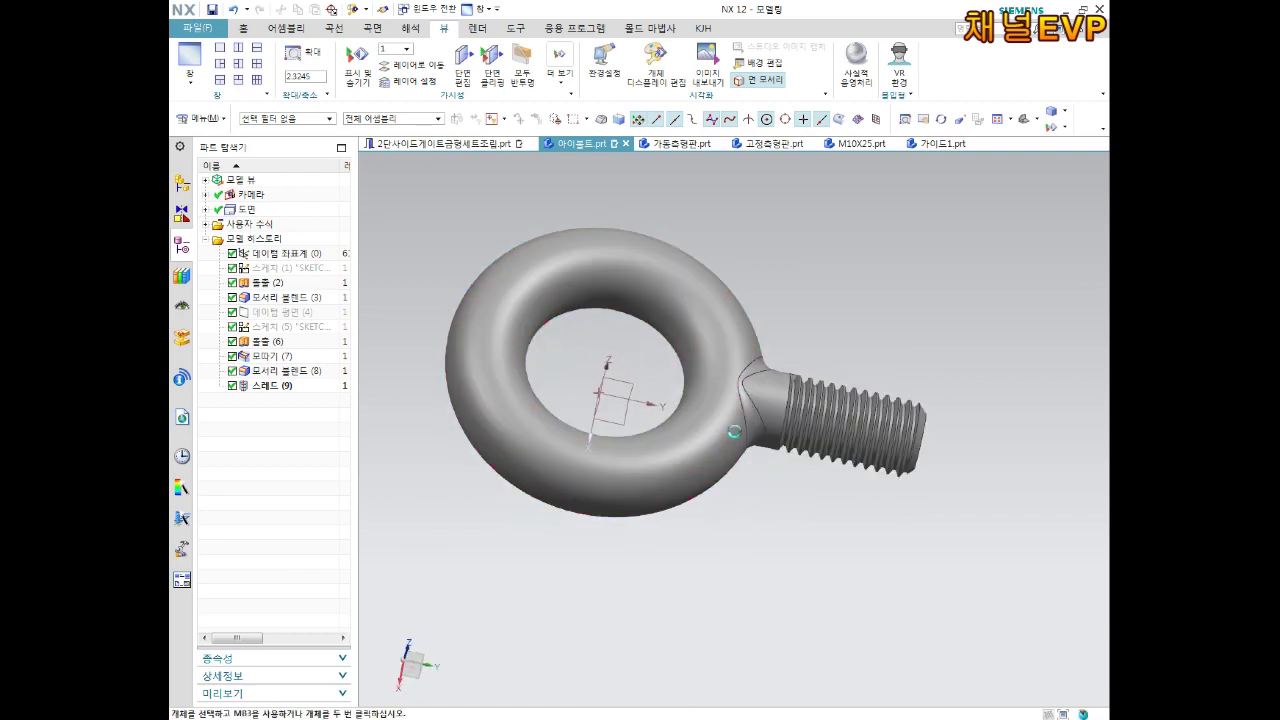
key(ctrl+s)
Return to the 2단사이드게이트금형세트조립.prt assembly and orbit to view the mold set from above.
click(430, 143)
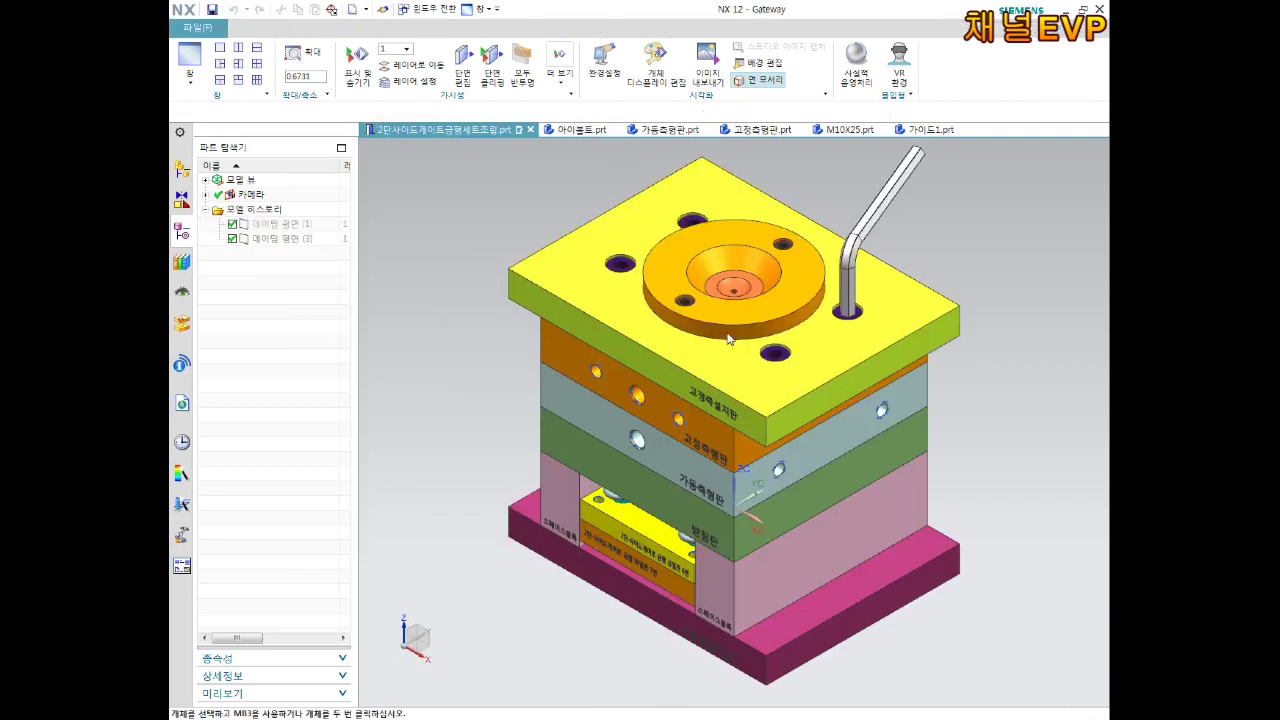
middle_drag(700, 420, 728, 387)
scroll(728, 387, down, 2)
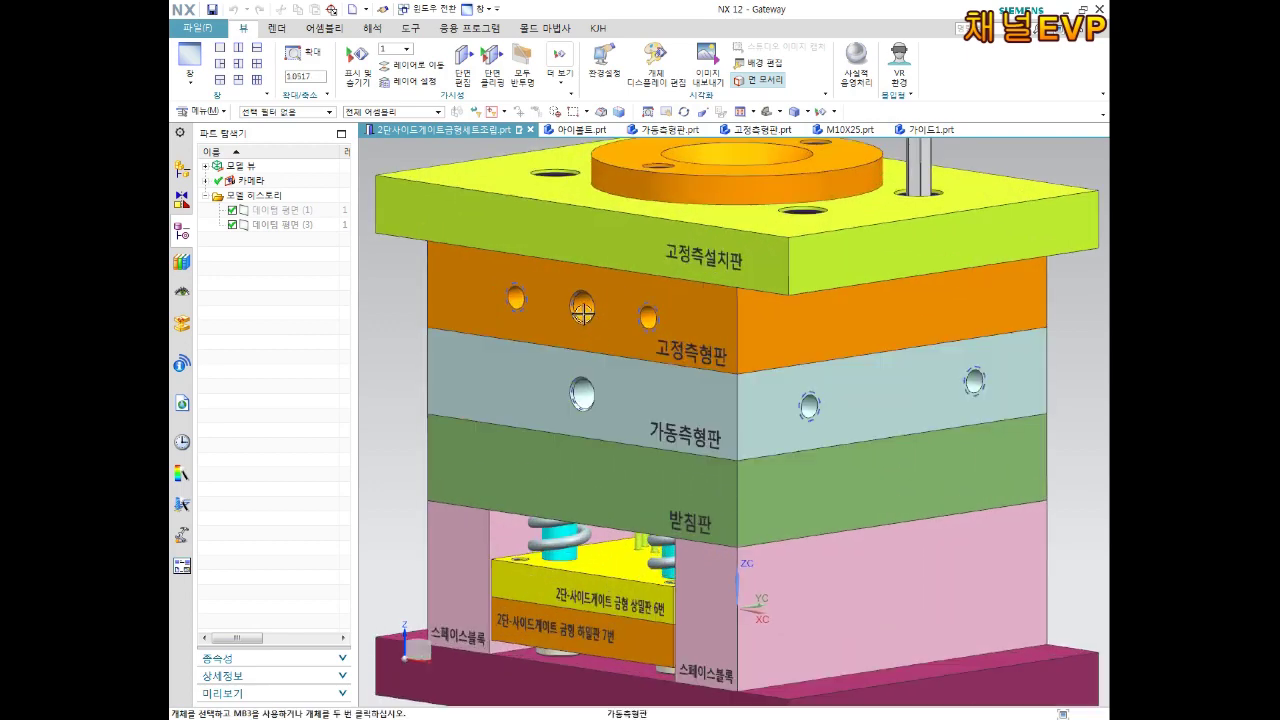
scroll(612, 380, up, 3)
mouse_move(603, 380)
middle_down()
mouse_move(762, 372)
mouse_move(720, 390)
middle_up()
scroll(762, 372, up, 2)
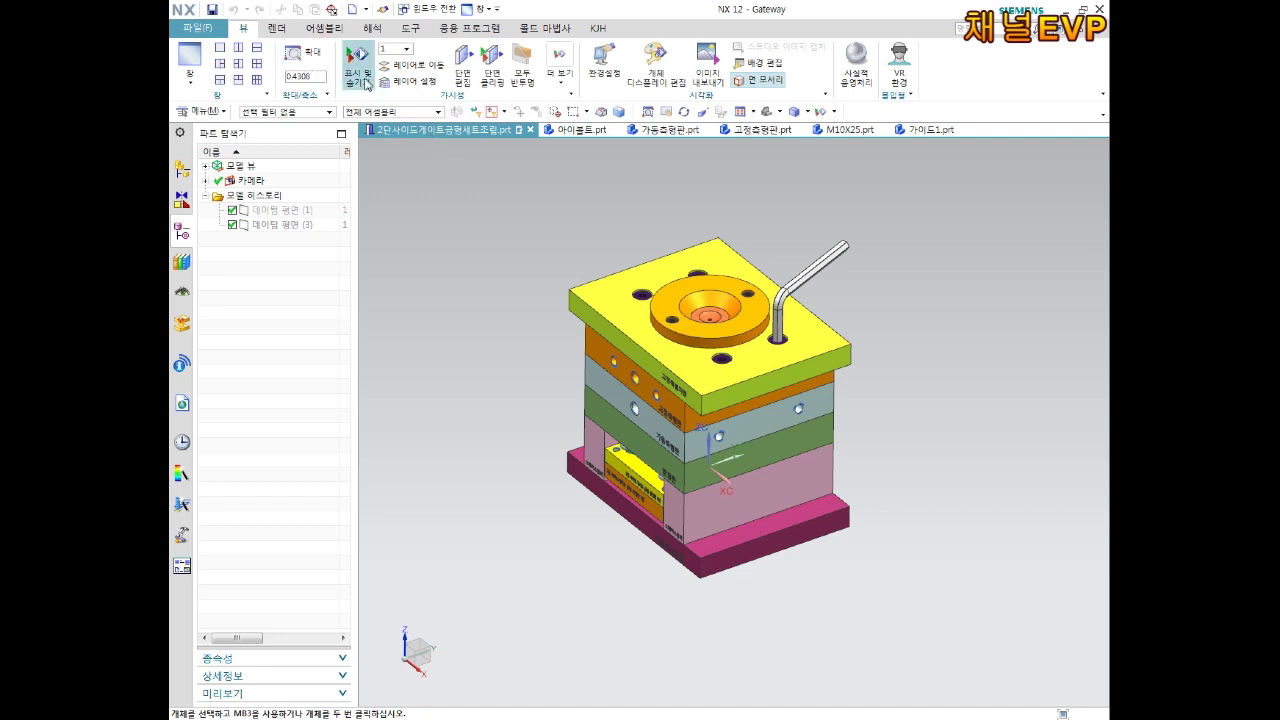
click(327, 32)
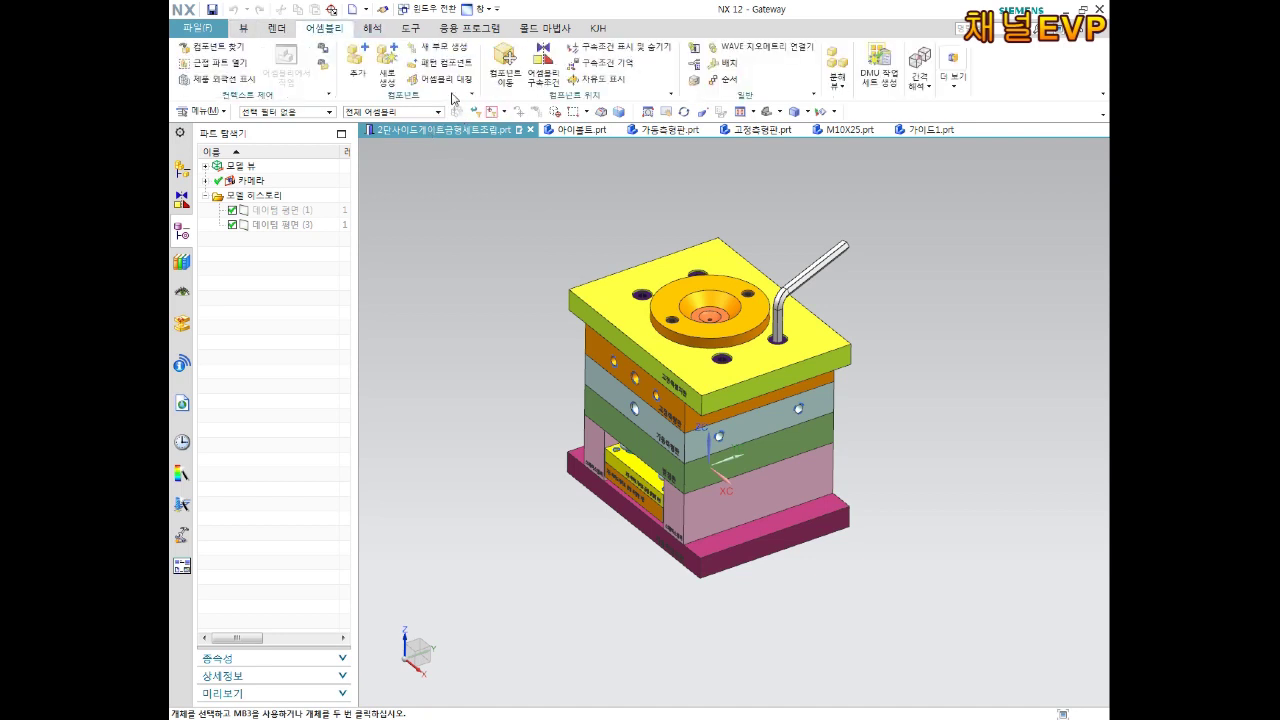
Add two 아이볼트.prt components, placing them loose beside the mold plates.
click(358, 65)
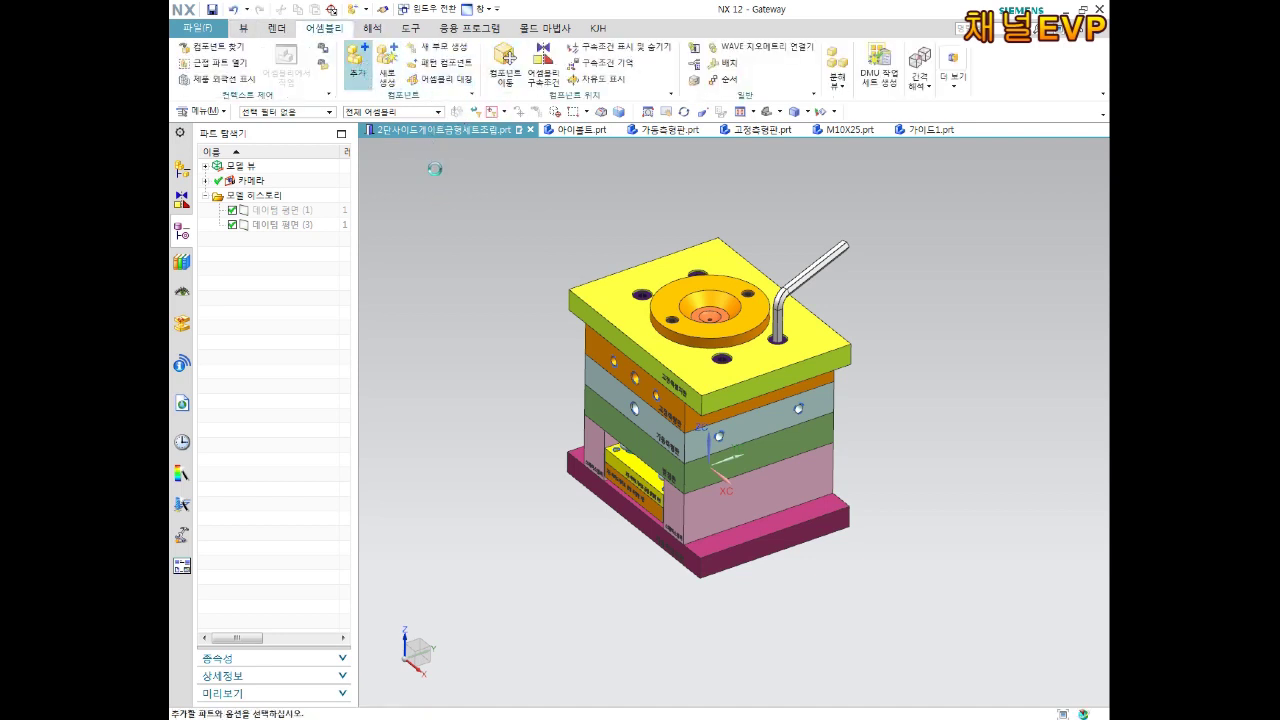
click(487, 407)
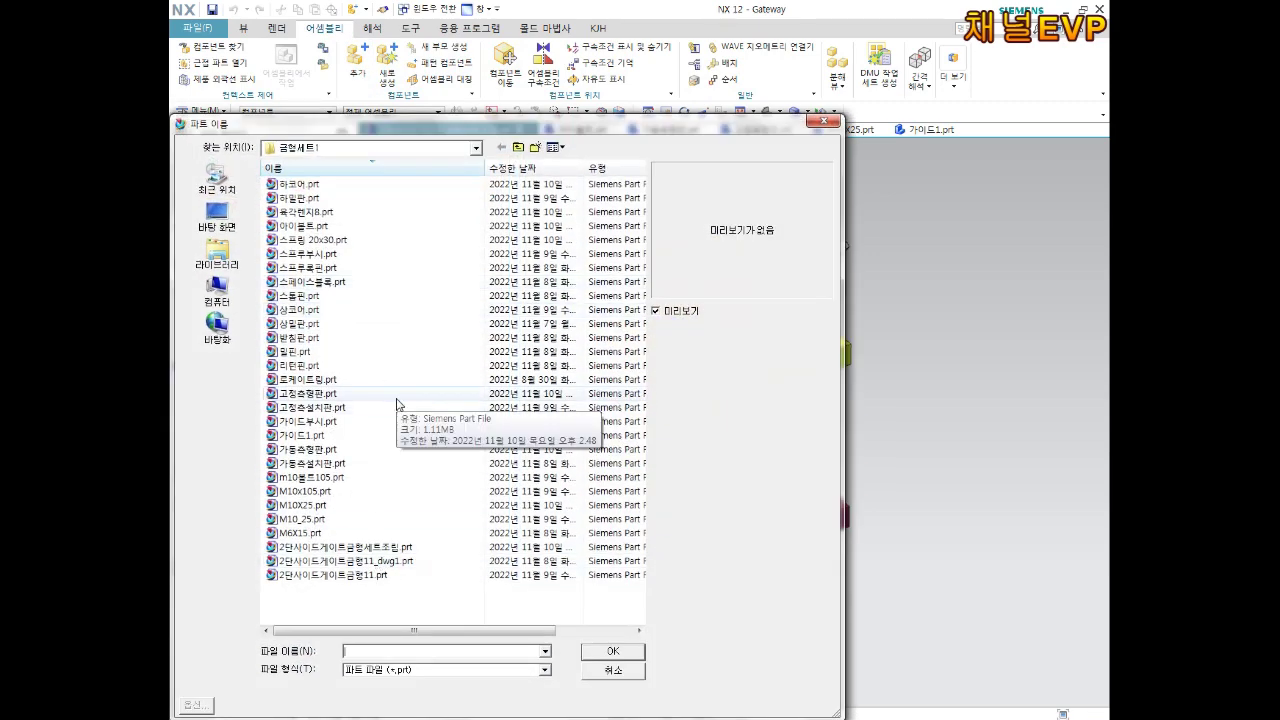
click(318, 227)
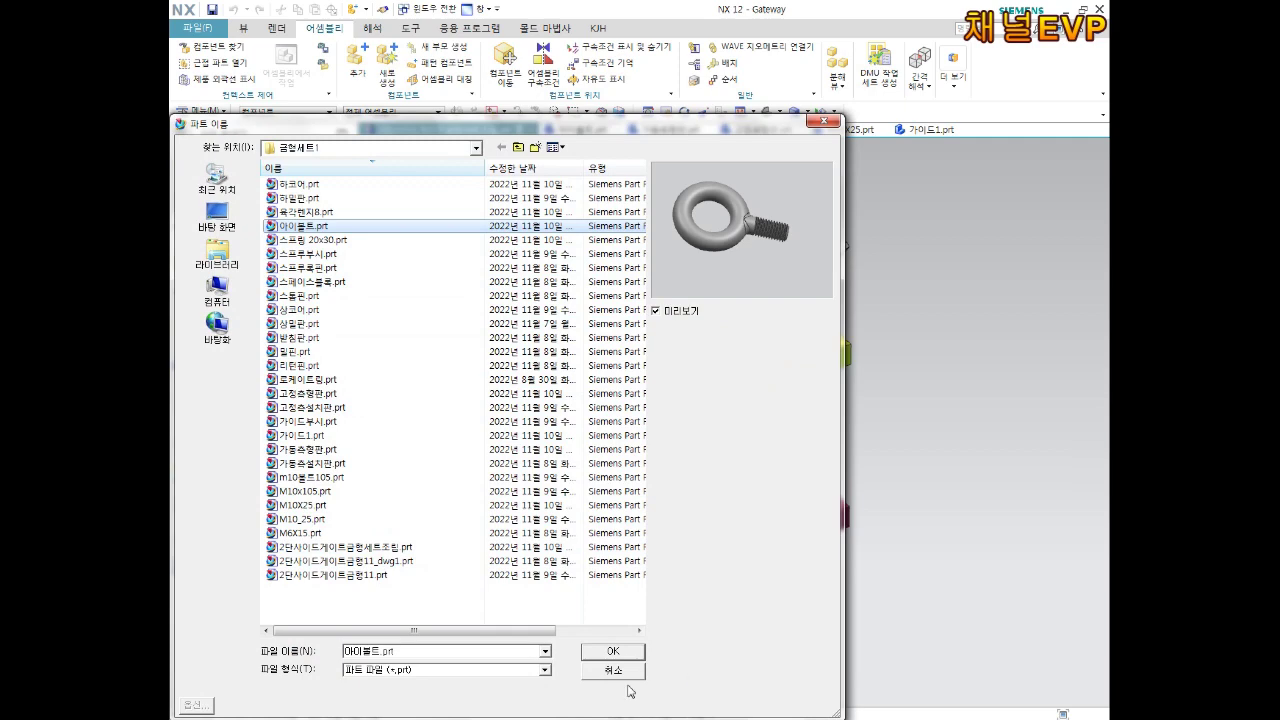
click(613, 652)
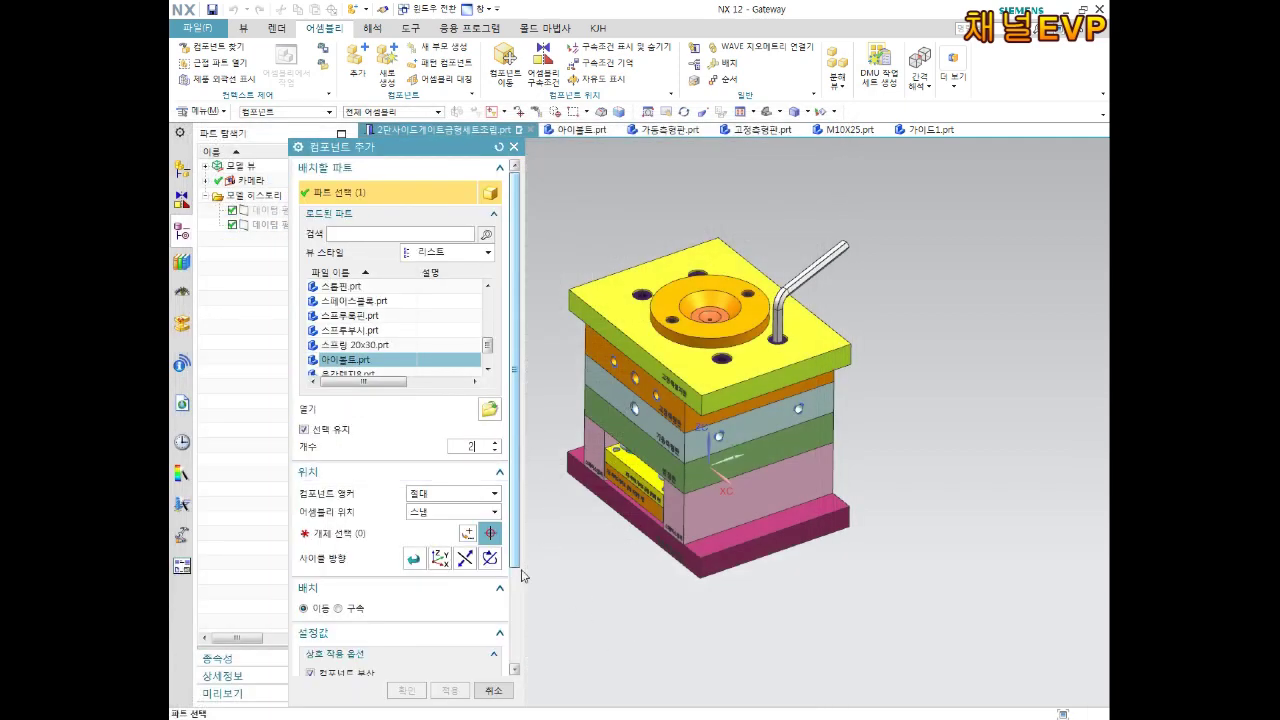
click(338, 533)
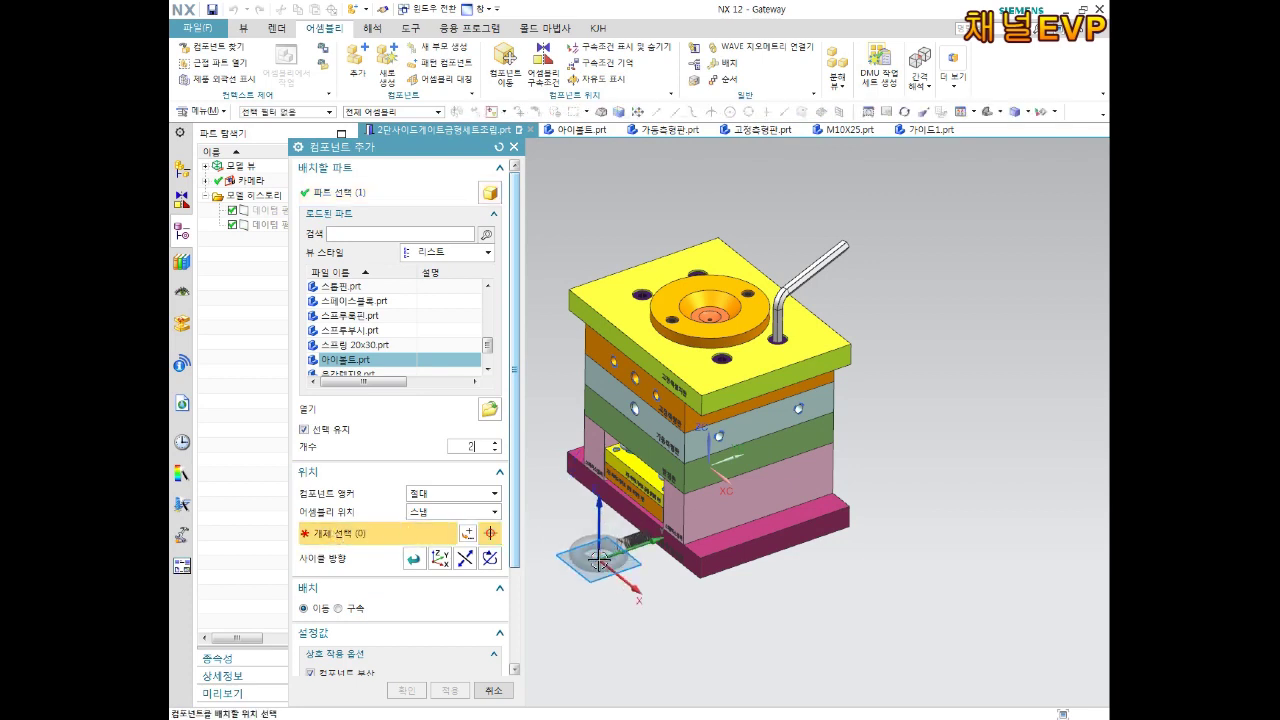
shift+middle_drag(580, 540, 757, 478)
click(617, 347)
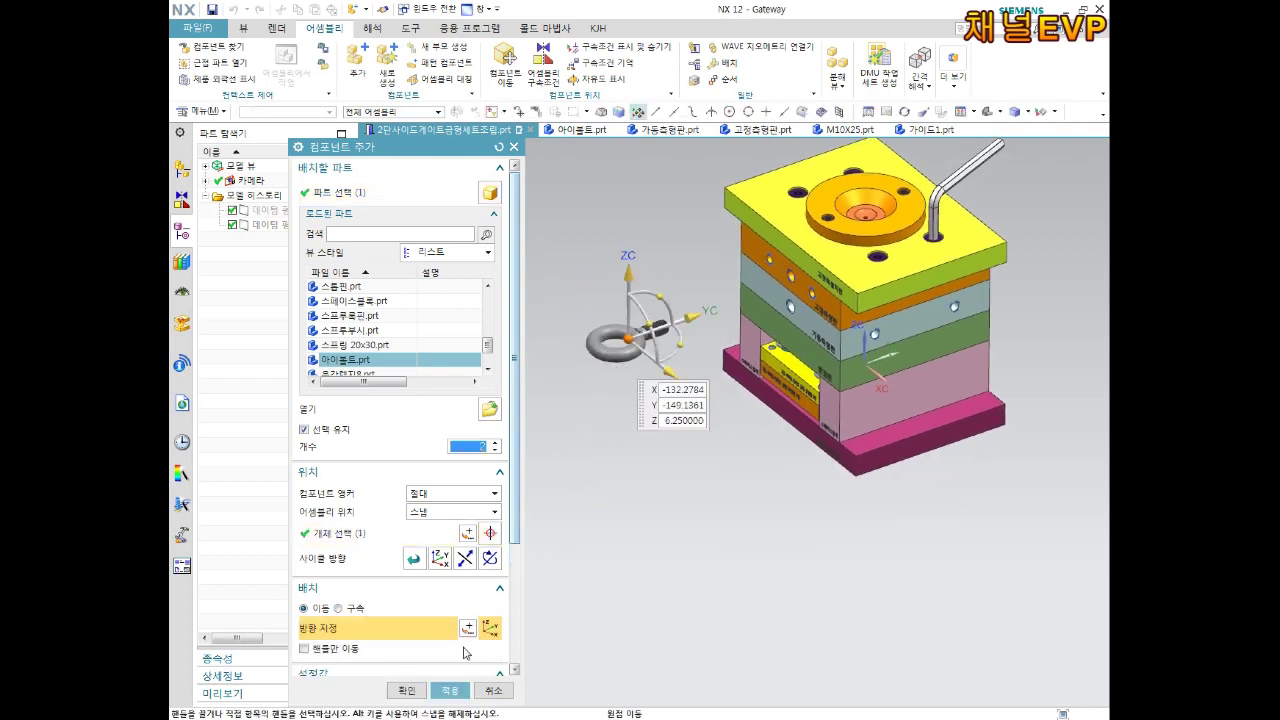
click(407, 690)
scroll(728, 400, up, 3)
mouse_move(728, 403)
middle_down()
mouse_move(704, 408)
mouse_move(680, 371)
mouse_move(706, 397)
mouse_move(693, 424)
middle_up()
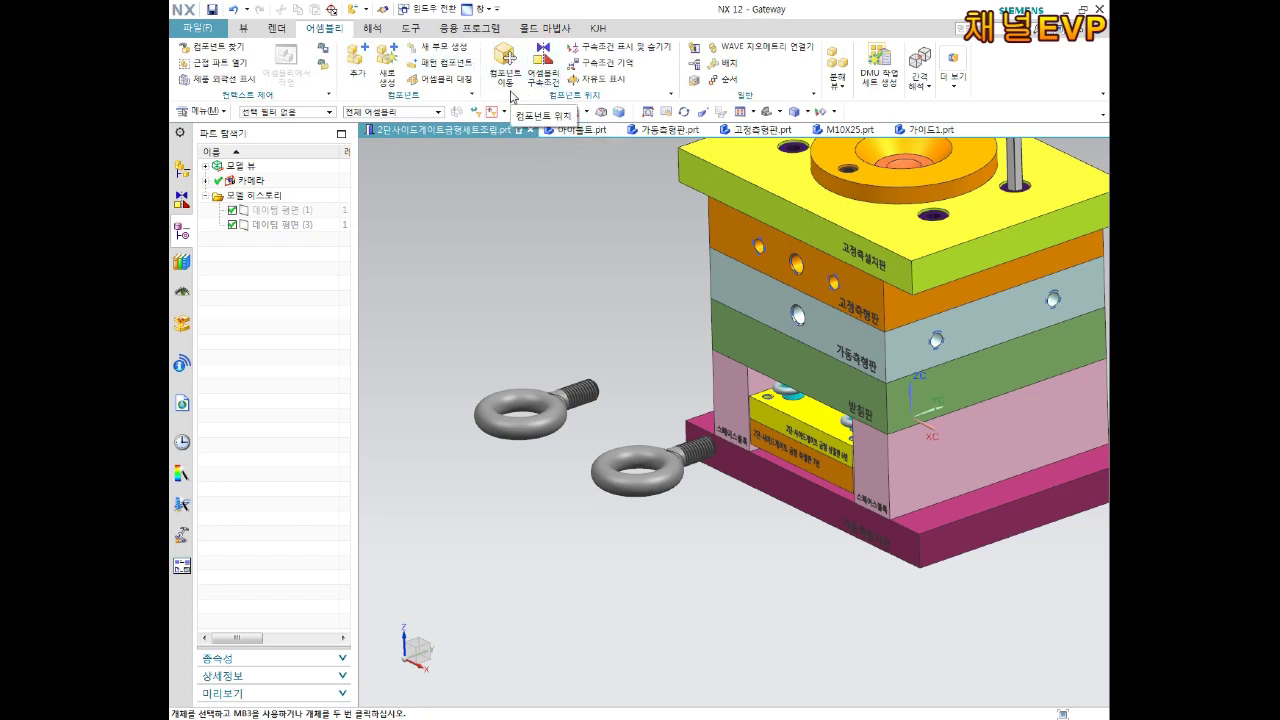
Touch-align the eye bolt thread with the plate hole, flipping its direction, and apply.
click(543, 65)
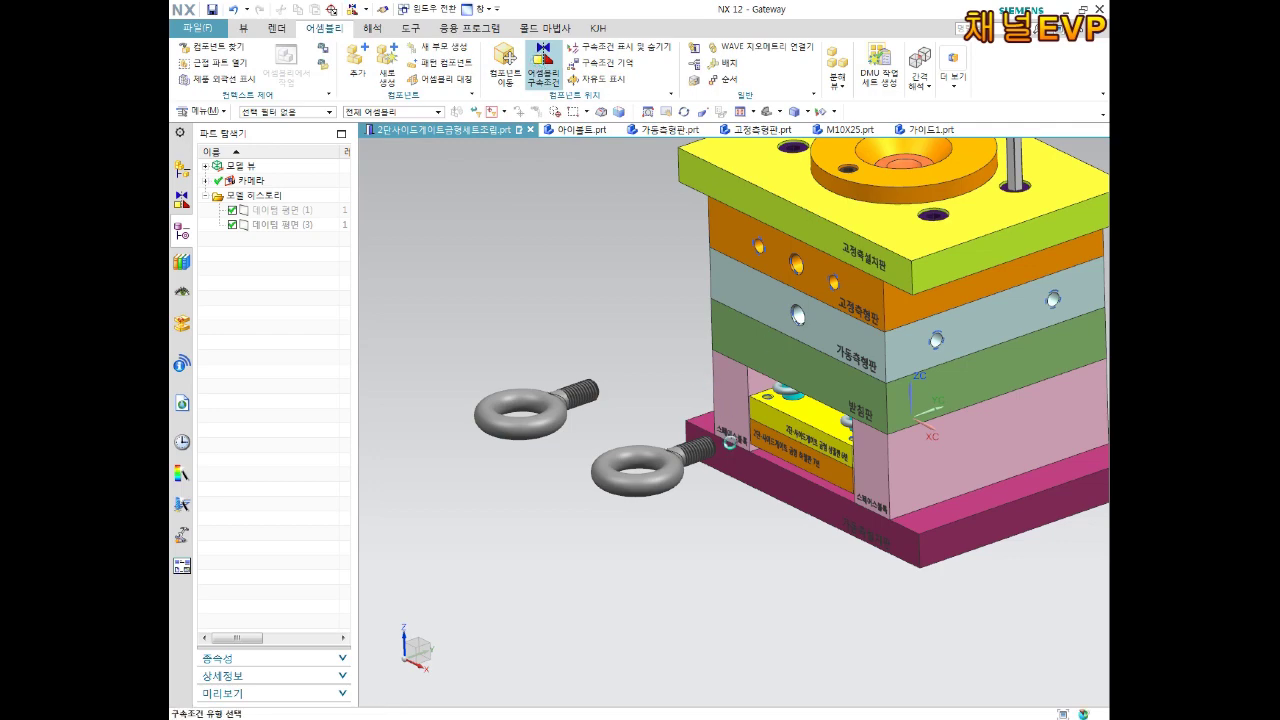
scroll(710, 440, up, 3)
scroll(710, 440, up, 2)
click(620, 487)
scroll(620, 487, down, 3)
scroll(832, 270, up, 2)
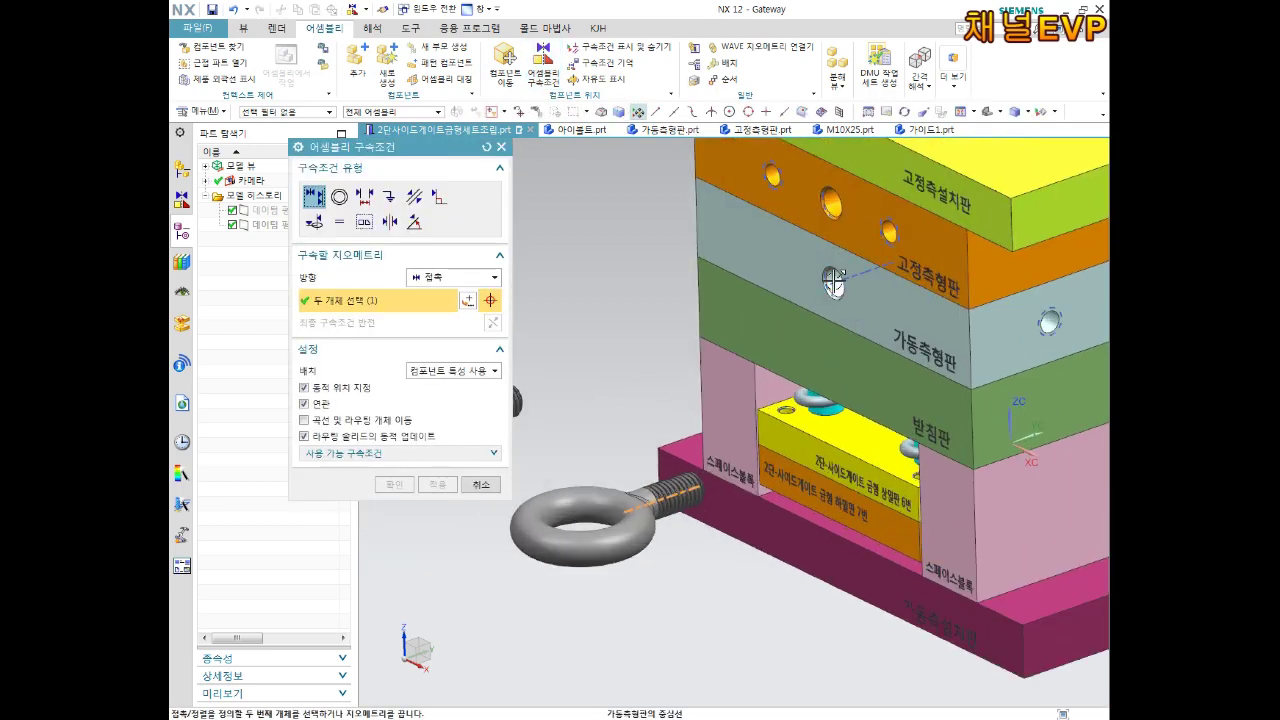
click(850, 278)
scroll(850, 278, down, 3)
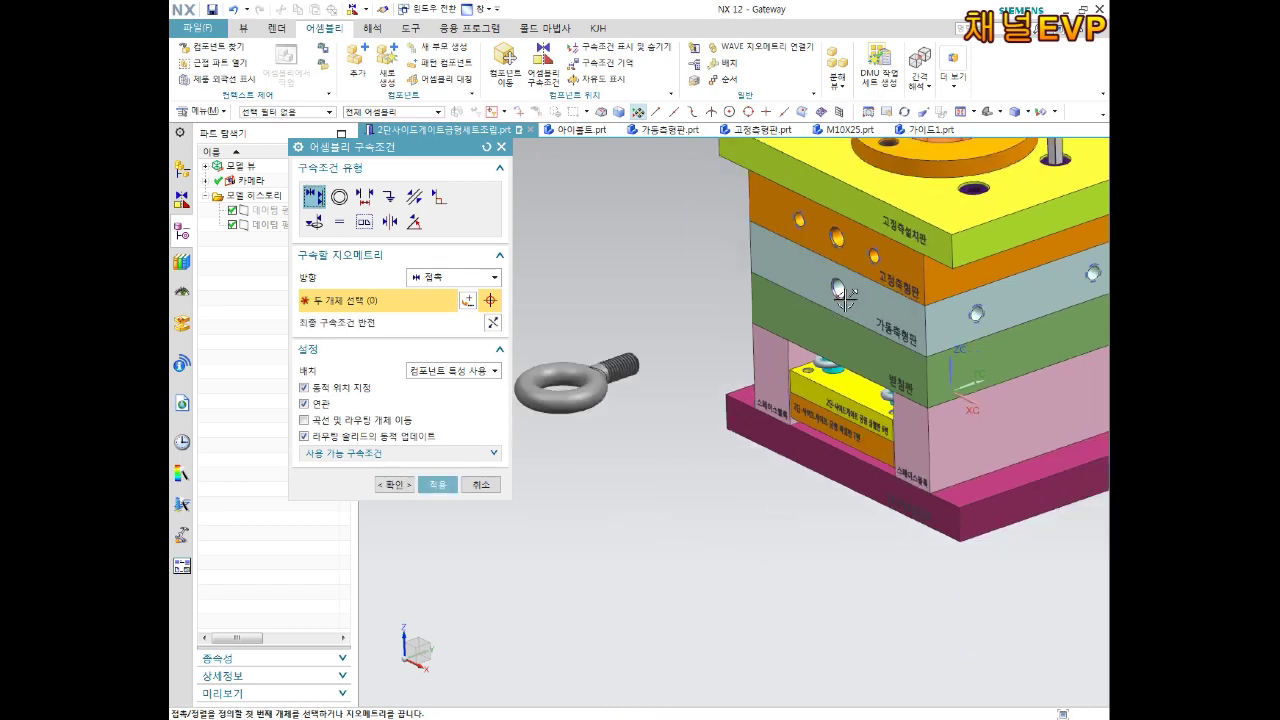
click(493, 323)
click(493, 323)
click(493, 323)
click(451, 484)
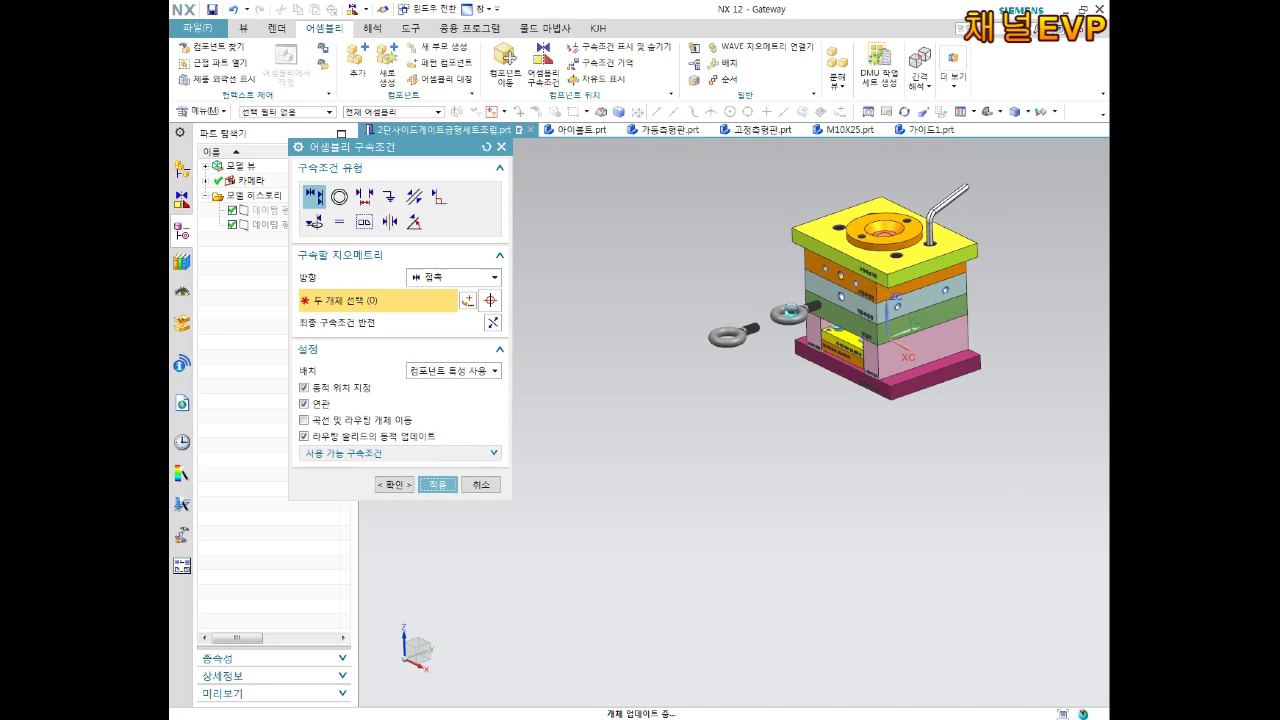
Align the eye bolt's centreline with the 가동측형판 plate's side hole and close the constraints.
scroll(773, 332, up, 2)
scroll(745, 337, up, 2)
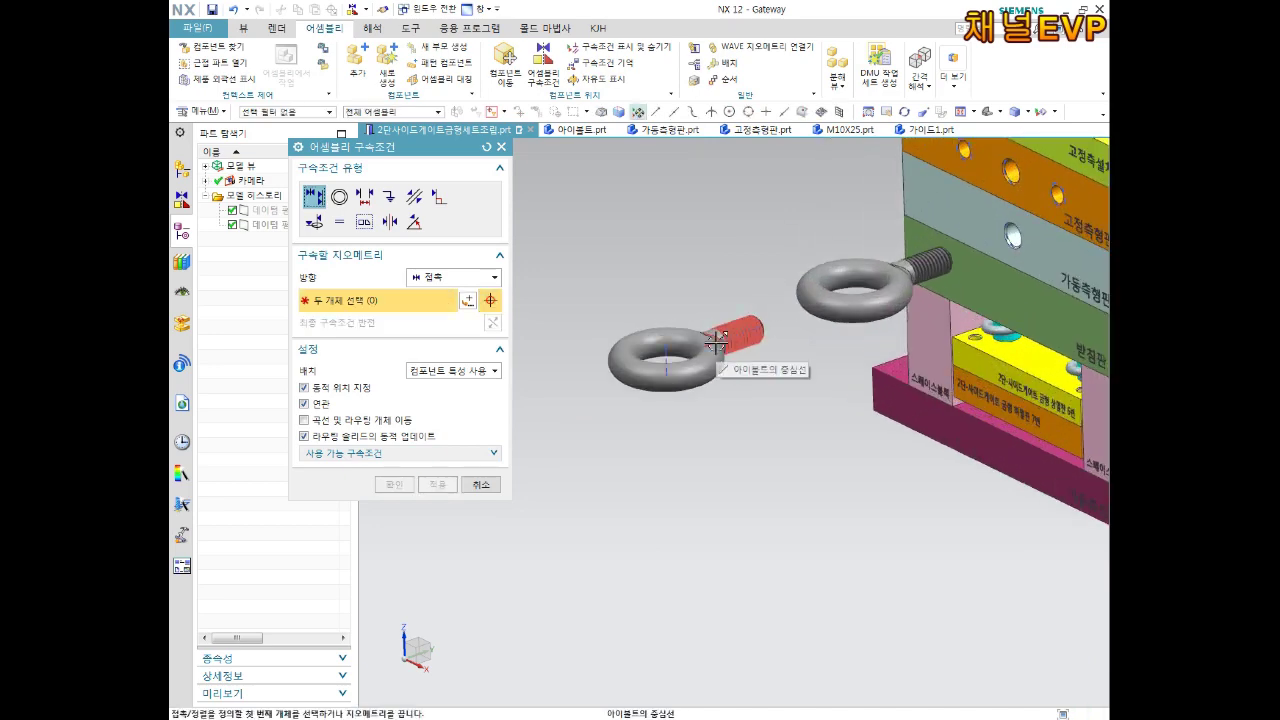
click(716, 341)
scroll(716, 341, down, 3)
scroll(716, 341, down, 2)
middle_drag(780, 320, 886, 263)
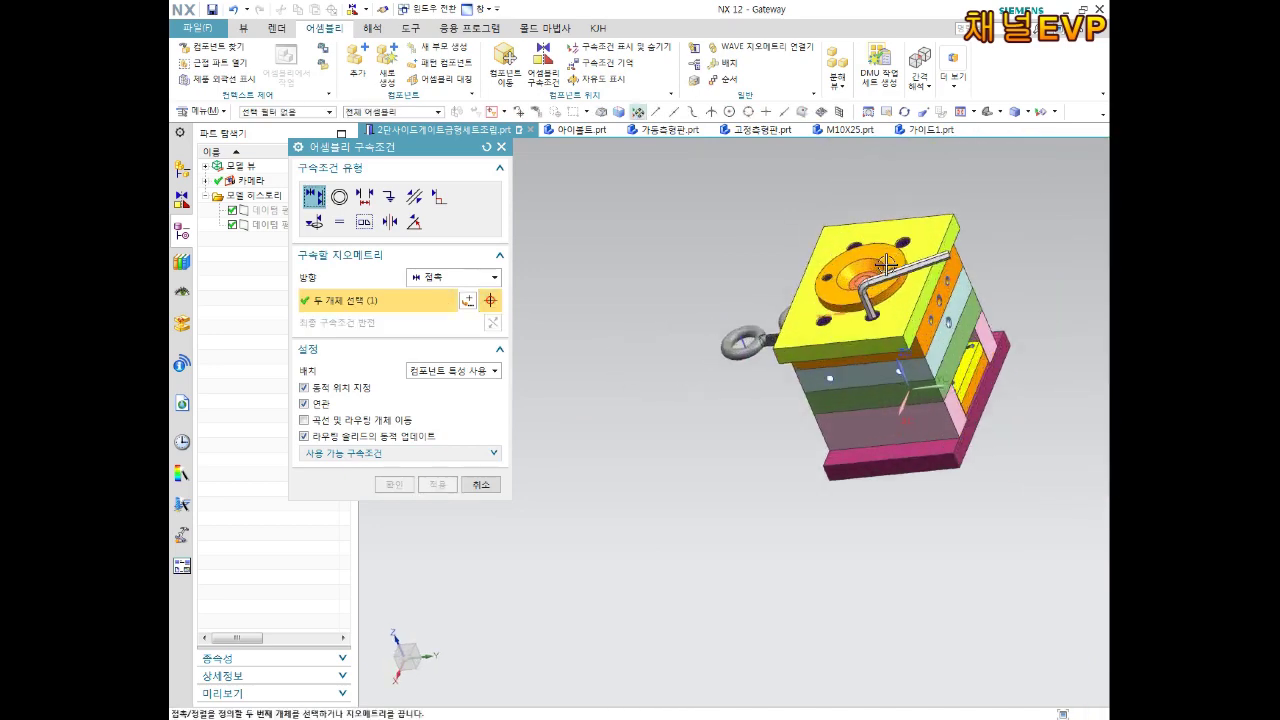
scroll(886, 263, up, 4)
mouse_move(931, 329)
middle_down()
mouse_move(1014, 295)
mouse_move(966, 294)
middle_up()
scroll(869, 373, up, 4)
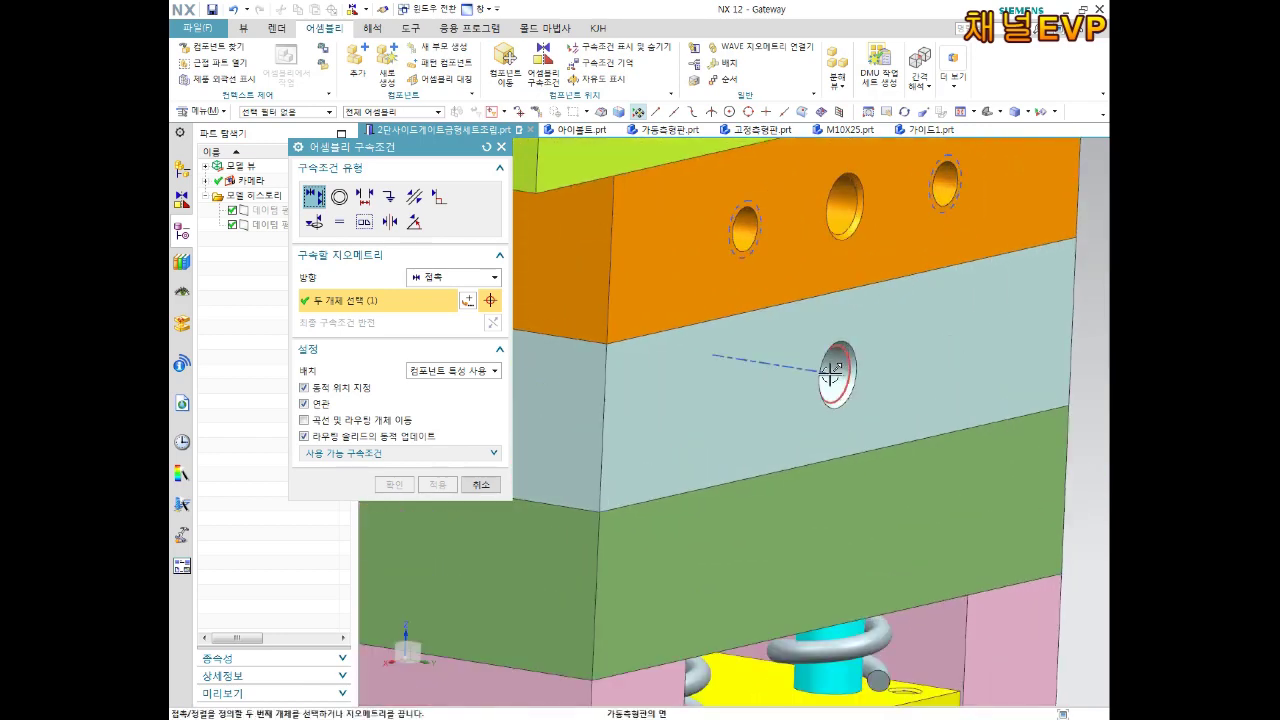
click(831, 372)
scroll(831, 372, down, 2)
scroll(829, 365, down, 3)
scroll(829, 365, down, 1)
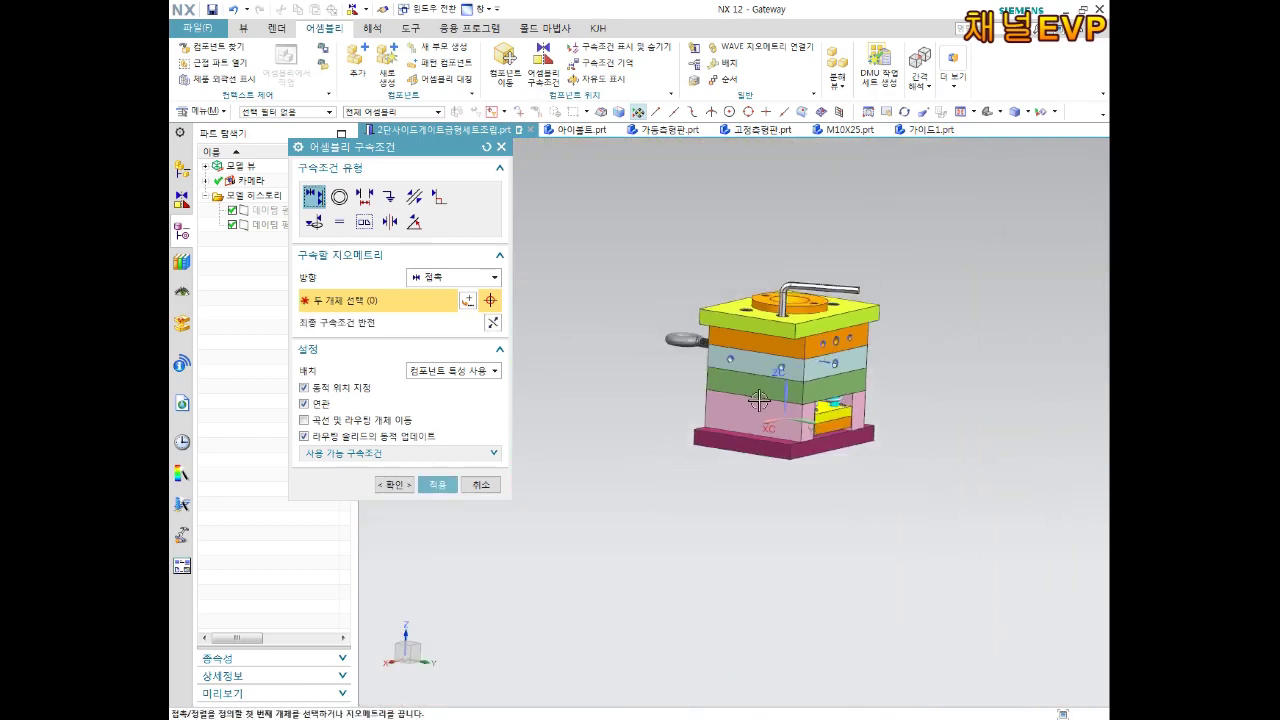
scroll(633, 358, down, 2)
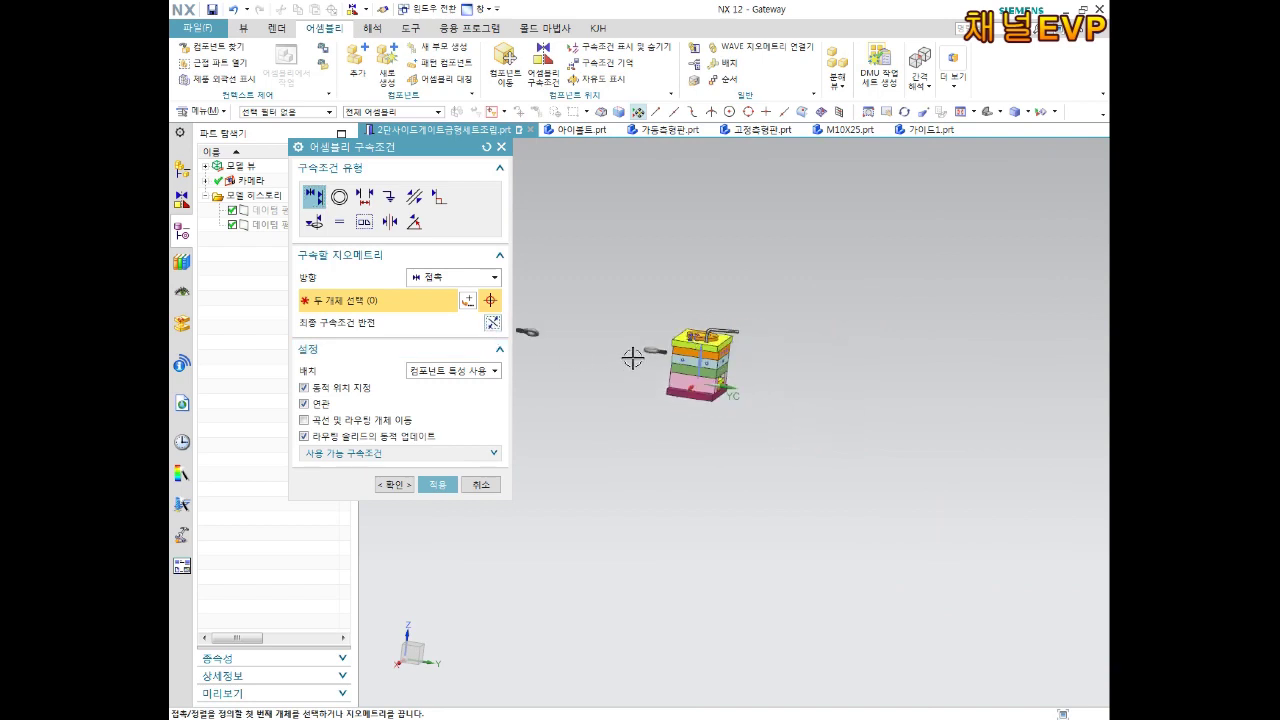
shift+middle_drag(626, 362, 716, 371)
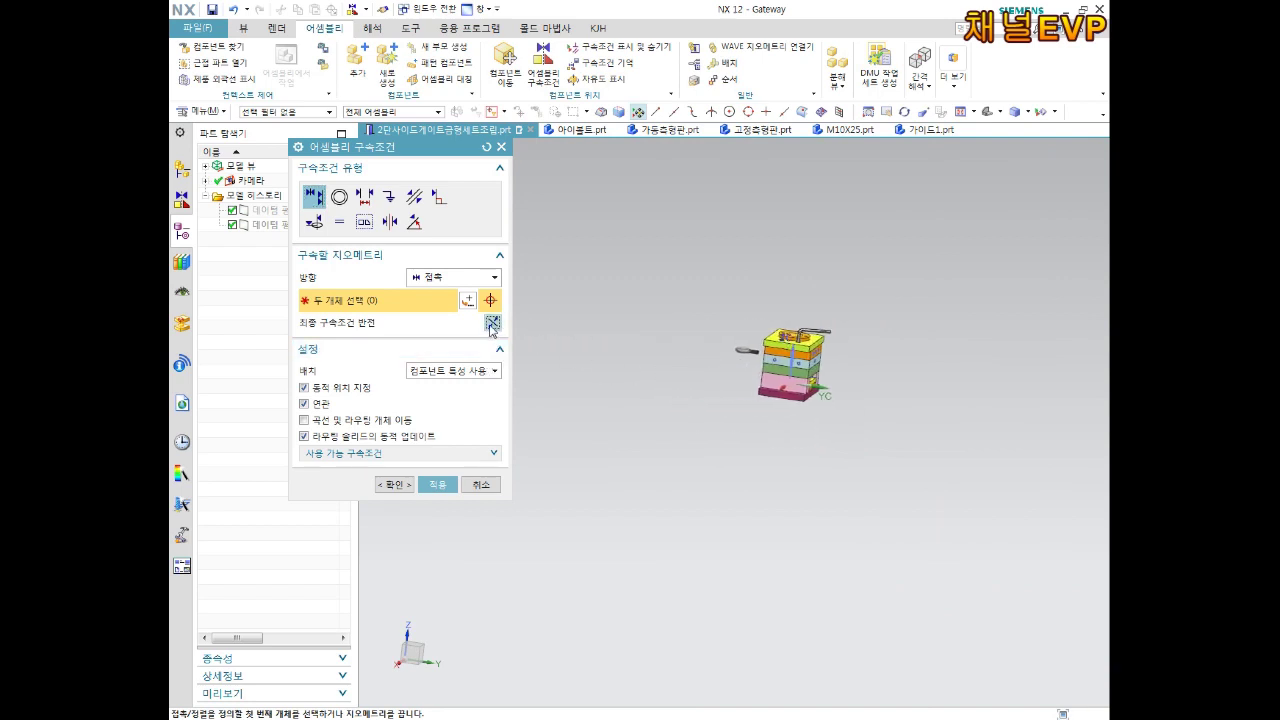
click(401, 486)
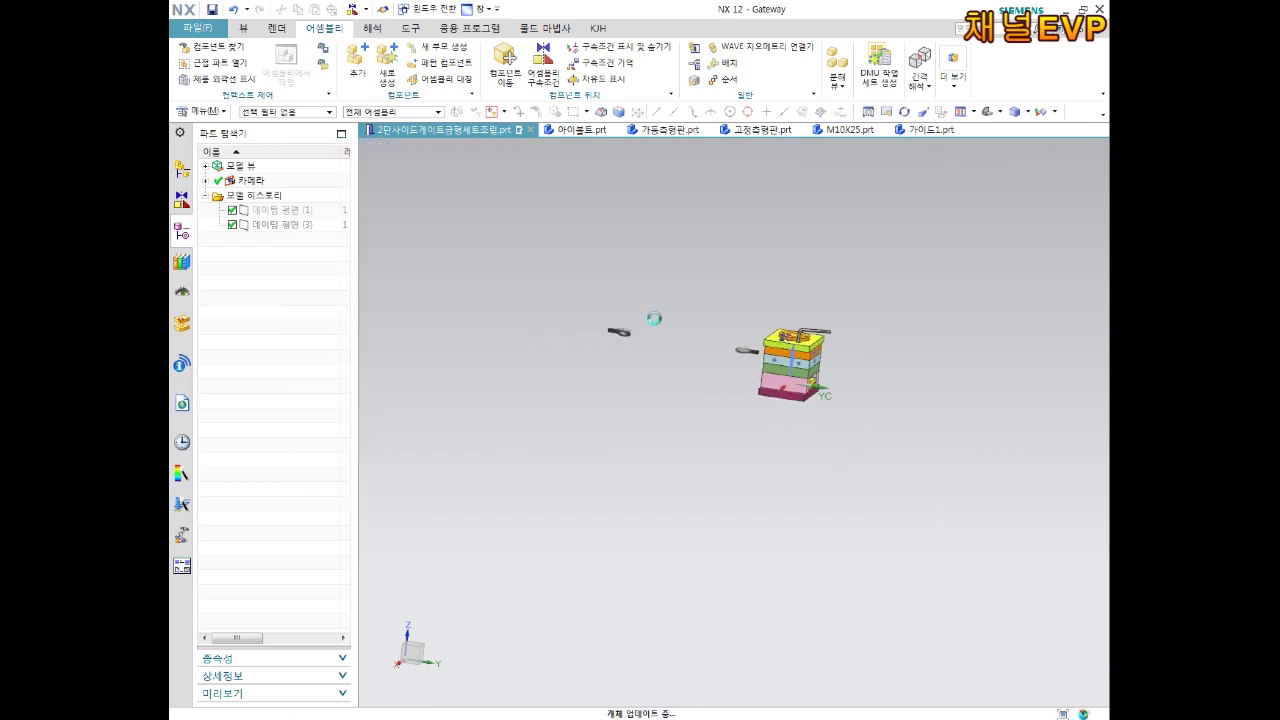
Orbit and zoom to inspect the eye bolt beside the plate's side hole.
scroll(617, 309, up, 3)
middle_drag(589, 320, 638, 333)
scroll(645, 357, up, 2)
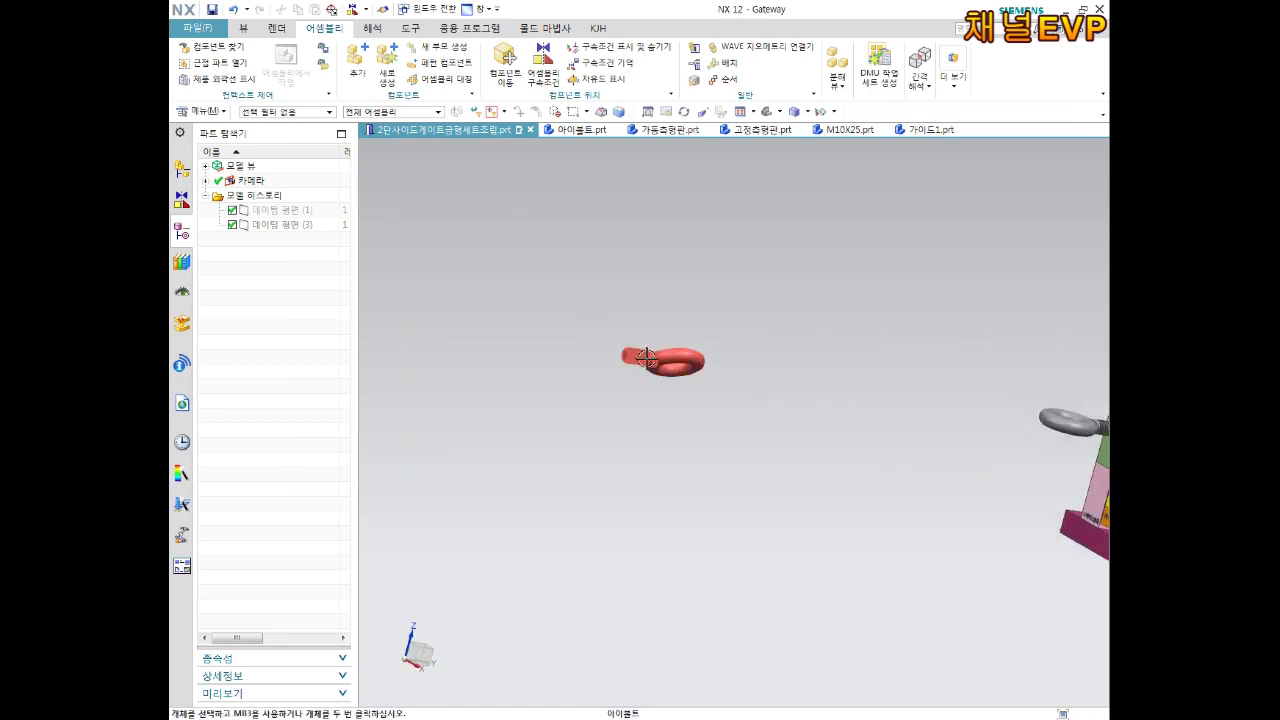
scroll(597, 300, down, 3)
mouse_move(766, 331)
middle_down()
mouse_move(786, 340)
mouse_move(753, 365)
middle_up()
scroll(889, 380, up, 5)
mouse_move(857, 366)
middle_down()
mouse_move(886, 388)
mouse_move(878, 378)
middle_up()
scroll(793, 253, up, 2)
scroll(800, 222, up, 2)
scroll(810, 320, up, 2)
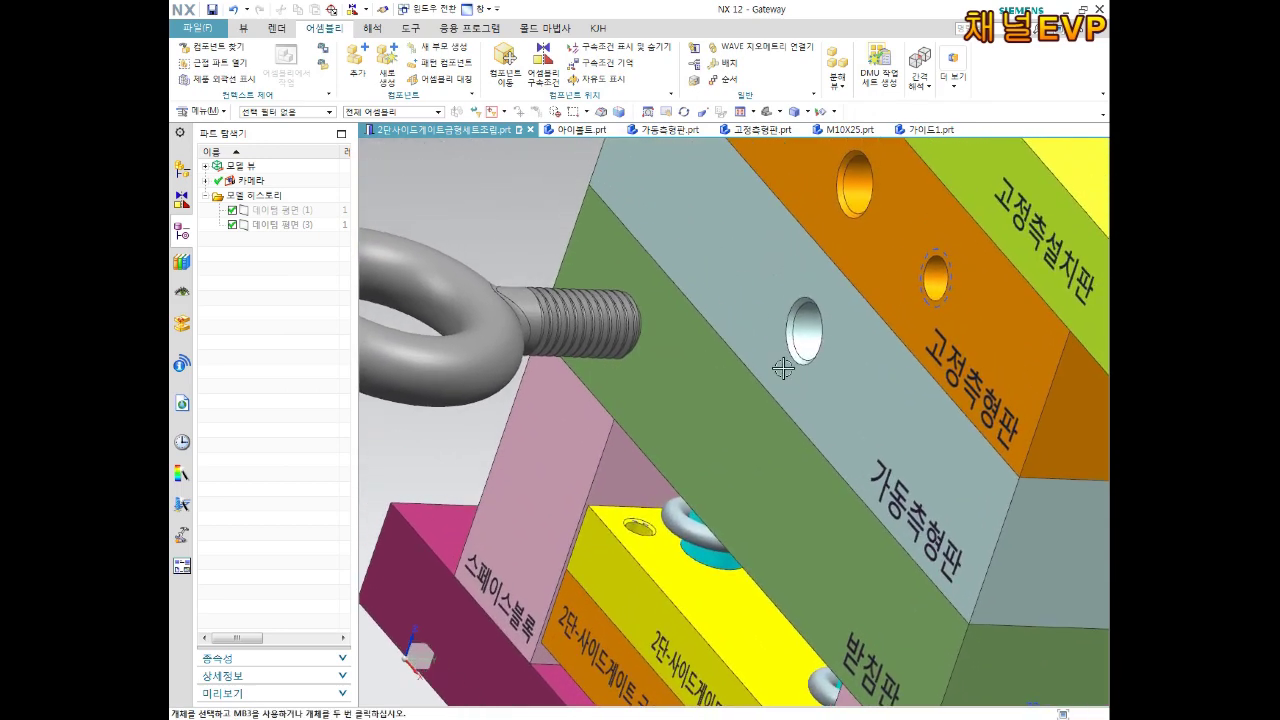
scroll(629, 292, up, 1)
scroll(729, 358, down, 1)
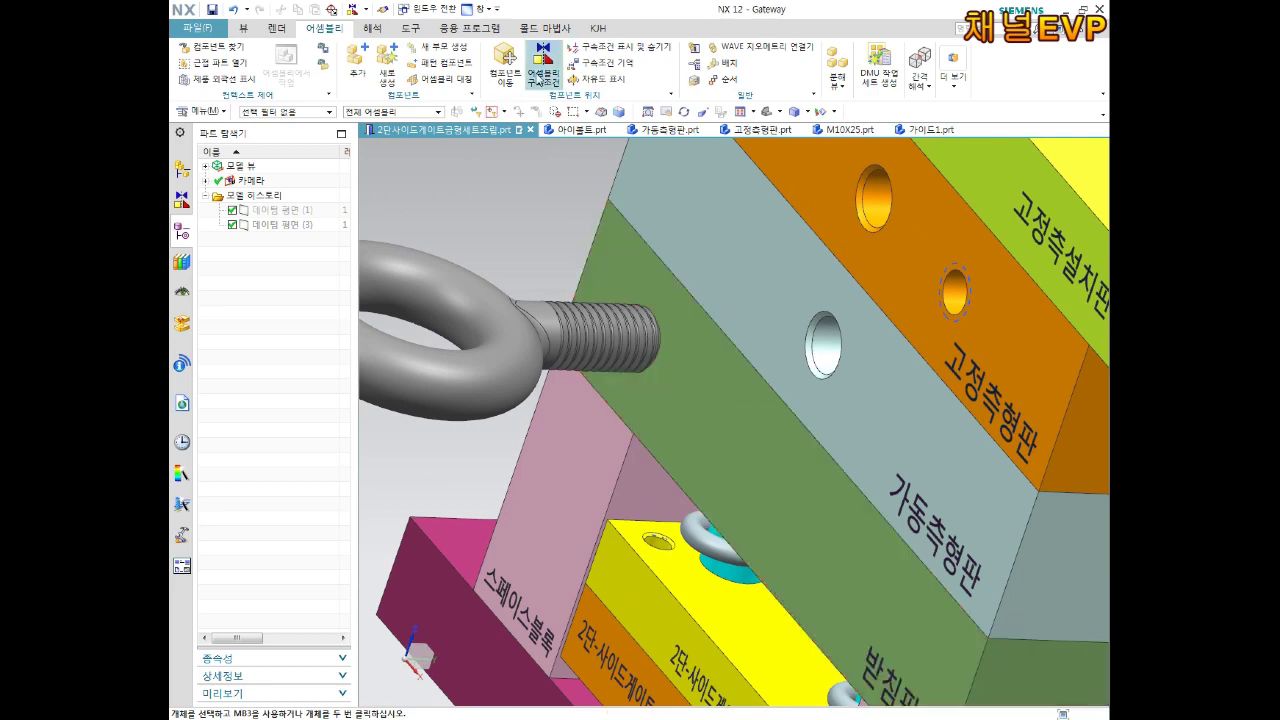
Add a Distance constraint from plate face to bolt end face, settling on -16 mm.
click(543, 62)
scroll(680, 360, down, 2)
click(366, 198)
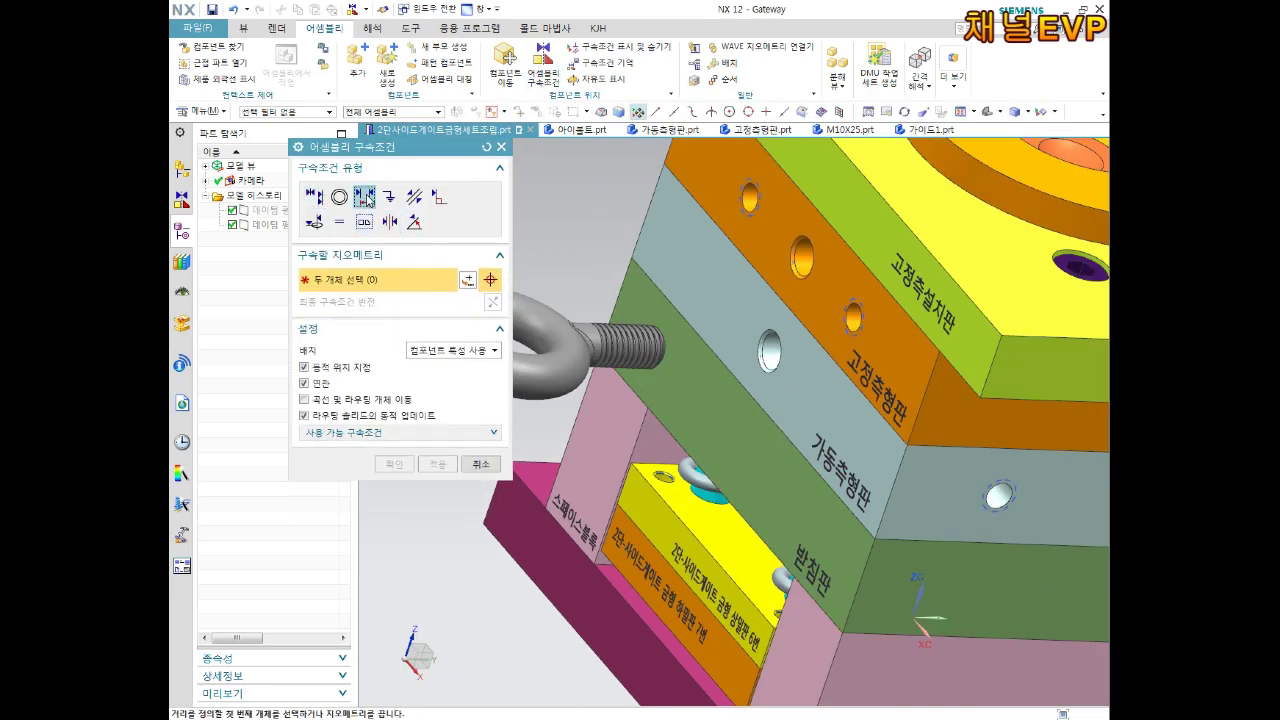
click(794, 371)
middle_drag(794, 371, 678, 370)
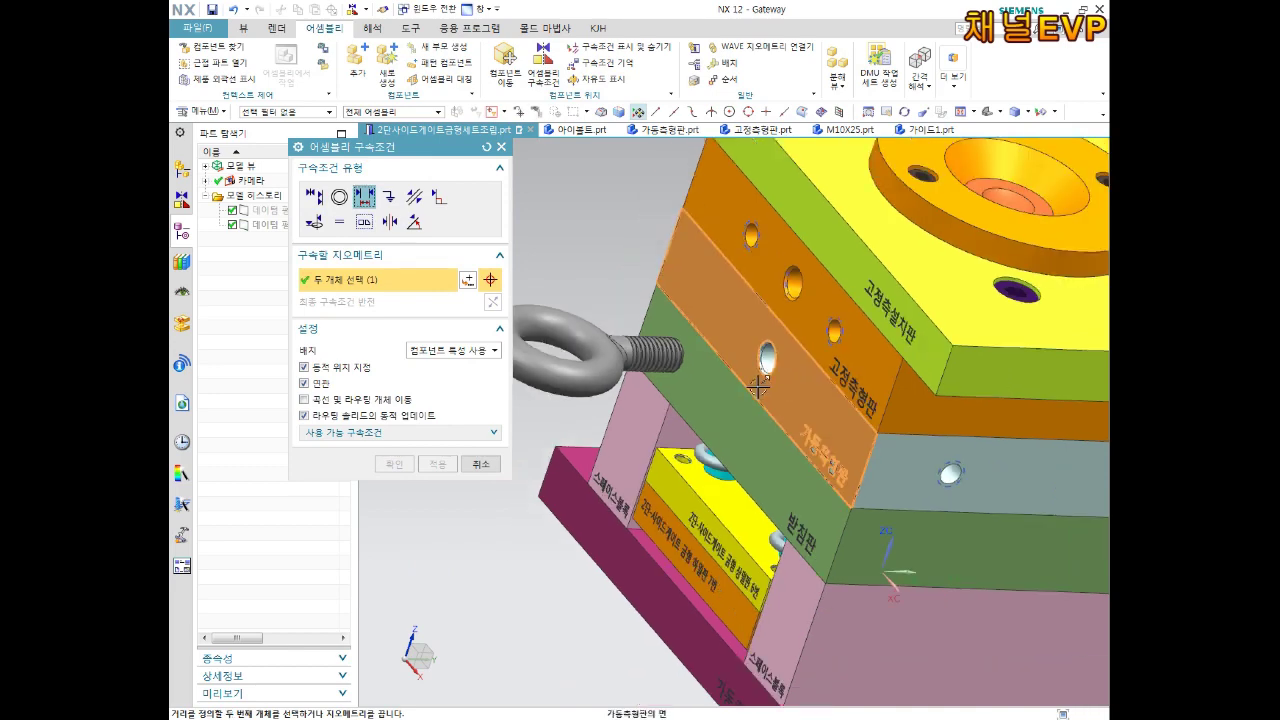
scroll(734, 381, up, 5)
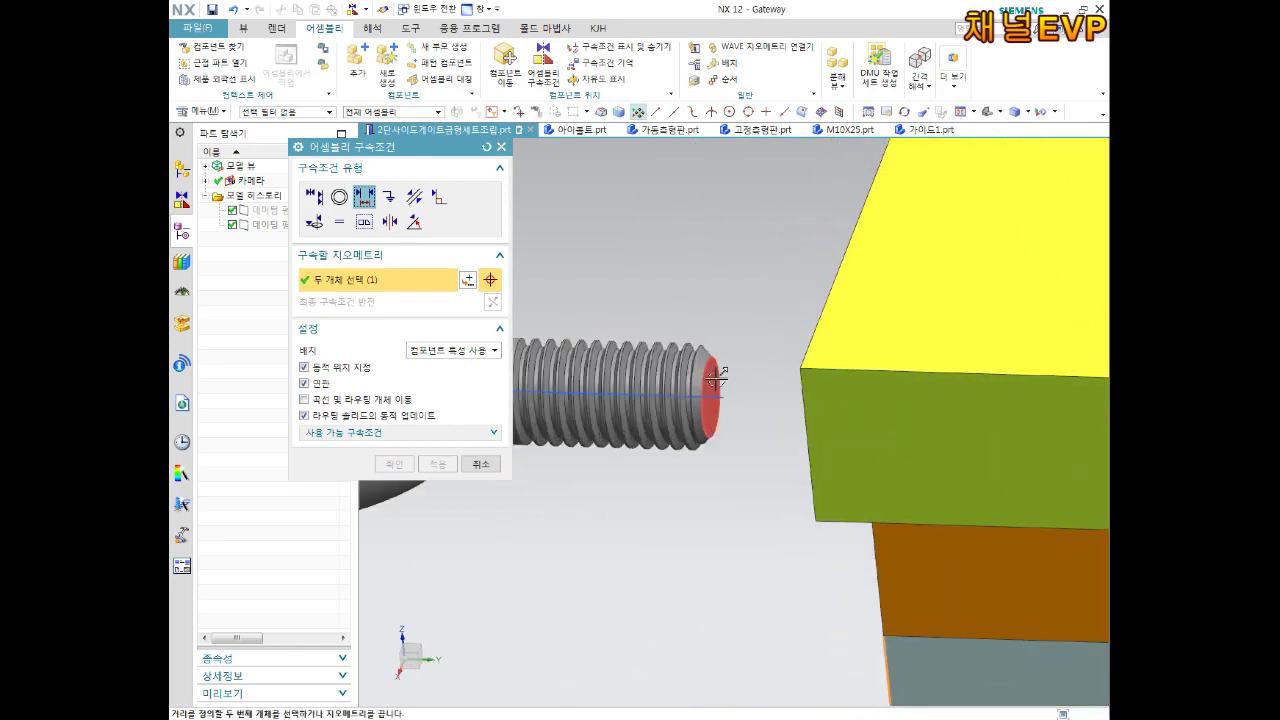
click(728, 384)
scroll(745, 420, down, 5)
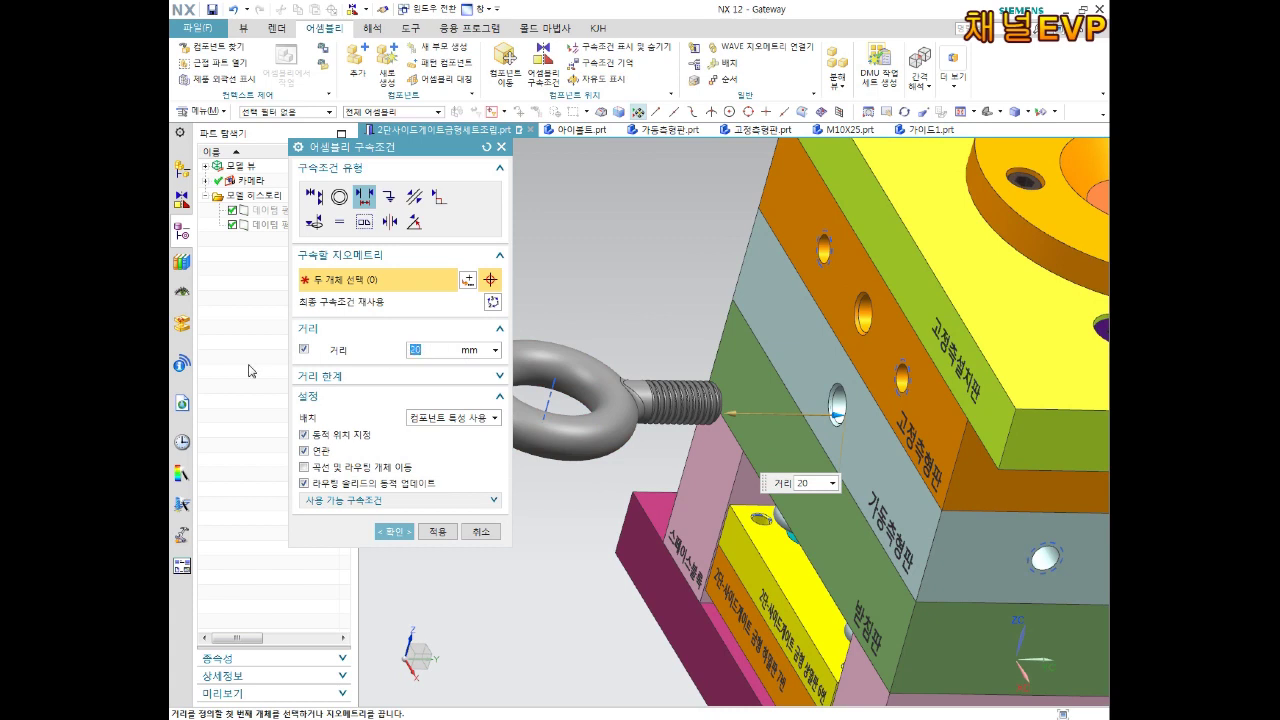
text(20)
key(Return)
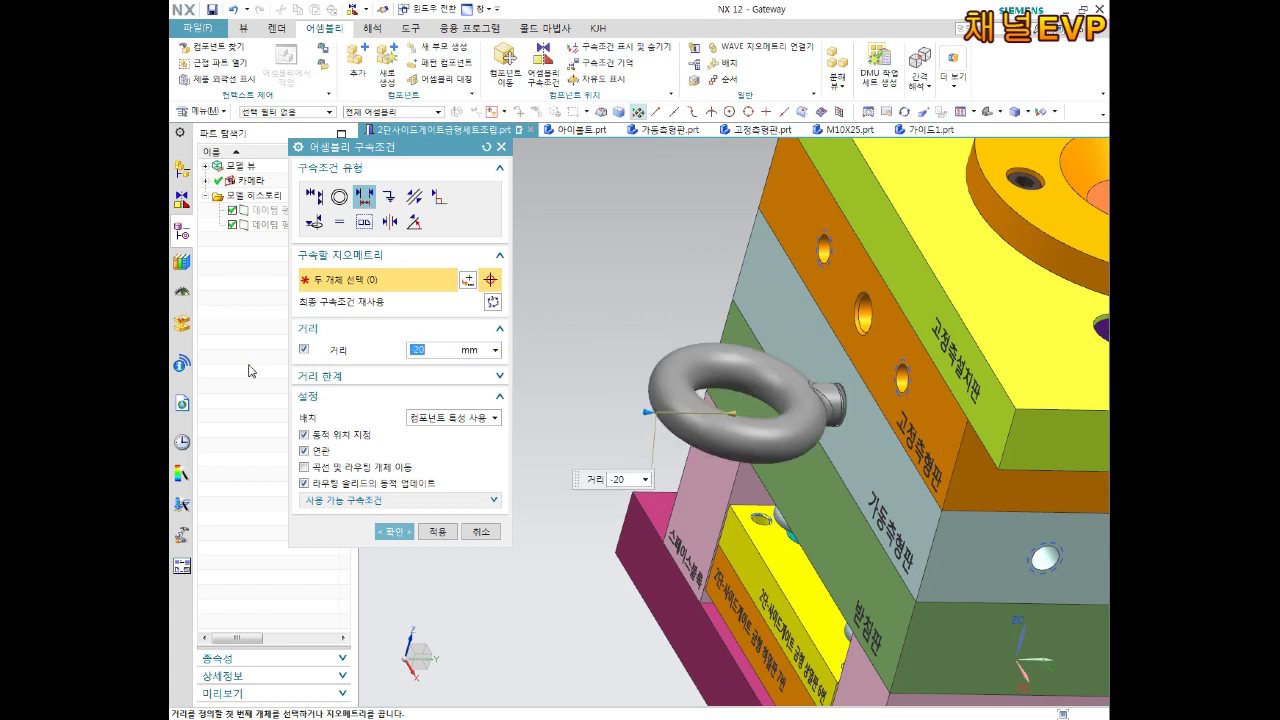
key(ctrl+f)
text(-16)
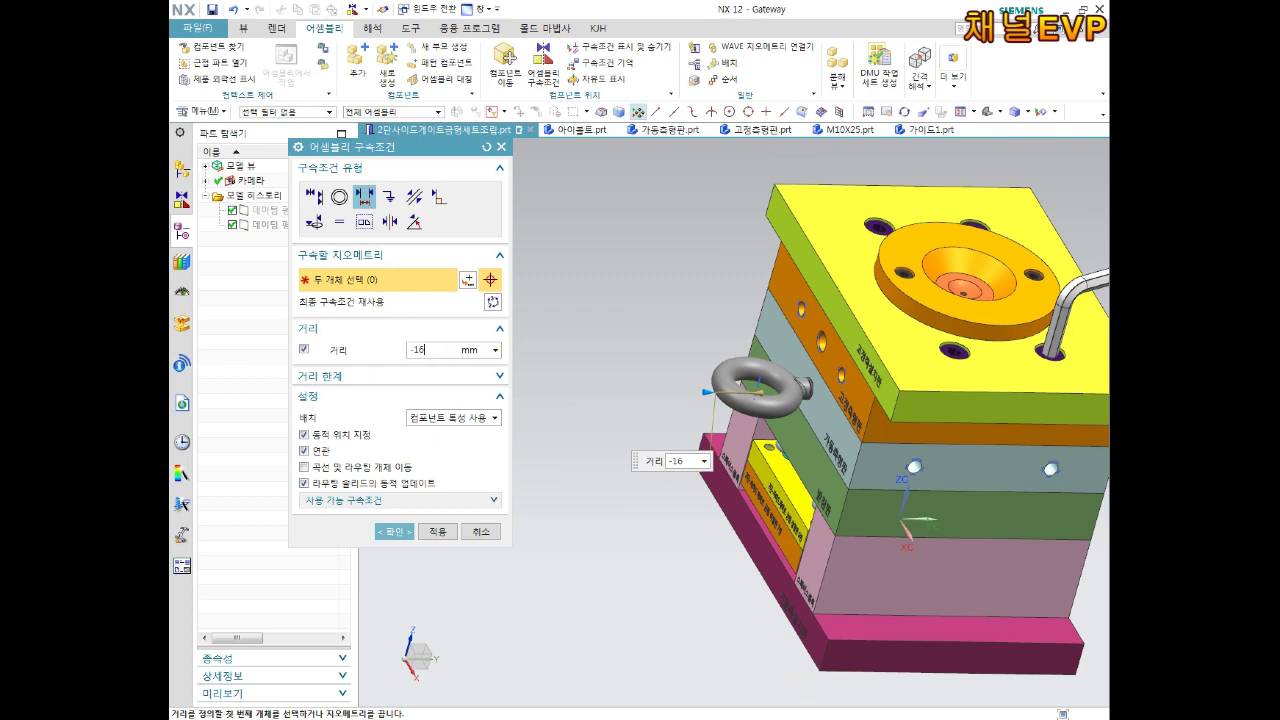
key(Return)
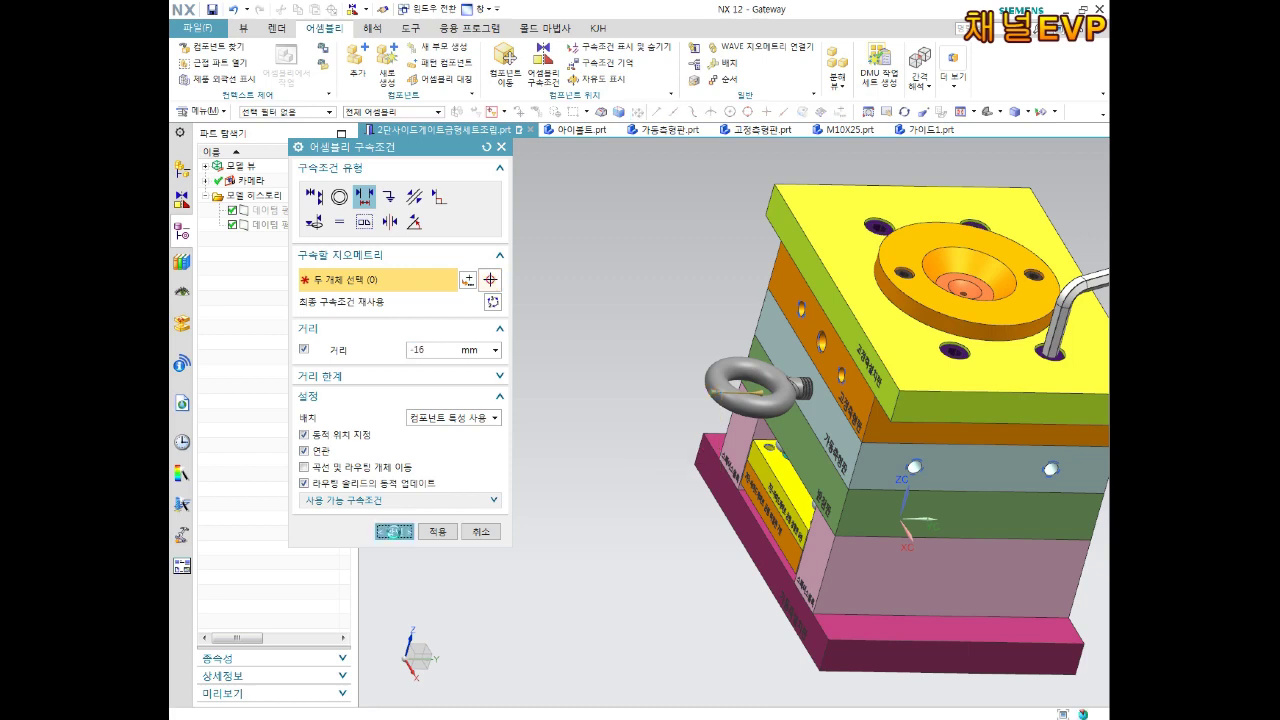
click(395, 532)
Pick the pin's threaded end face and the mold face for another distance constraint.
scroll(623, 514, down, 3)
scroll(414, 480, up, 1)
shift+middle_drag(414, 480, 646, 474)
scroll(556, 465, up, 3)
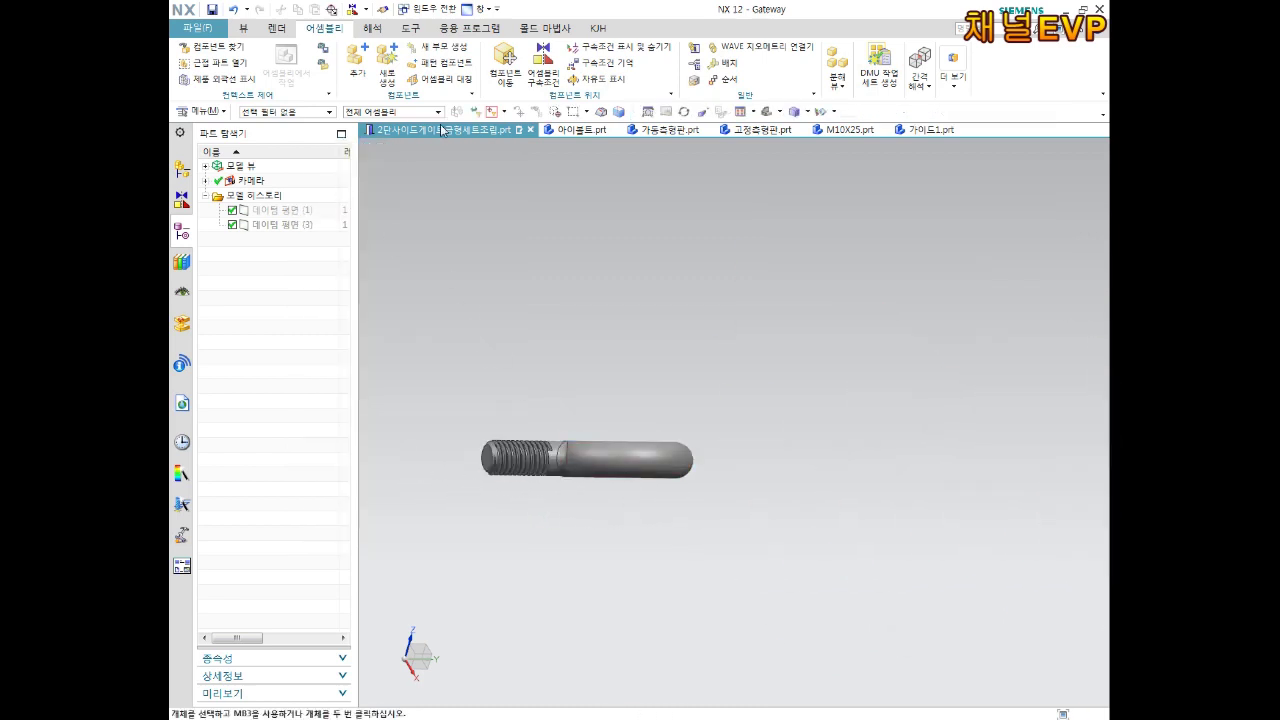
click(543, 65)
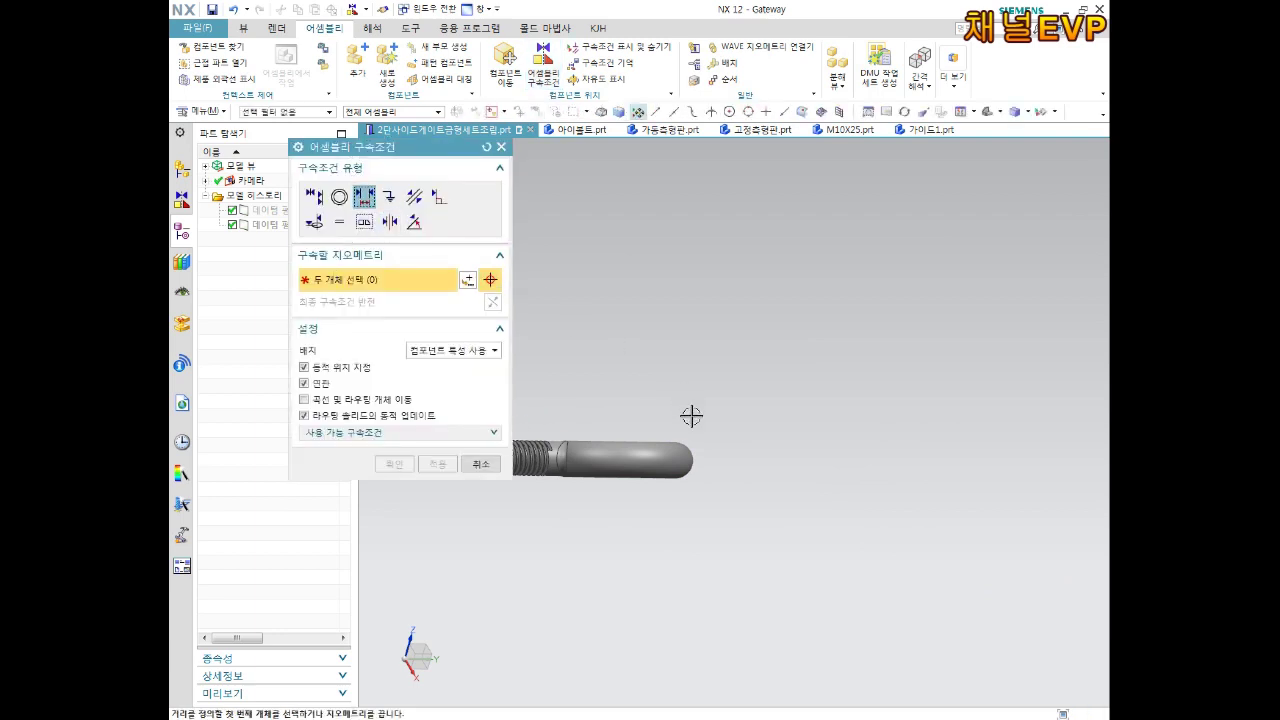
scroll(631, 434, up, 3)
scroll(625, 480, up, 2)
click(643, 492)
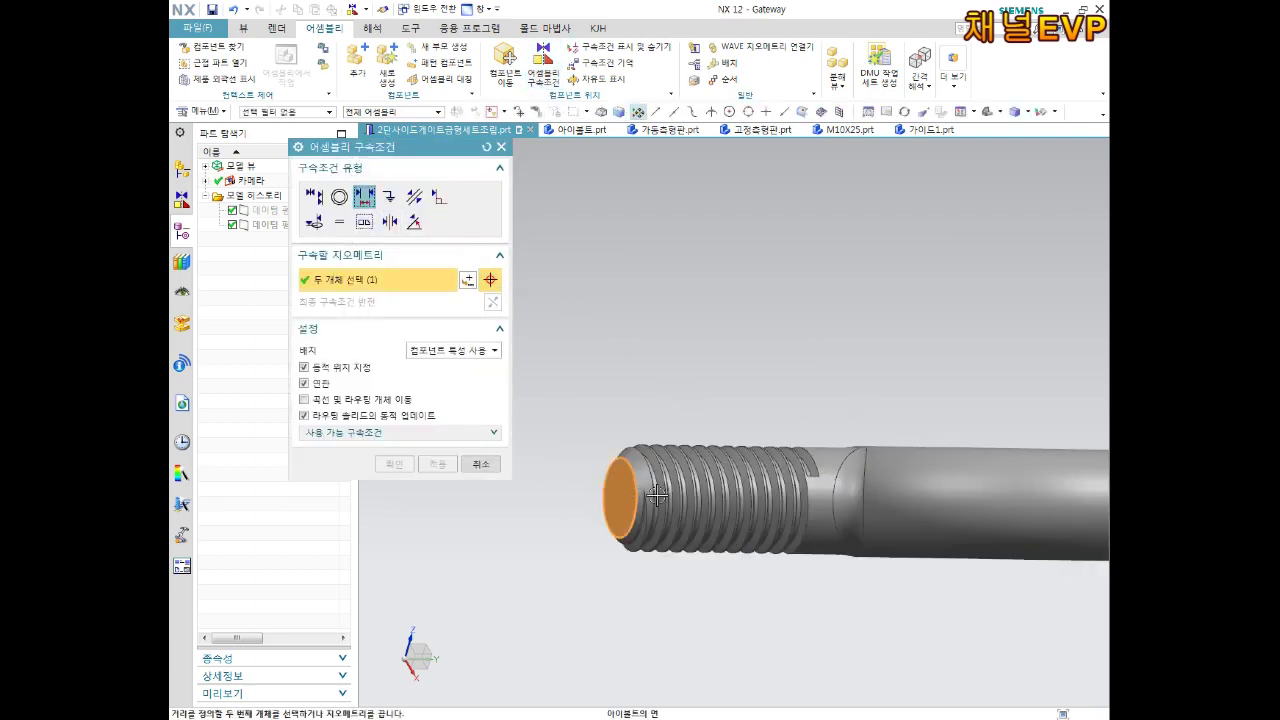
scroll(643, 492, down, 5)
scroll(791, 563, down, 3)
scroll(862, 530, up, 3)
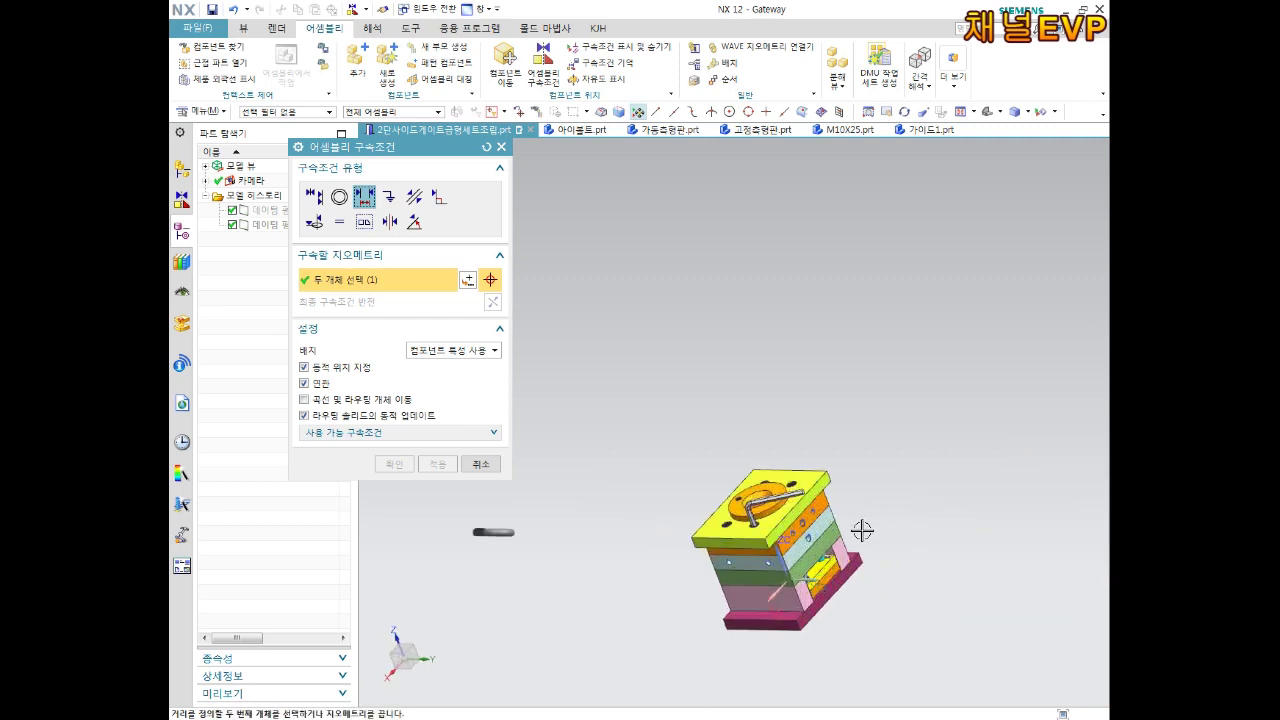
scroll(862, 530, up, 5)
click(694, 496)
Set that distance to 16 mm and finish the eyebolt constraint.
scroll(692, 563, down, 1)
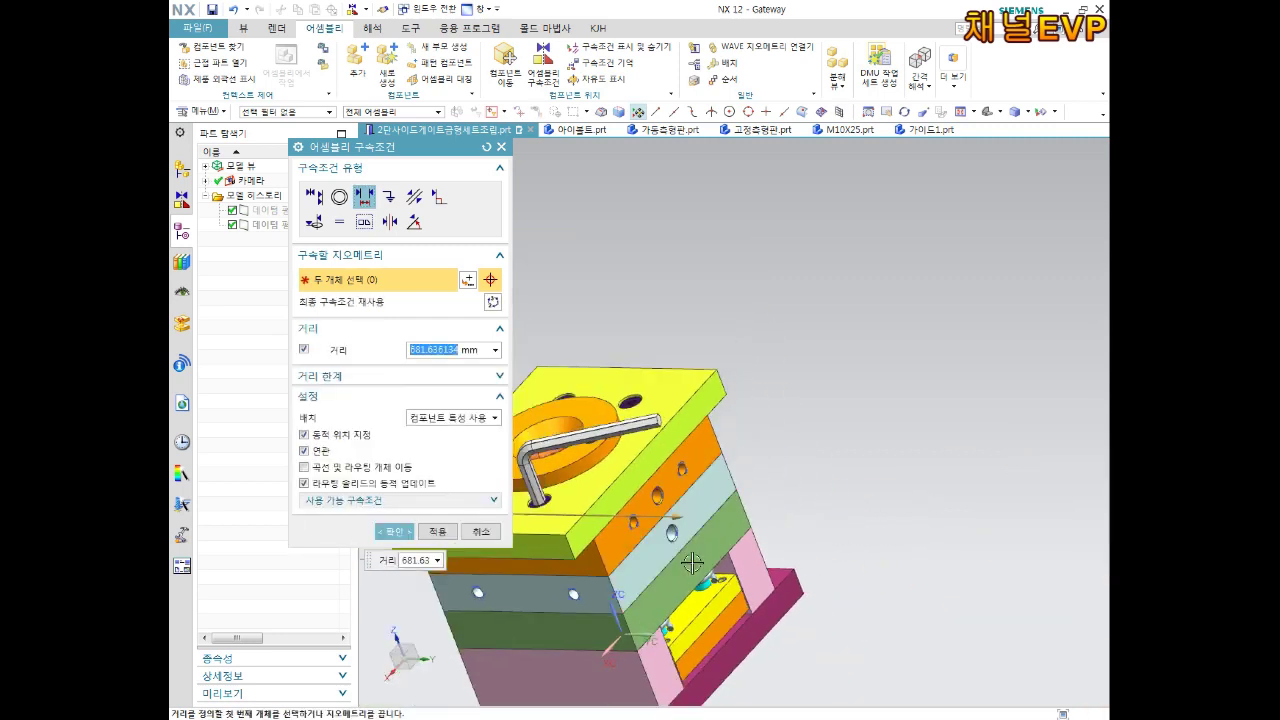
scroll(692, 563, down, 4)
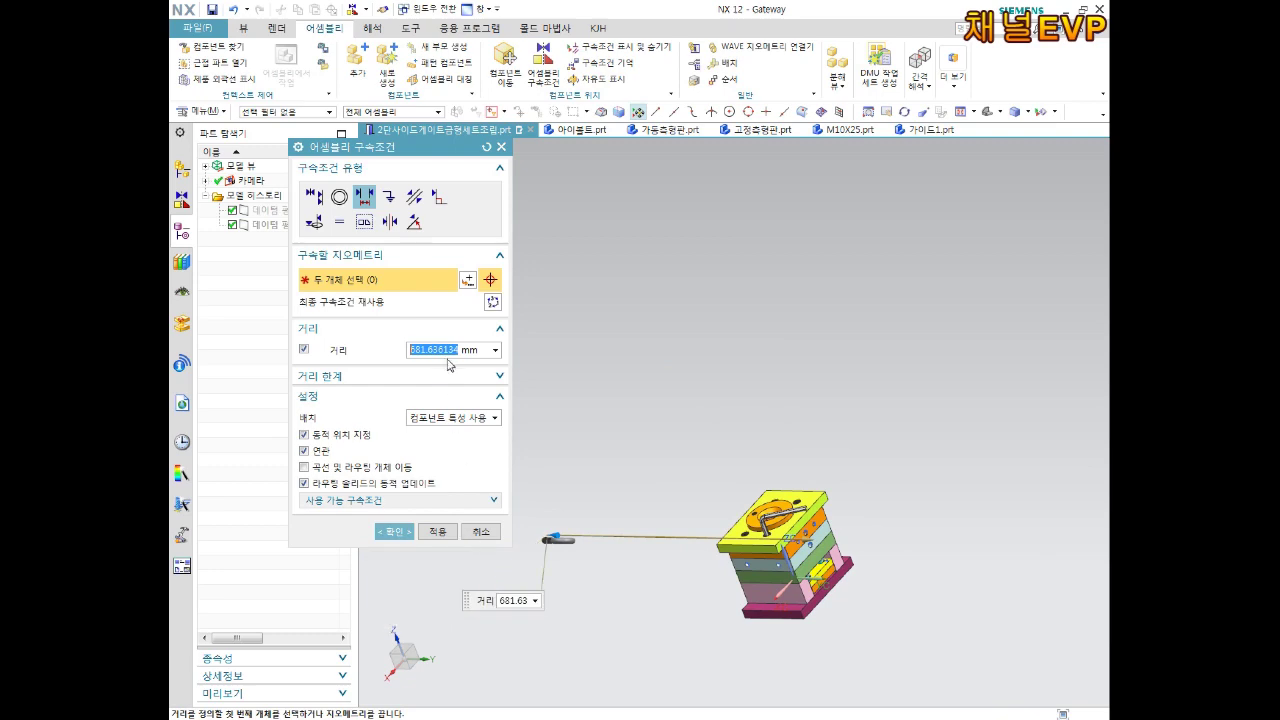
text(0)
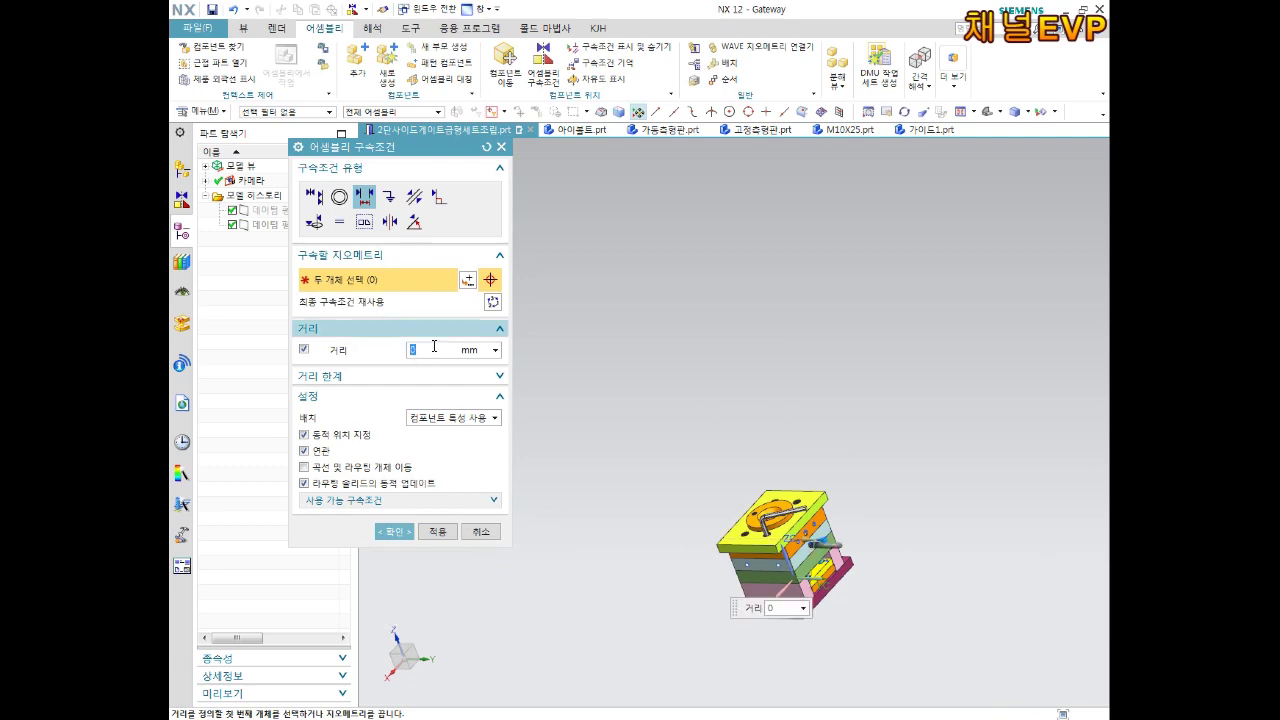
scroll(815, 530, up, 2)
scroll(815, 530, up, 2)
scroll(815, 530, up, 1)
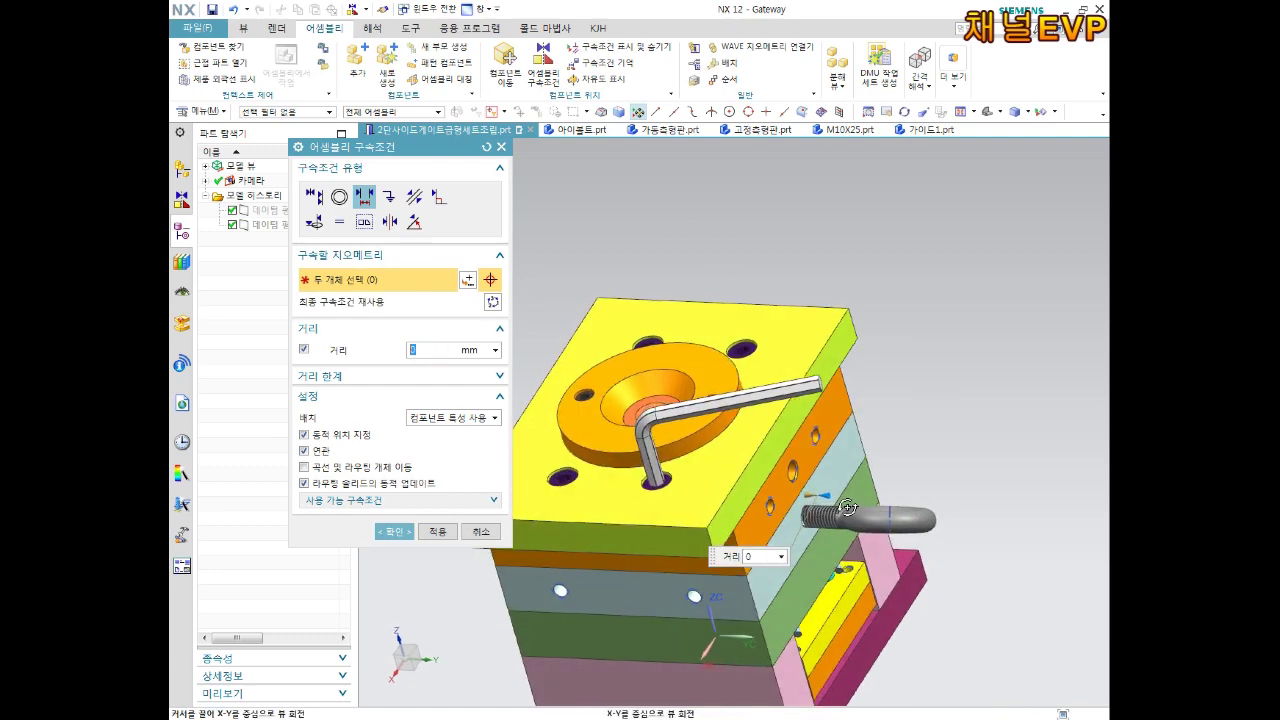
scroll(815, 530, up, 2)
scroll(815, 530, up, 2)
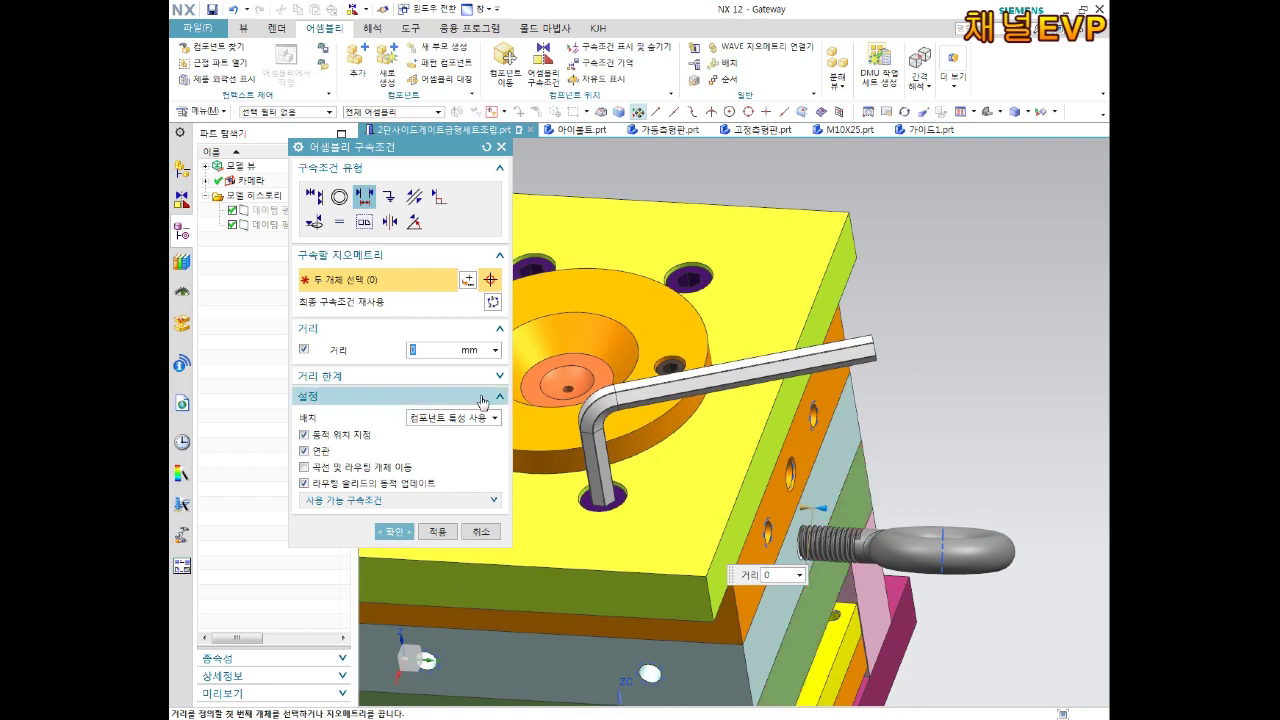
text(16)
key(Return)
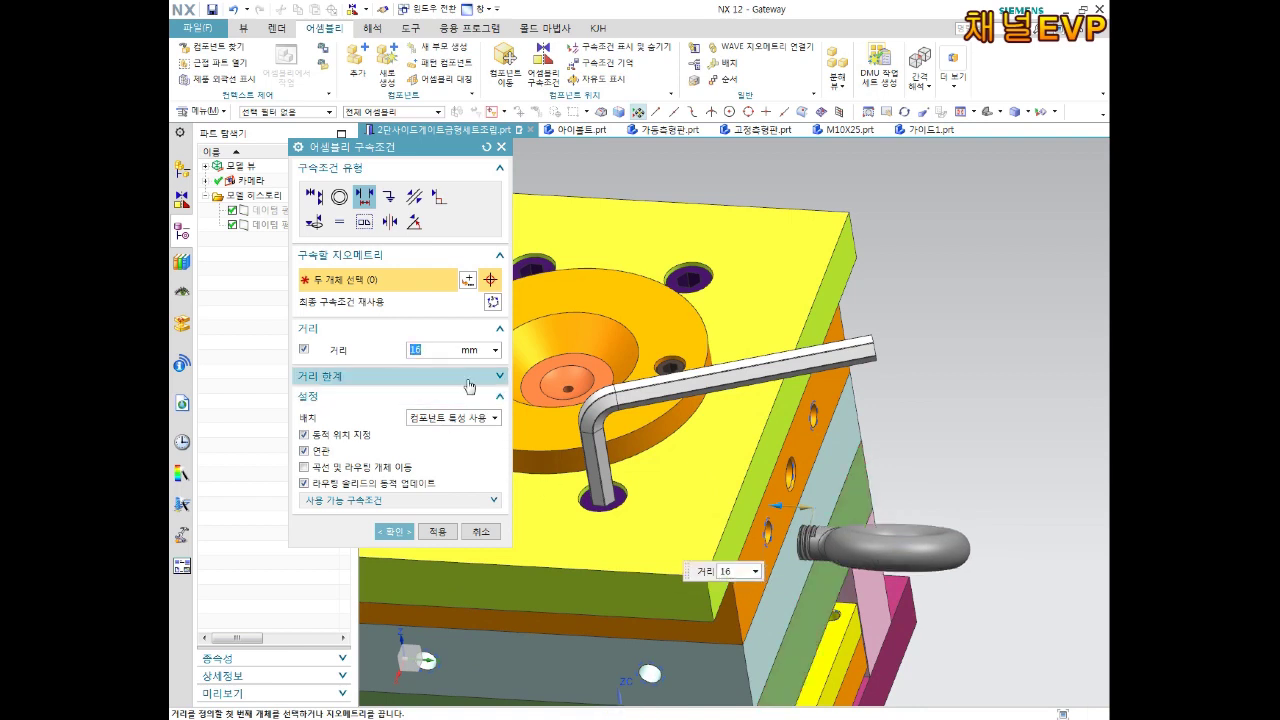
click(378, 538)
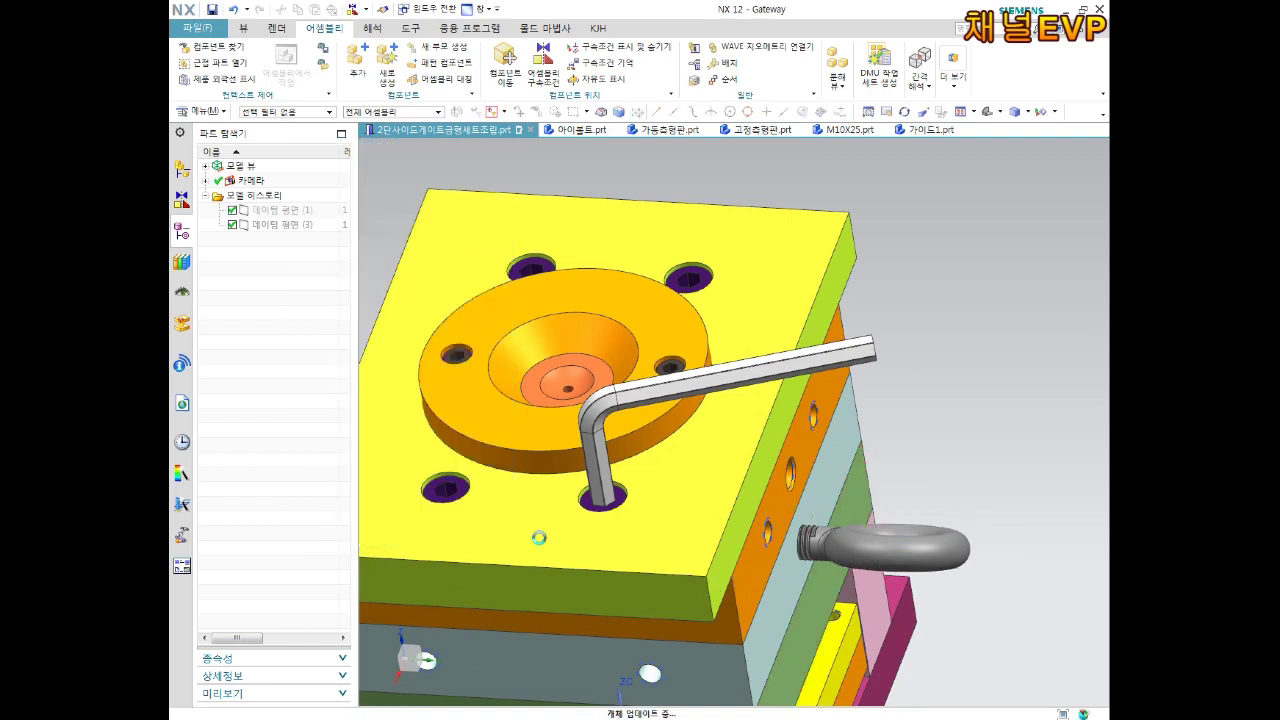
scroll(654, 520, down, 3)
View the mold from the front, then switch to the 아이볼트.prt eyebolt part tab.
mouse_move(660, 515)
middle_down()
mouse_move(711, 459)
mouse_move(749, 469)
mouse_move(781, 506)
mouse_move(713, 505)
middle_up()
scroll(749, 469, up, 3)
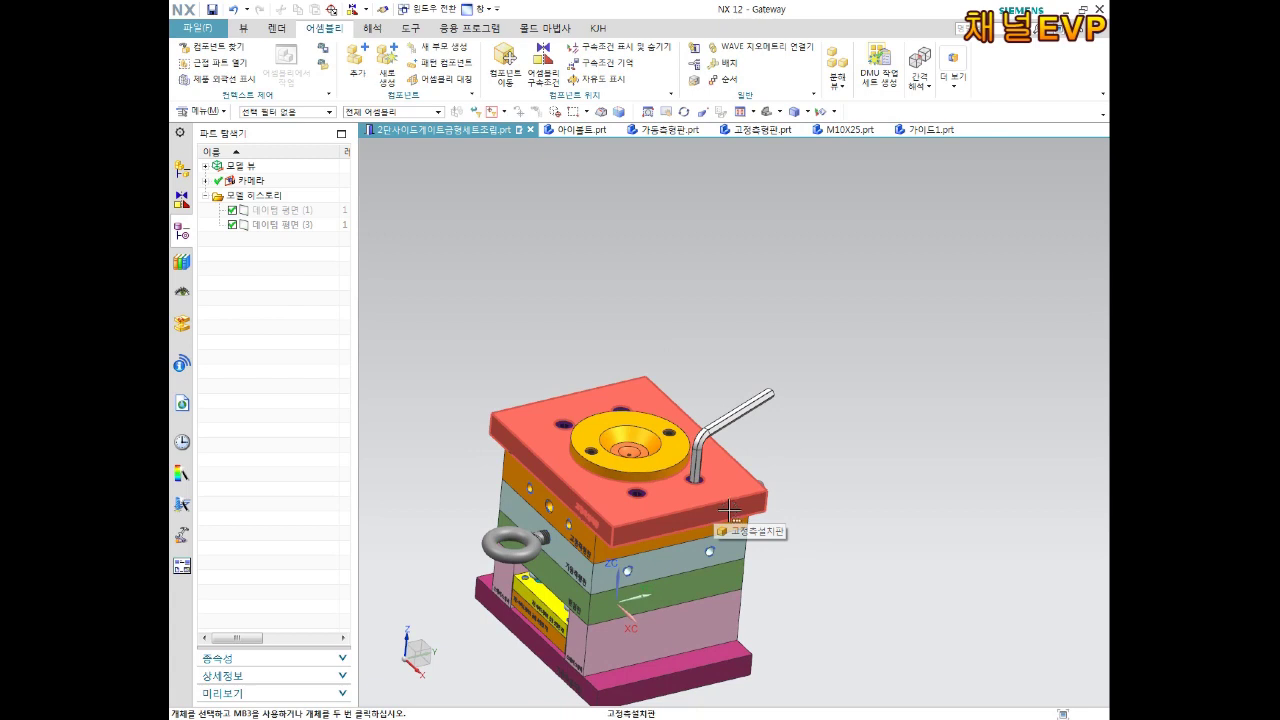
scroll(763, 522, up, 2)
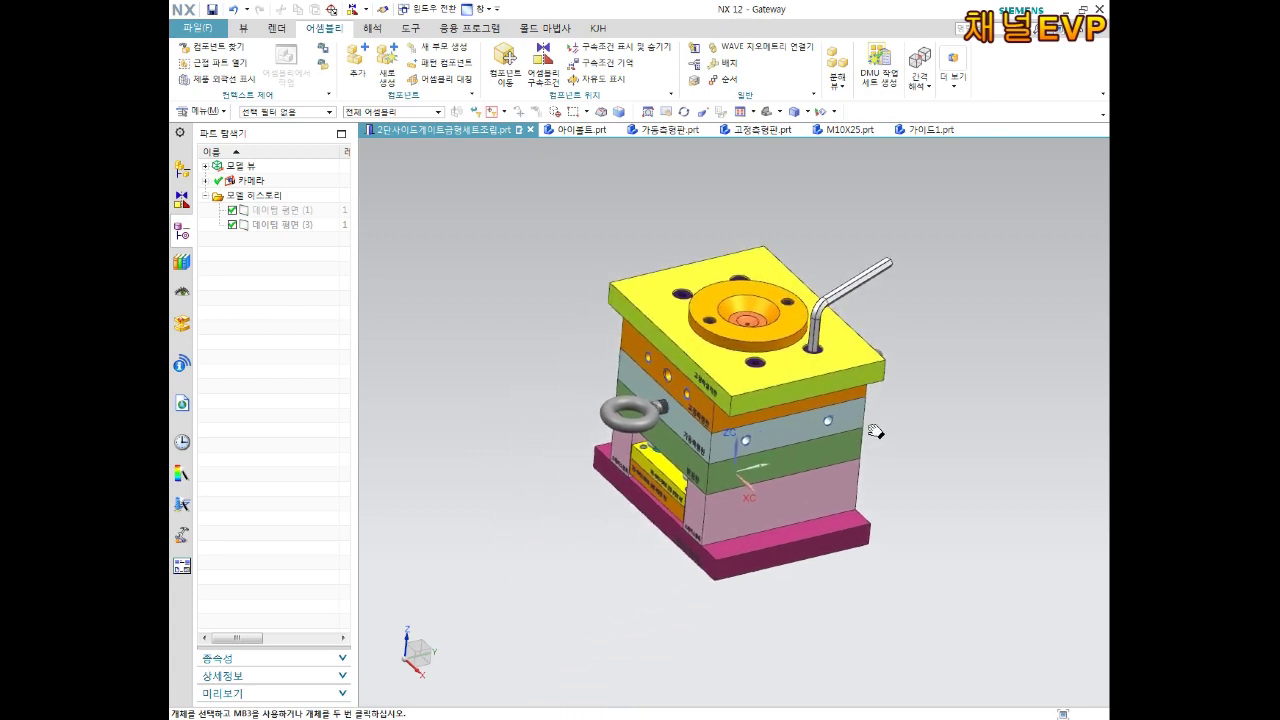
scroll(820, 432, up, 2)
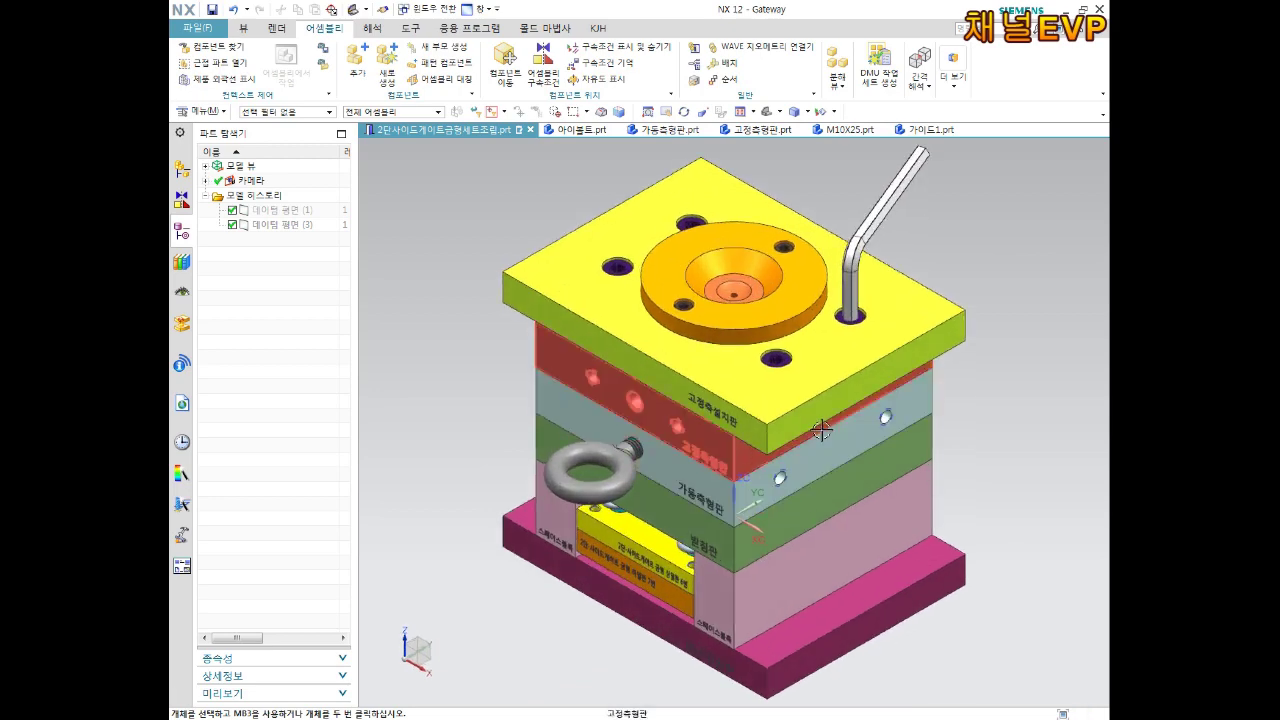
scroll(821, 430, down, 2)
scroll(815, 435, up, 1)
scroll(794, 441, up, 1)
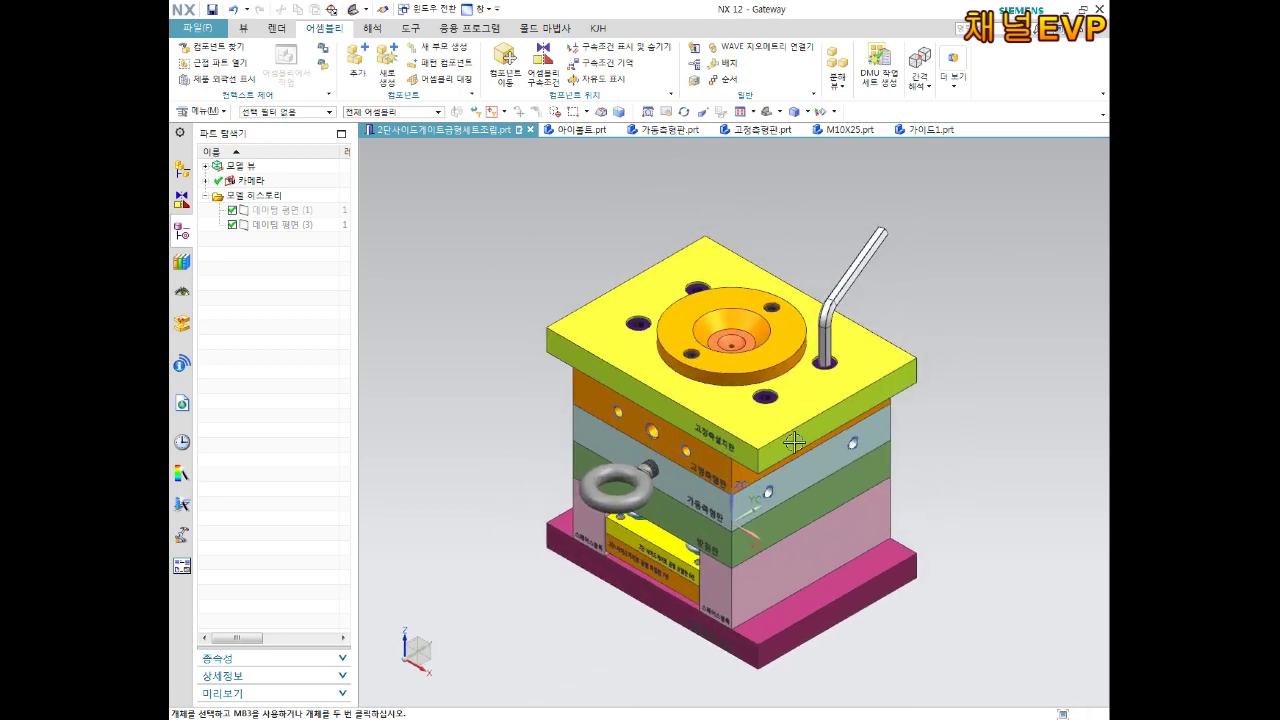
mouse_move(846, 456)
middle_down()
mouse_move(767, 441)
mouse_move(881, 459)
mouse_move(815, 330)
middle_up()
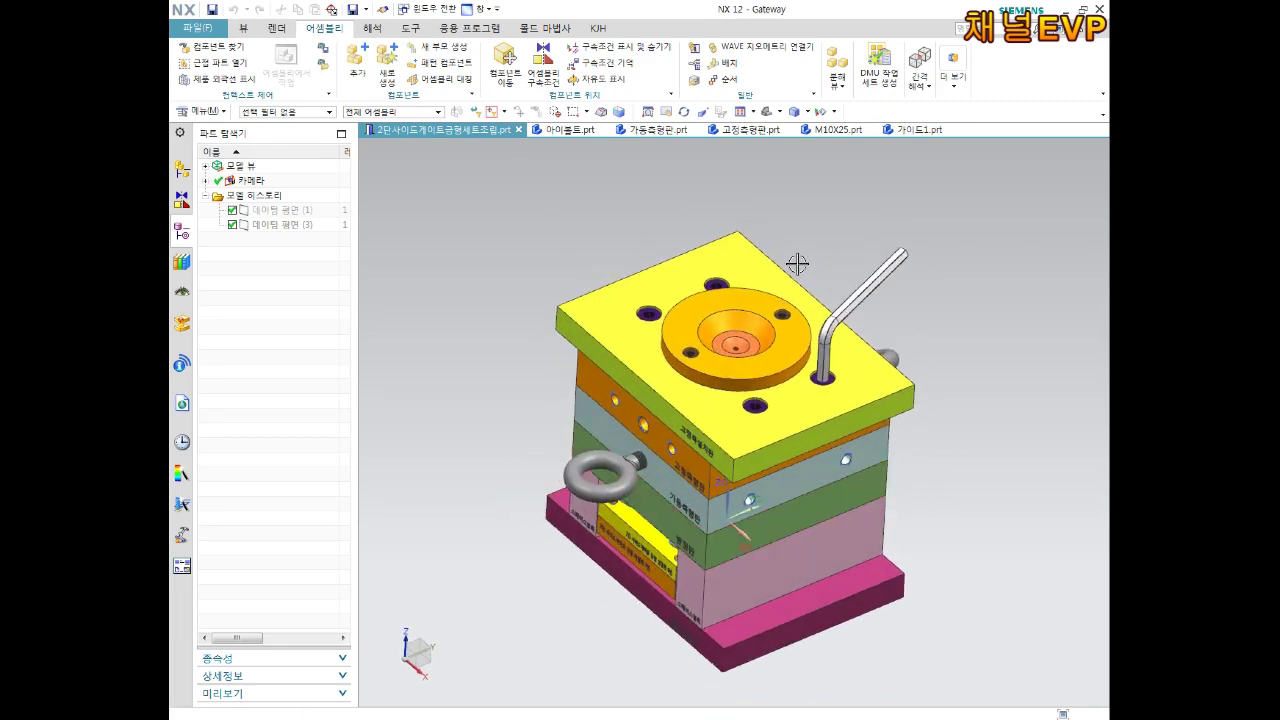
click(565, 130)
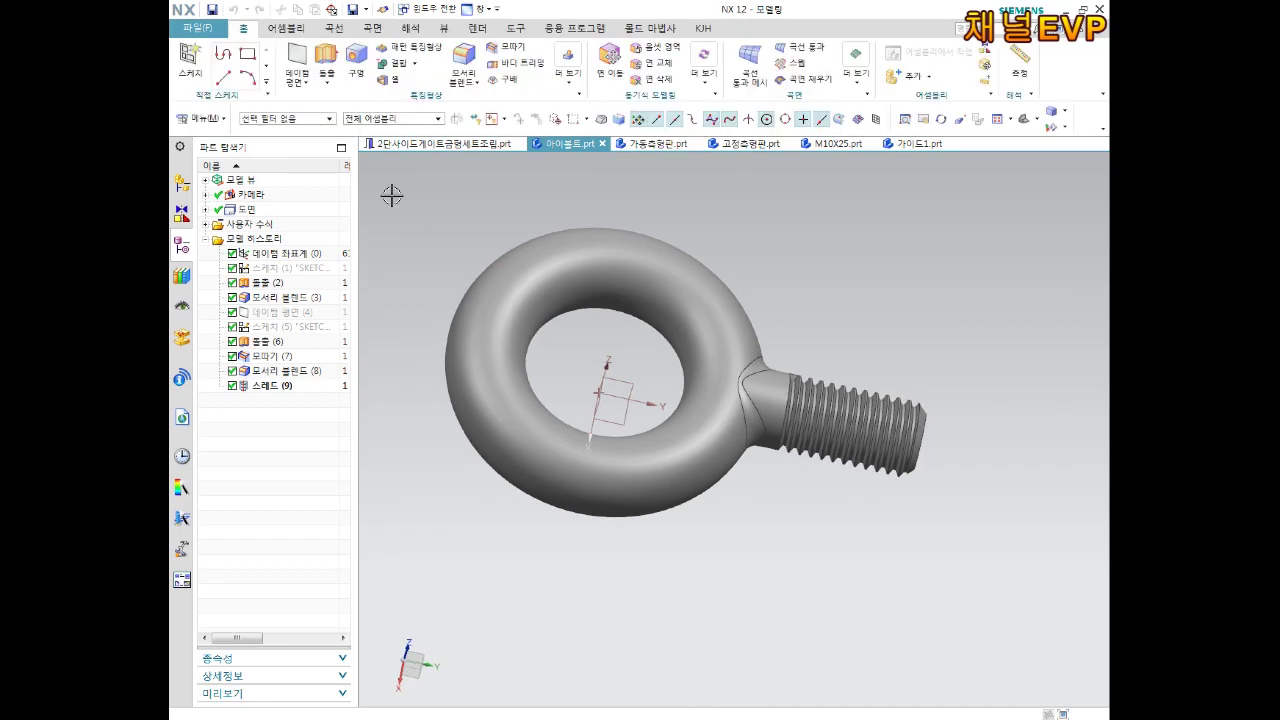
Select 하코어.prt in the folder list, then clear the selection.
scroll(748, 375, down, 1)
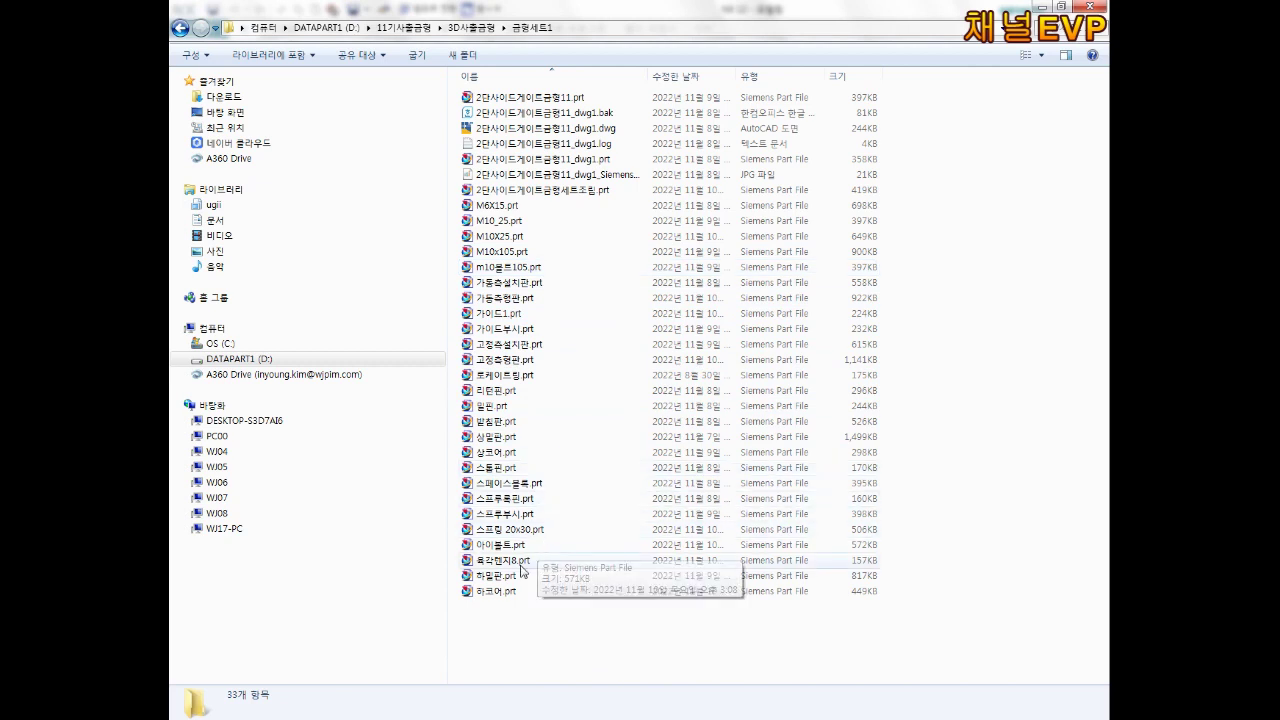
click(507, 593)
click(558, 639)
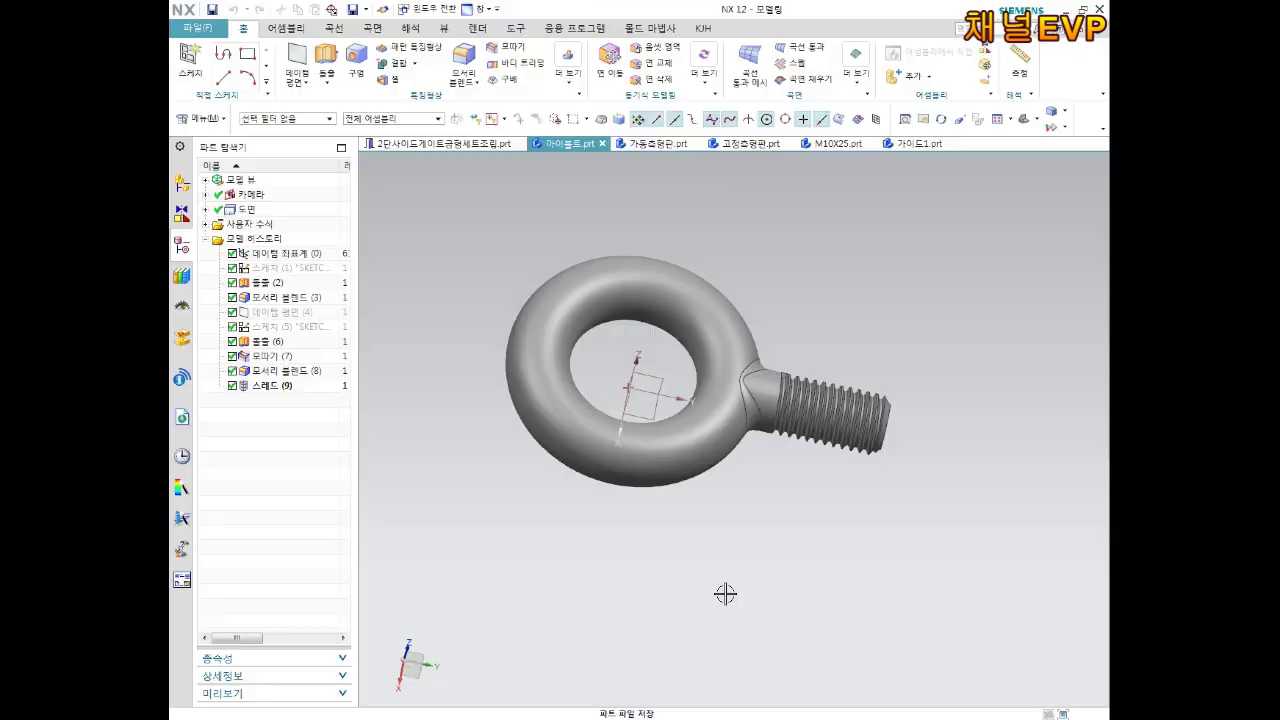
Return to the 2단사이드게이트금형11 assembly, reorient the view, and launch Add Component.
click(440, 143)
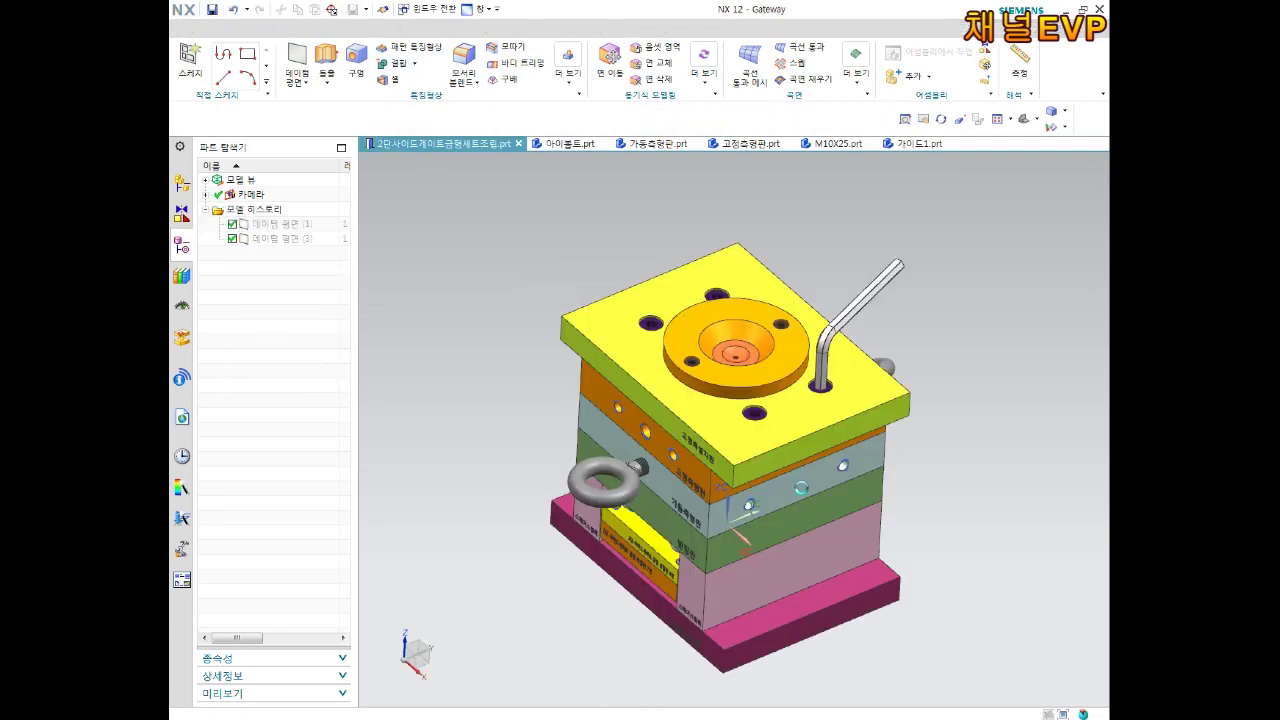
mouse_move(777, 491)
middle_down()
mouse_move(782, 460)
mouse_move(890, 468)
middle_up()
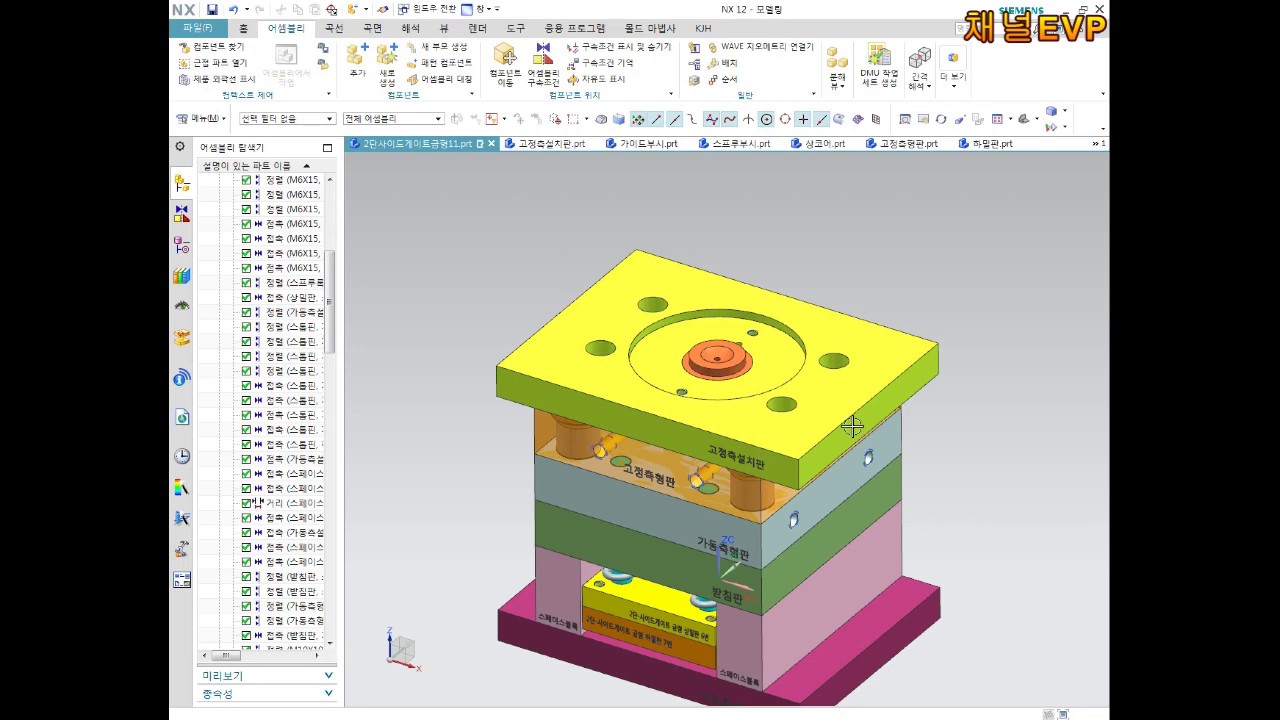
middle_drag(829, 443, 815, 452)
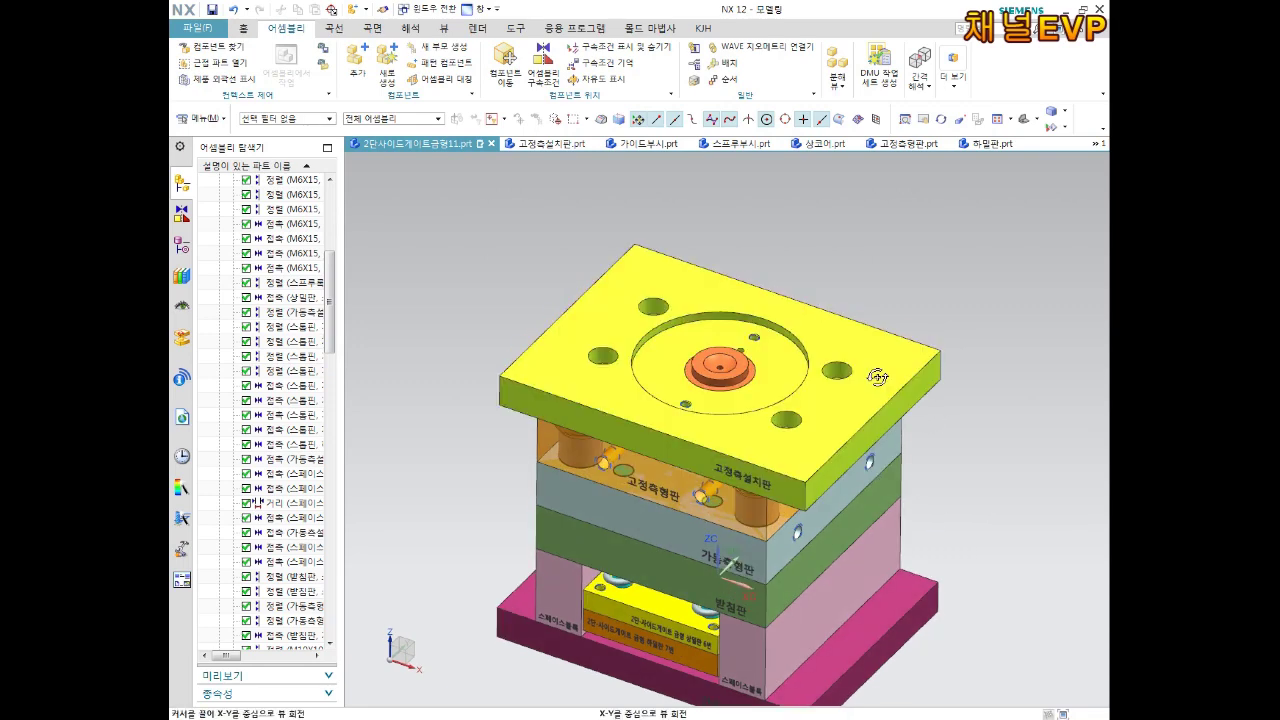
click(362, 84)
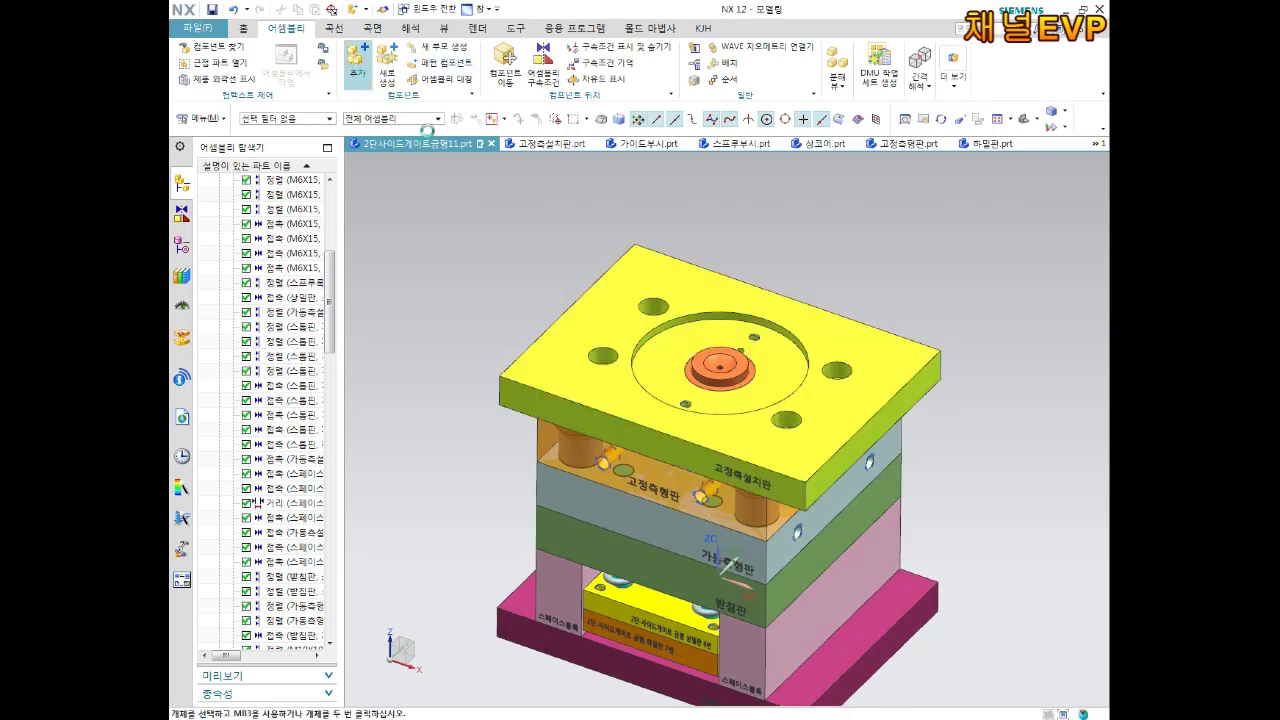
Load 로케이트링.prt and pick a placement point, then cancel this first attempt.
drag(444, 319, 444, 373)
click(442, 423)
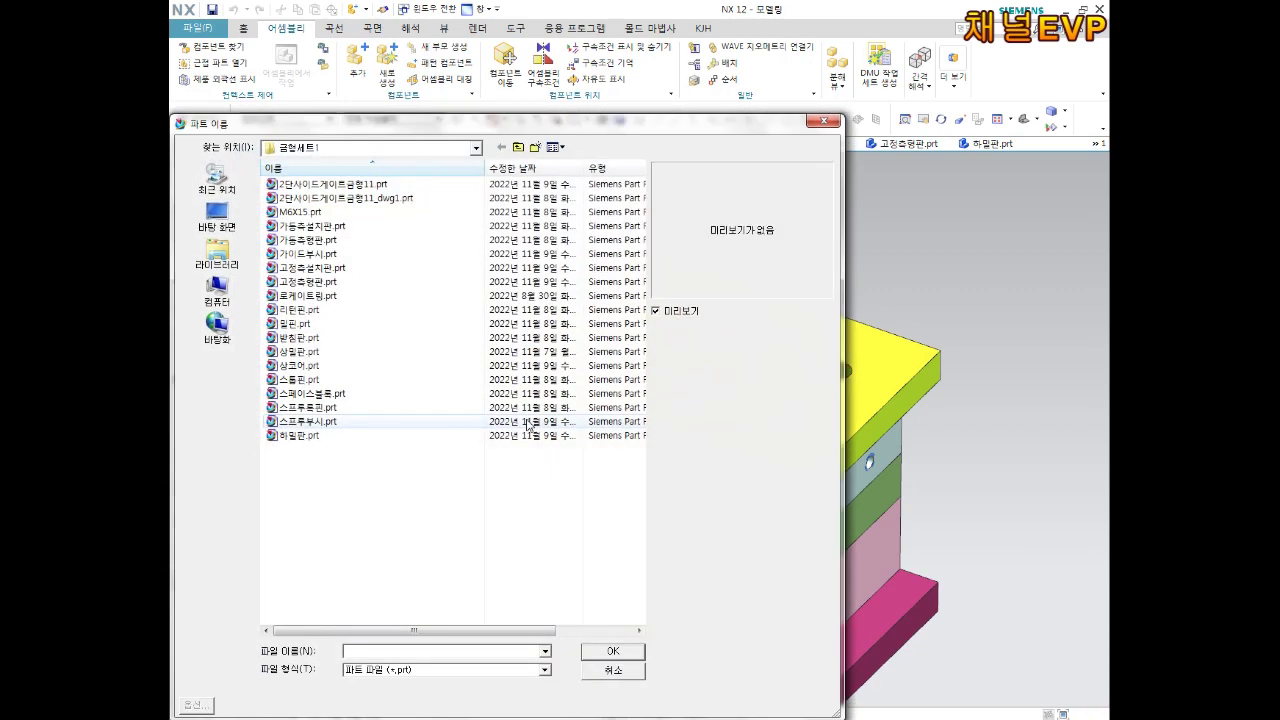
double_click(322, 297)
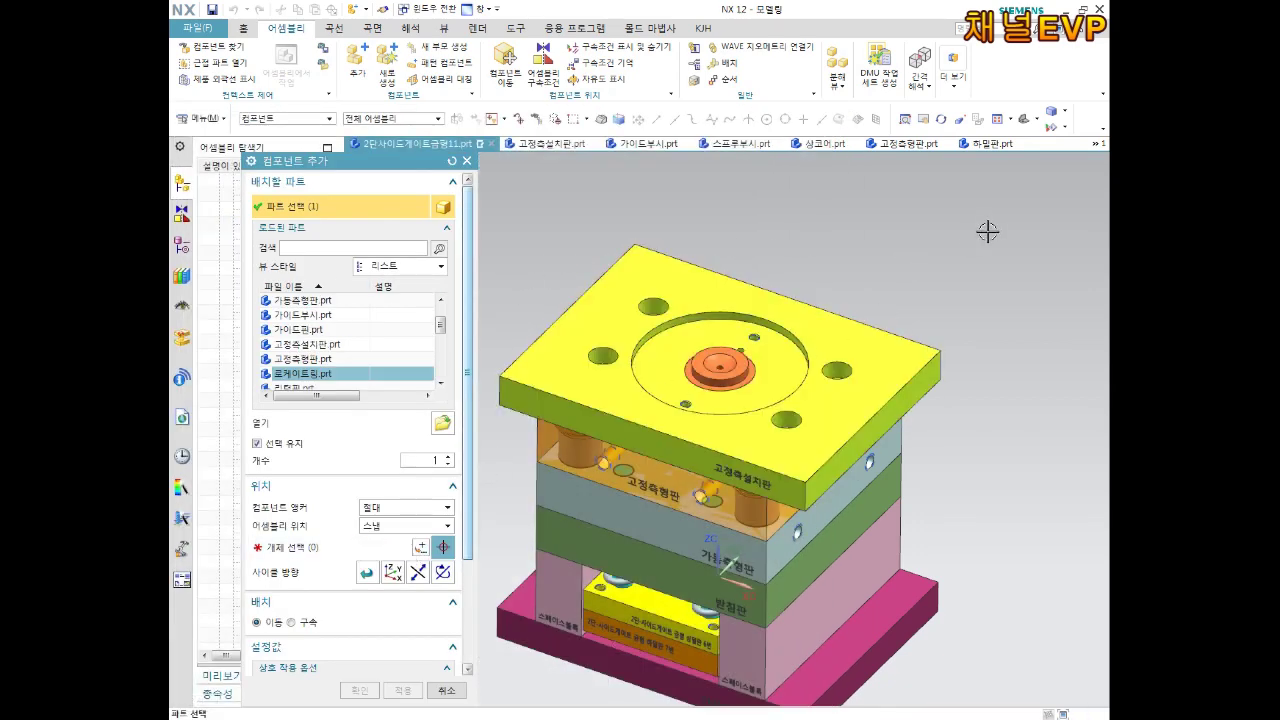
scroll(837, 357, down, 3)
mouse_move(837, 357)
middle_down()
mouse_move(760, 303)
mouse_move(775, 295)
middle_up()
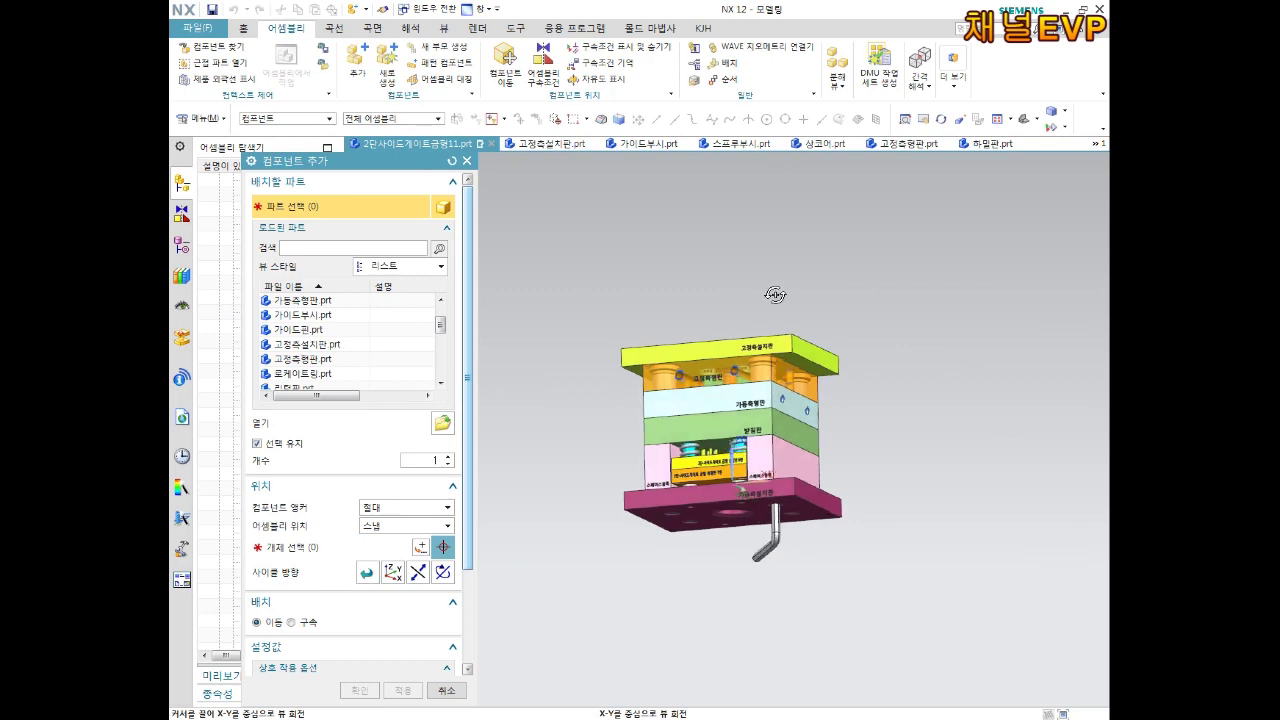
click(326, 545)
click(591, 265)
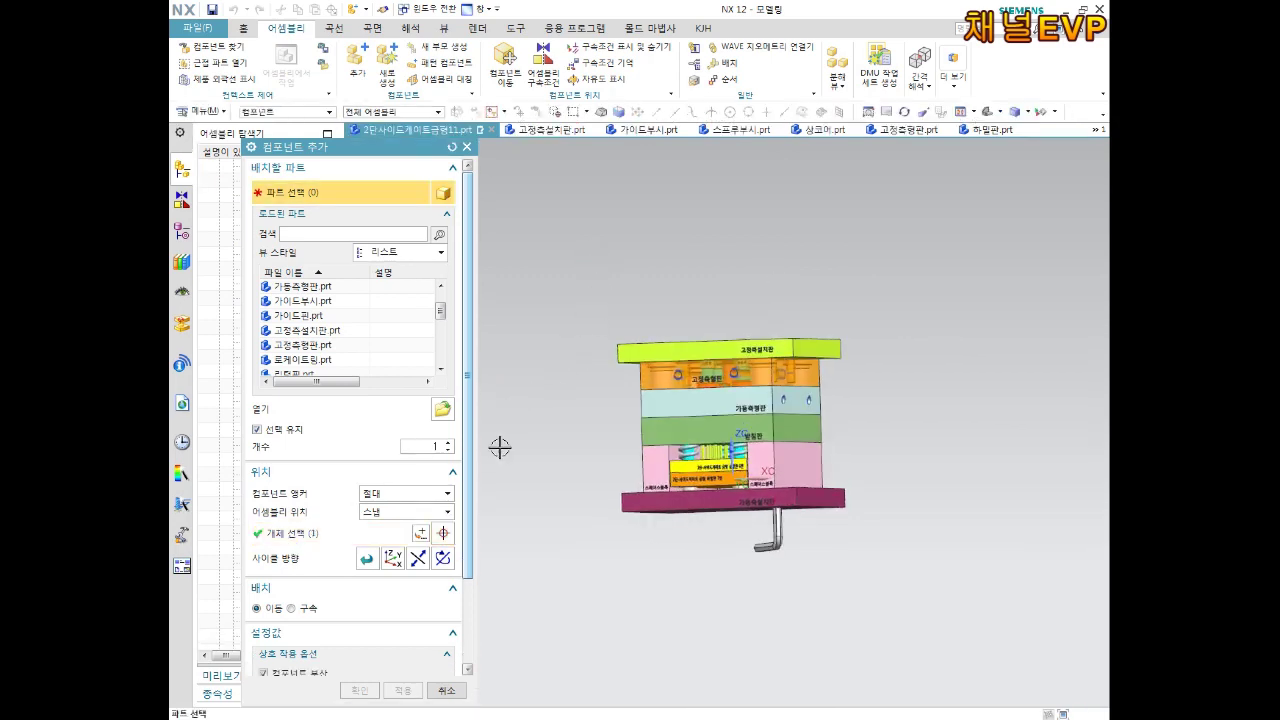
key(Home)
key(Escape)
Reselect 로케이트링.prt and add the locate ring beside the mold.
middle_drag(508, 408, 609, 311)
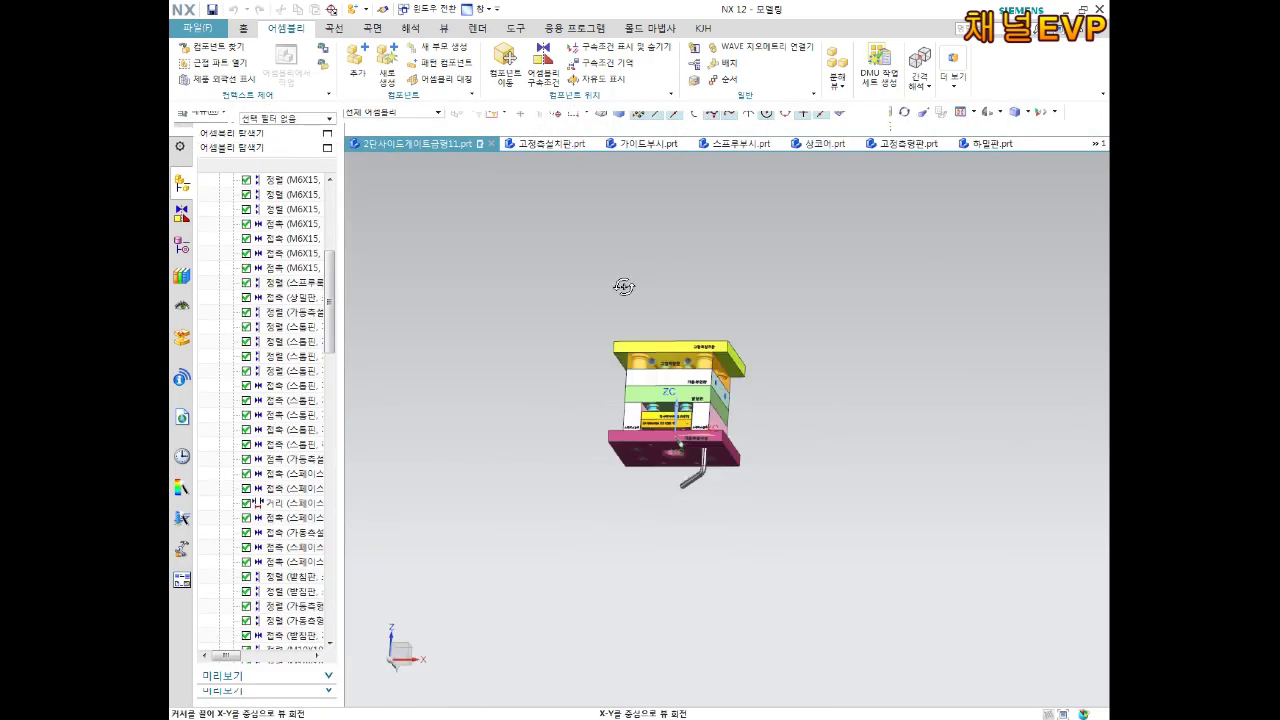
scroll(305, 228, up, 6)
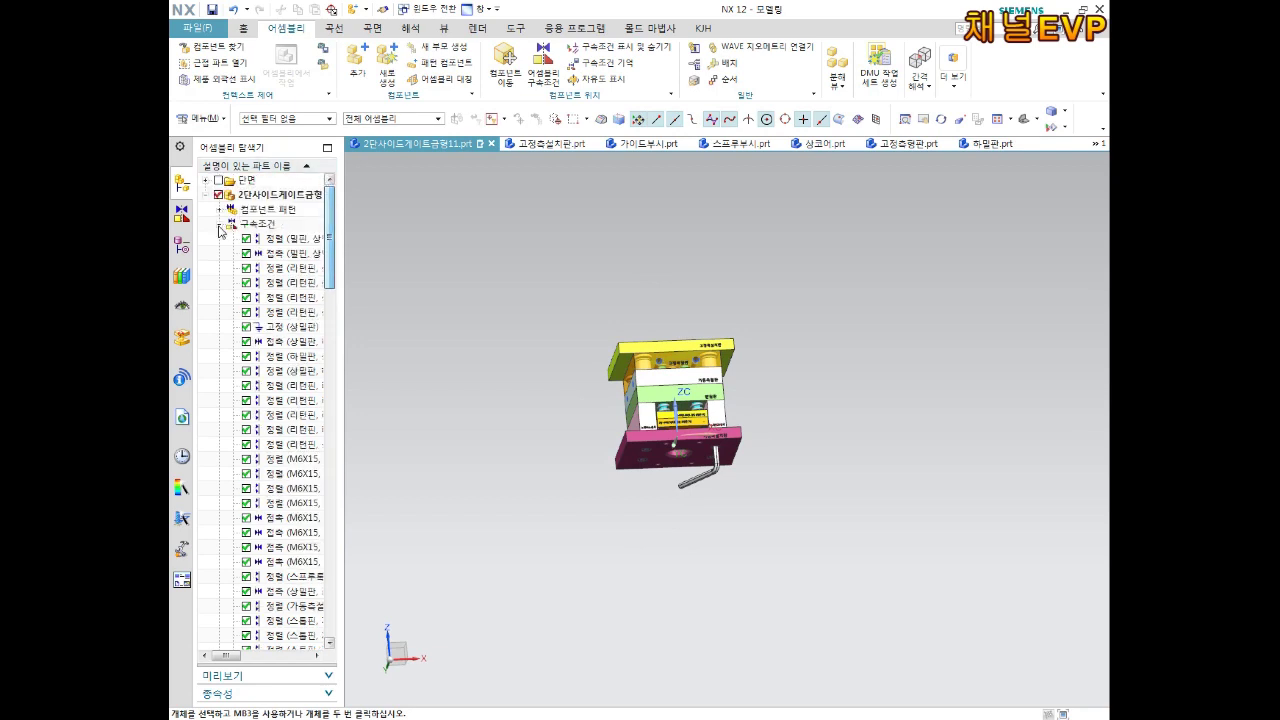
click(219, 225)
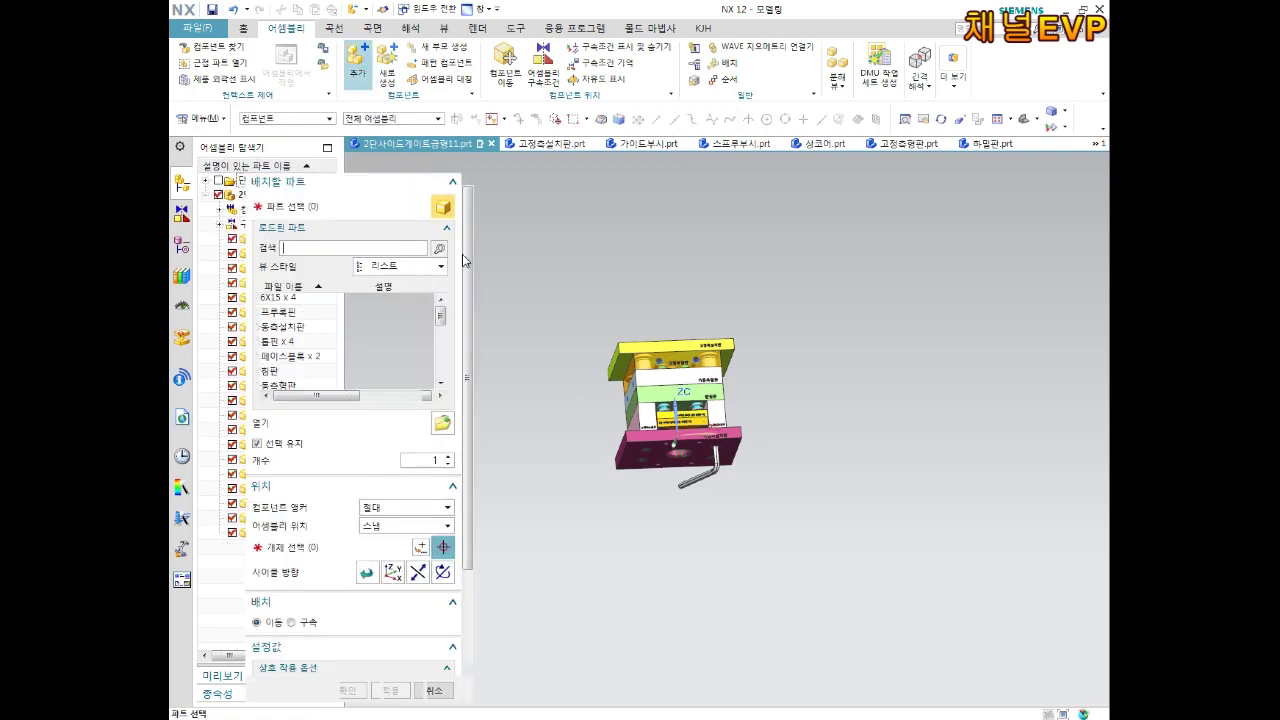
click(441, 425)
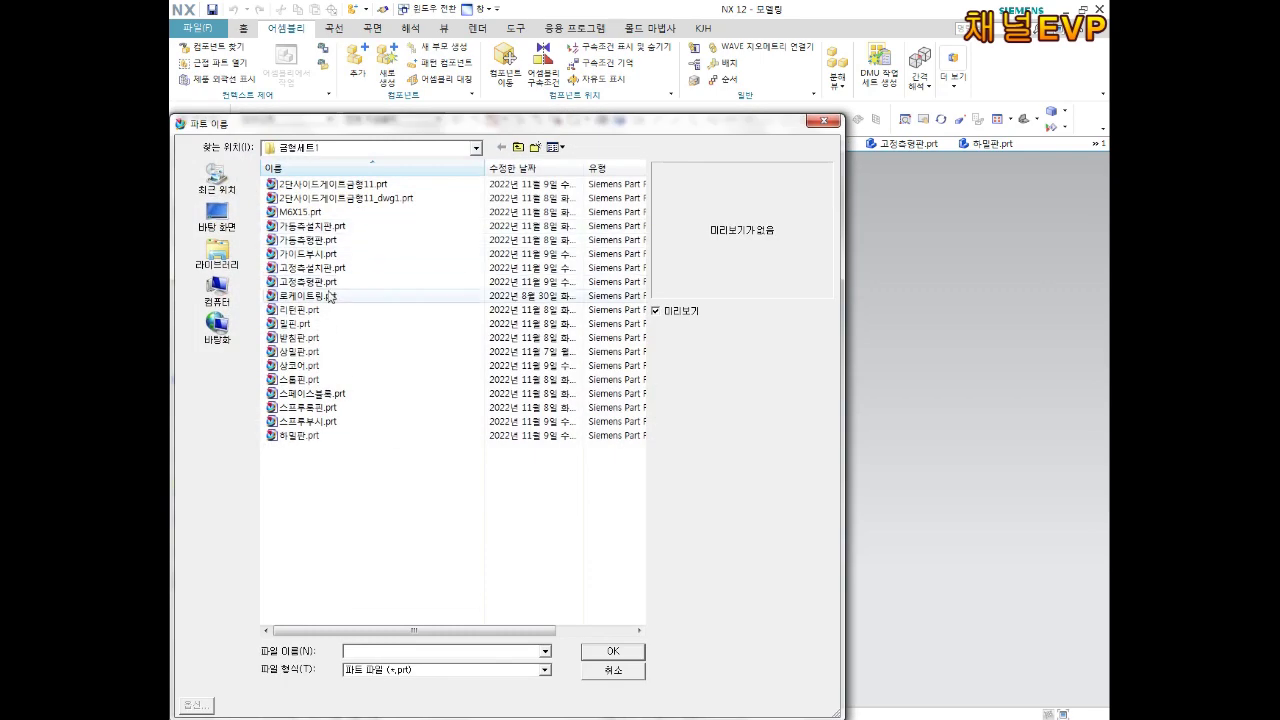
click(300, 309)
click(302, 296)
click(621, 652)
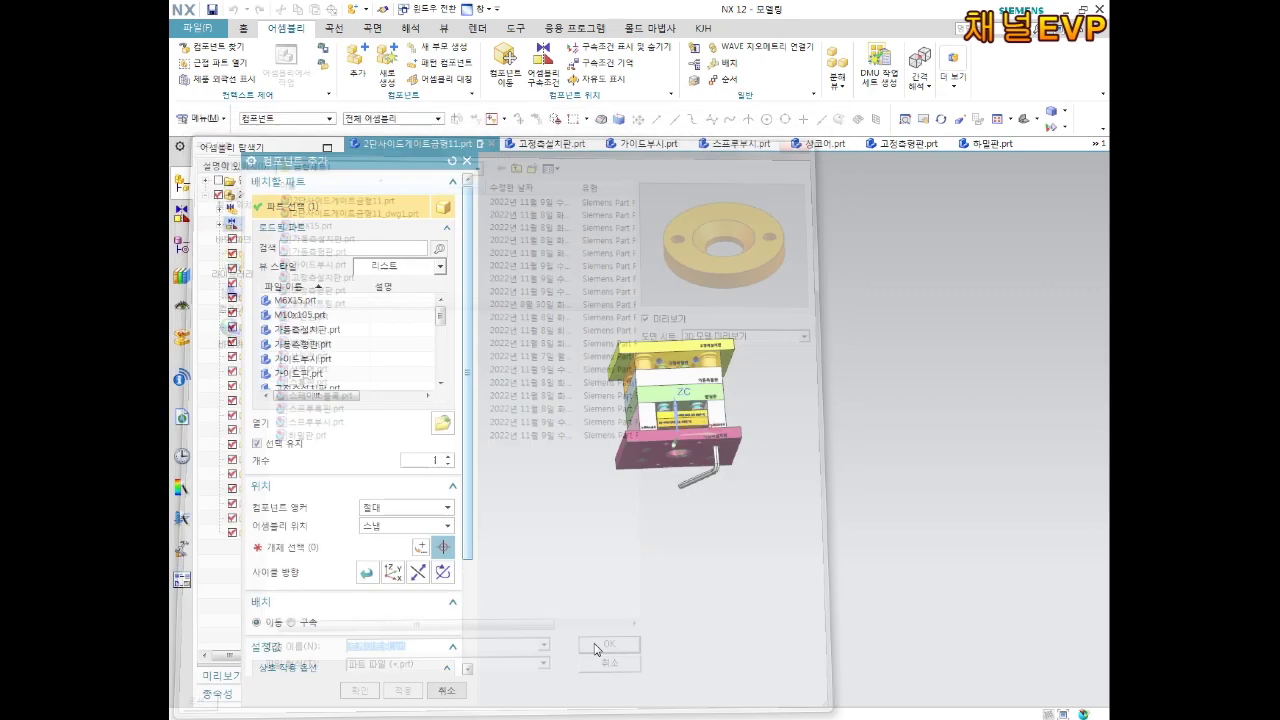
click(553, 552)
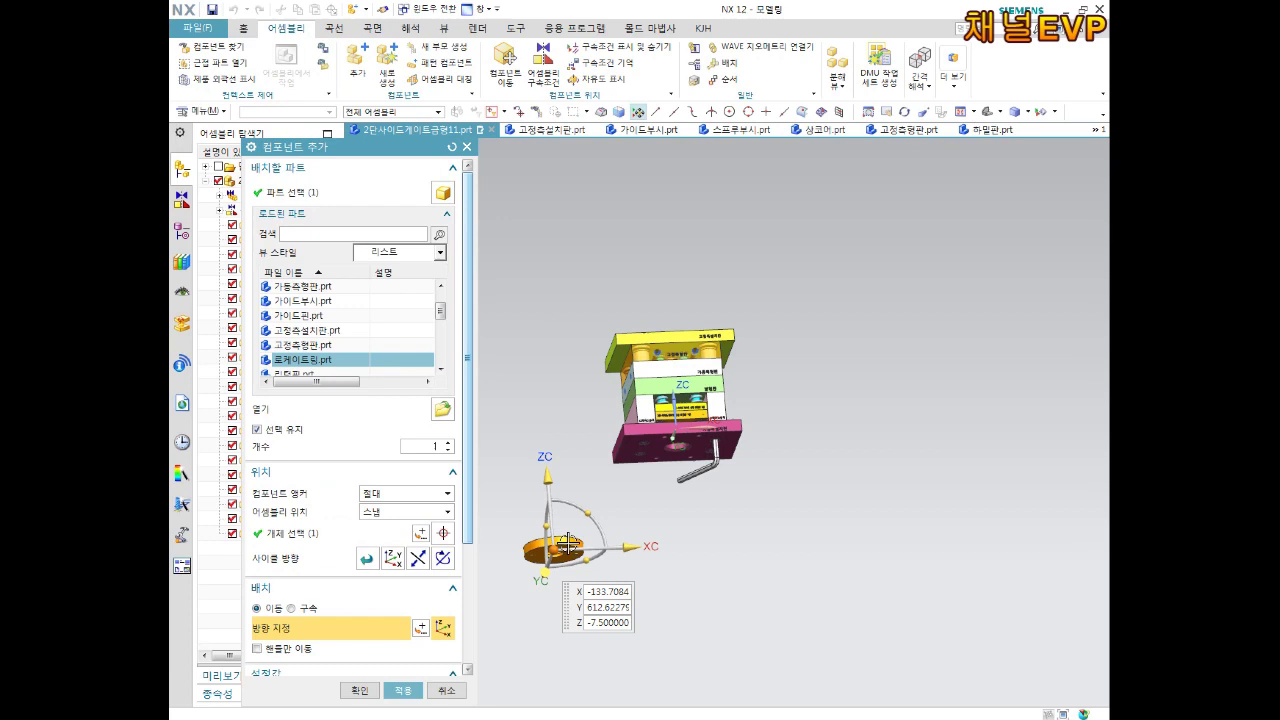
click(360, 690)
mouse_move(468, 610)
middle_down()
mouse_move(663, 359)
mouse_move(421, 177)
middle_up()
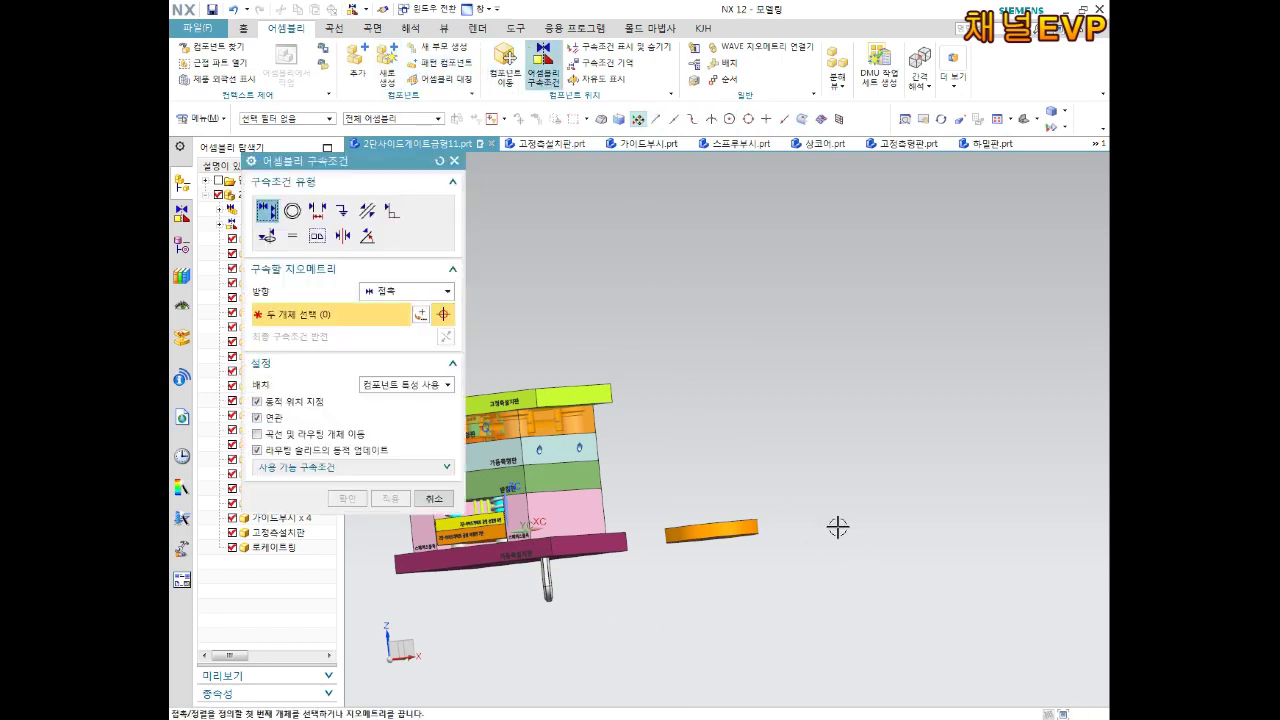
Touch the locate ring onto the yellow top clamping plate face.
middle_drag(780, 534, 780, 500)
scroll(780, 500, down, 3)
middle_drag(709, 660, 709, 695)
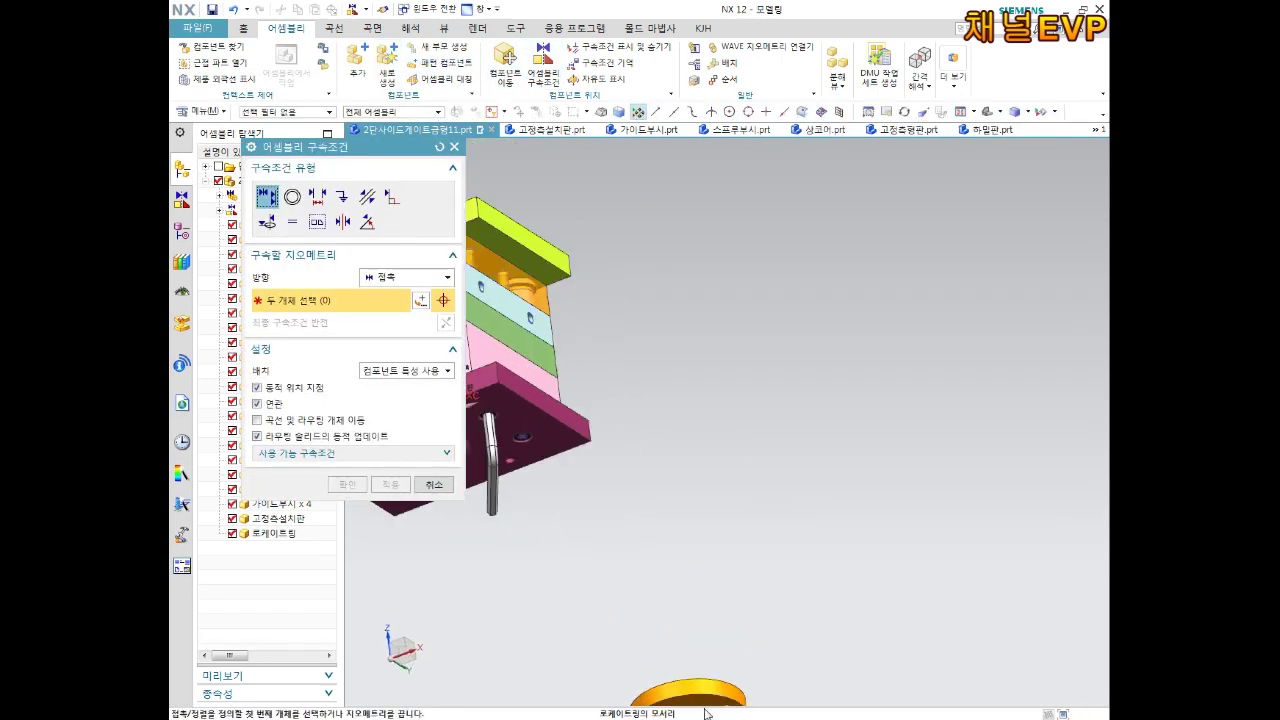
middle_drag(728, 628, 690, 597)
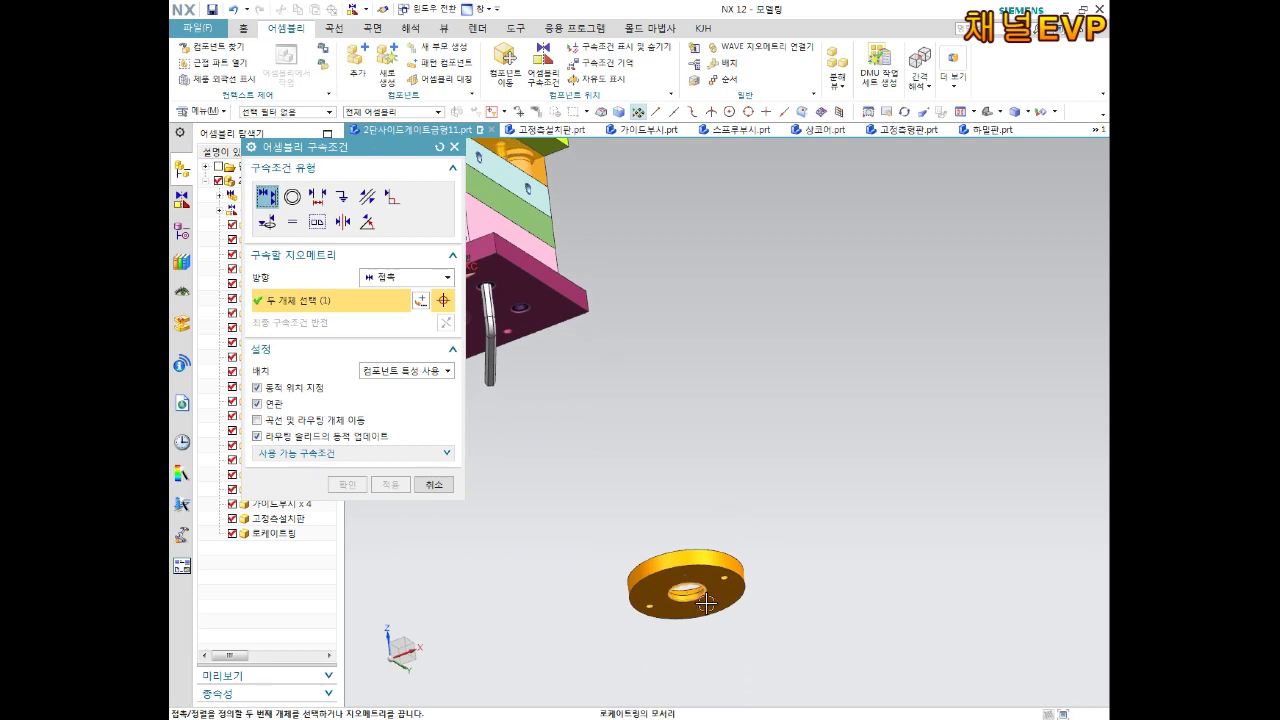
key(Escape)
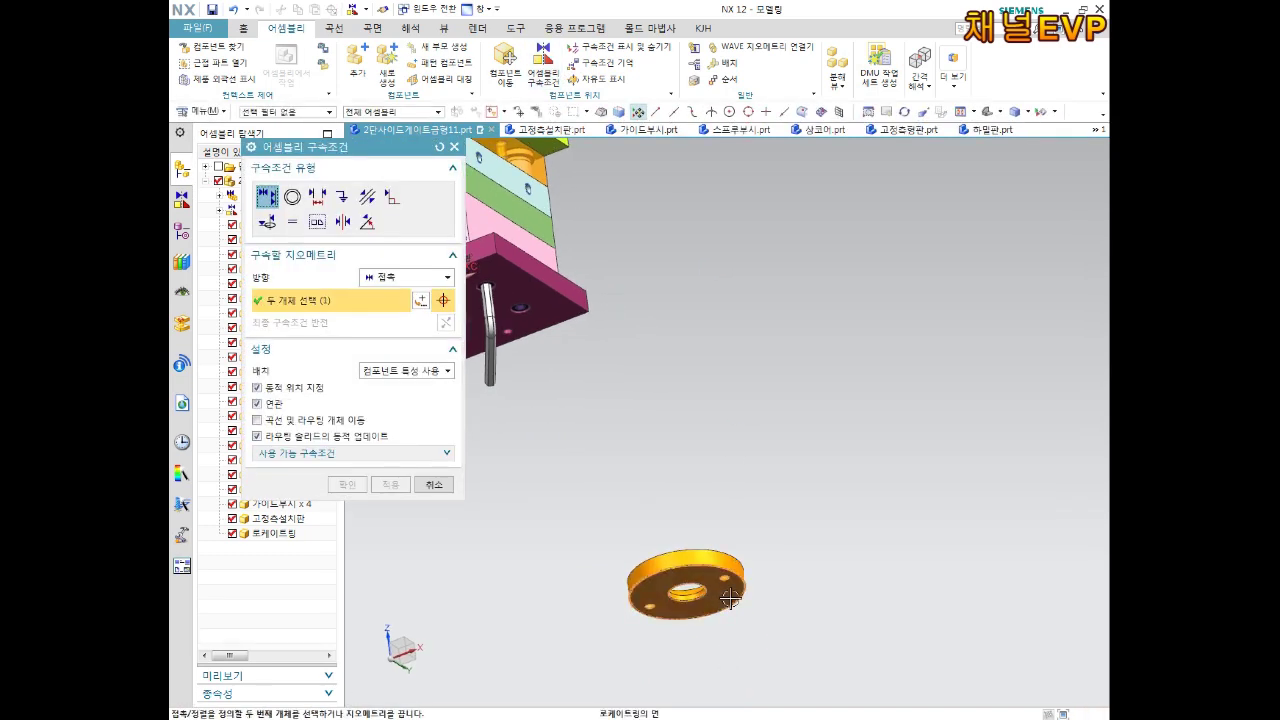
scroll(730, 598, up, 5)
middle_drag(743, 491, 720, 571)
scroll(592, 487, down, 3)
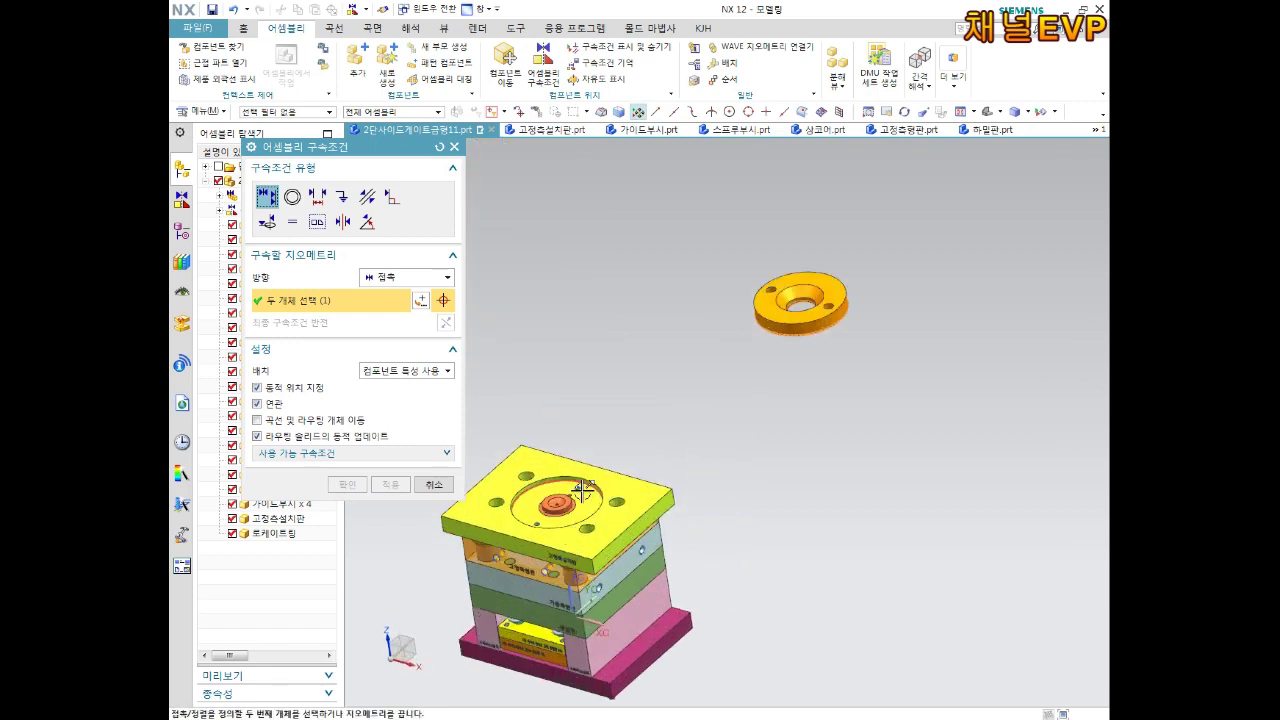
click(584, 507)
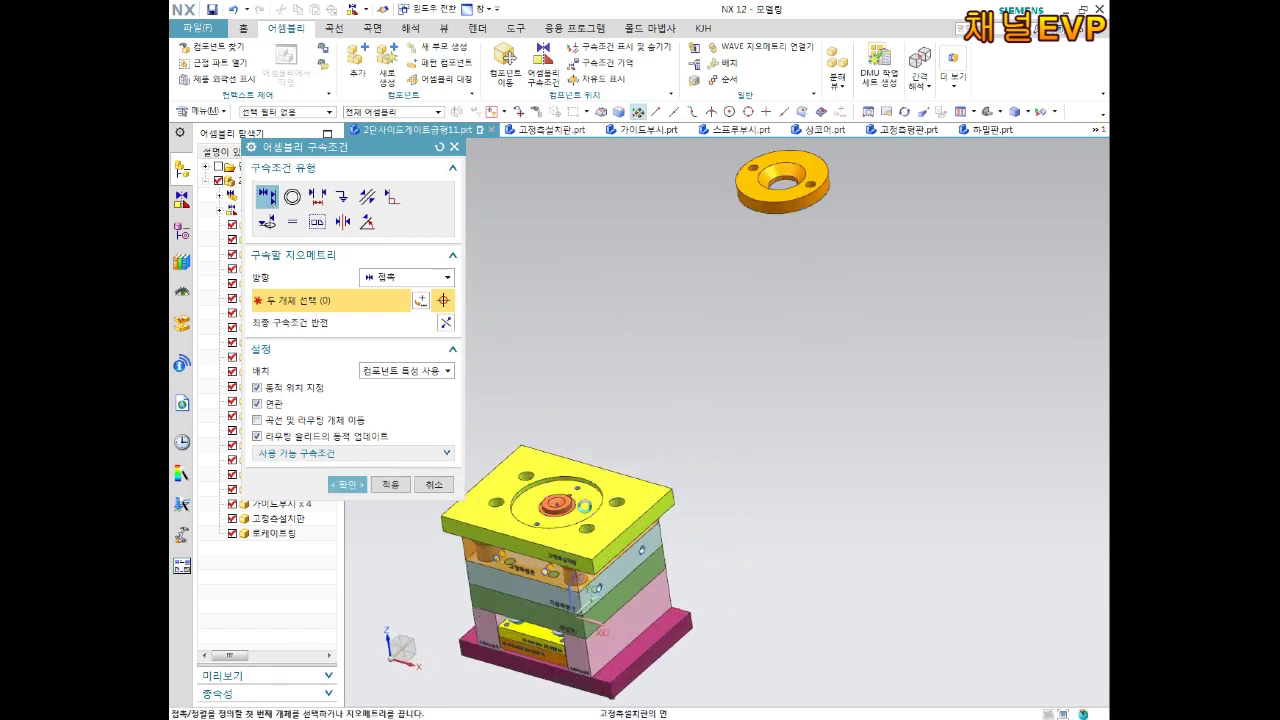
click(390, 486)
Align the locate ring's centre axis with the top plate's centre axis.
shift+middle_drag(763, 360, 729, 491)
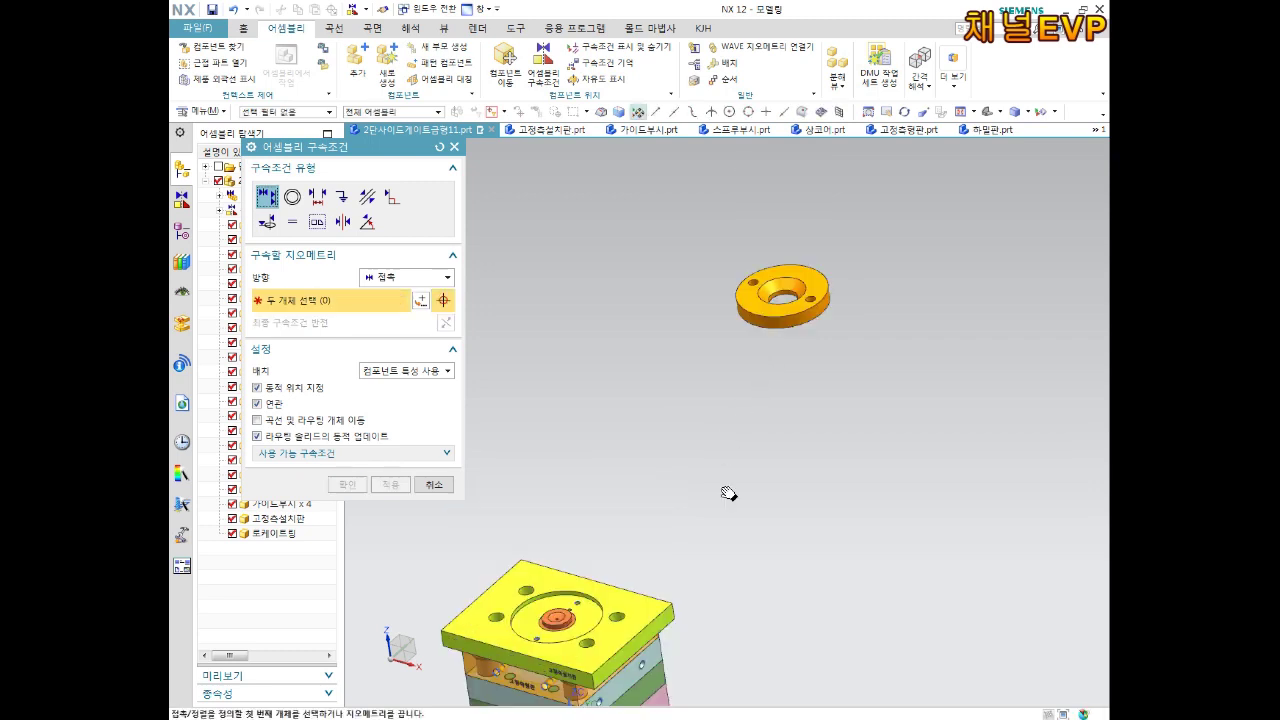
scroll(778, 310, down, 3)
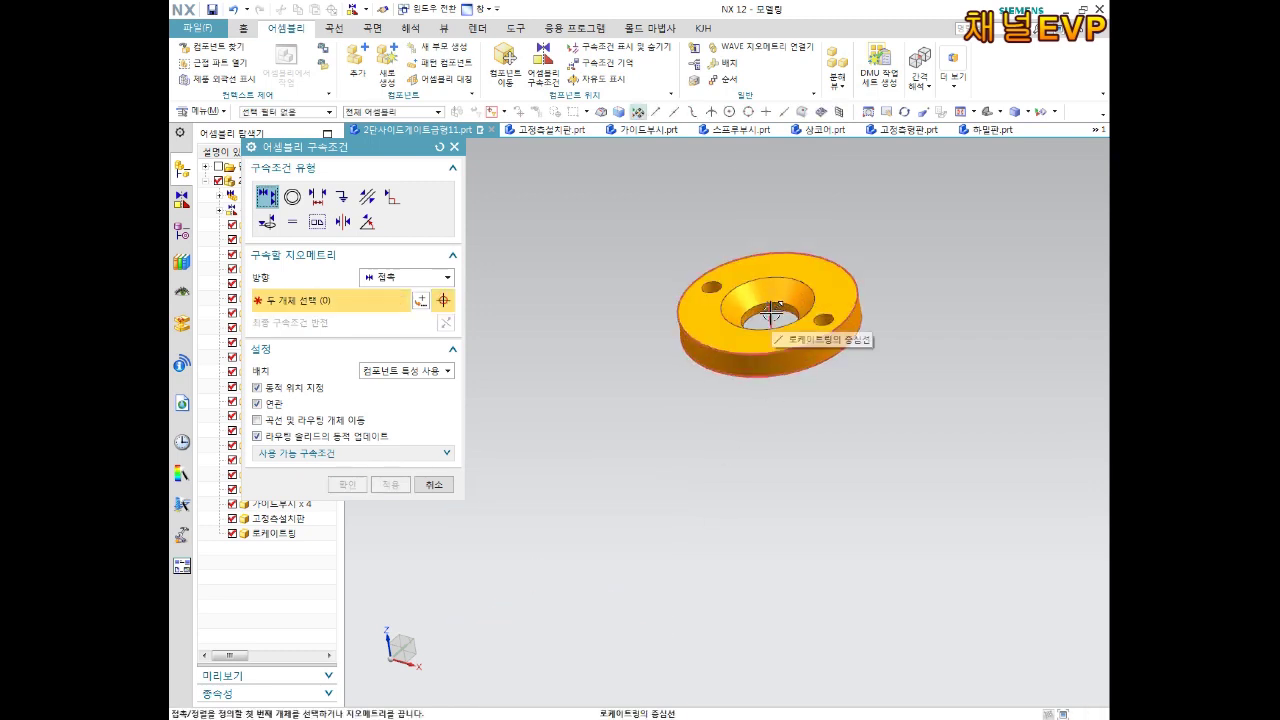
click(771, 315)
scroll(766, 417, up, 3)
shift+middle_drag(542, 660, 600, 463)
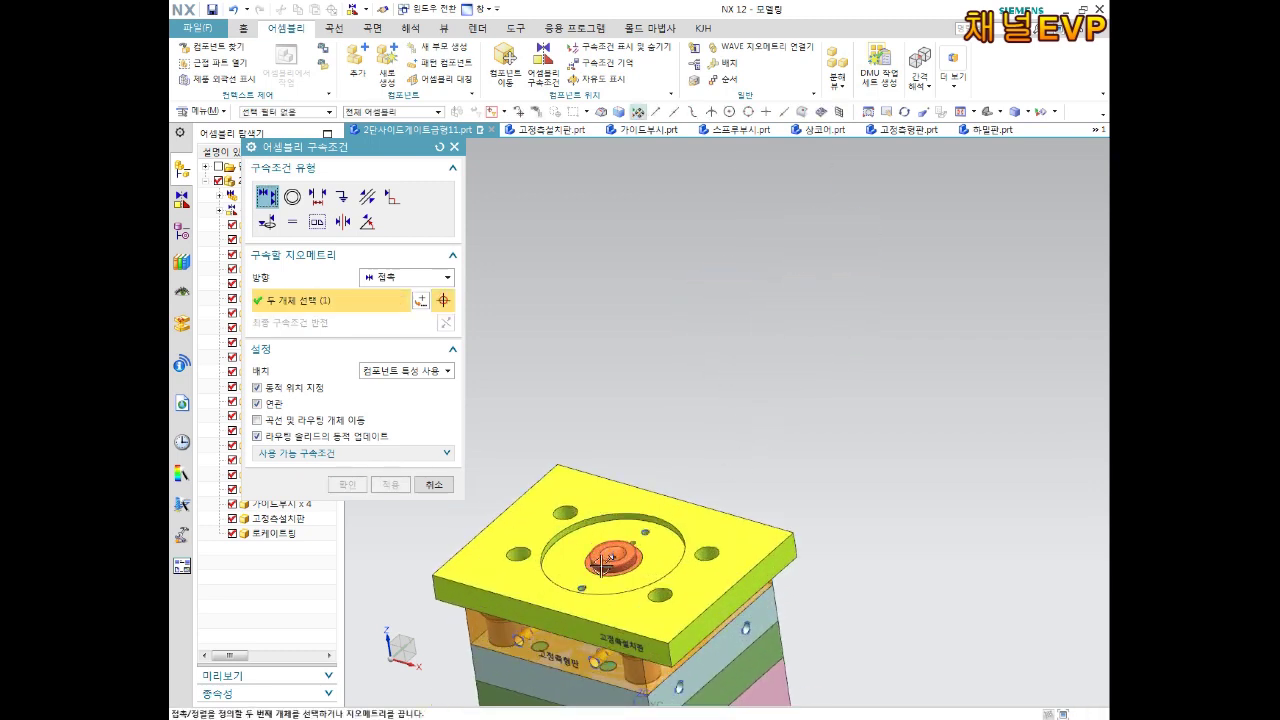
scroll(628, 553, down, 4)
click(630, 537)
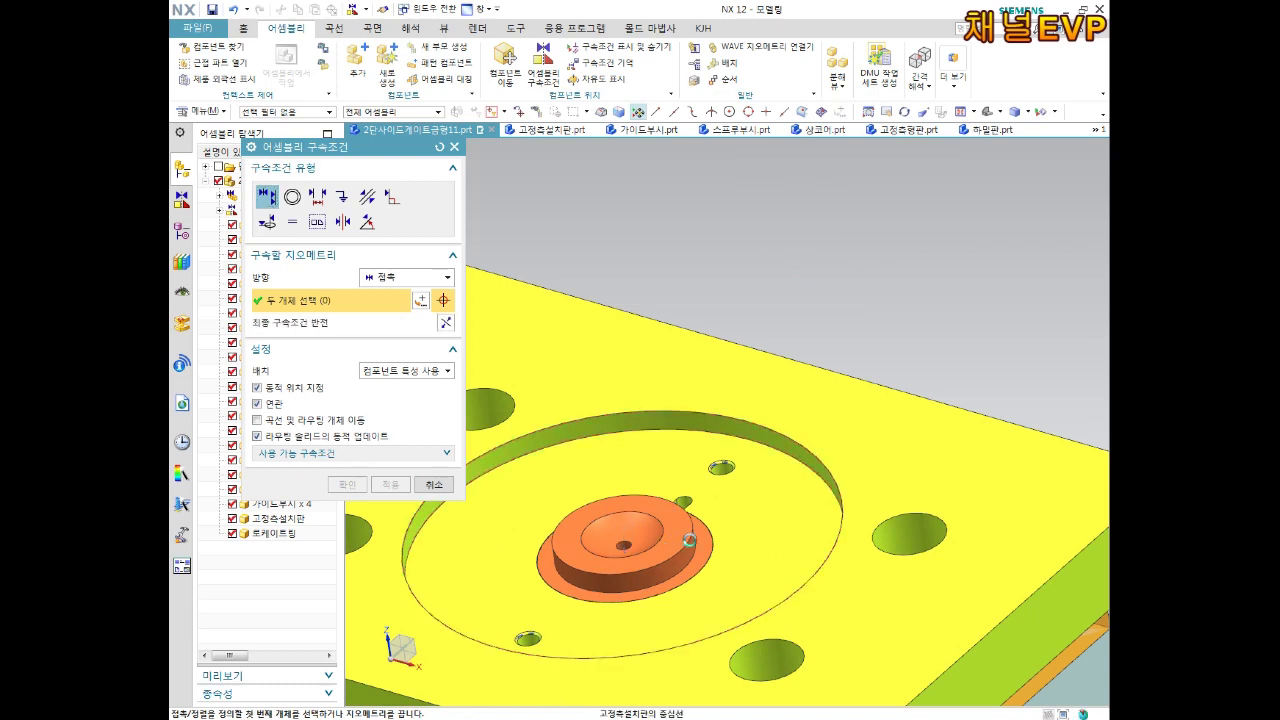
click(392, 485)
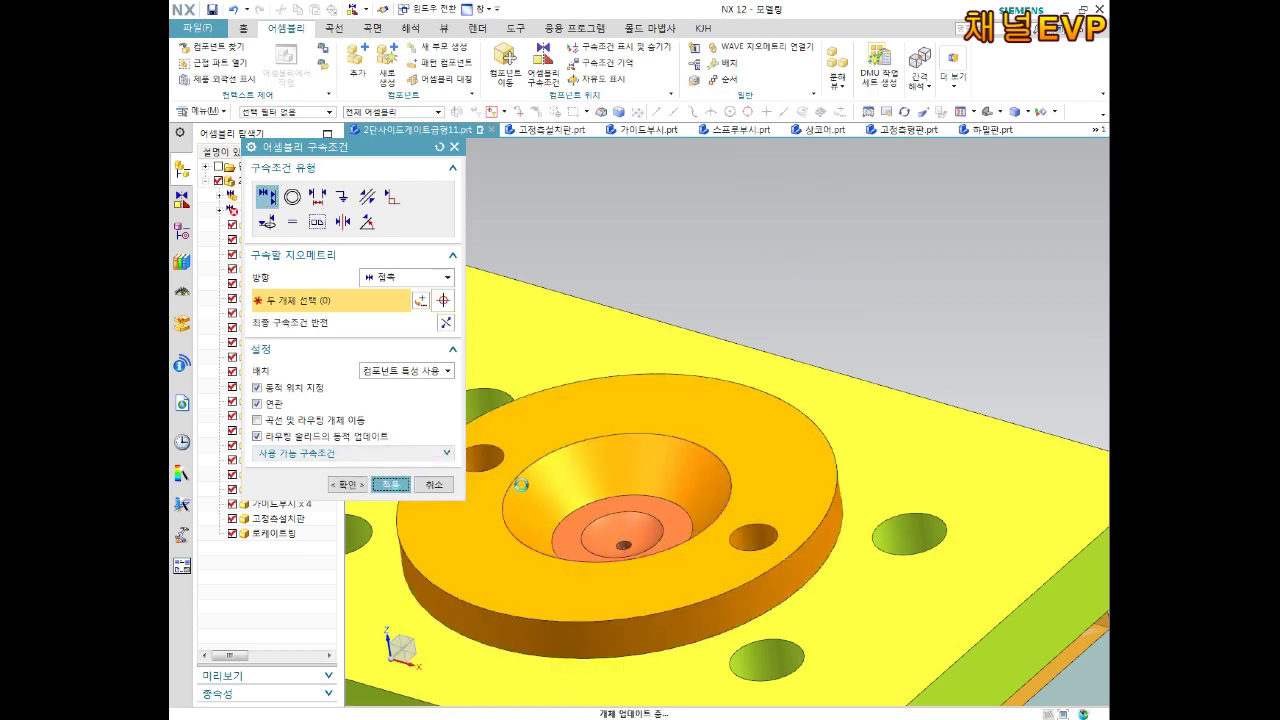
Inspect the centred ring, then close the Assembly Constraints dialog.
middle_drag(524, 487, 576, 568)
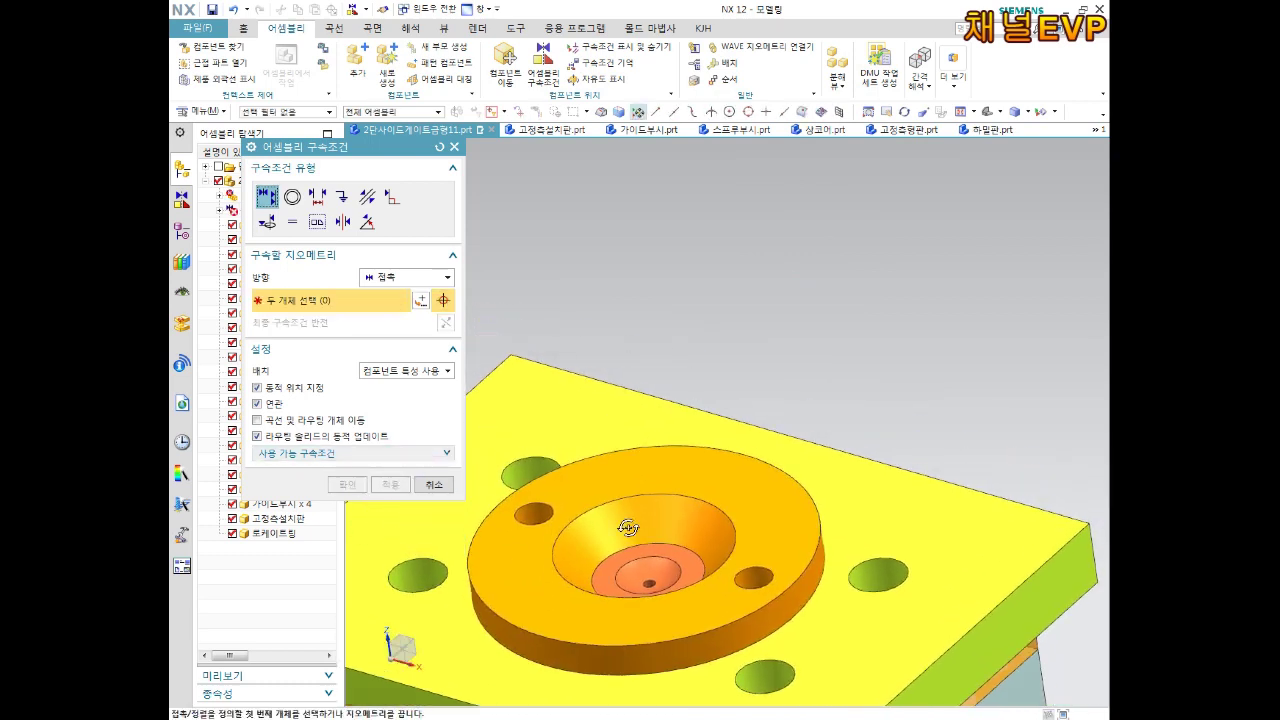
scroll(523, 551, up, 2)
scroll(537, 574, up, 3)
scroll(543, 620, up, 3)
scroll(648, 539, up, 2)
scroll(660, 490, down, 1)
scroll(680, 434, down, 1)
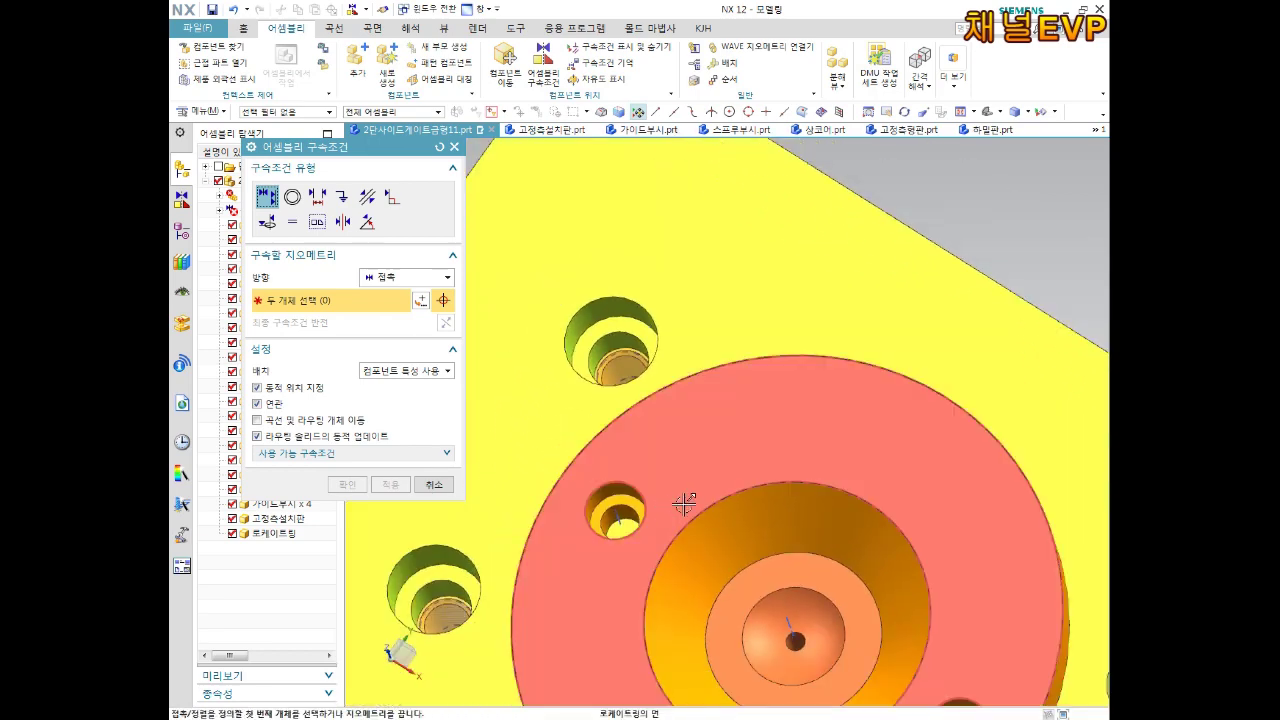
scroll(697, 503, down, 3)
scroll(714, 486, down, 1)
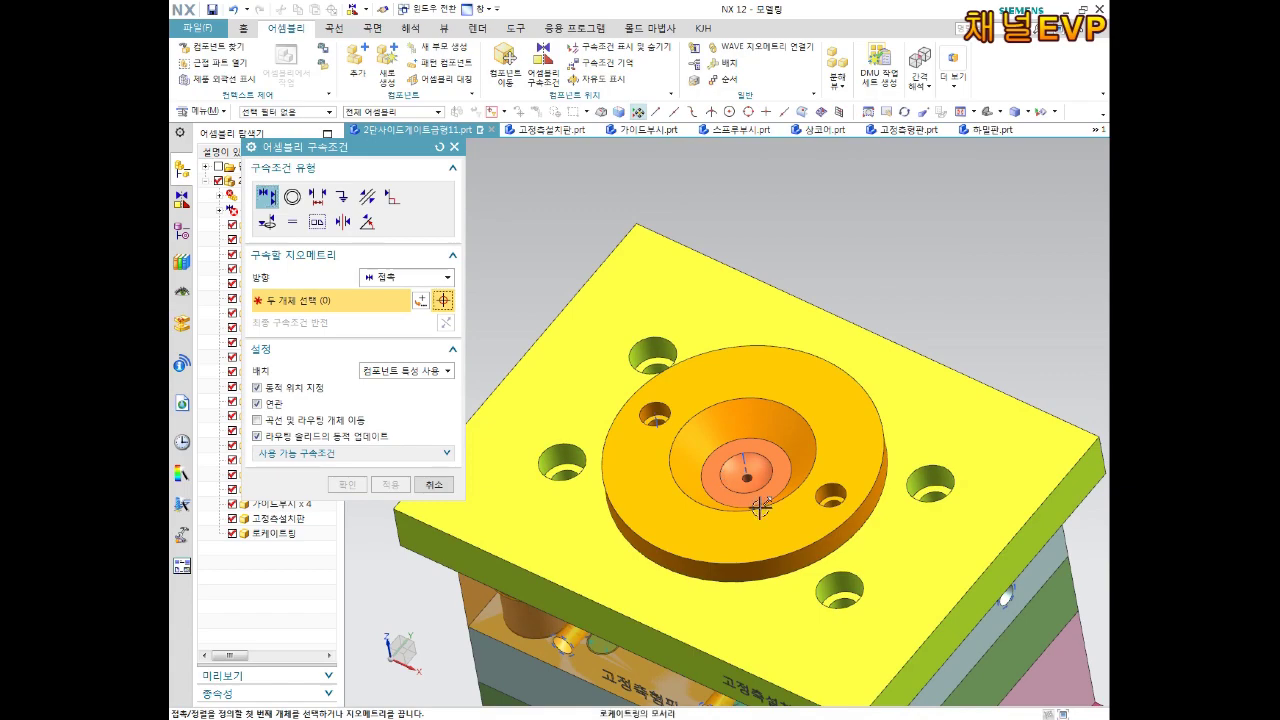
key(Escape)
mouse_move(851, 434)
middle_down()
mouse_move(843, 407)
mouse_move(856, 452)
mouse_move(857, 434)
mouse_move(760, 408)
mouse_move(762, 425)
middle_up()
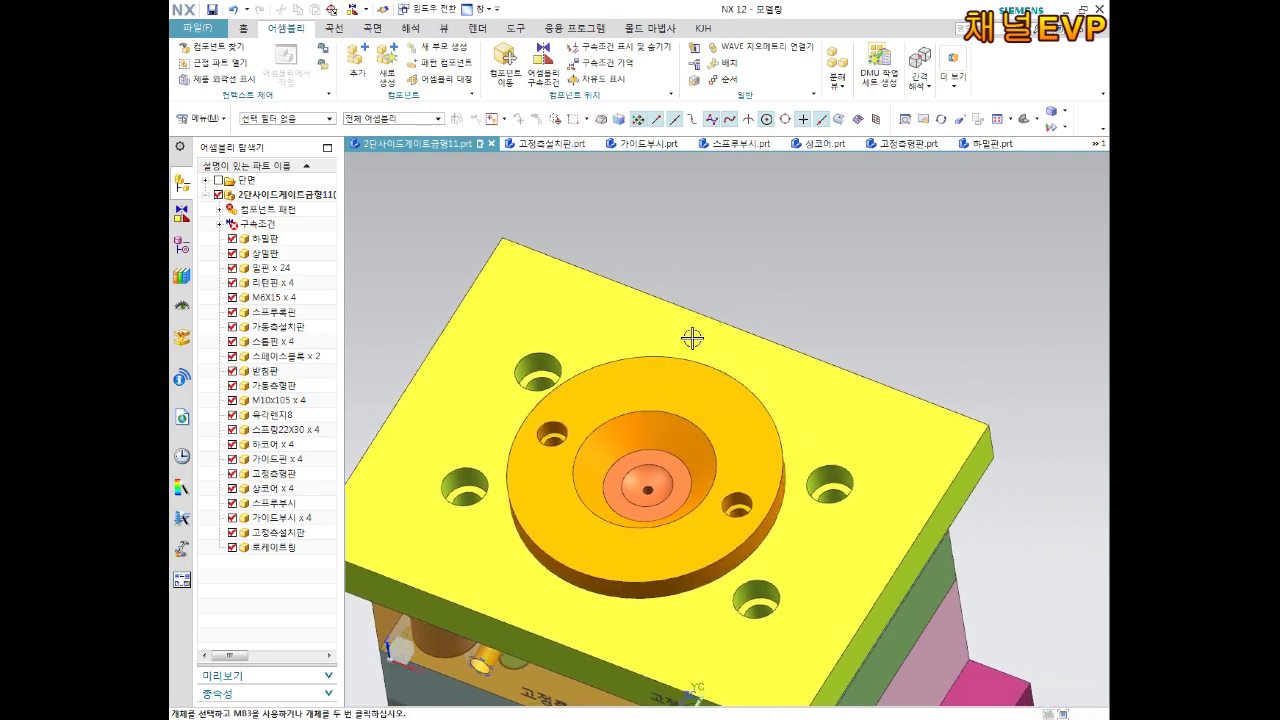
Select the locate ring and try its vertical rotation handle, then cancel the move.
click(682, 390)
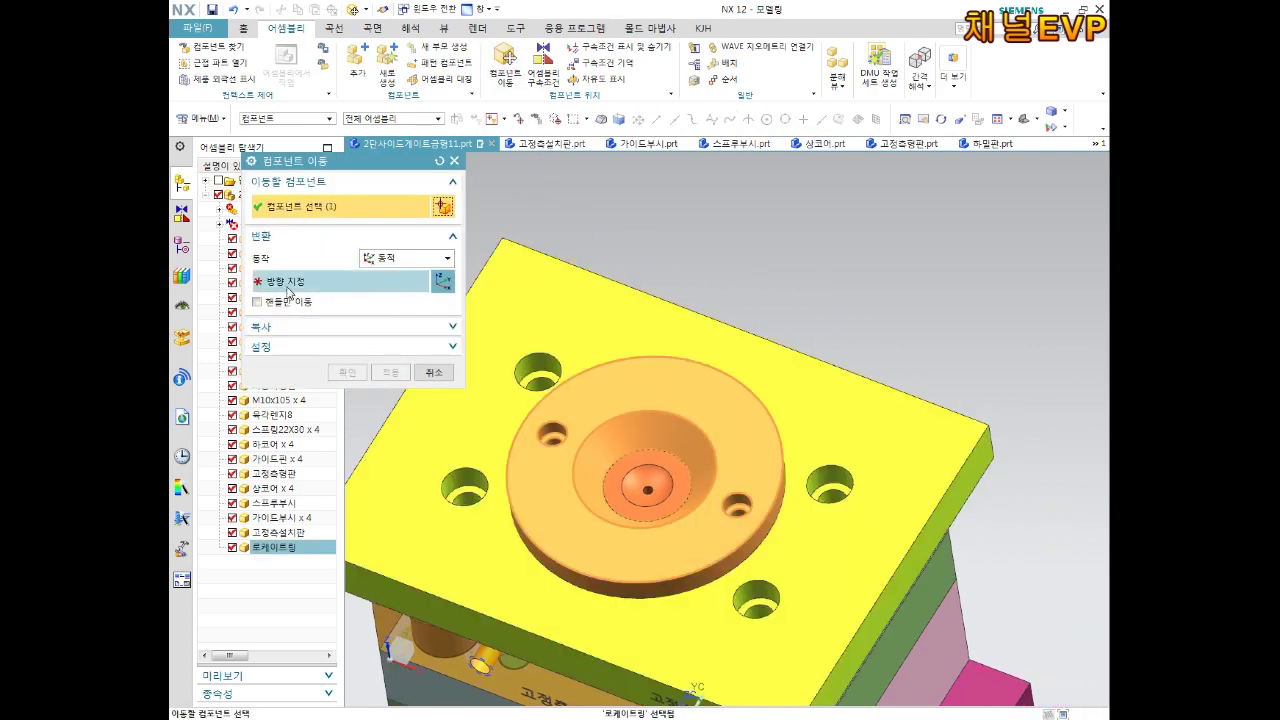
click(289, 289)
scroll(703, 467, up, 3)
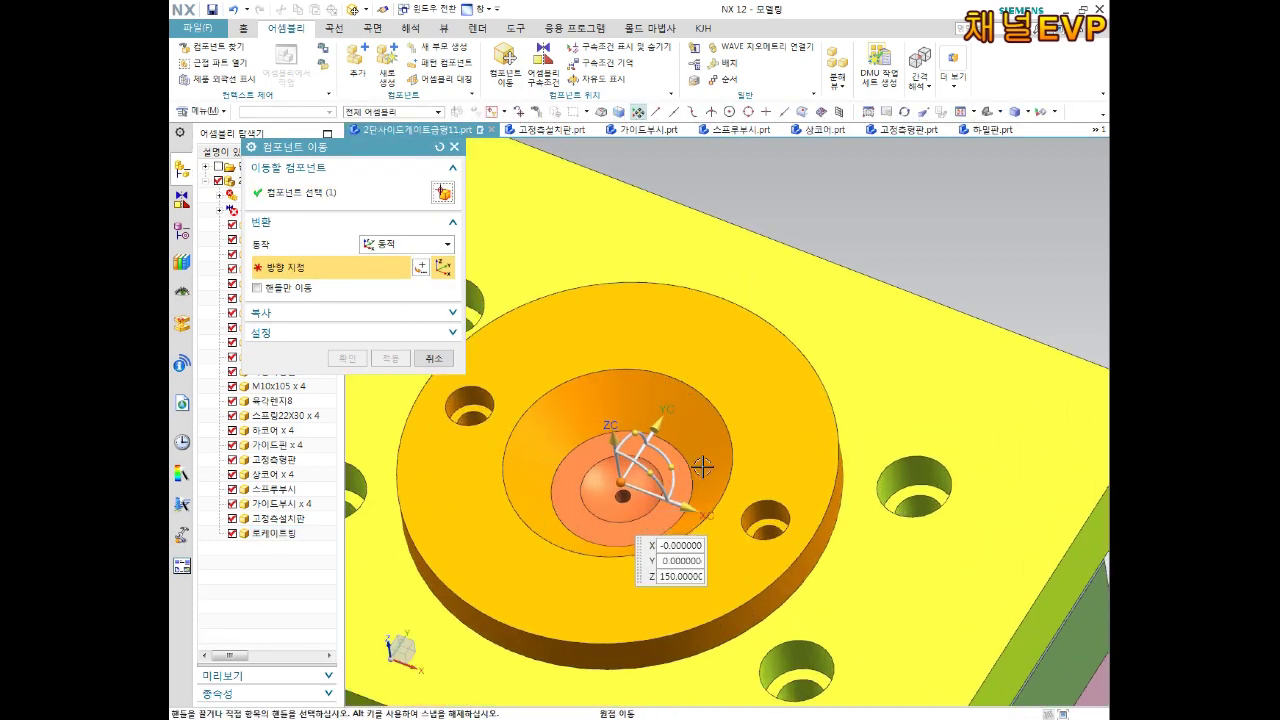
click(676, 466)
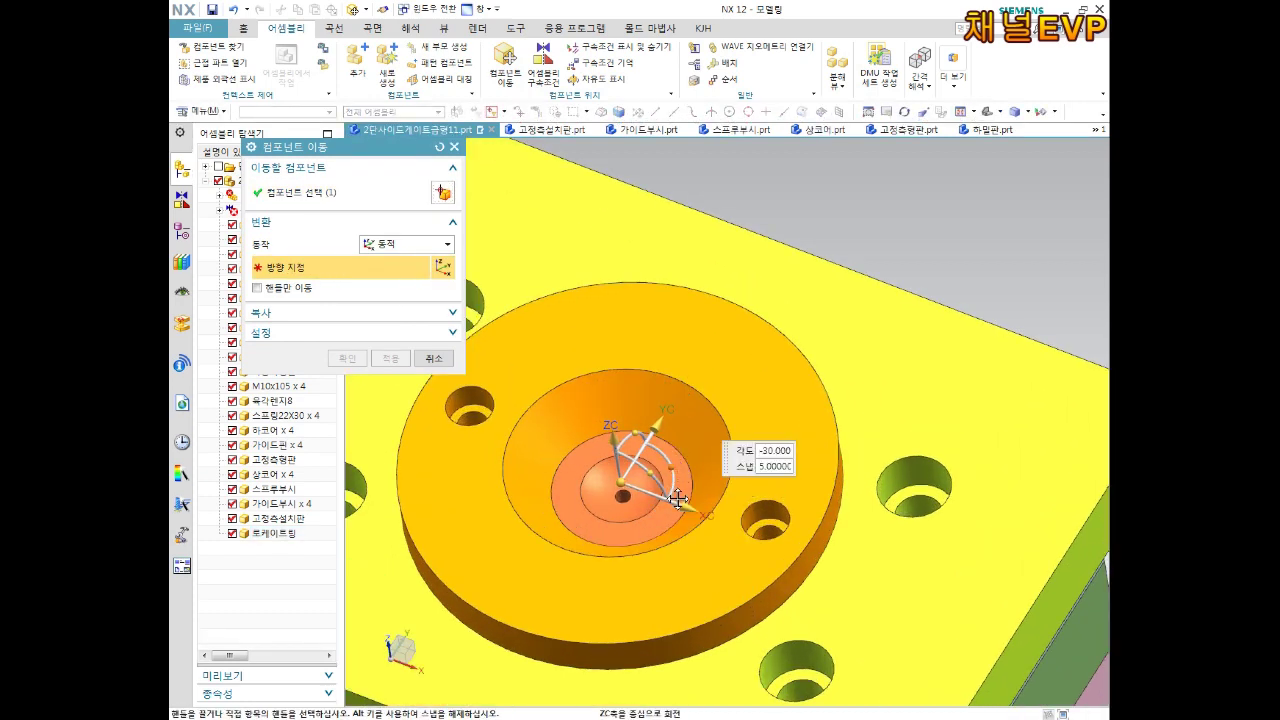
click(678, 478)
click(676, 470)
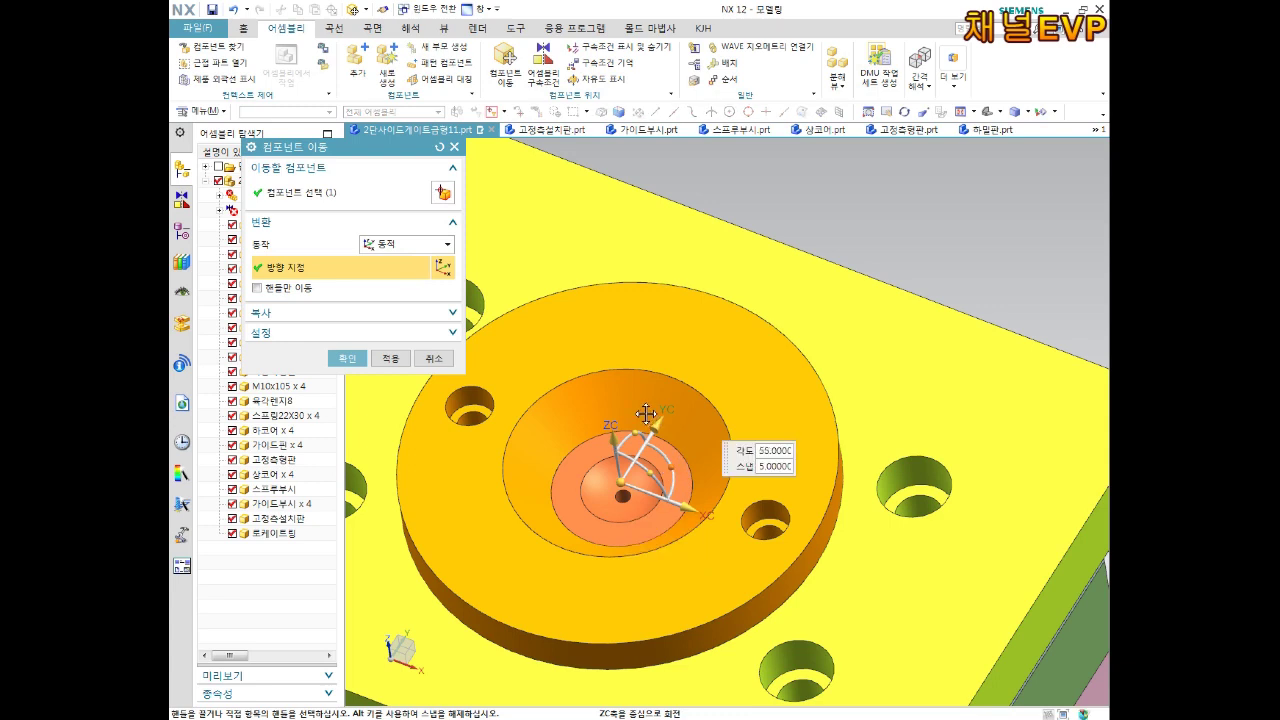
click(453, 402)
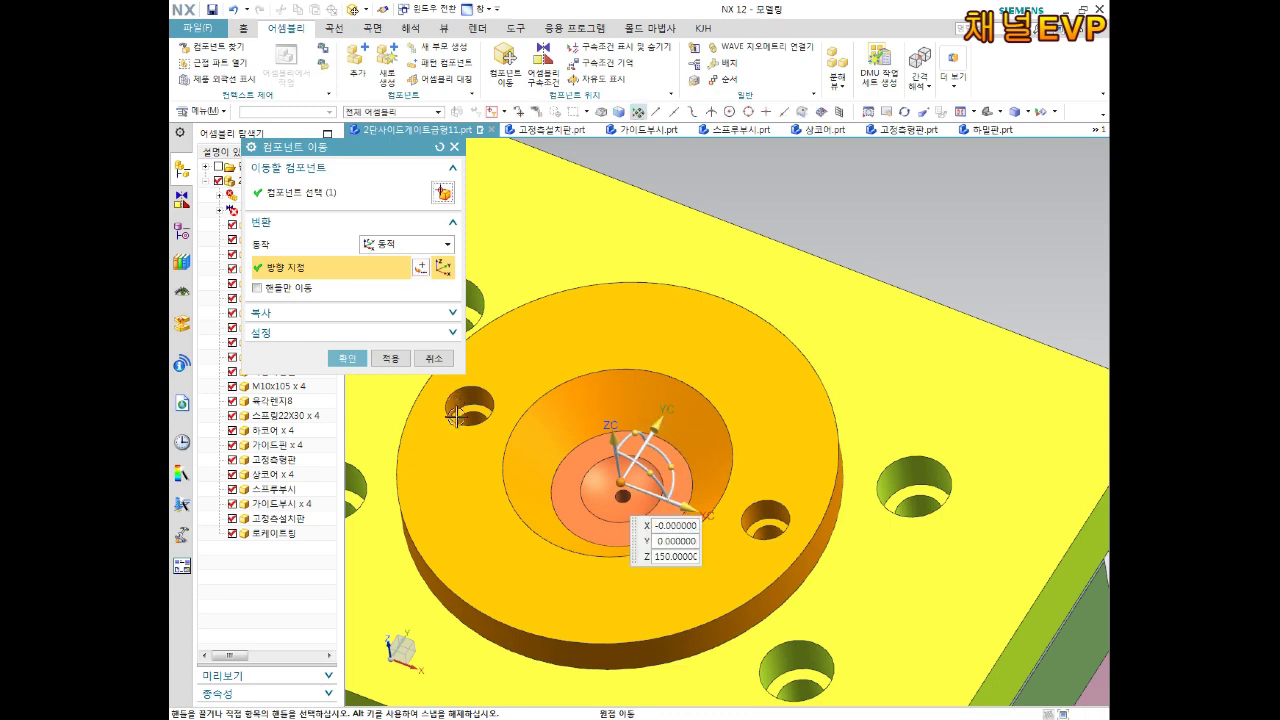
scroll(627, 503, down, 2)
middle_click(702, 464)
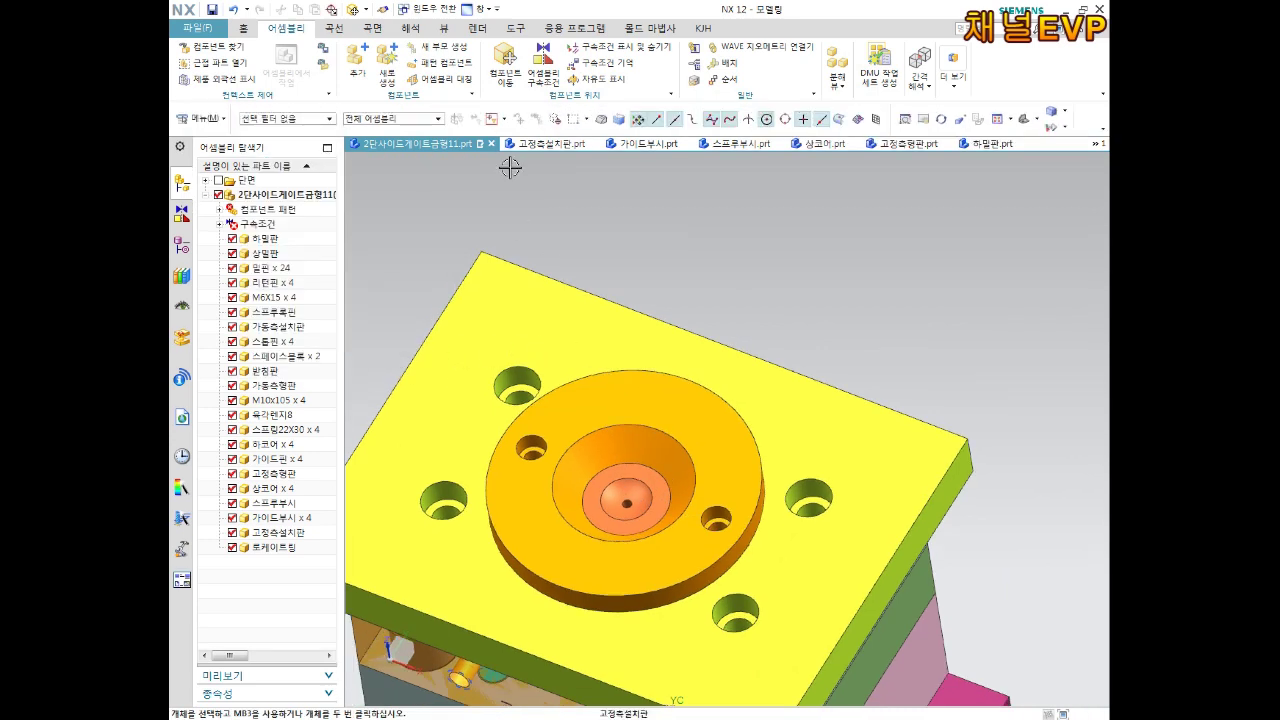
Rotate the locate ring 30° about its vertical axis with Move Component and apply.
key(F4)
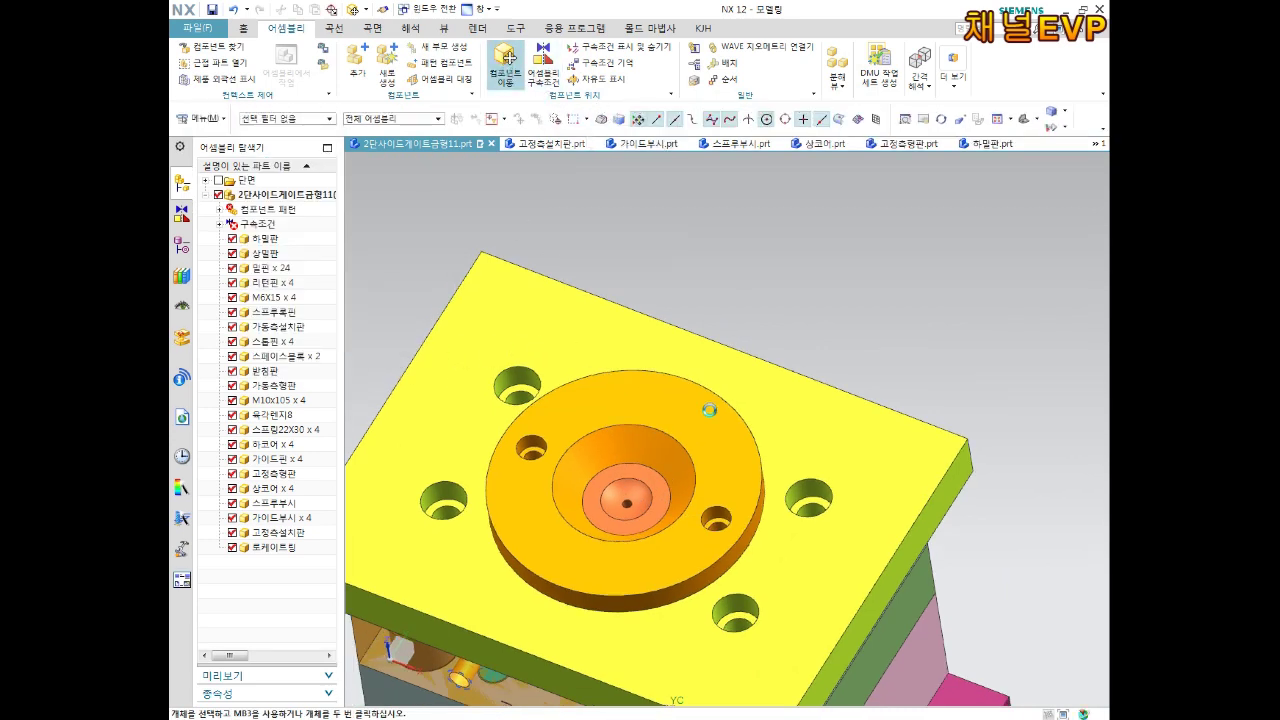
click(682, 414)
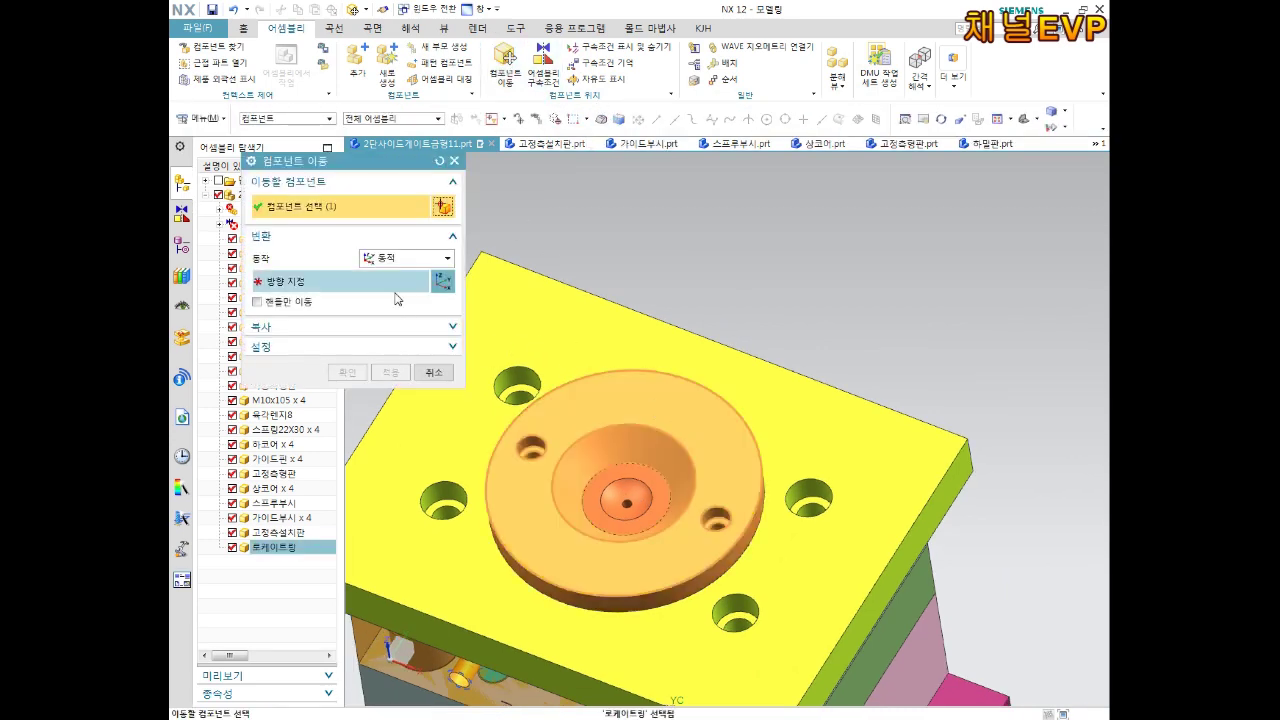
click(318, 291)
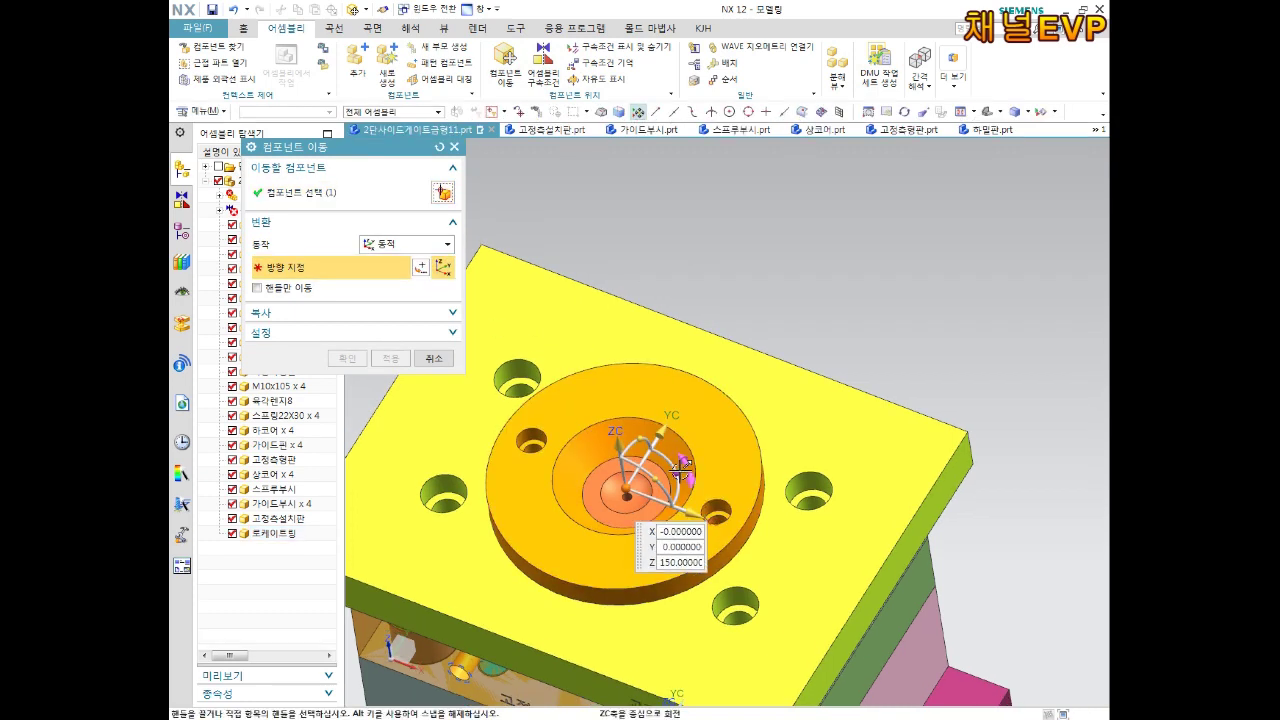
mouse_move(676, 474)
mouse_down()
mouse_move(658, 434)
mouse_move(613, 413)
mouse_up()
click(391, 361)
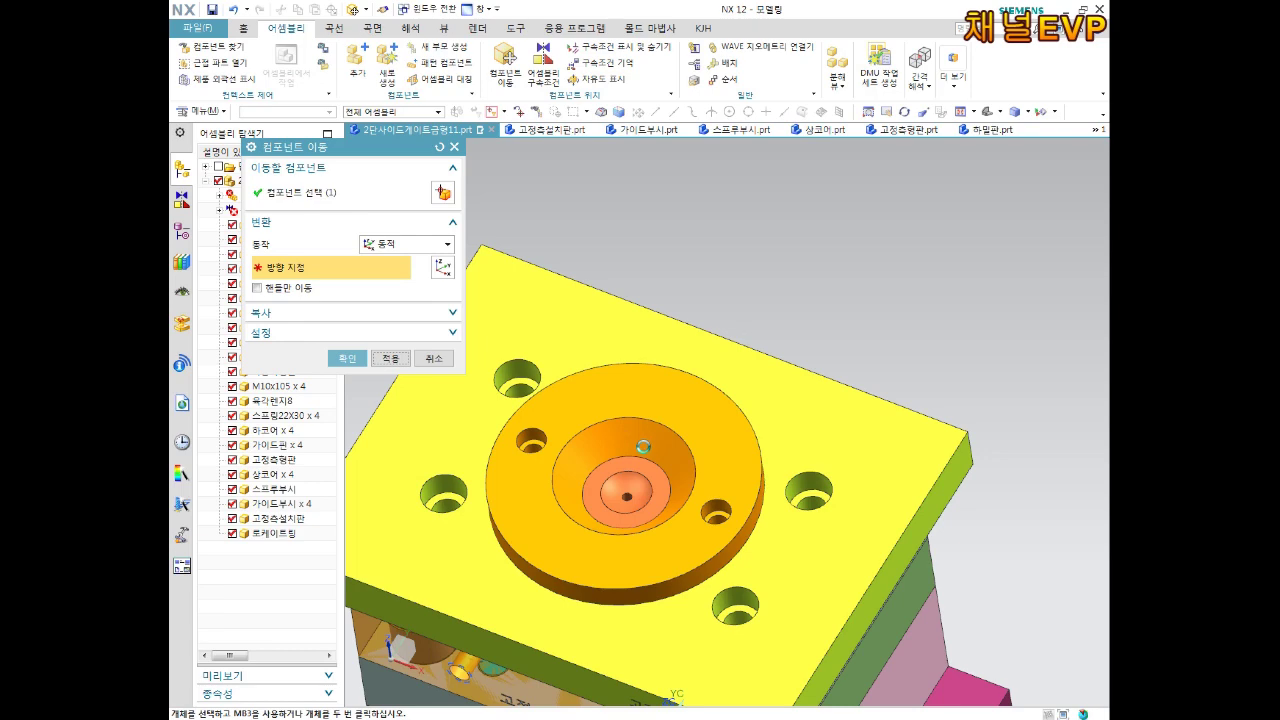
mouse_move(661, 456)
middle_down()
mouse_move(676, 492)
mouse_move(735, 455)
middle_up()
key(Escape)
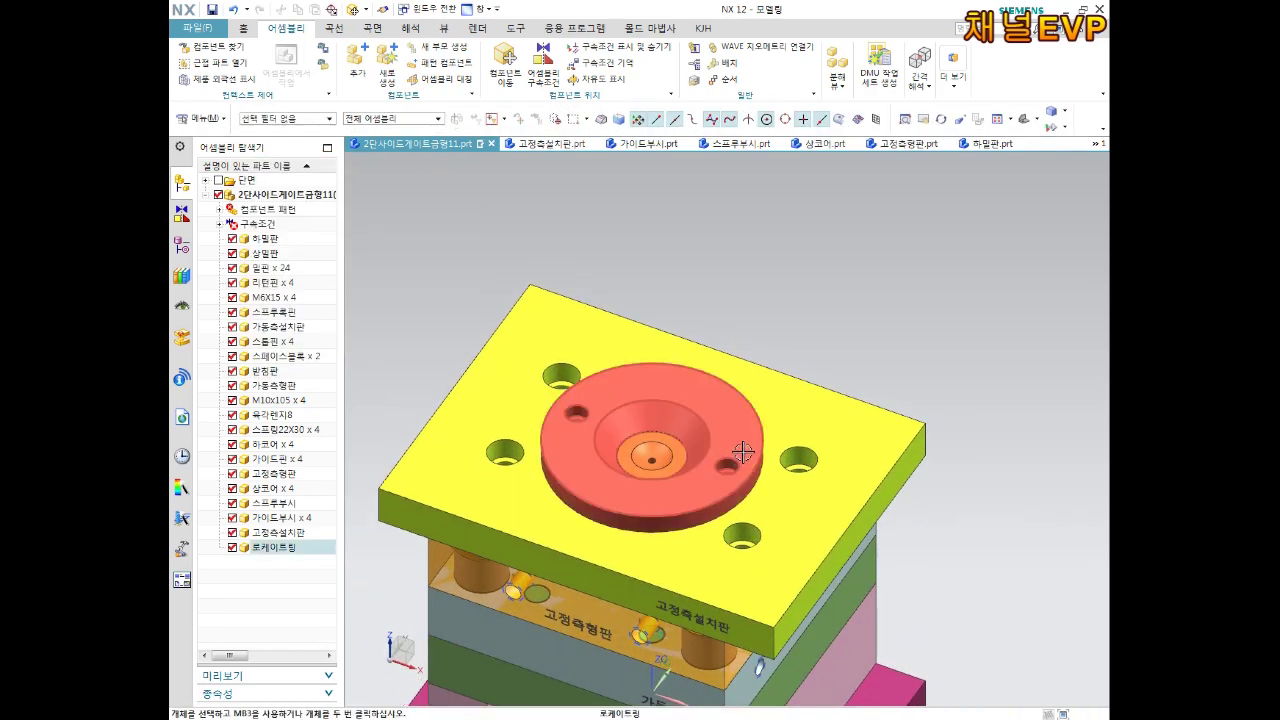
Undo the ring's centred placement and zoom in on the ring and plate holes.
key(ctrl+b)
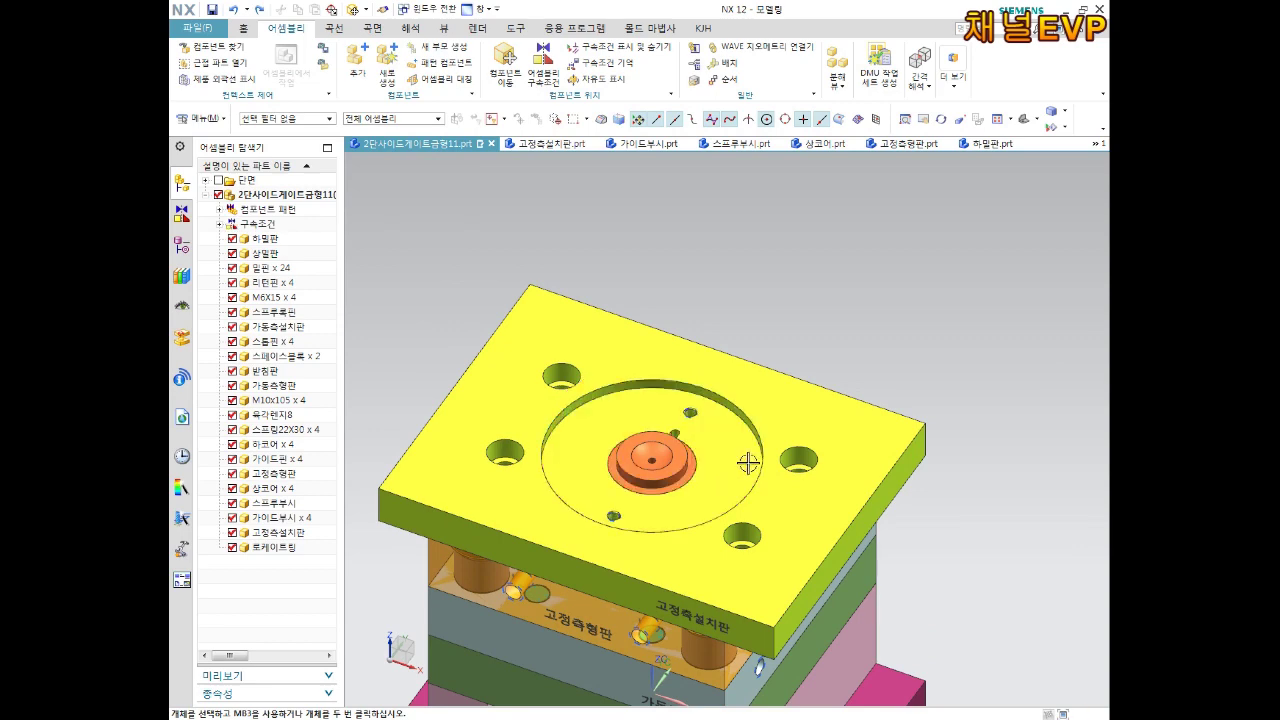
scroll(781, 453, down, 2)
scroll(777, 451, down, 2)
scroll(777, 451, down, 1)
scroll(820, 341, up, 2)
middle_drag(820, 341, 668, 293)
scroll(668, 293, up, 2)
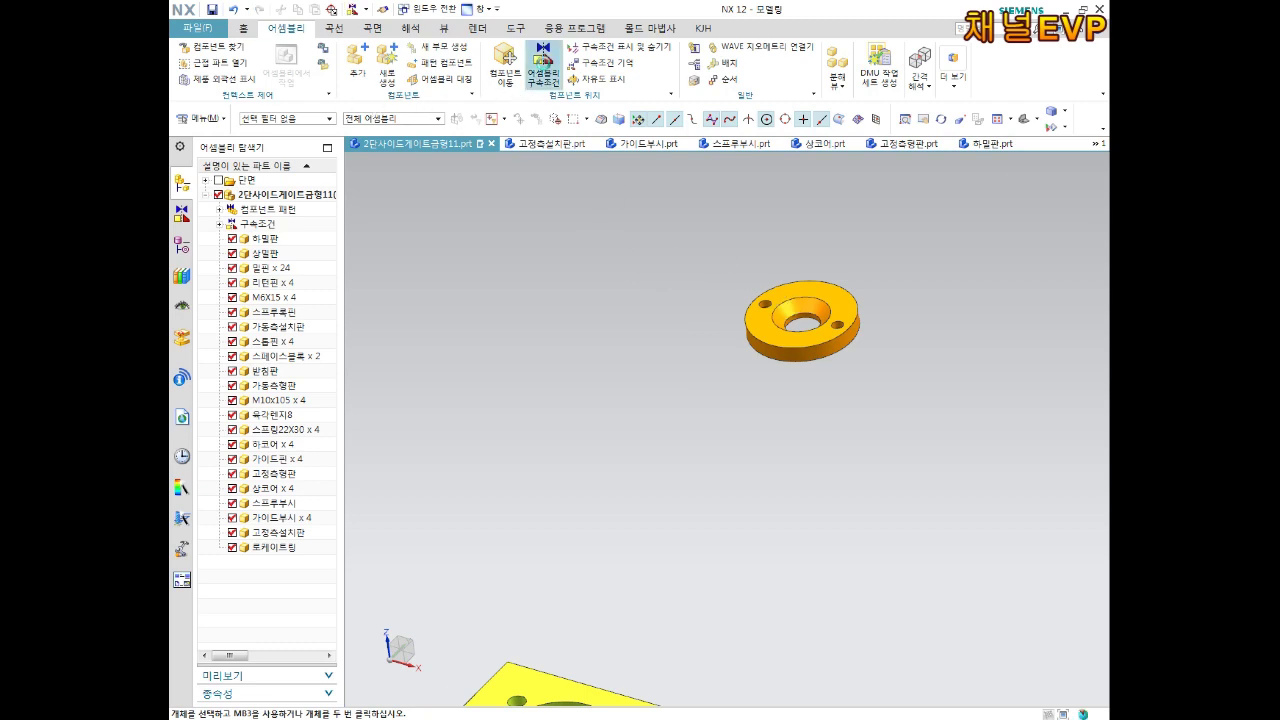
scroll(920, 297, up, 2)
scroll(708, 423, up, 3)
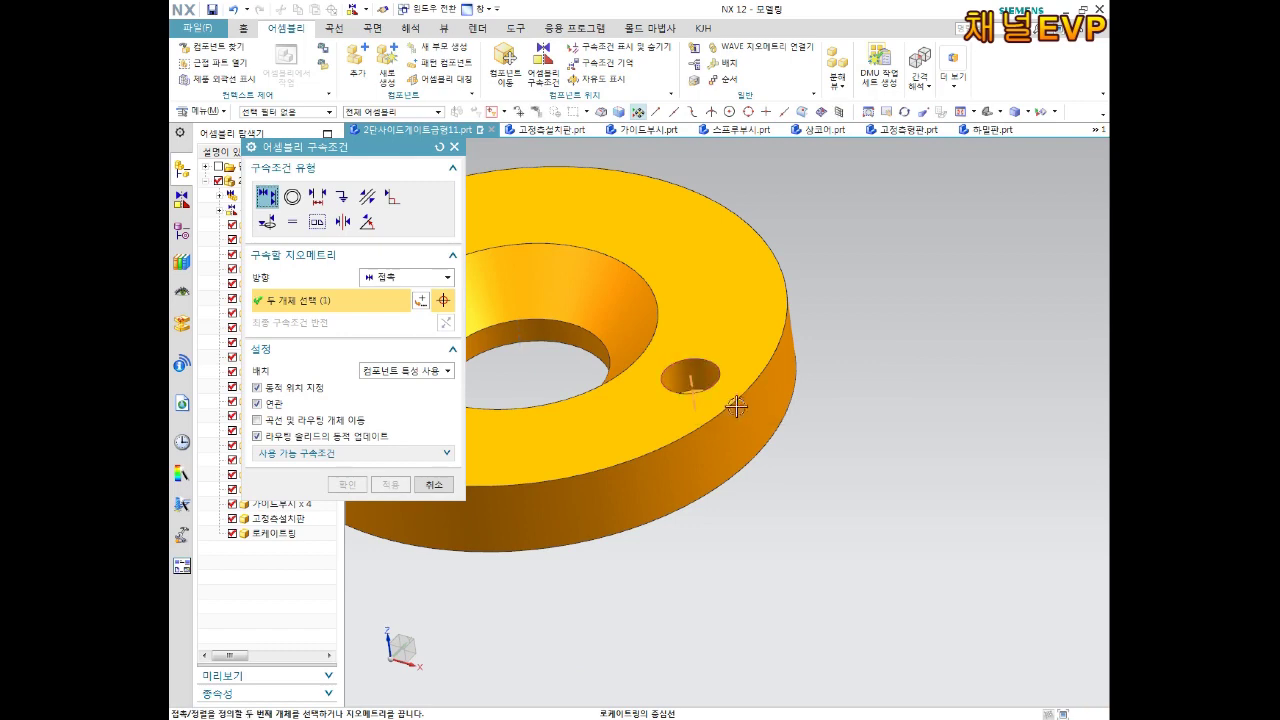
scroll(736, 406, down, 4)
scroll(737, 434, down, 1)
scroll(737, 434, down, 1)
scroll(656, 549, up, 3)
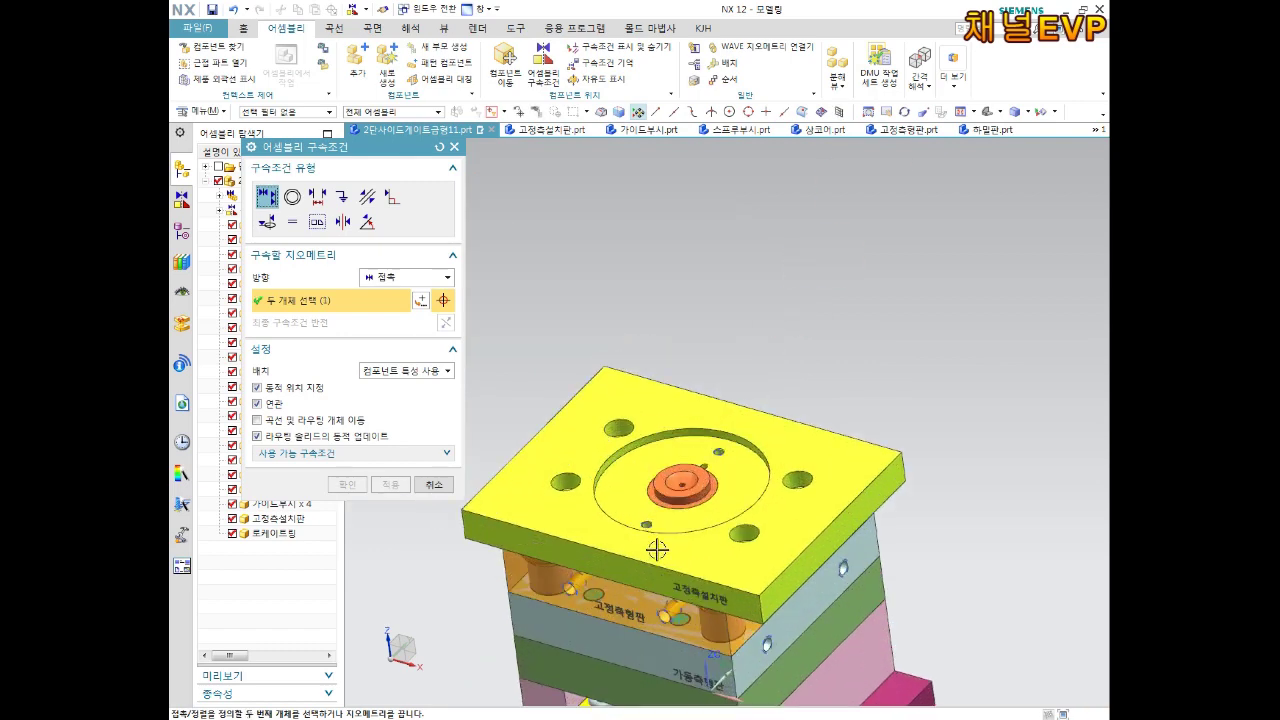
scroll(656, 549, up, 5)
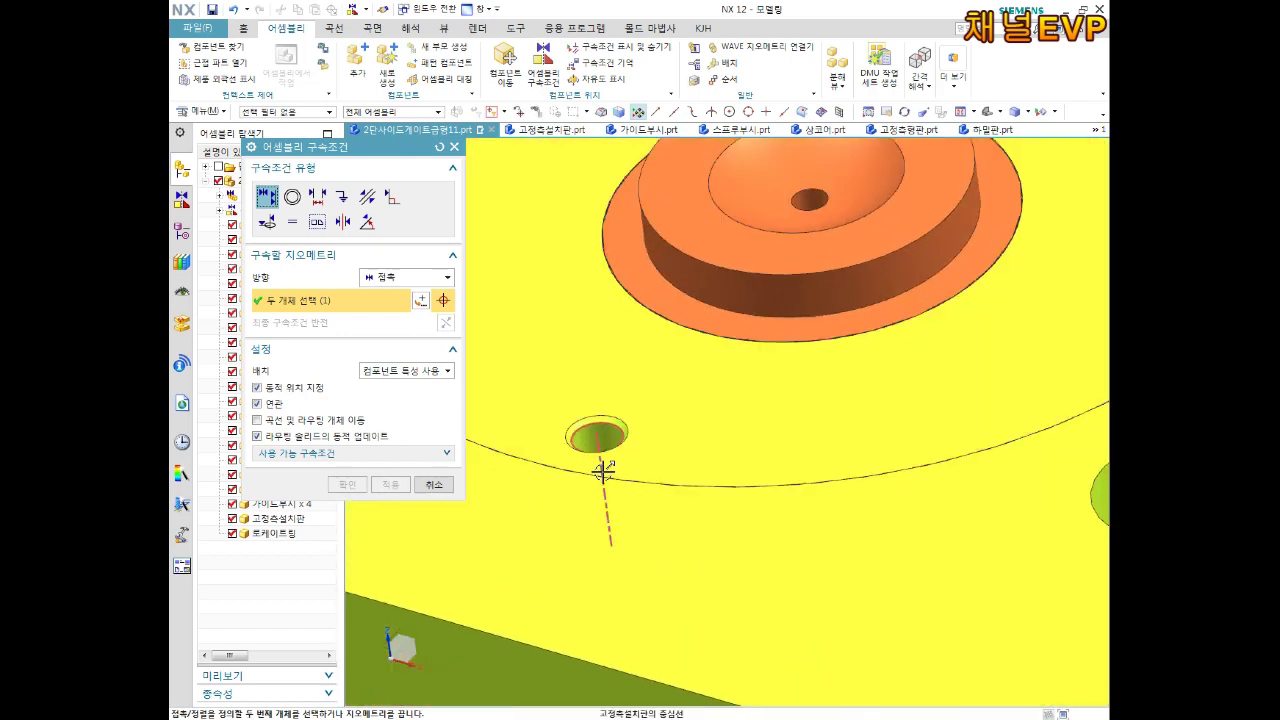
Align a ring screw hole to a top-plate screw hole, reversed, and apply.
click(603, 471)
scroll(612, 471, down, 3)
scroll(635, 460, down, 2)
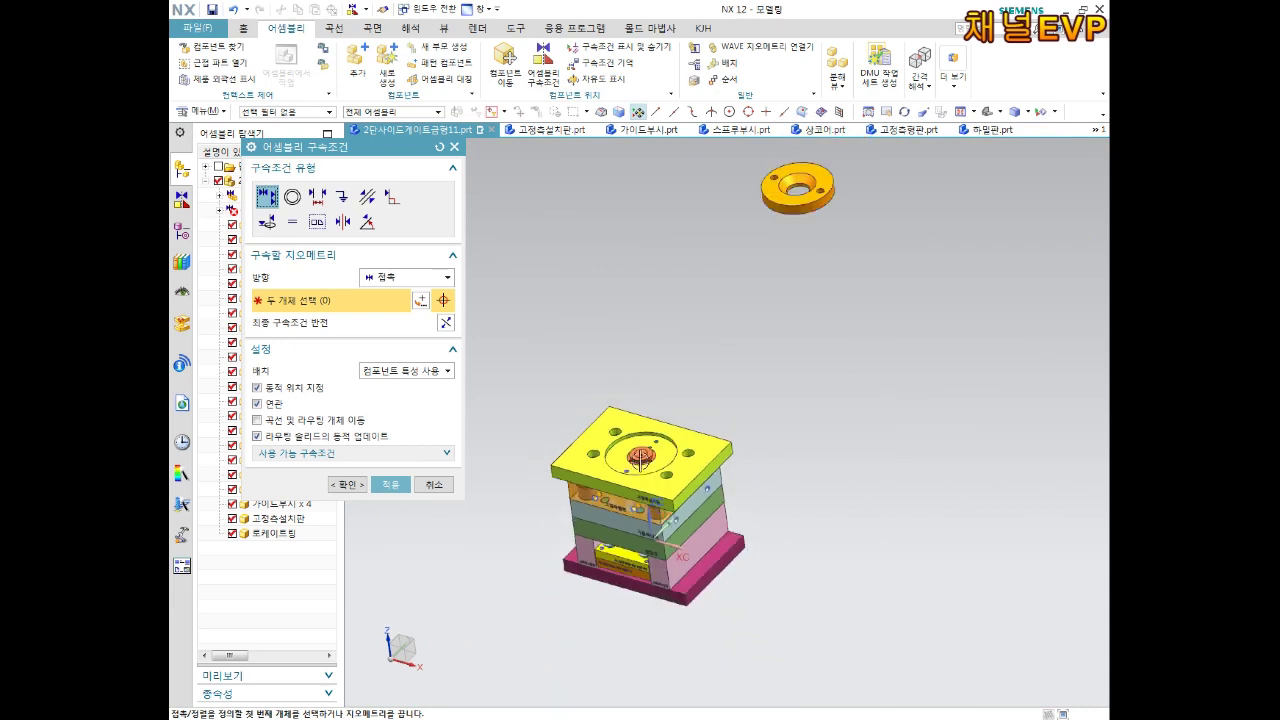
click(450, 326)
scroll(659, 438, up, 5)
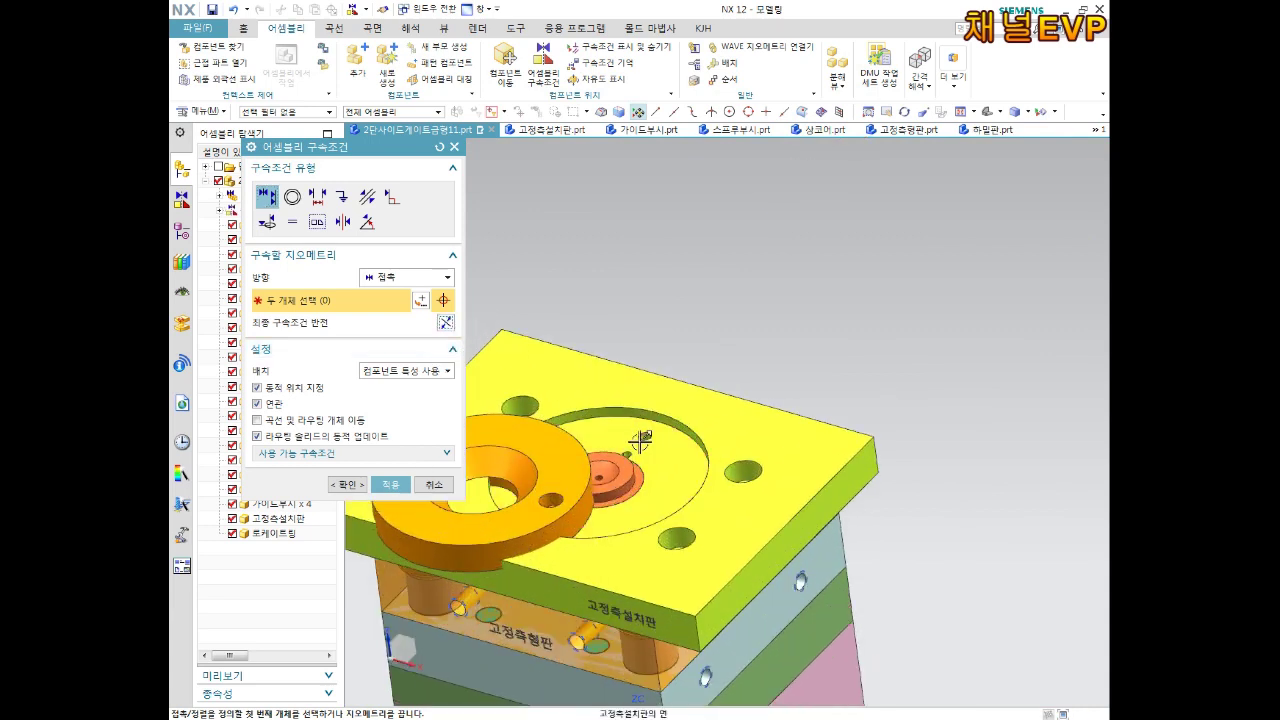
click(388, 489)
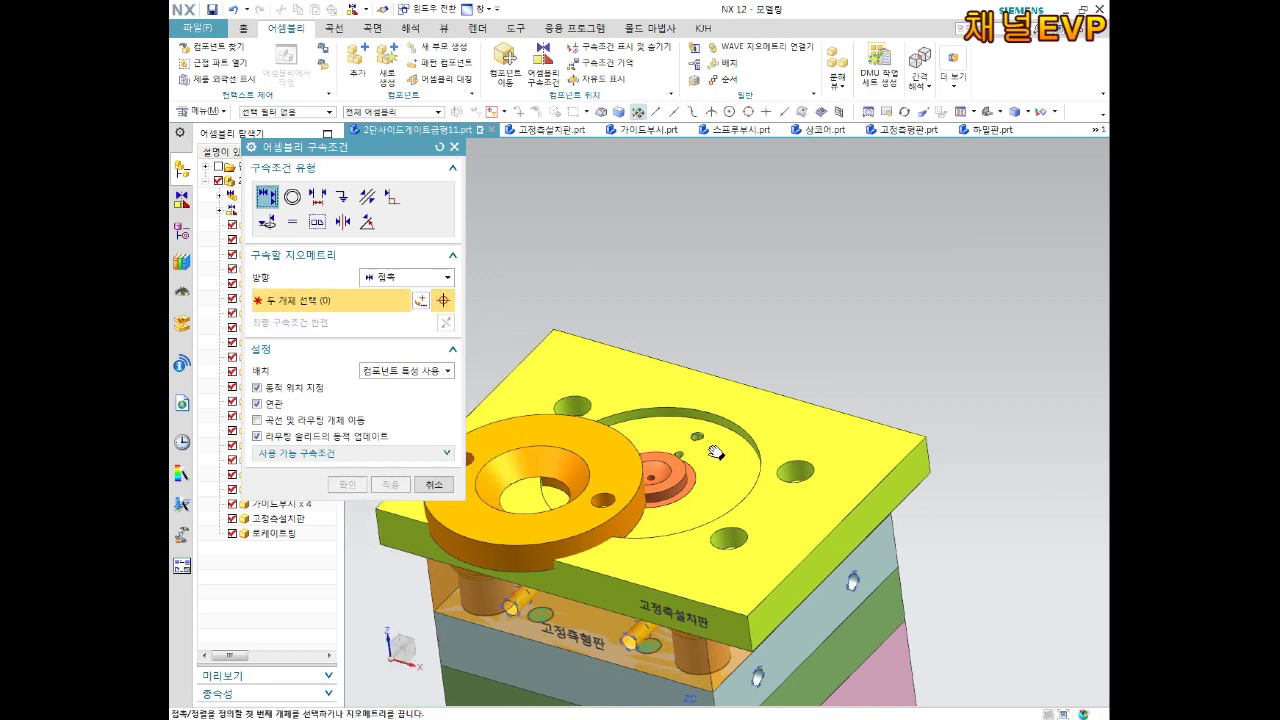
scroll(603, 423, up, 3)
scroll(516, 492, up, 2)
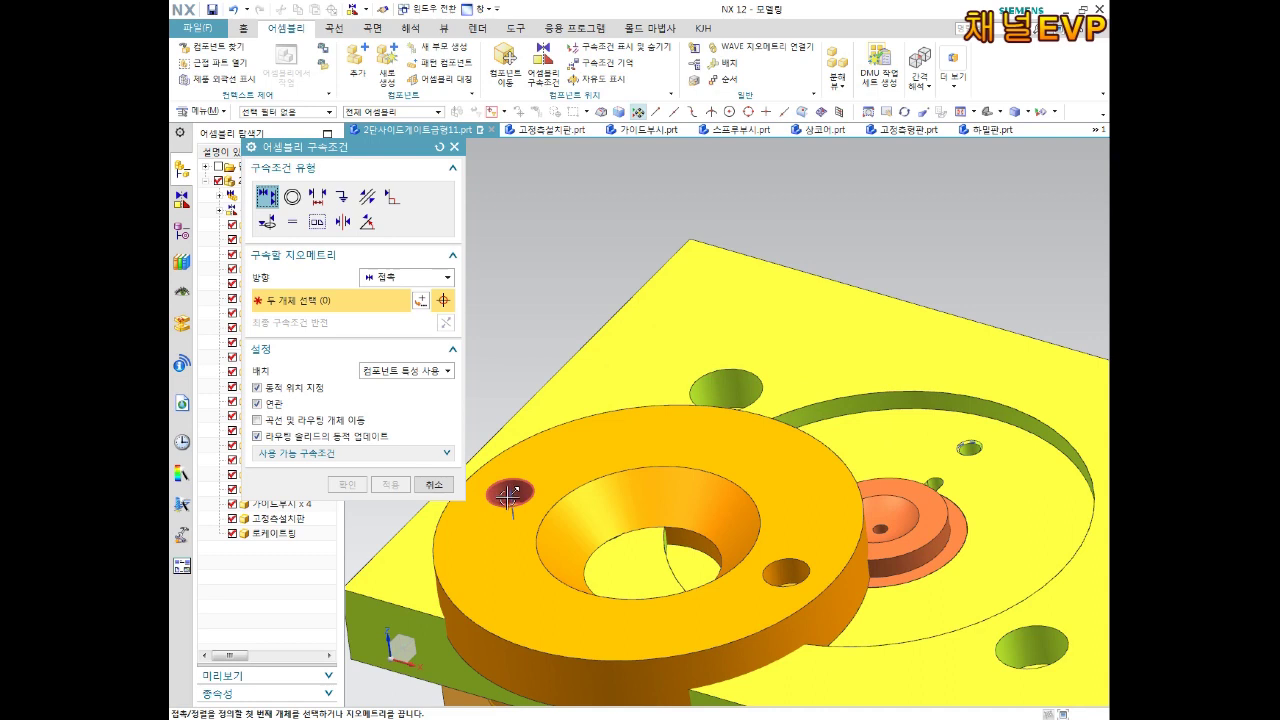
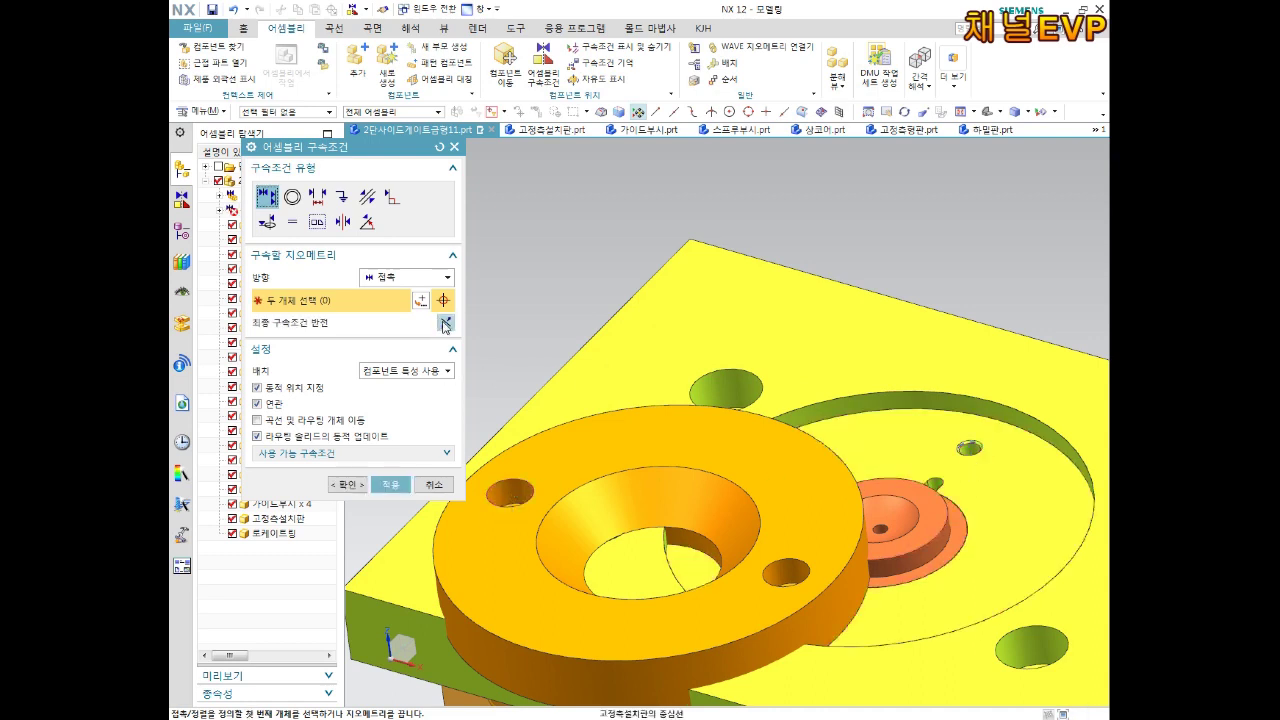
Confirm the locating ring's assembly constraint and check the mould from underneath.
click(349, 483)
mouse_move(580, 466)
middle_down()
mouse_move(743, 451)
mouse_move(743, 508)
mouse_move(737, 451)
middle_up()
scroll(740, 420, down, 3)
scroll(743, 397, down, 2)
mouse_move(743, 397)
middle_down()
mouse_move(739, 432)
mouse_move(791, 591)
middle_up()
scroll(791, 580, up, 2)
scroll(734, 484, up, 2)
Hide the L-shaped hex wrench (육각렌치8) and reframe the mould view.
click(733, 485)
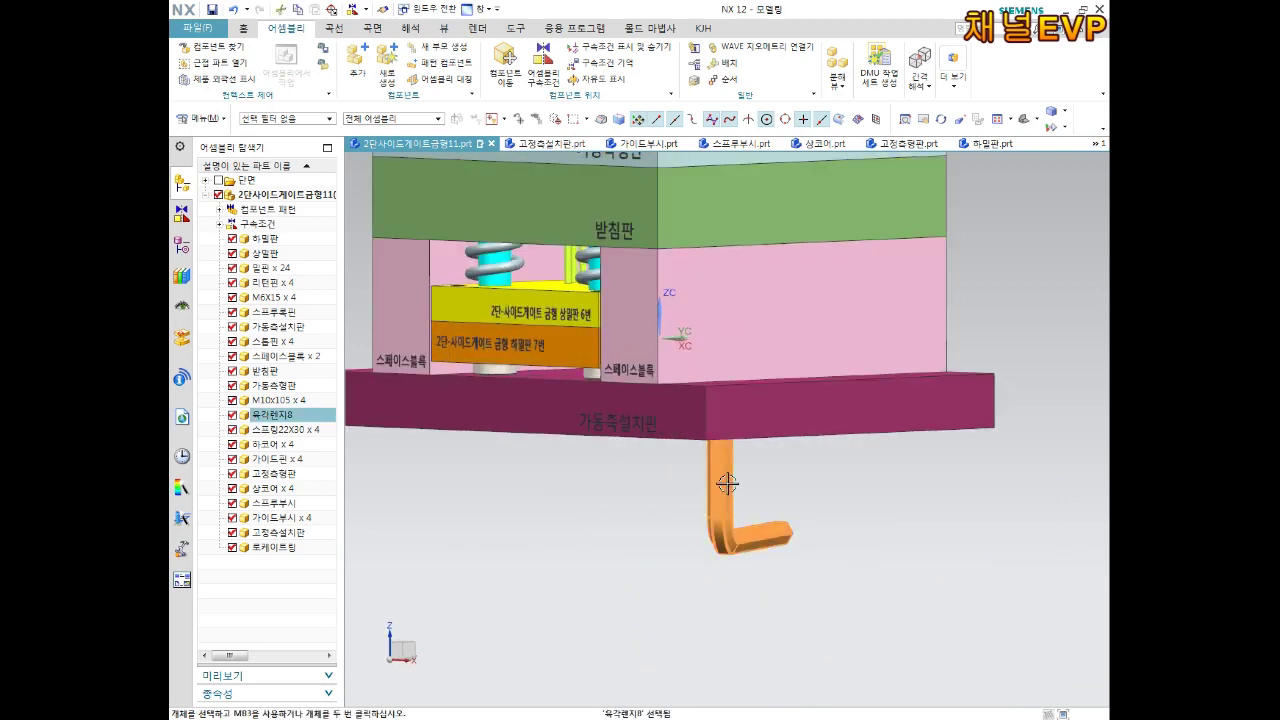
right_click(729, 488)
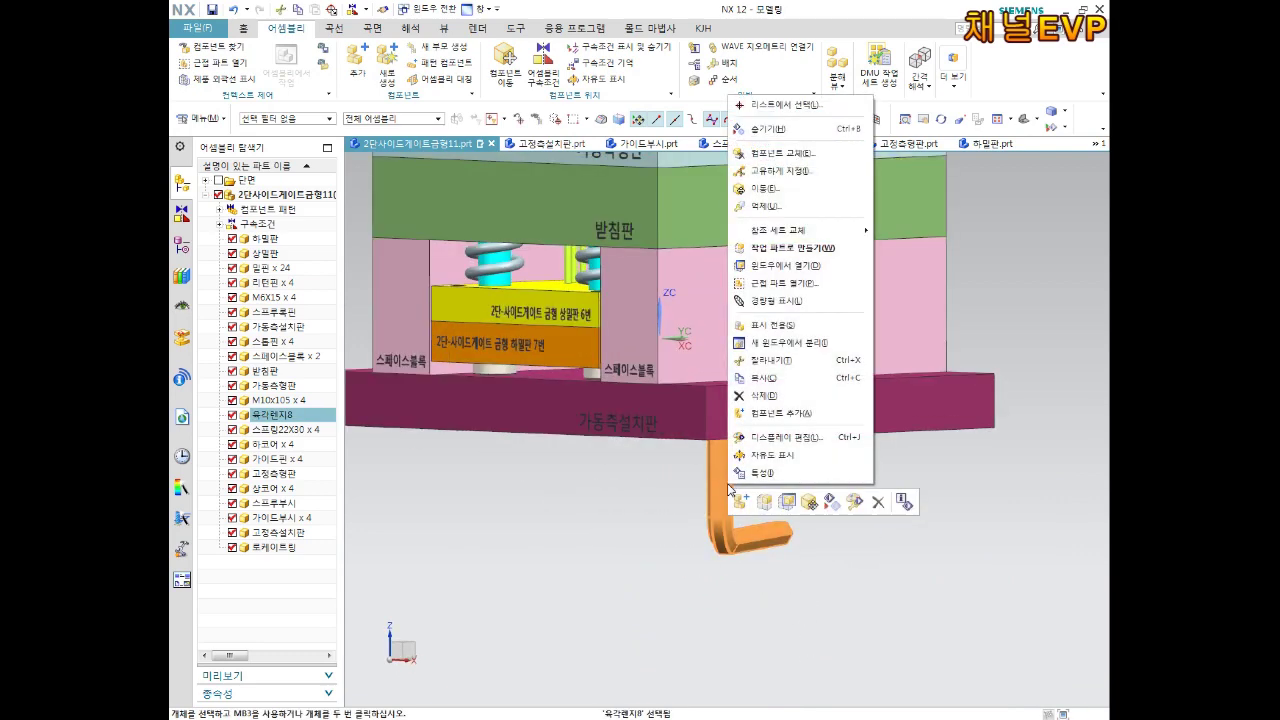
click(768, 130)
mouse_move(829, 317)
middle_down()
mouse_move(797, 443)
mouse_move(778, 283)
mouse_move(749, 286)
mouse_move(770, 300)
middle_up()
scroll(782, 441, up, 3)
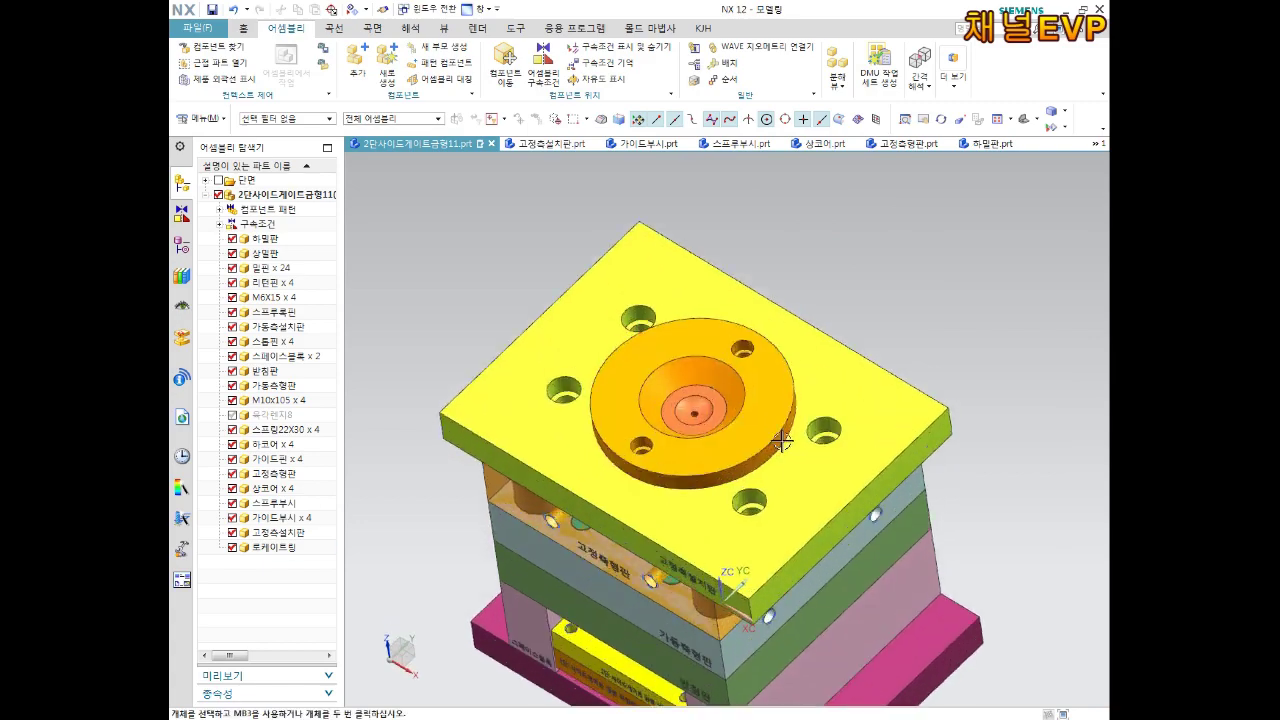
scroll(782, 441, up, 2)
scroll(720, 535, down, 4)
mouse_move(720, 535)
middle_down()
mouse_move(788, 395)
mouse_move(757, 457)
mouse_move(780, 483)
mouse_move(755, 372)
middle_up()
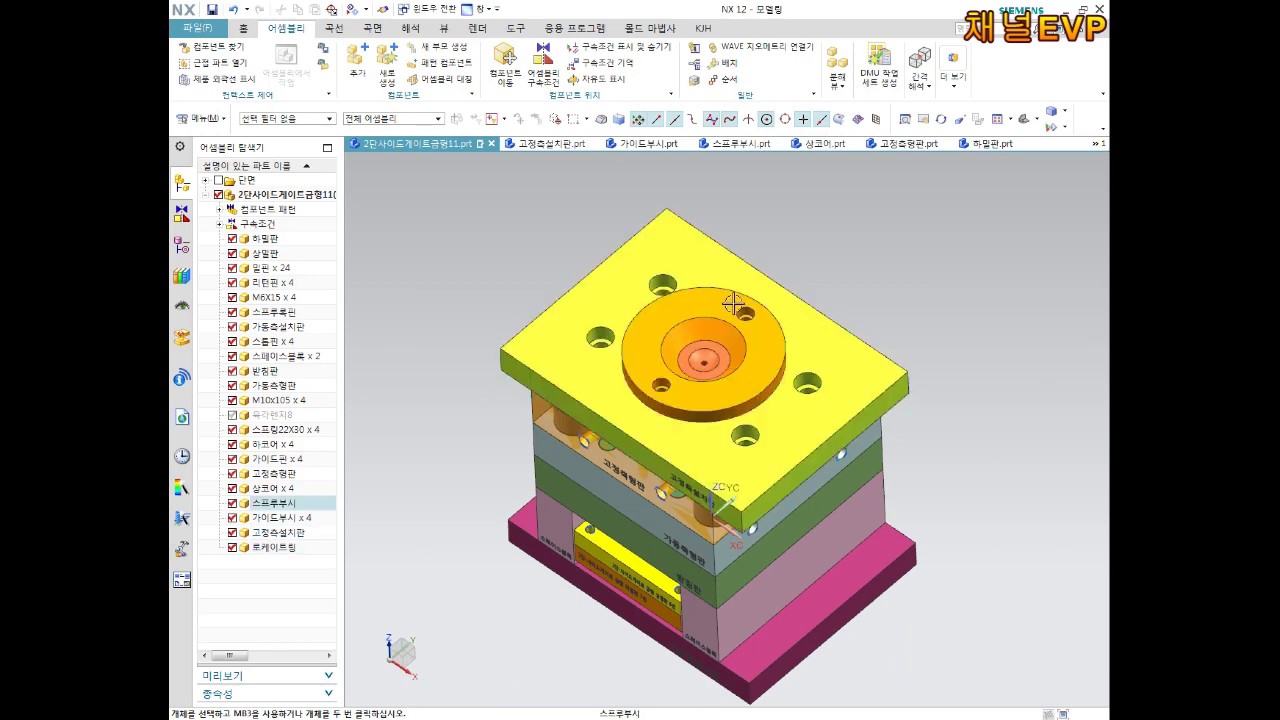
scroll(733, 303, up, 3)
scroll(603, 467, down, 3)
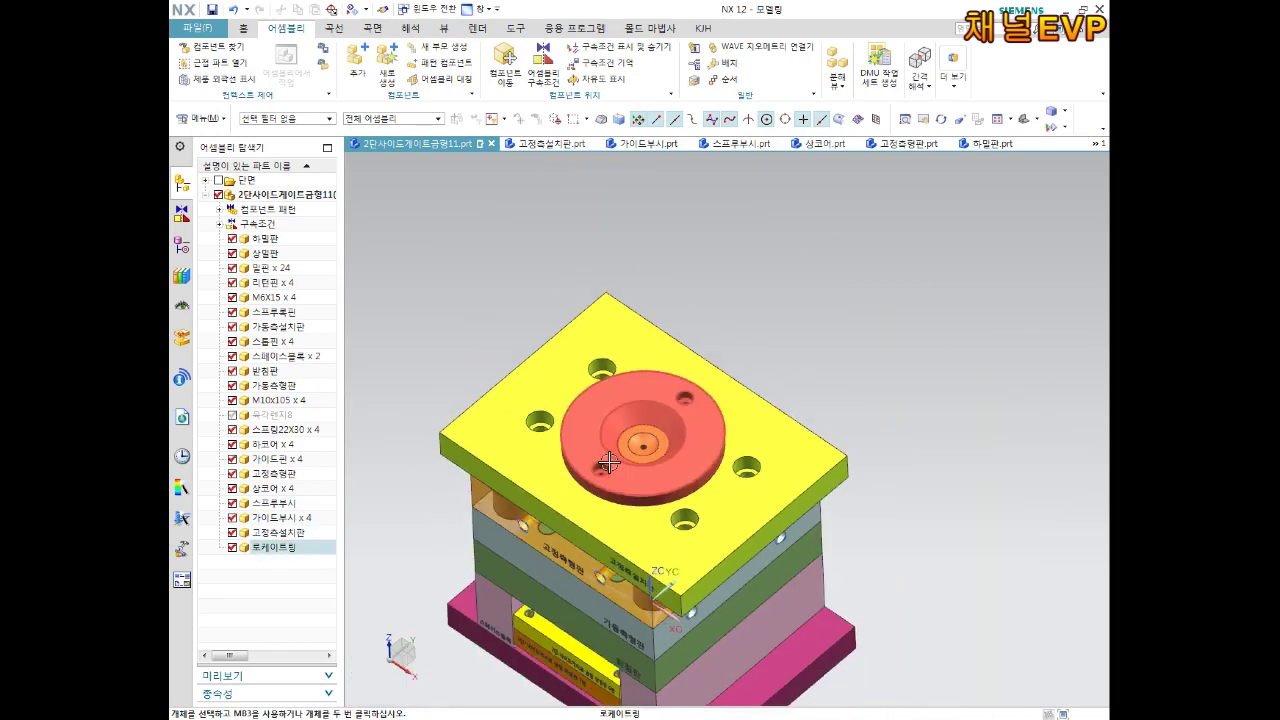
middle_drag(646, 487, 574, 458)
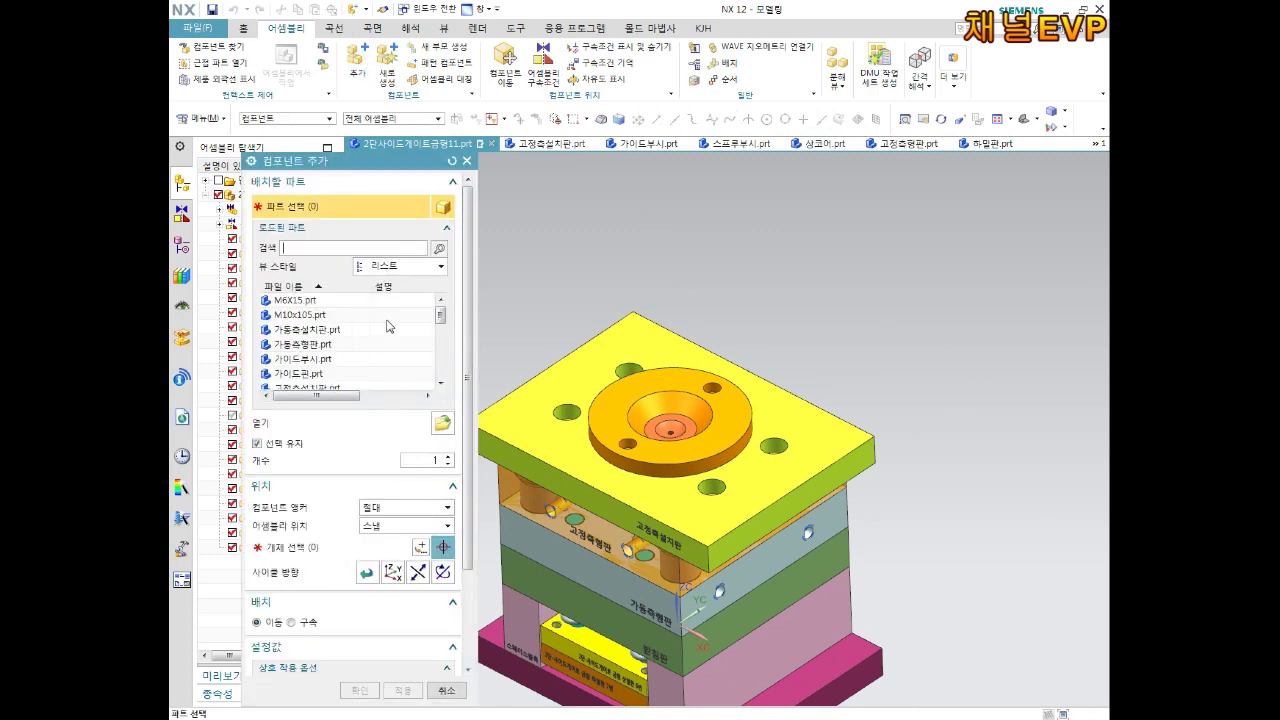
Place two copies of M6X15.prt at a picked point in the empty space beside the mould.
click(296, 302)
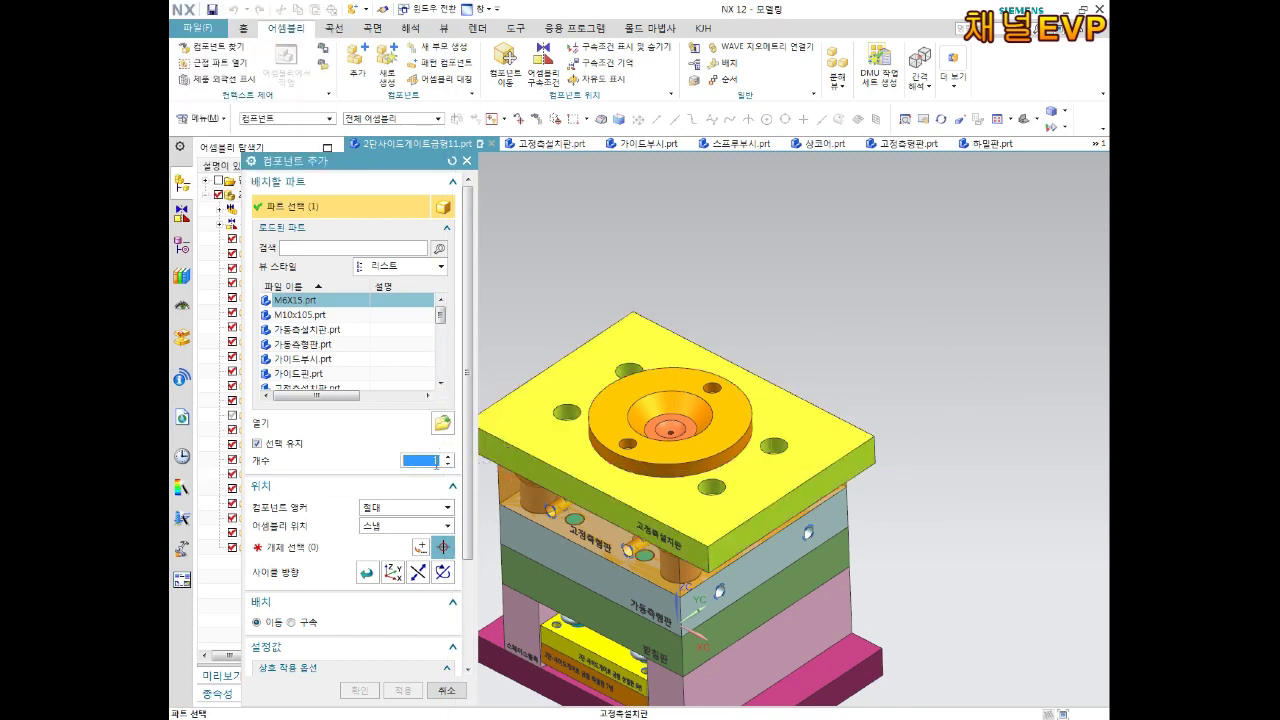
click(427, 446)
text(2)
click(766, 237)
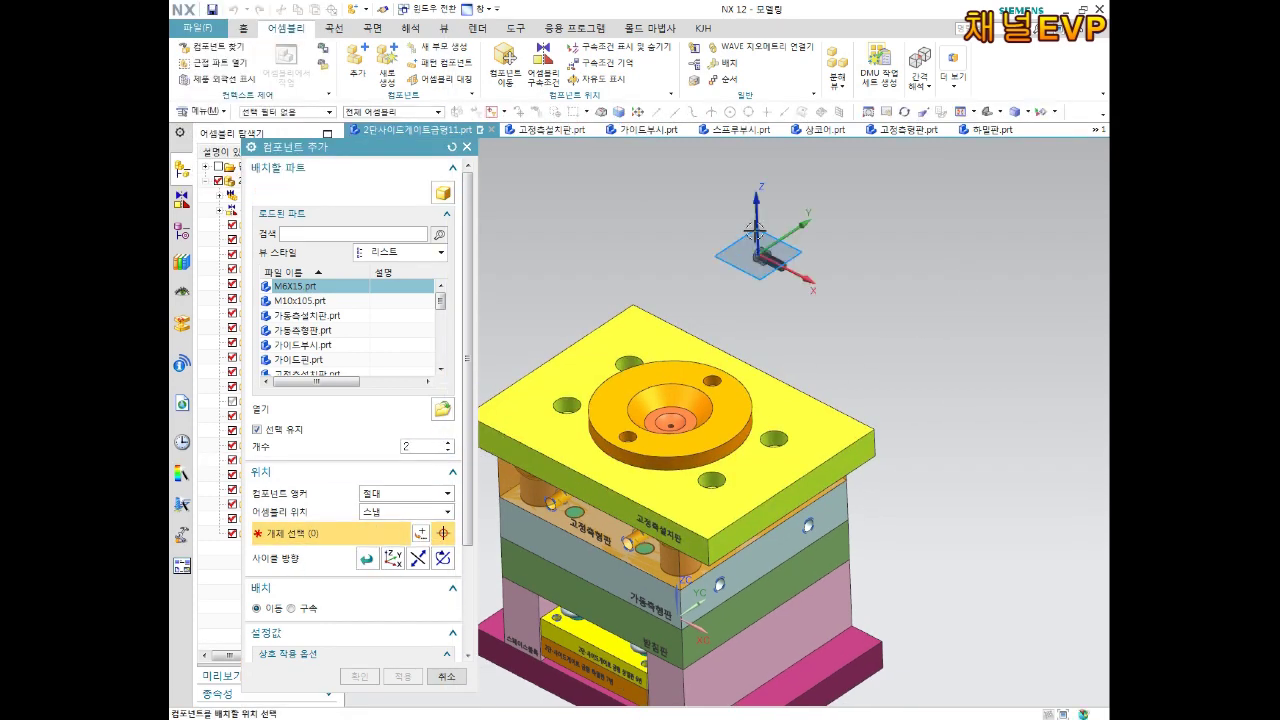
click(373, 690)
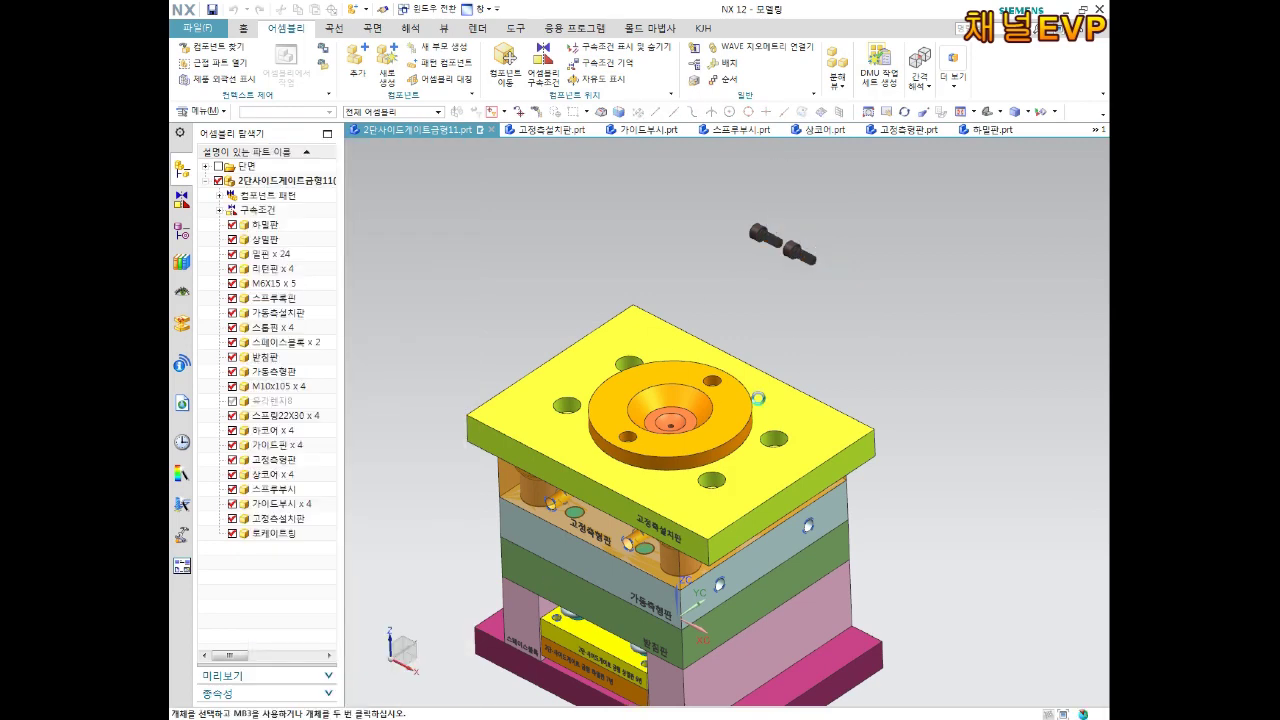
mouse_move(686, 326)
middle_down()
mouse_move(690, 285)
mouse_move(797, 443)
mouse_move(820, 423)
mouse_move(742, 218)
middle_up()
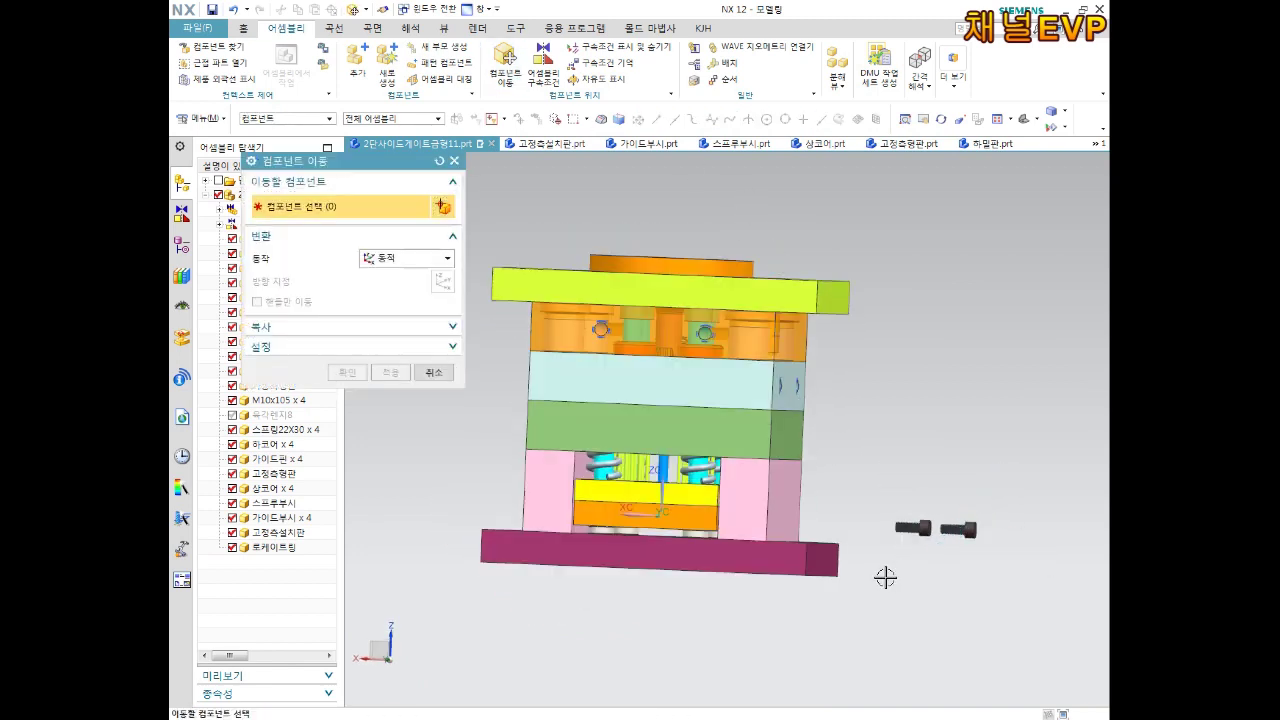
Move both M6X15 screws up along ZC so they float above the top clamp plate.
drag(1013, 481, 862, 591)
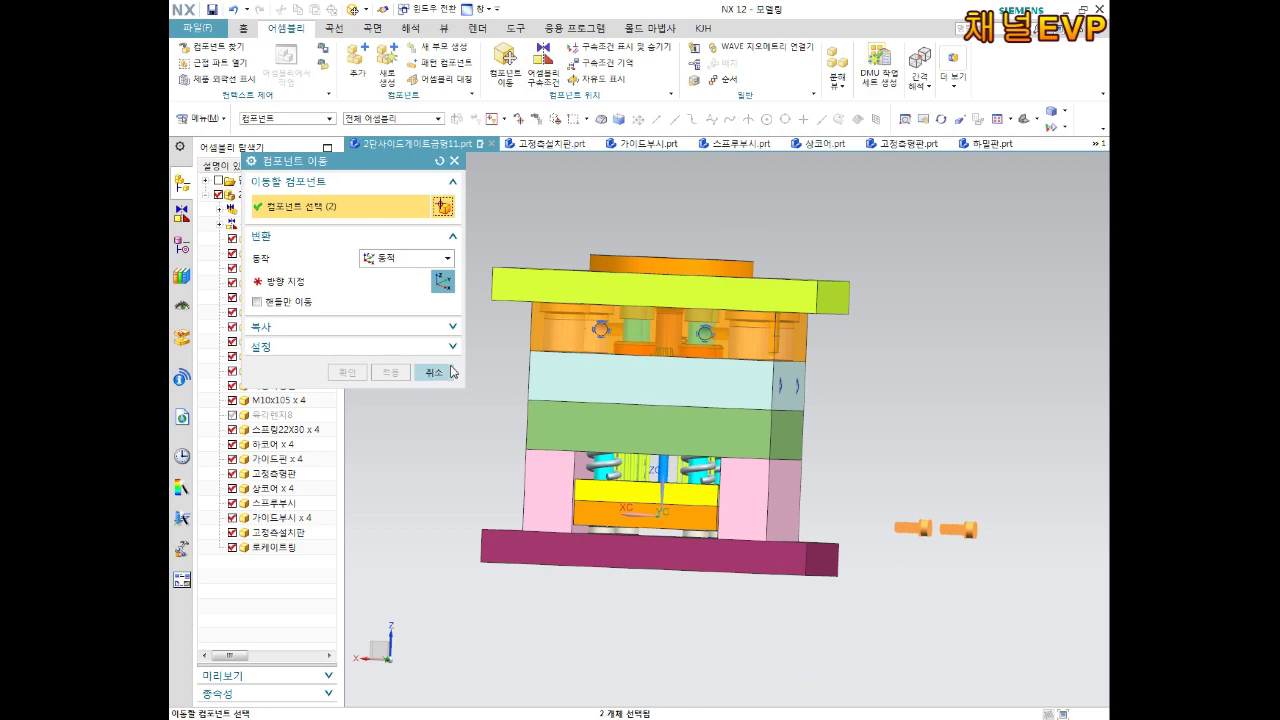
click(292, 281)
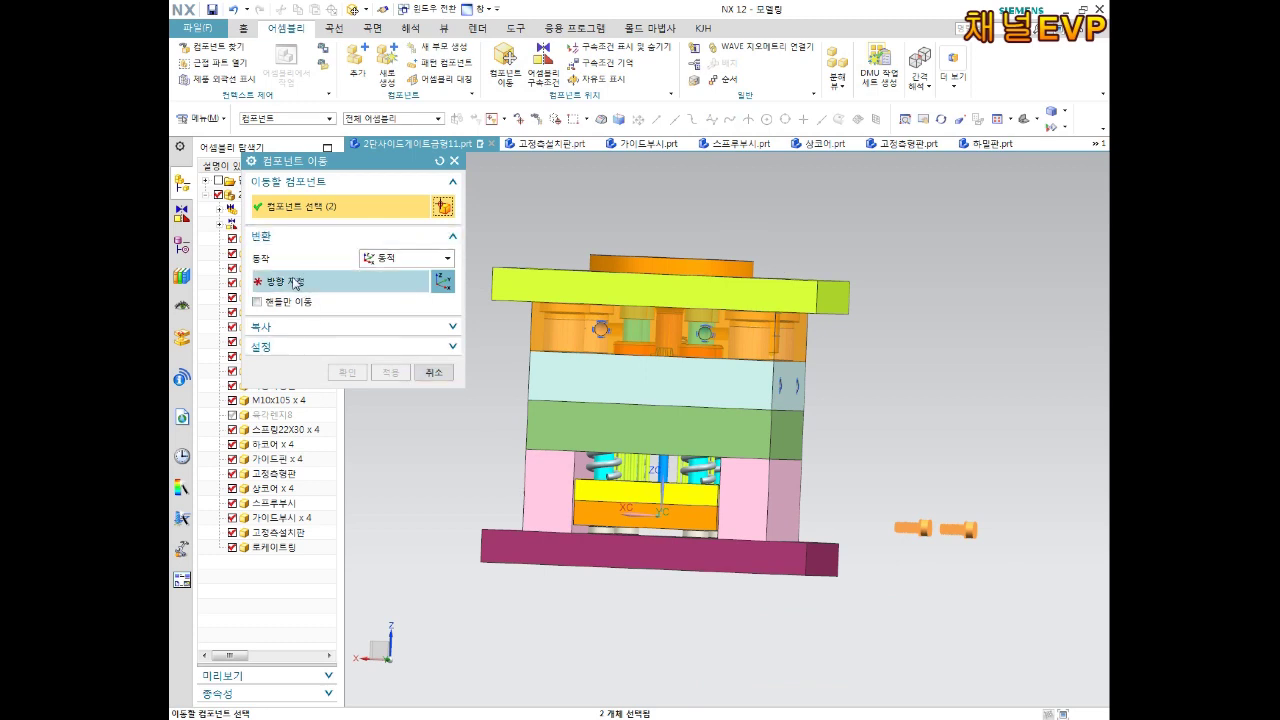
drag(943, 445, 936, 112)
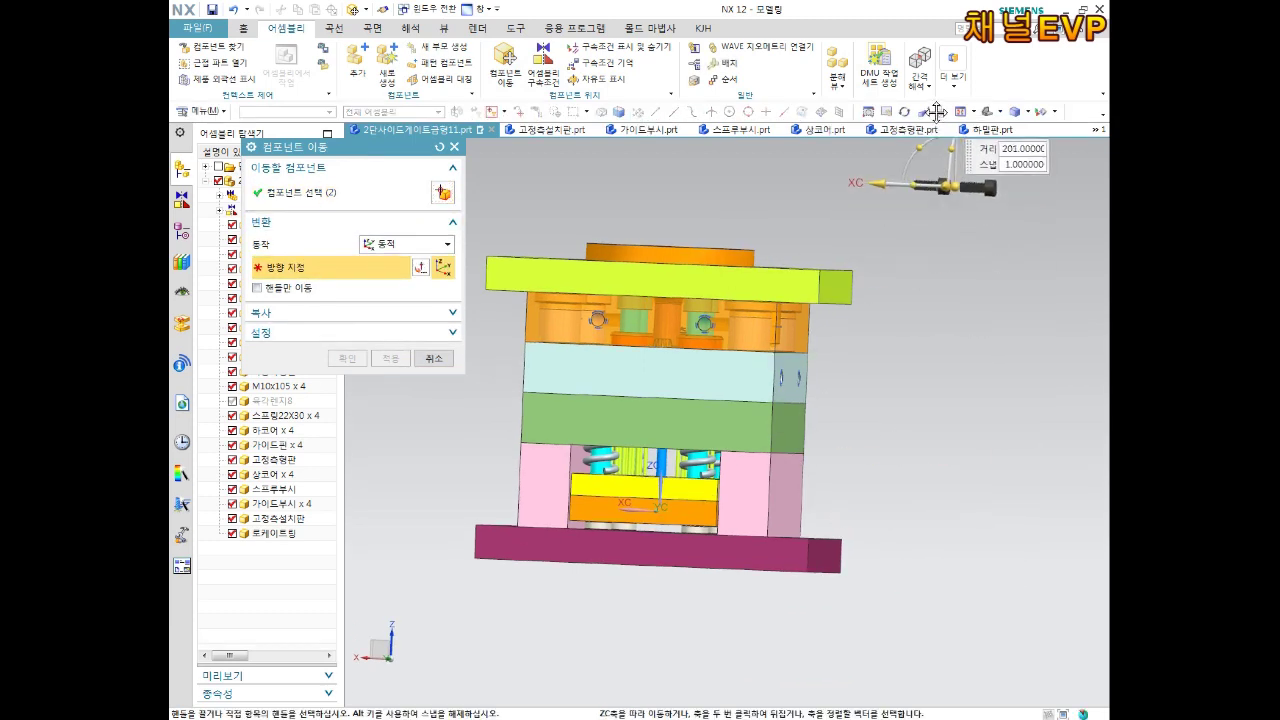
middle_drag(918, 364, 950, 400)
mouse_move(802, 426)
middle_down()
mouse_move(837, 383)
mouse_move(793, 508)
middle_up()
drag(918, 215, 922, 165)
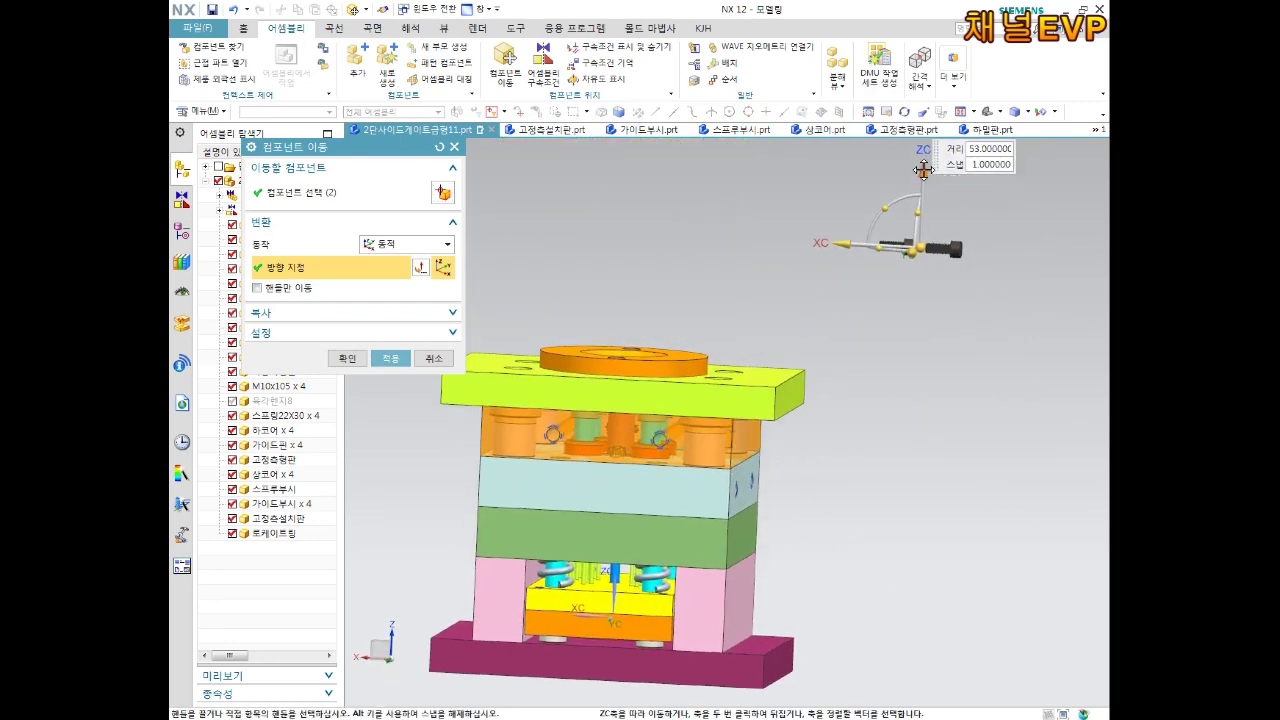
click(347, 358)
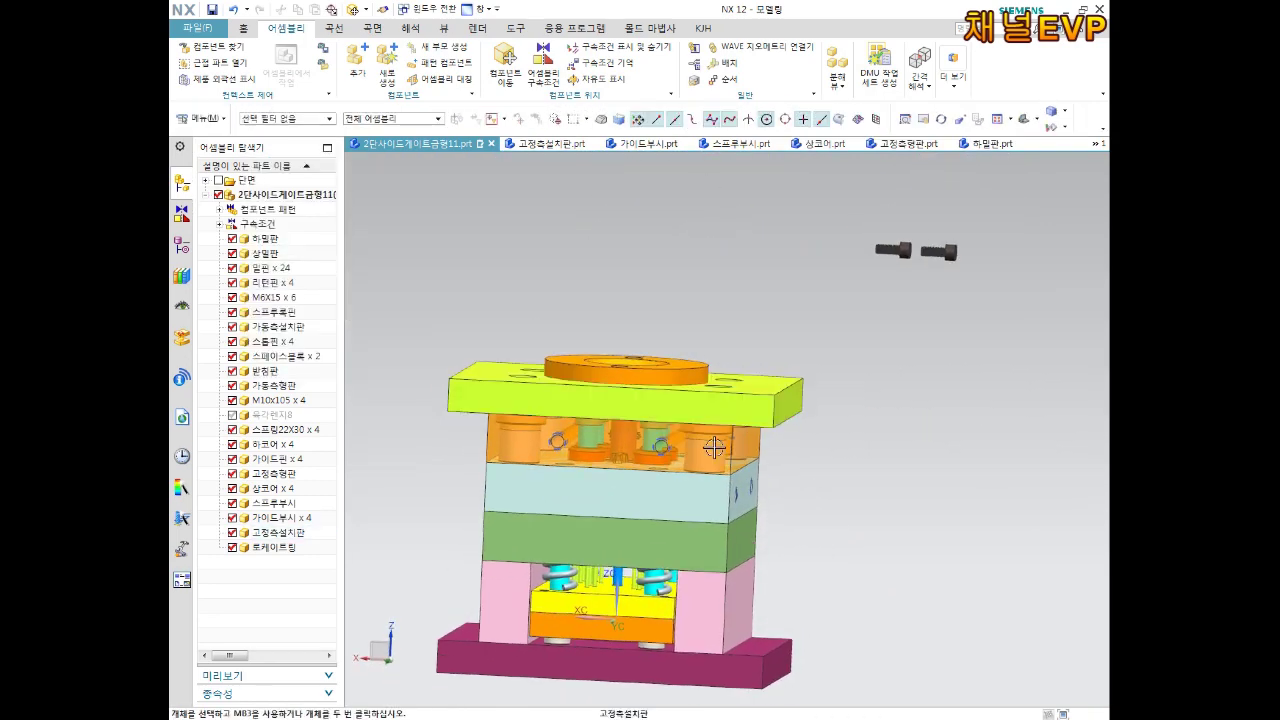
scroll(814, 480, down, 2)
mouse_move(814, 480)
middle_down()
mouse_move(906, 505)
mouse_move(866, 503)
mouse_move(808, 260)
middle_up()
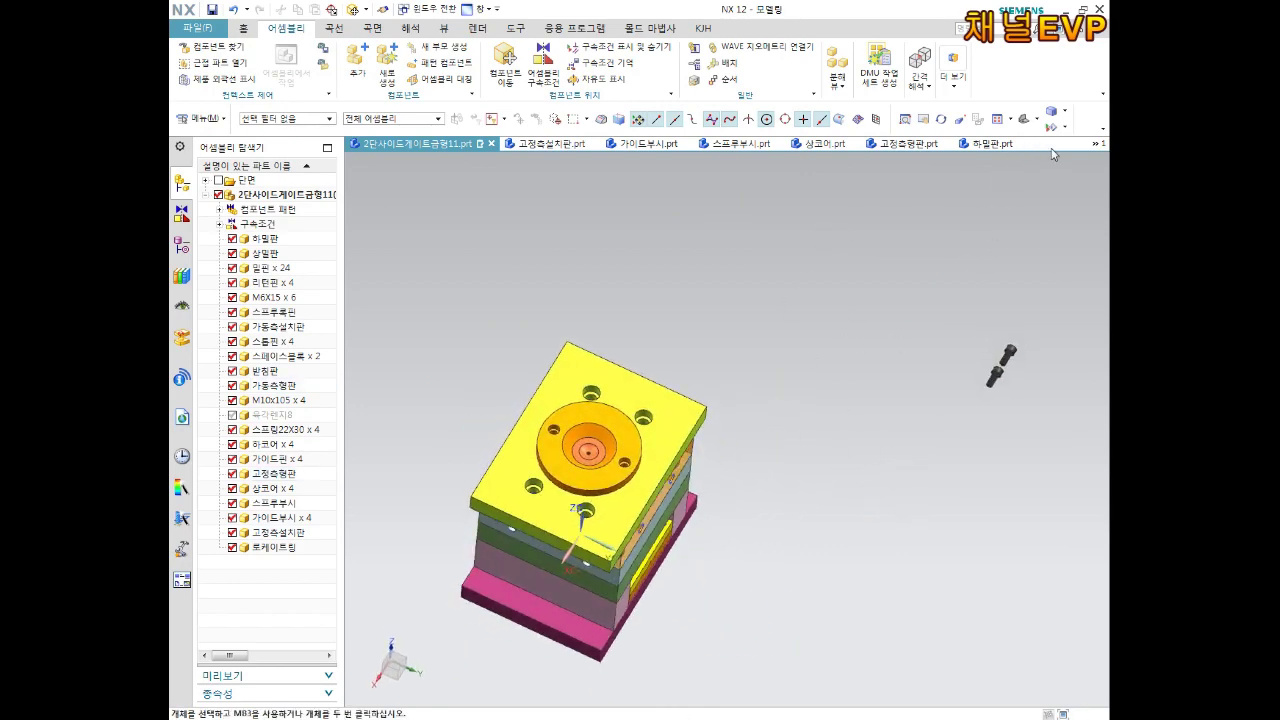